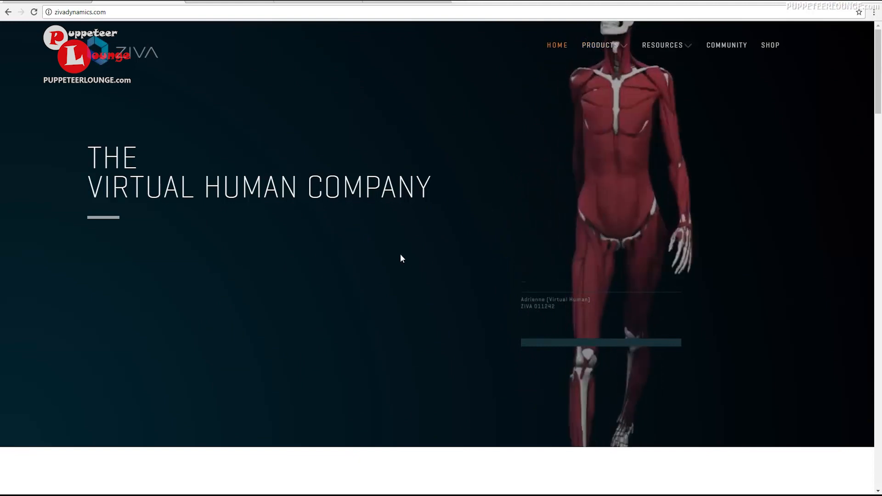
# Step: Open the ZIVA VFX product page and look over its introduction, purchase options and showcase videos
pyautogui.moveTo(599, 45)
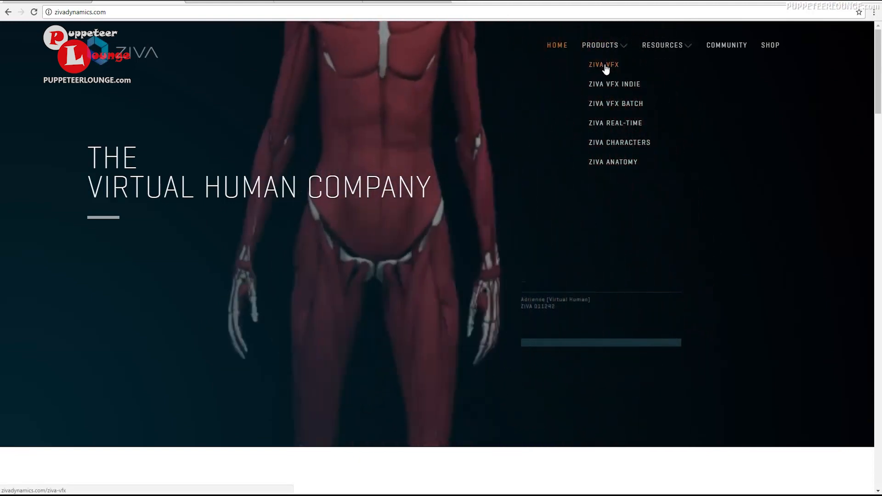
pyautogui.click(604, 66)
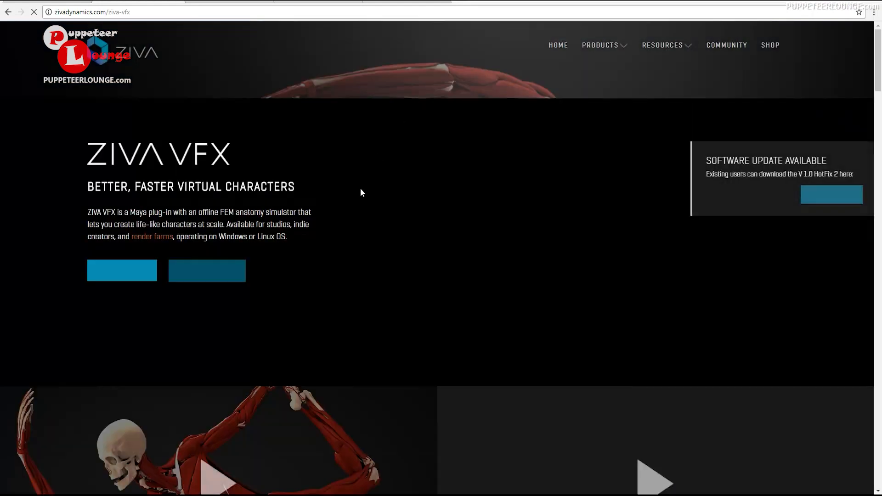
pyautogui.scroll(-2, 363, 195)
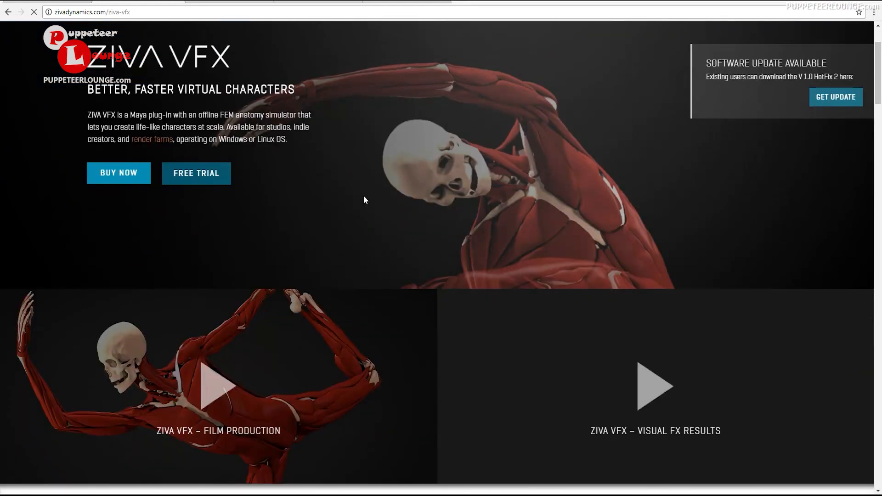
pyautogui.scroll(1, 276, 196)
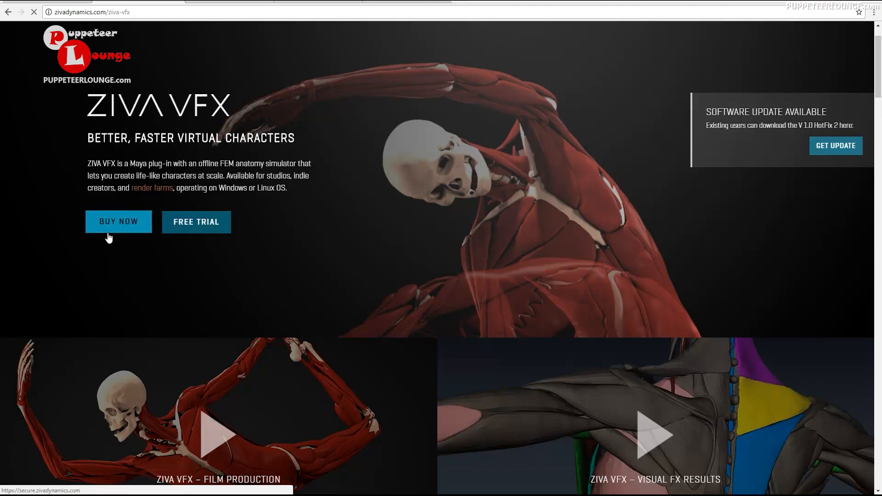
pyautogui.scroll(-3, 120, 266)
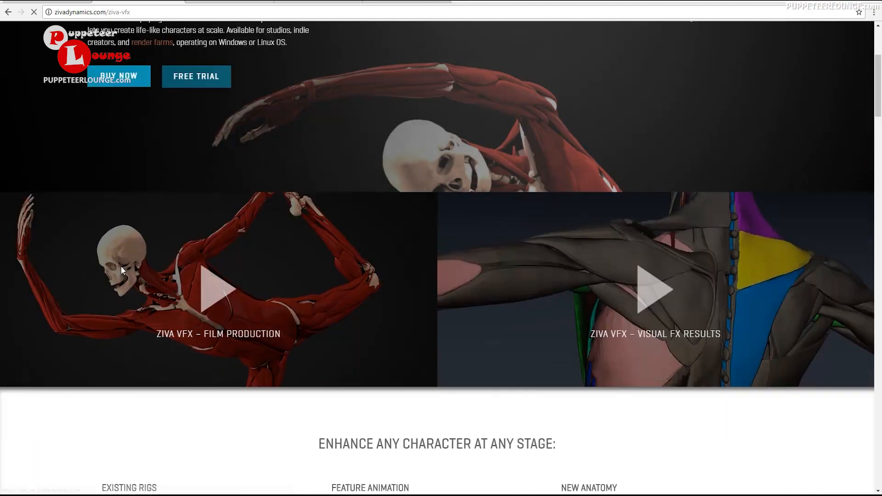
pyautogui.scroll(-4, 122, 268)
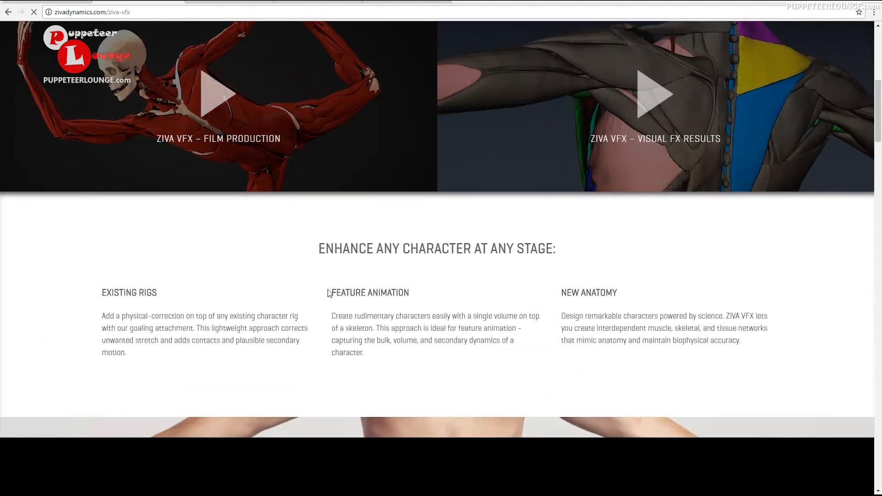
# Step: Examine the layered anatomy figure and the sections on greater realism, faster alterations, rapid sequencing and other use cases
pyautogui.scroll(-8, 245, 281)
pyautogui.scroll(-4, 247, 283)
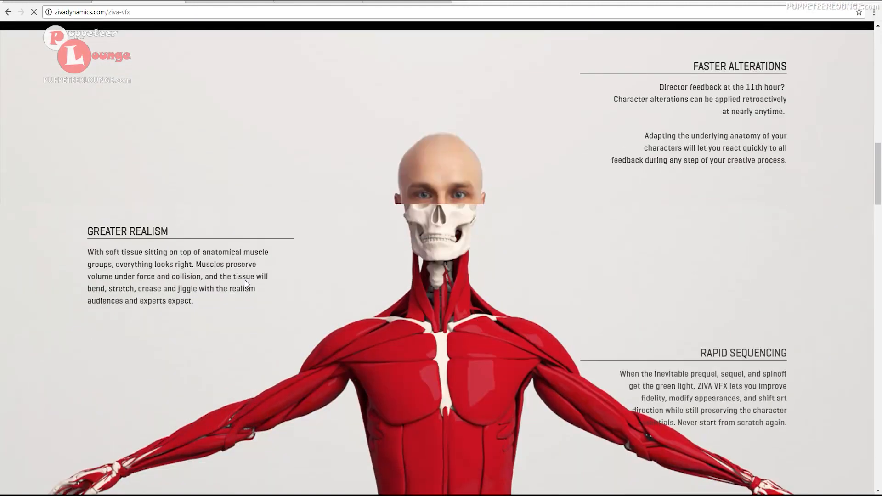
pyautogui.scroll(3, 247, 283)
pyautogui.scroll(3, 245, 282)
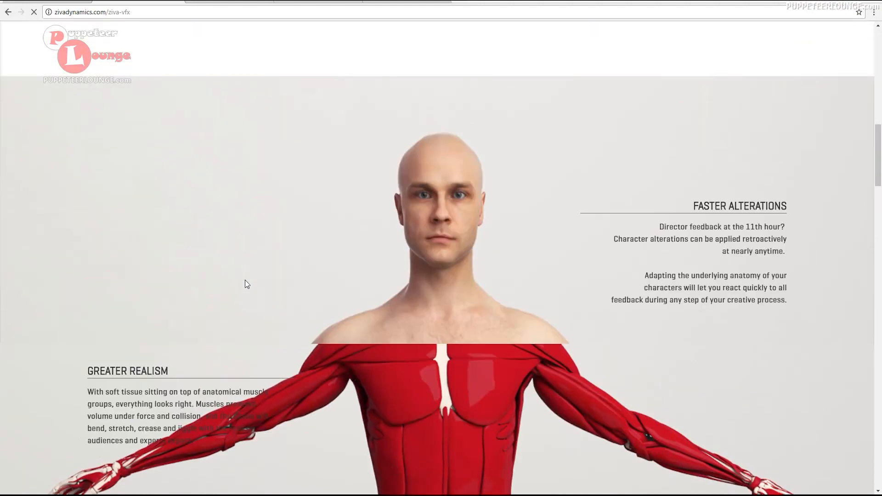
pyautogui.scroll(-1, 246, 281)
pyautogui.scroll(3, 246, 281)
pyautogui.scroll(-6, 245, 280)
pyautogui.scroll(-3, 244, 280)
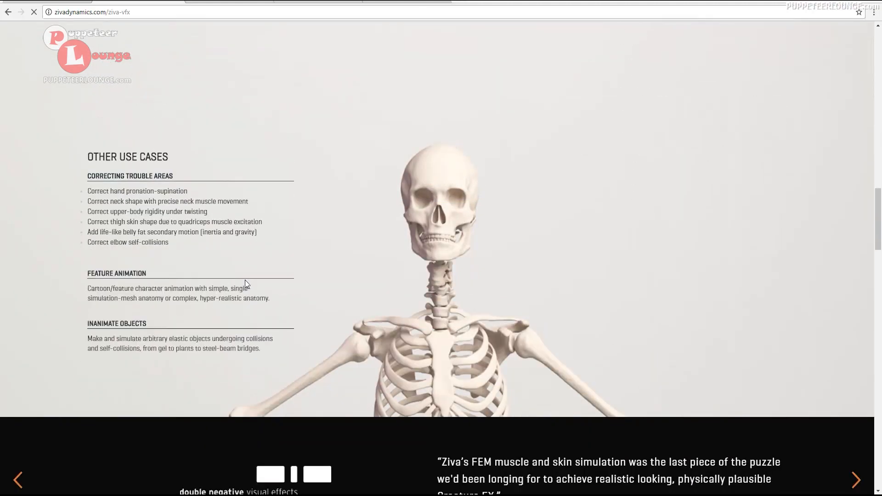
pyautogui.scroll(6, 245, 279)
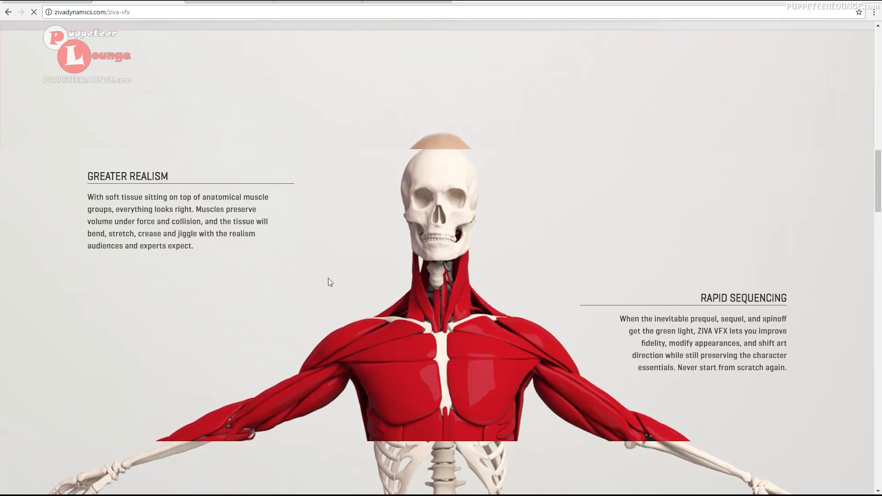
pyautogui.scroll(2, 307, 284)
pyautogui.scroll(-4, 307, 285)
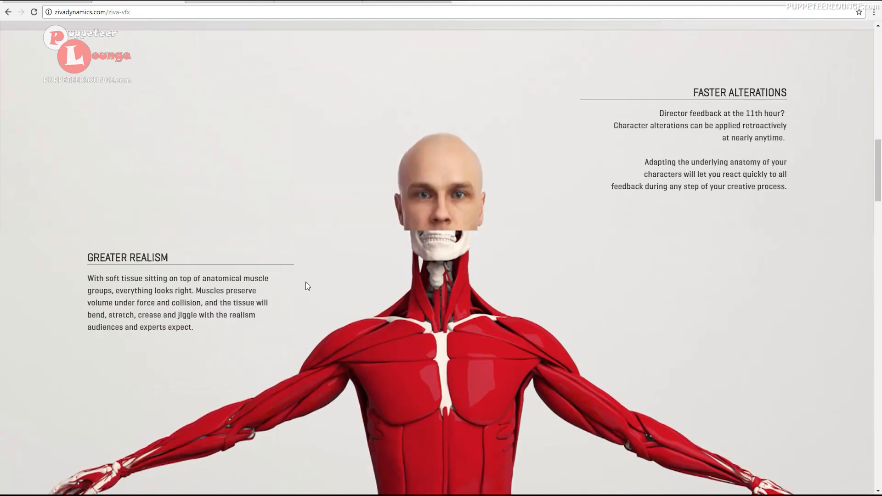
# Step: Review the client studios, the studio, indie and evaluation licence options, and the industry leading characters
pyautogui.scroll(-10, 308, 286)
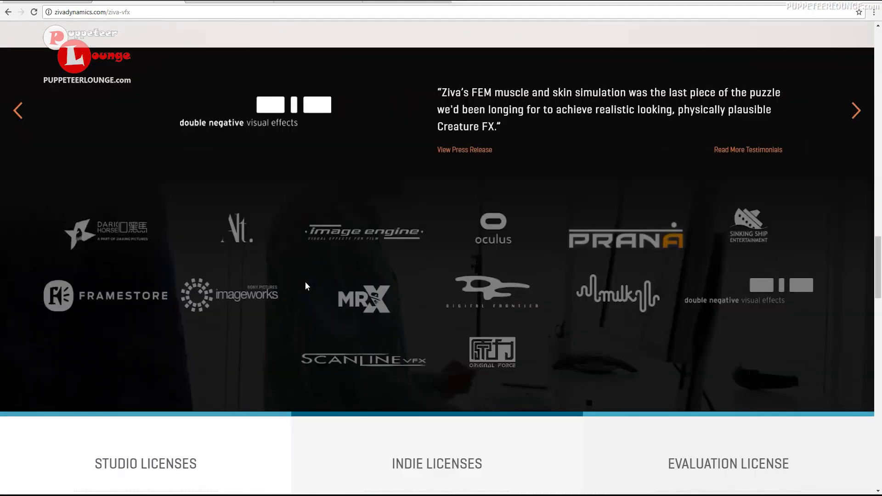
pyautogui.scroll(-3, 306, 286)
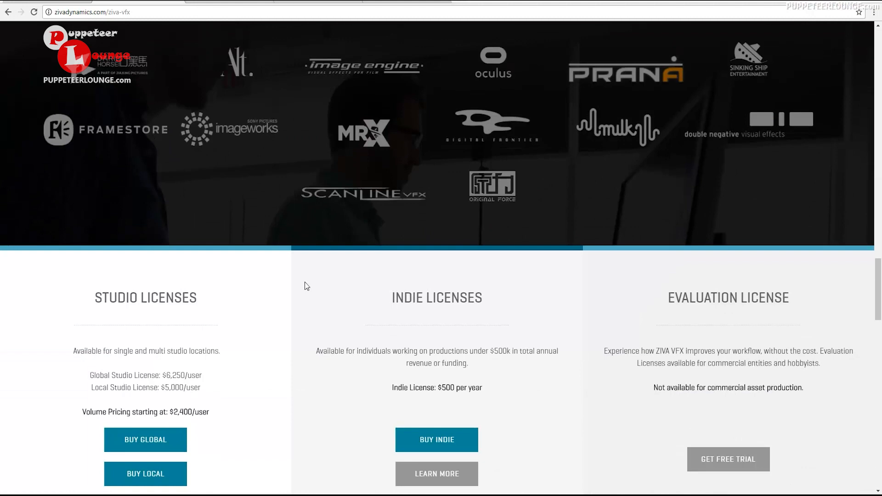
pyautogui.scroll(-9, 306, 286)
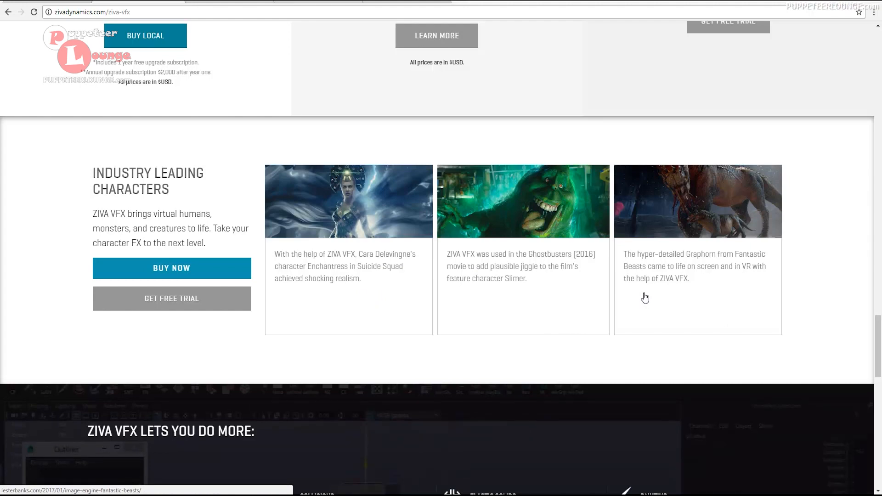
pyautogui.scroll(-5, 634, 317)
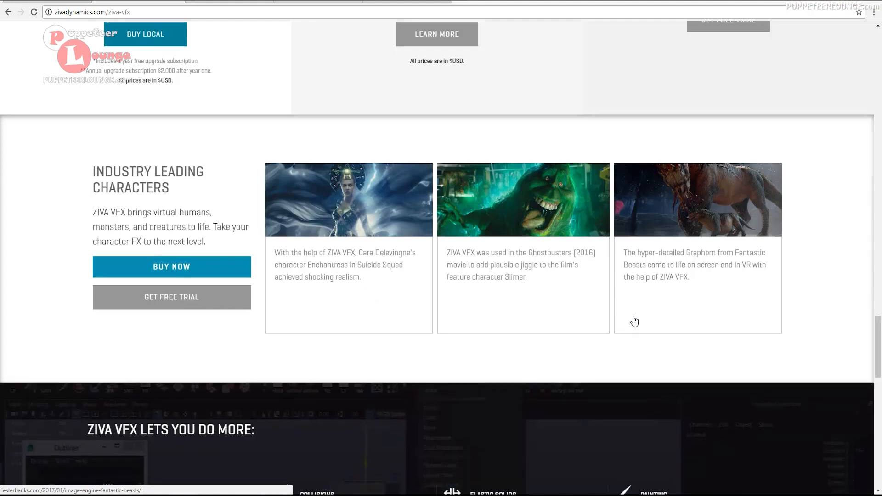
# Step: Revisit the licence options and client studios, return to the start of the page and view the list of Ziva products
pyautogui.scroll(7, 633, 316)
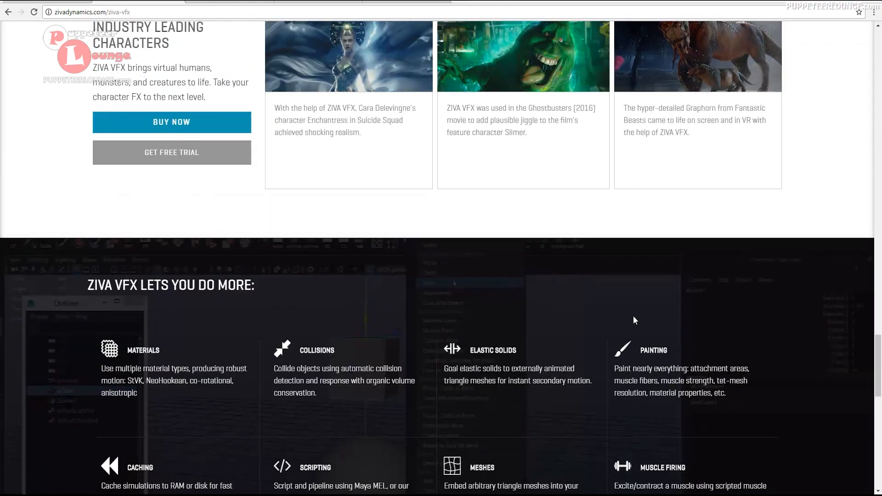
pyautogui.scroll(9, 634, 321)
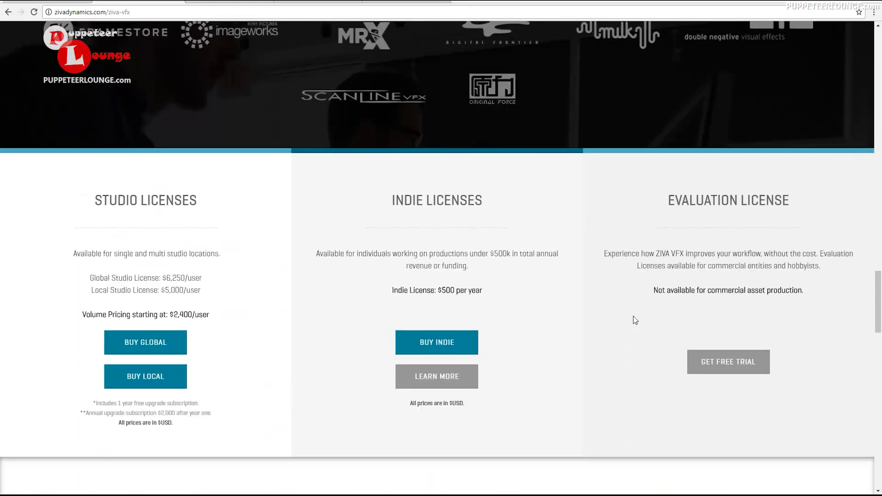
pyautogui.scroll(10, 616, 317)
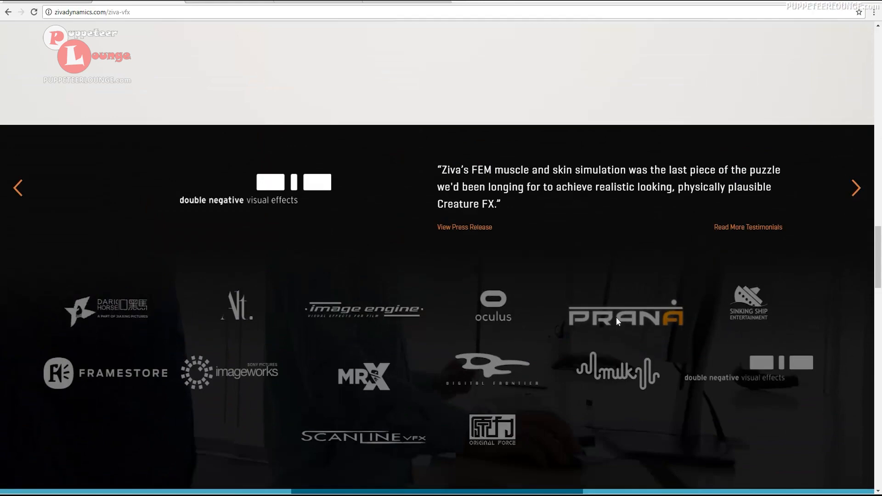
pyautogui.scroll(15, 616, 318)
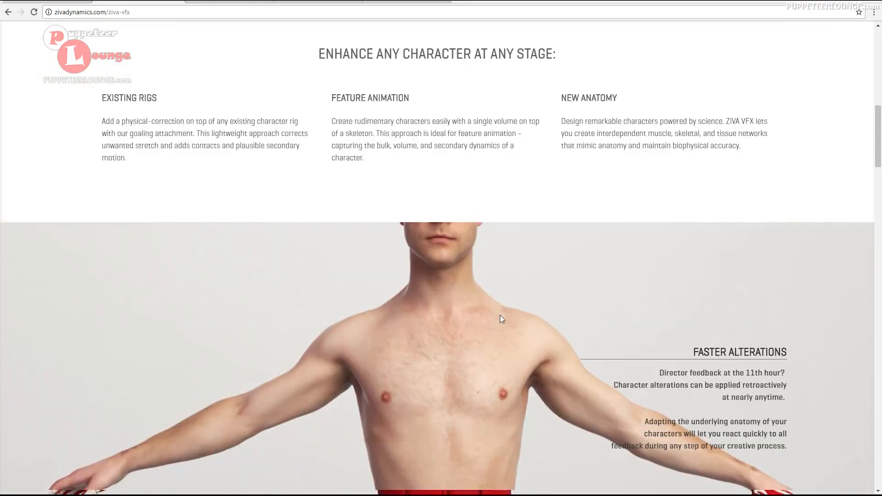
pyautogui.scroll(8, 473, 314)
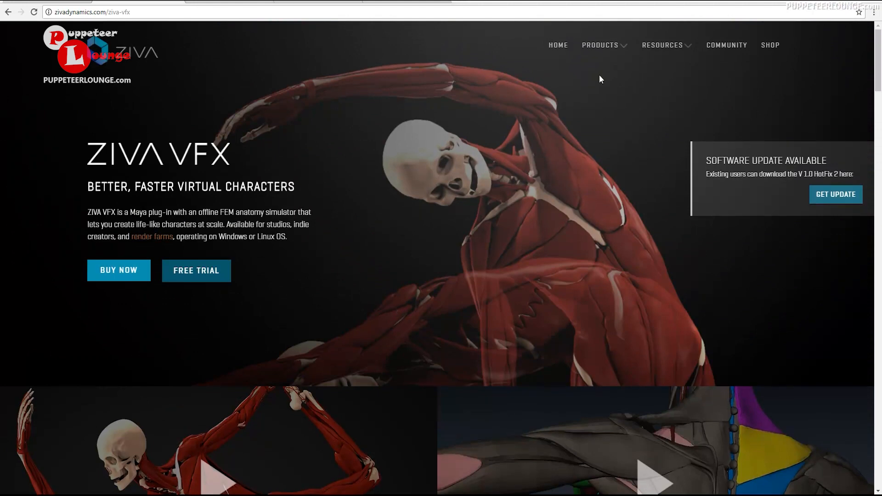
pyautogui.moveTo(595, 47)
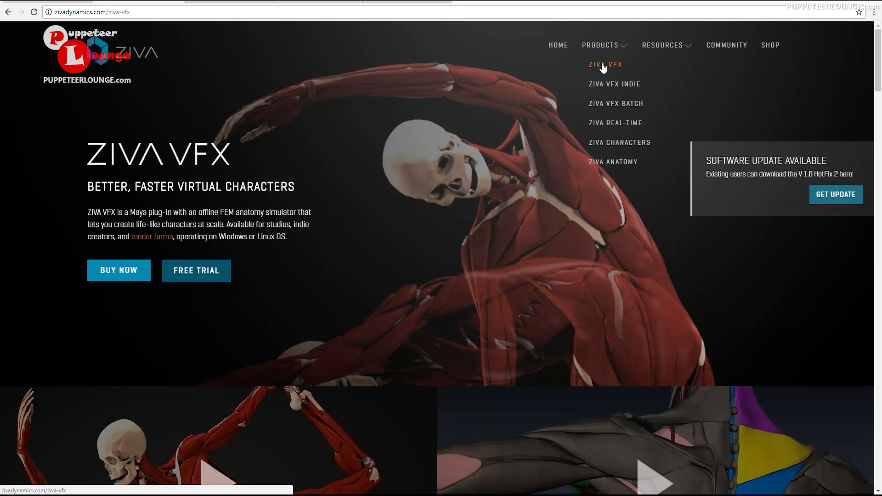
# Step: Switch to the Ziva VFX for Maya user manual and look through its table of contents
pyautogui.click(224, 1)
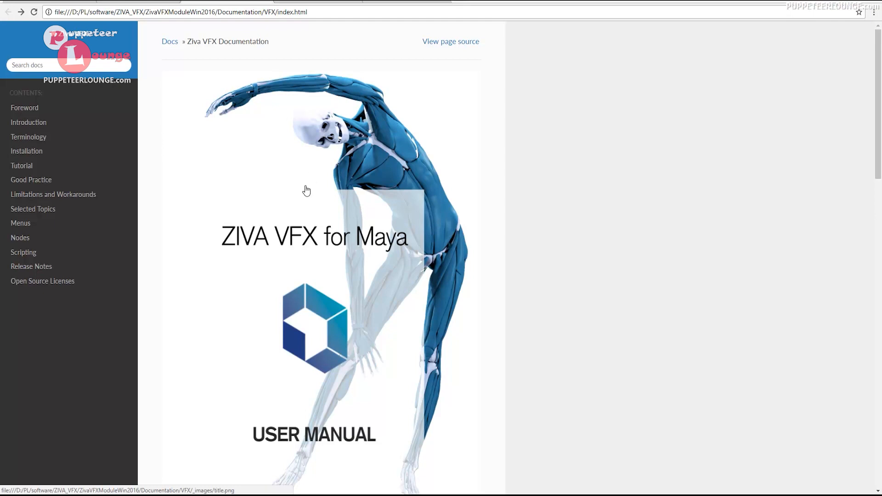
pyautogui.scroll(-1, 244, 212)
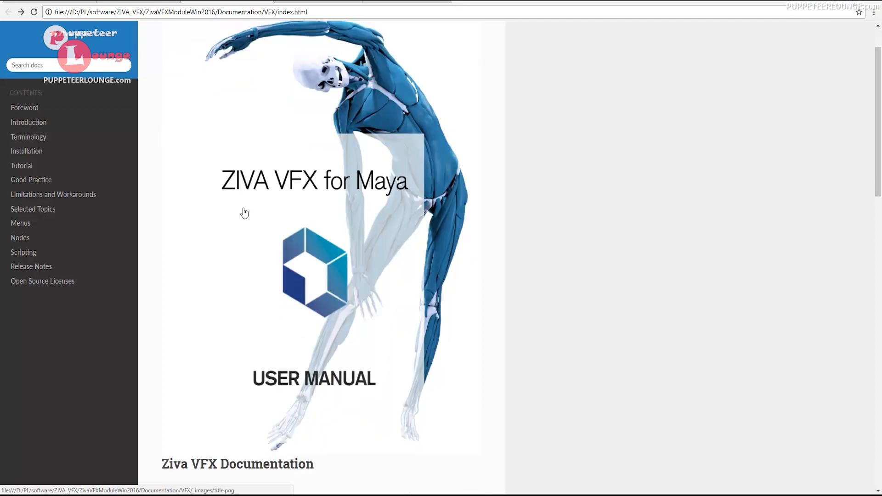
pyautogui.scroll(1, 243, 211)
pyautogui.scroll(-5, 243, 213)
pyautogui.scroll(1, 243, 211)
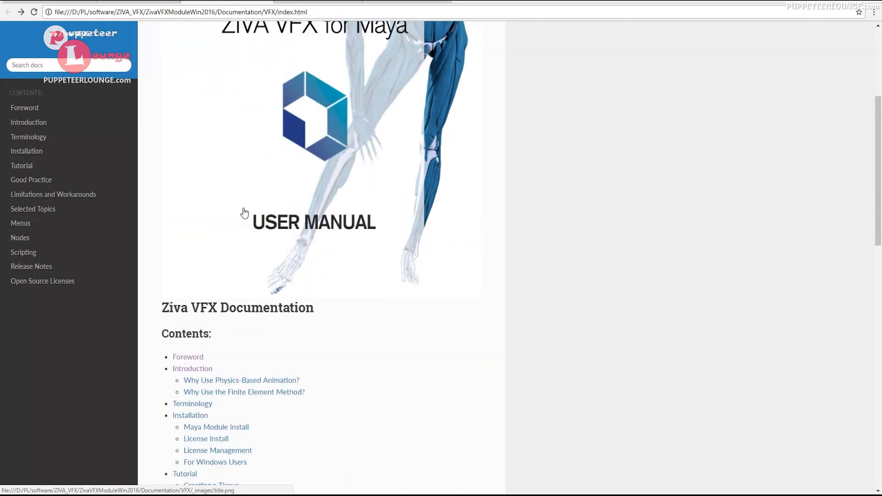
pyautogui.scroll(-3, 244, 211)
pyautogui.scroll(-2, 245, 211)
pyautogui.scroll(-2, 244, 212)
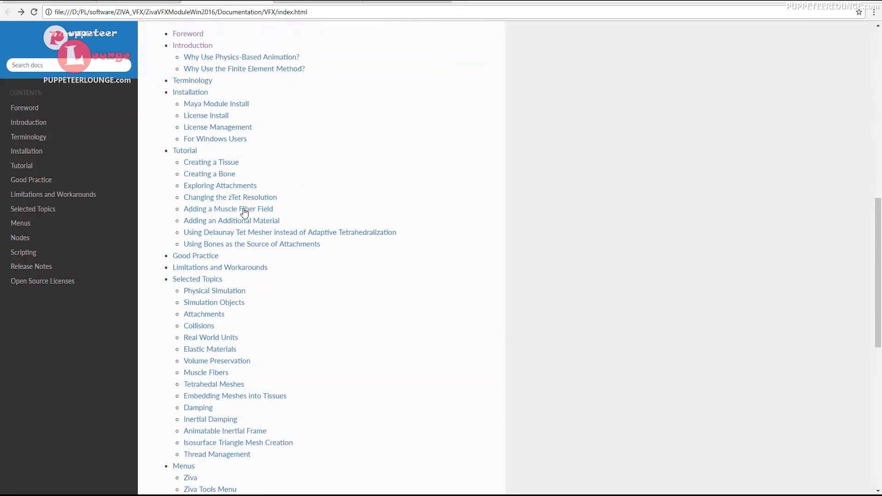
pyautogui.scroll(3, 276, 307)
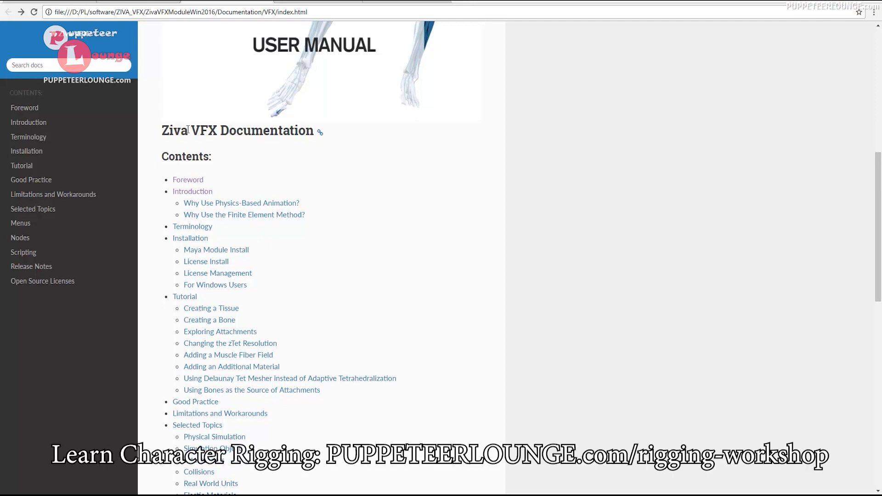
# Step: Open the manual's Foreword and read through the page
pyautogui.click(33, 110)
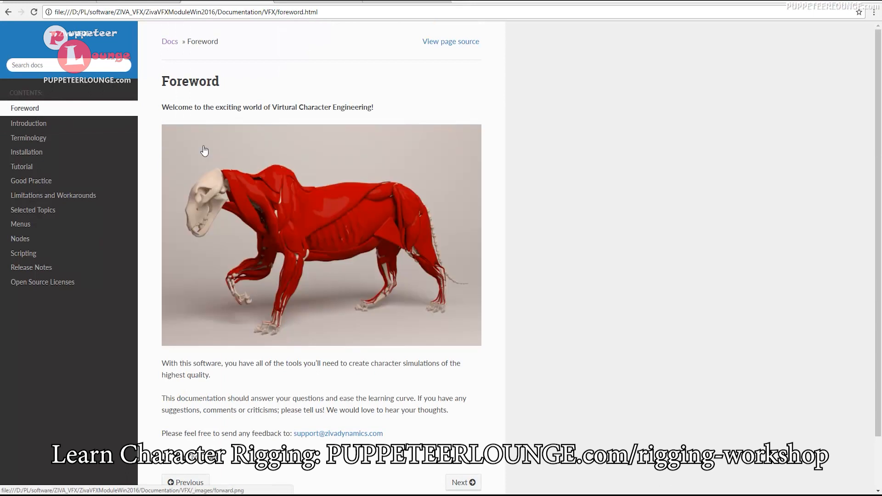
pyautogui.scroll(-2, 136, 181)
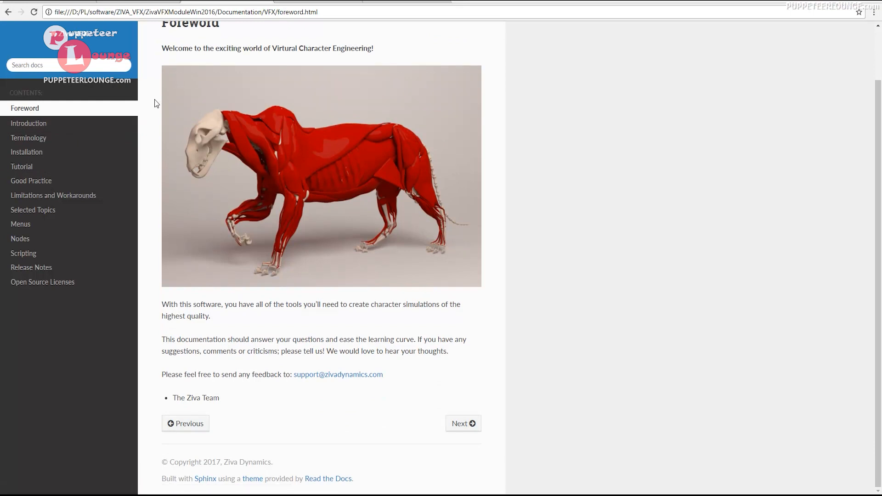
pyautogui.scroll(2, 154, 154)
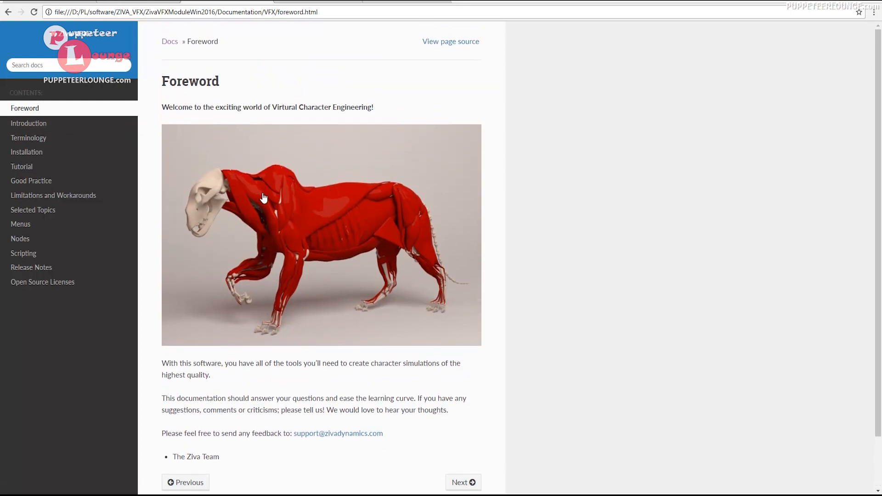
pyautogui.scroll(-2, 215, 196)
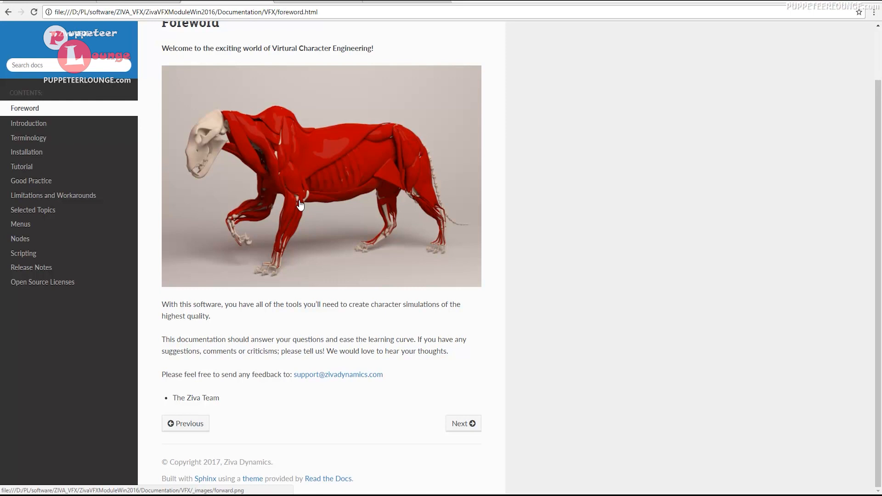
# Step: Open the manual's Introduction and read it, highlighting the Finite Element Method heading and the passage on FEM's accuracy
pyautogui.click(43, 127)
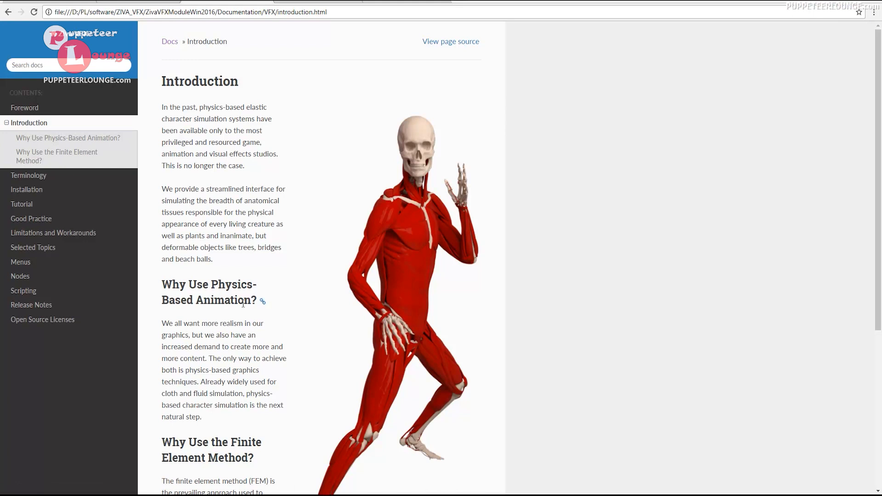
pyautogui.scroll(-1, 243, 299)
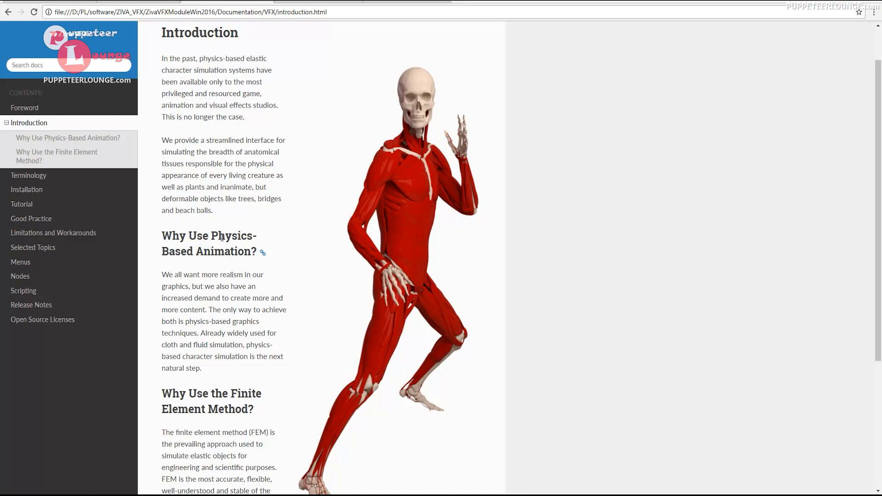
pyautogui.scroll(-4, 222, 236)
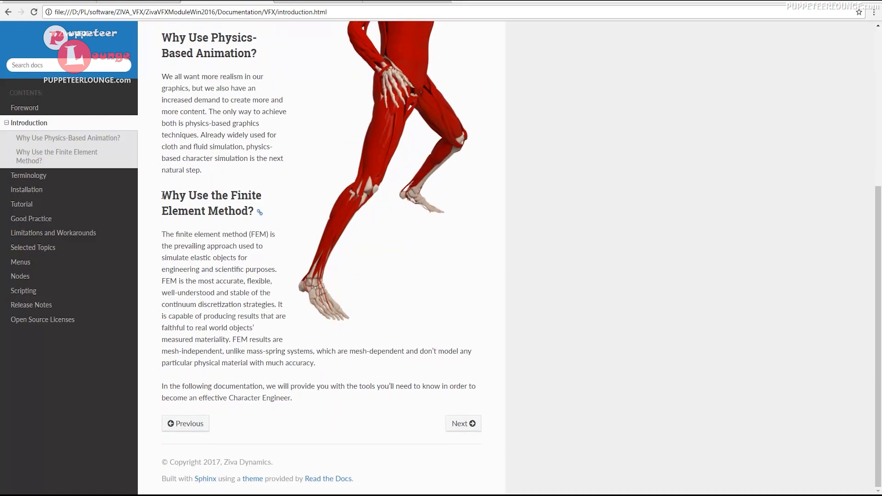
pyautogui.moveTo(163, 195); pyautogui.dragTo(249, 211)
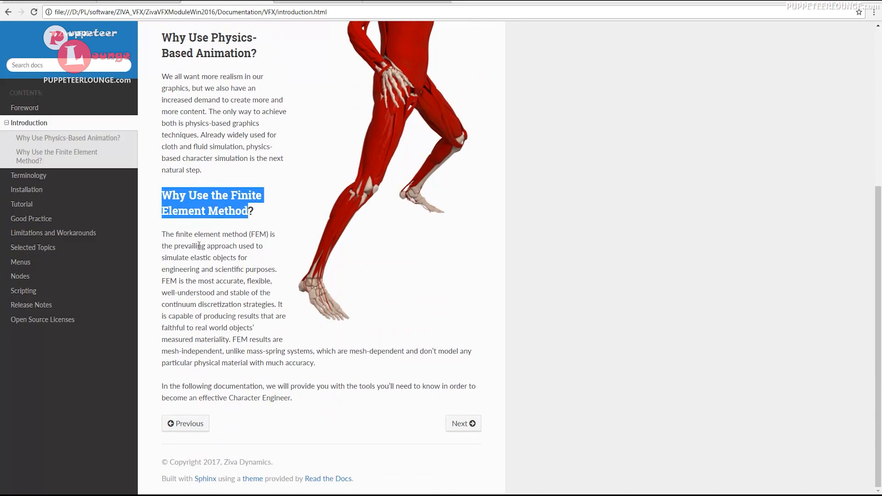
pyautogui.moveTo(187, 281); pyautogui.dragTo(223, 316)
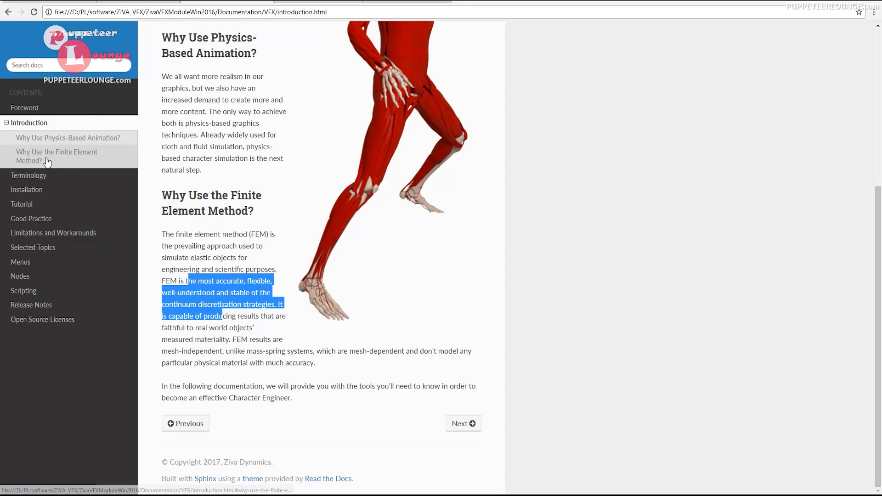
# Step: Open the manual's Terminology page and read the definitions, highlighting the terms from solver and creature to tissue and cloth
pyautogui.click(39, 179)
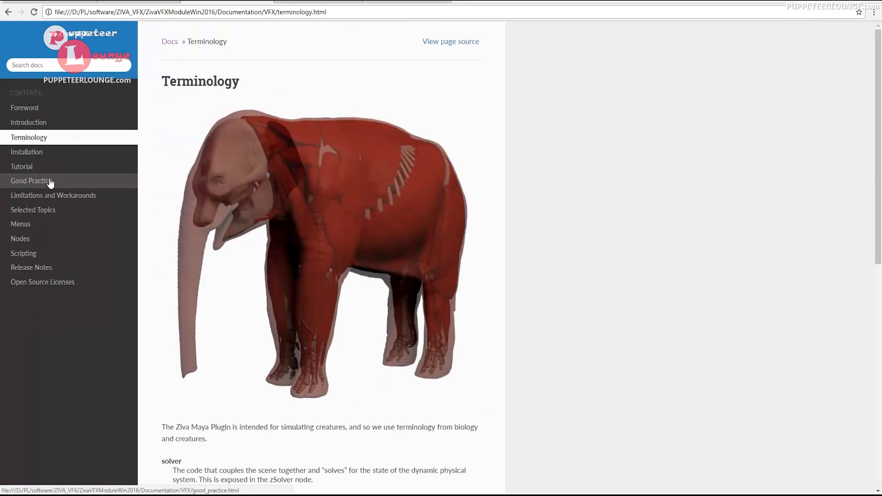
pyautogui.scroll(-2, 93, 270)
pyautogui.scroll(-6, 93, 269)
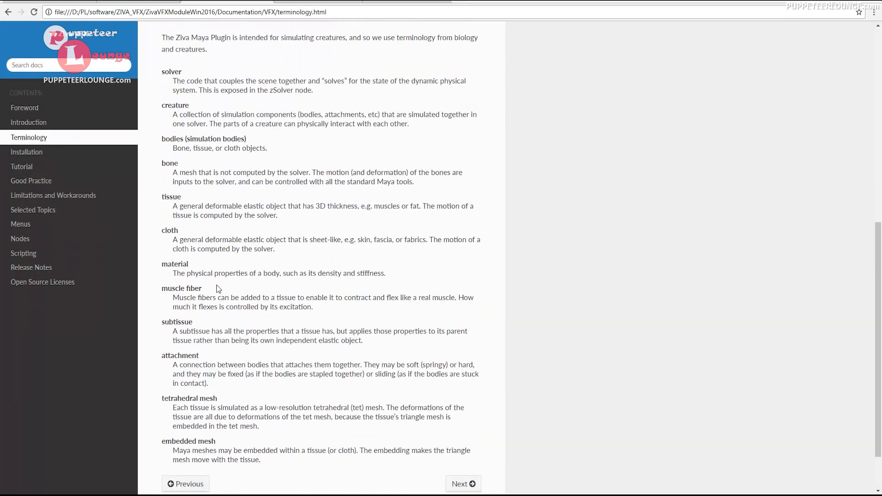
pyautogui.moveTo(162, 72); pyautogui.dragTo(186, 72)
pyautogui.moveTo(162, 105); pyautogui.dragTo(184, 105)
pyautogui.moveTo(181, 138); pyautogui.dragTo(237, 139)
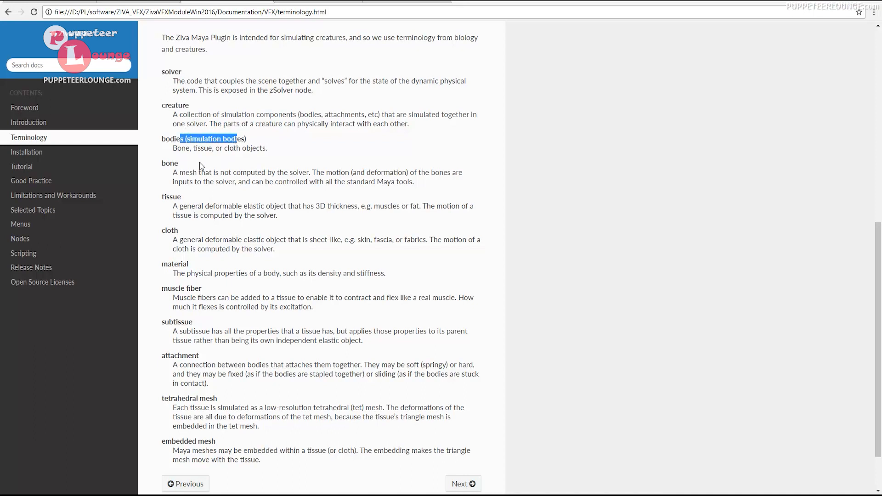
pyautogui.moveTo(178, 163); pyautogui.dragTo(224, 267)
pyautogui.scroll(-2, 202, 288)
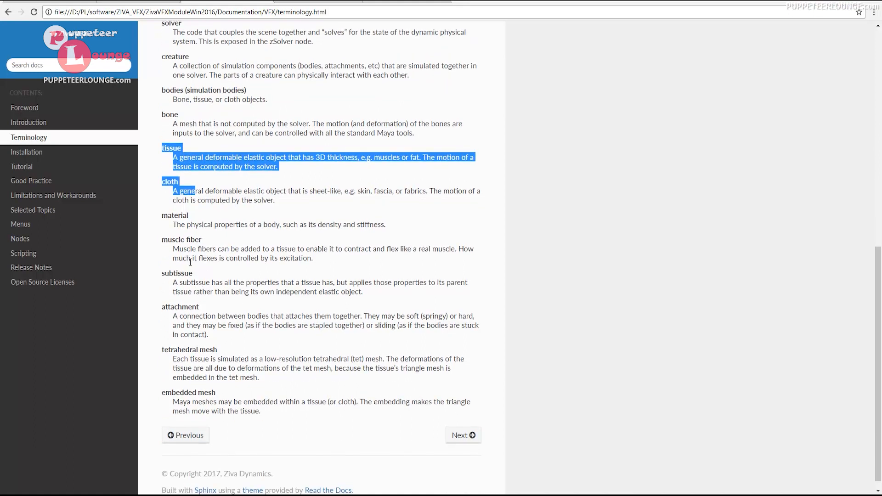
# Step: Open the manual's Installation page and read through its Maya Module Install, License Install and License Management sections
pyautogui.click(40, 155)
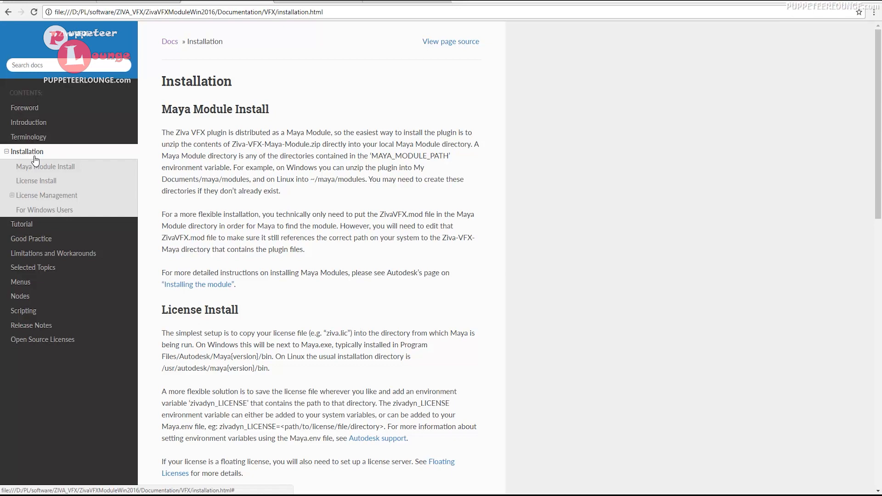
pyautogui.scroll(-5, 210, 214)
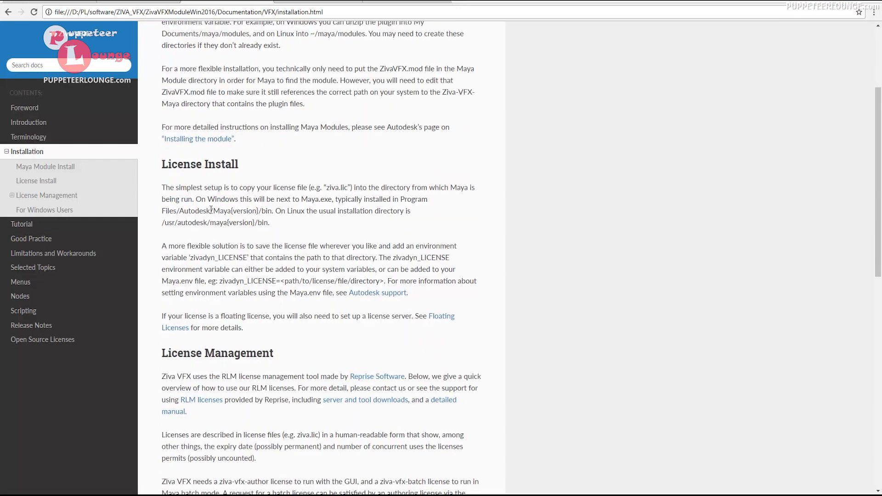
pyautogui.scroll(-1, 211, 213)
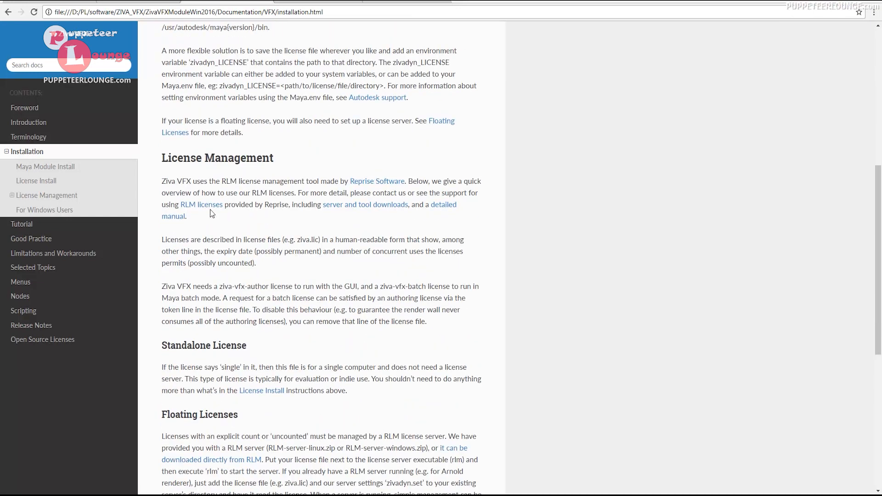
# Step: View the manual's Tutorial chapter, and read the Good Practice page through to its end
pyautogui.click(37, 222)
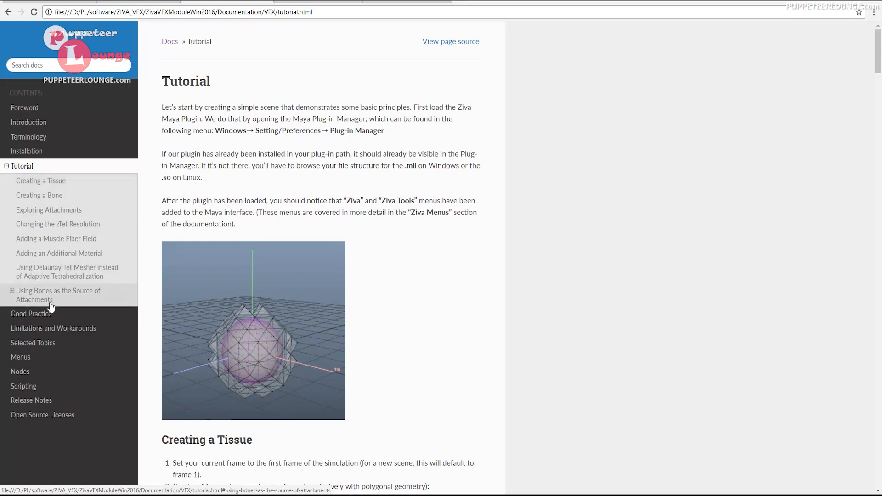
pyautogui.click(42, 313)
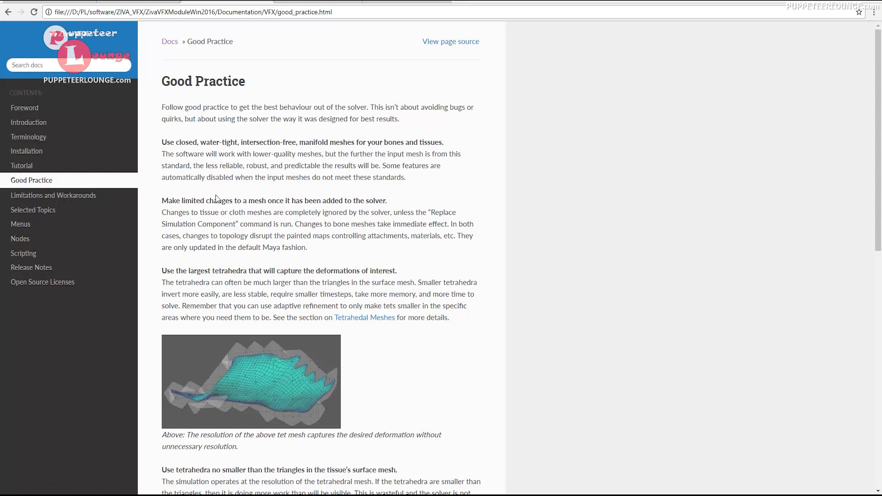
pyautogui.scroll(-5, 216, 202)
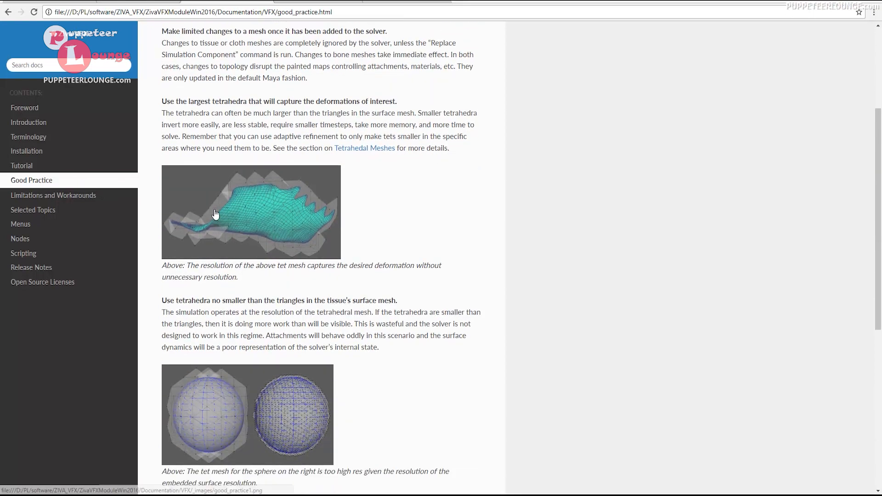
pyautogui.scroll(-5, 215, 214)
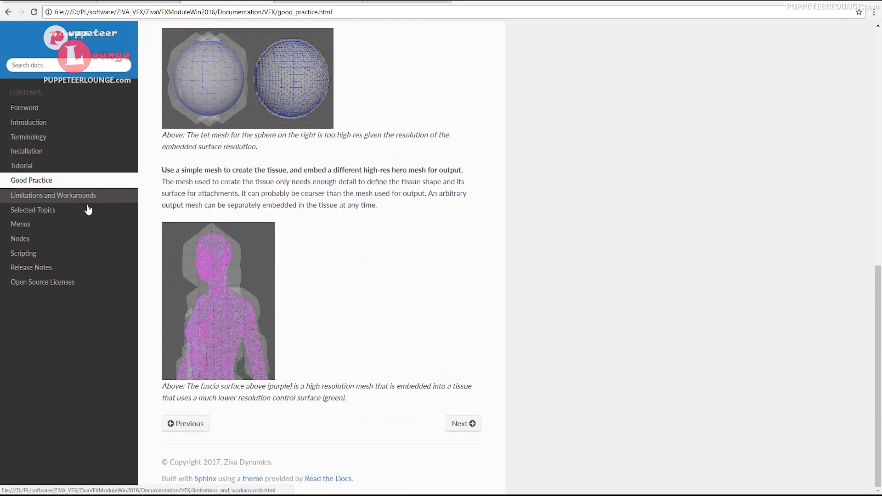
# Step: Open the manual's Menus page and look through the Ziva menu commands and the solver's Create and Info entries
pyautogui.click(26, 226)
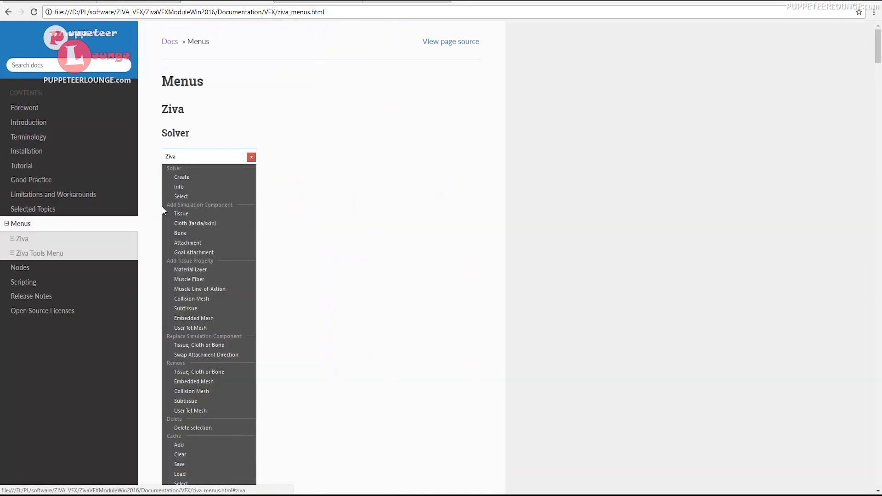
pyautogui.scroll(-3, 172, 276)
pyautogui.scroll(-3, 172, 276)
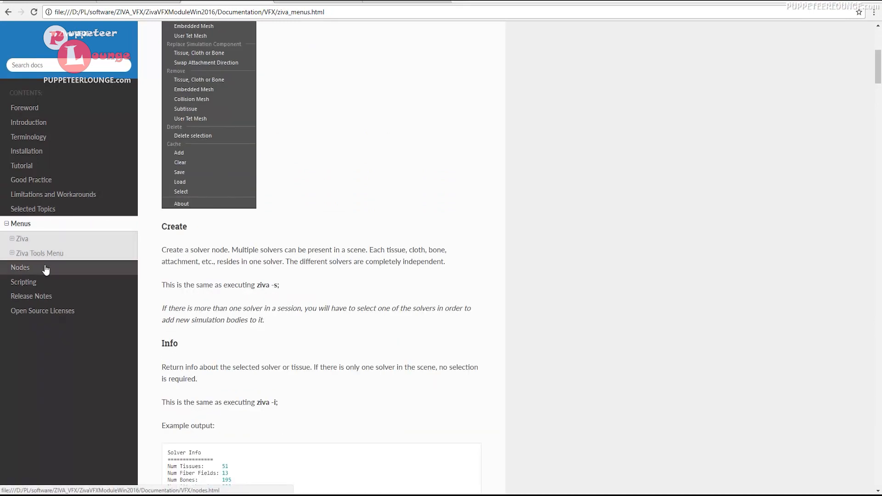
# Step: Open the manual's Nodes page and look through the full list of Ziva nodes, from zAttachment to zTissue
pyautogui.click(29, 272)
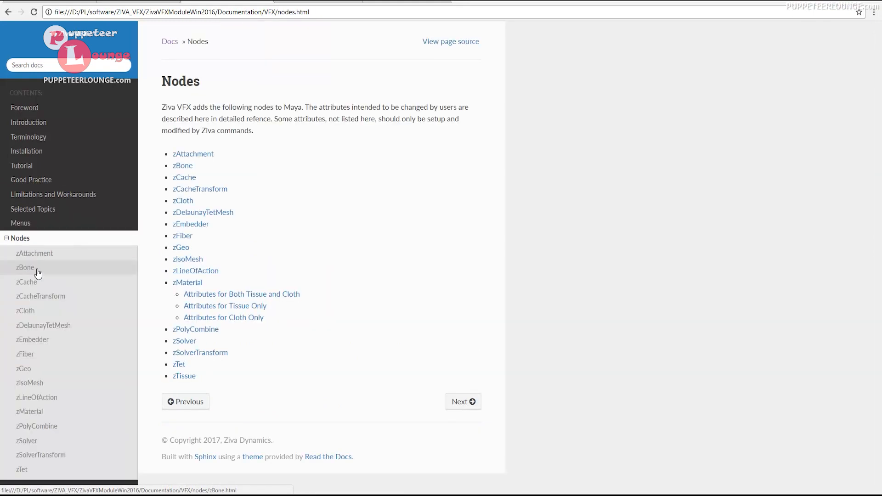
pyautogui.scroll(-1, 36, 299)
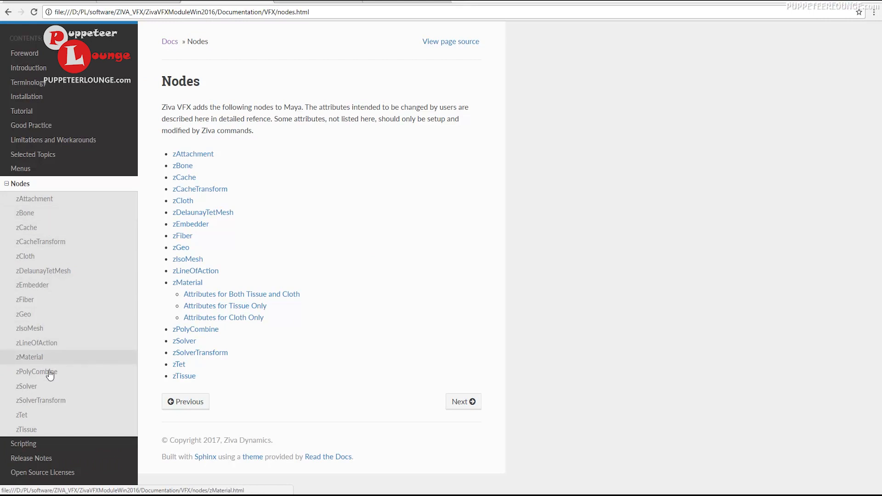
pyautogui.scroll(1, 51, 392)
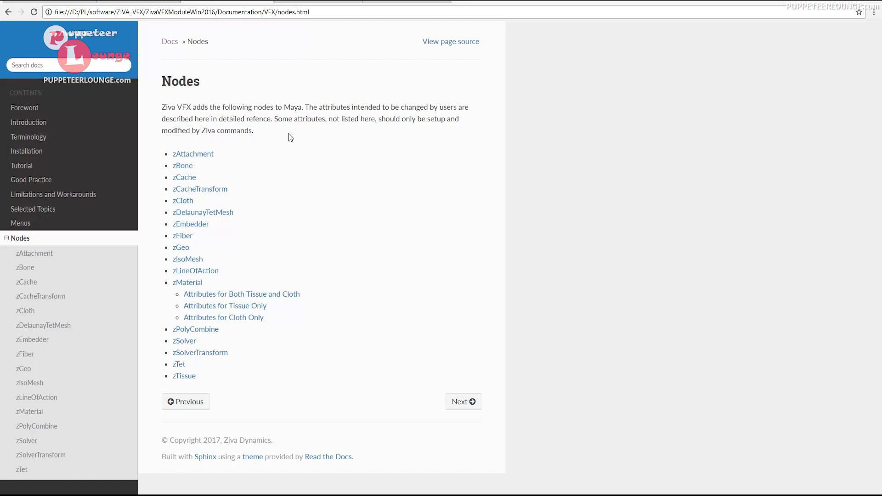
# Step: Switch to the Vimeo tiger breakdown video, watch it full screen and replay the textured render section near its end
pyautogui.click(388, 1)
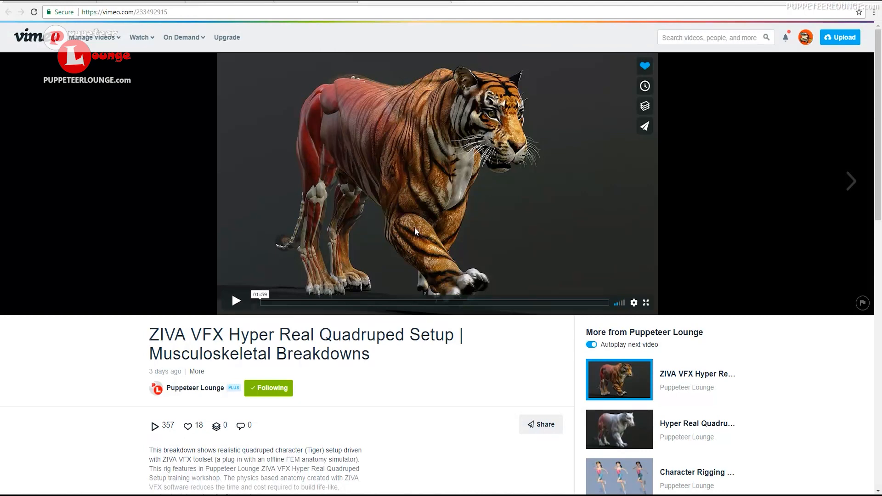
pyautogui.click(236, 300)
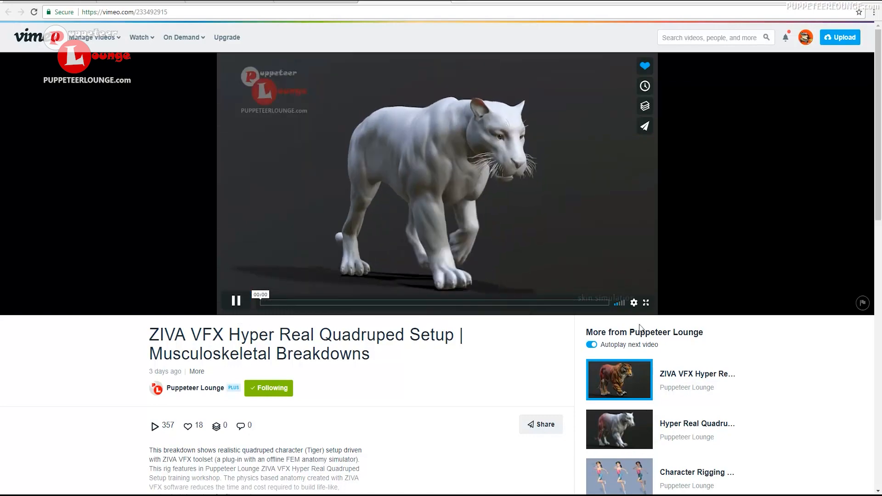
pyautogui.click(646, 302)
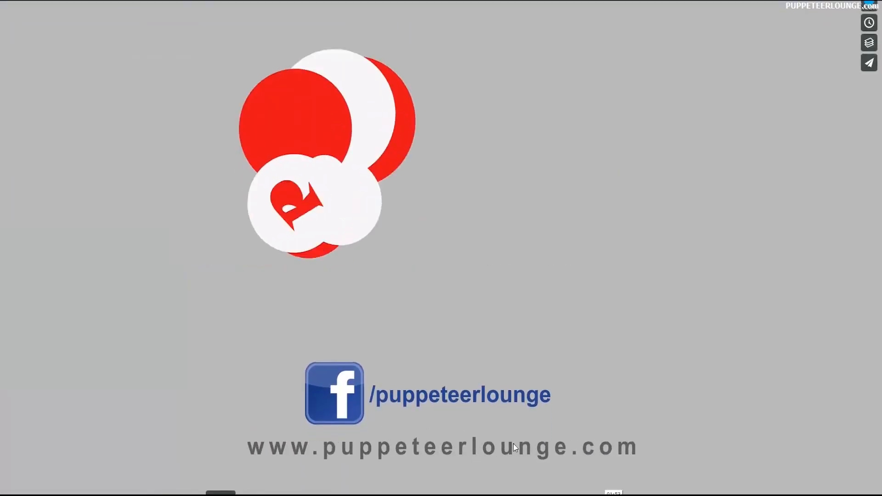
pyautogui.click(598, 494)
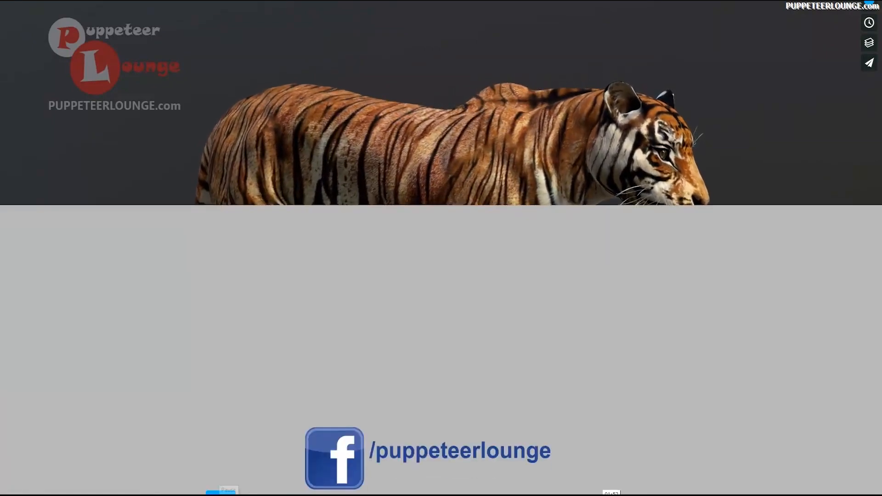
pyautogui.click(574, 494)
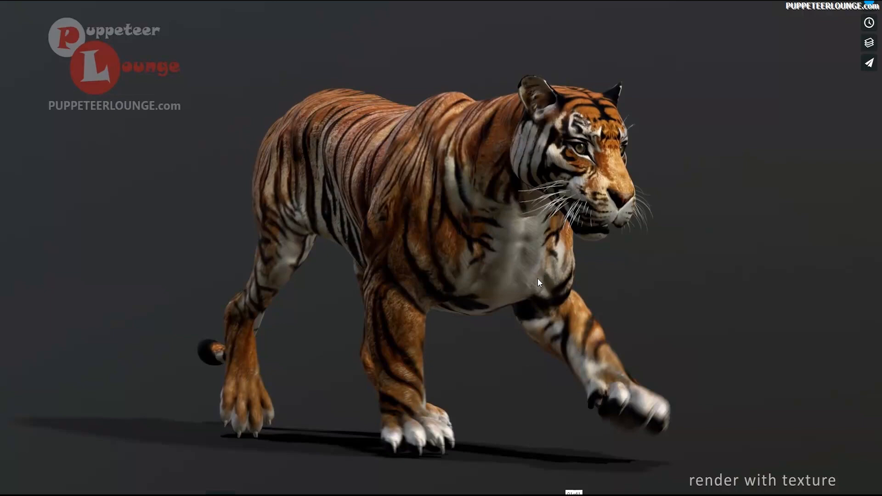
pyautogui.click(542, 494)
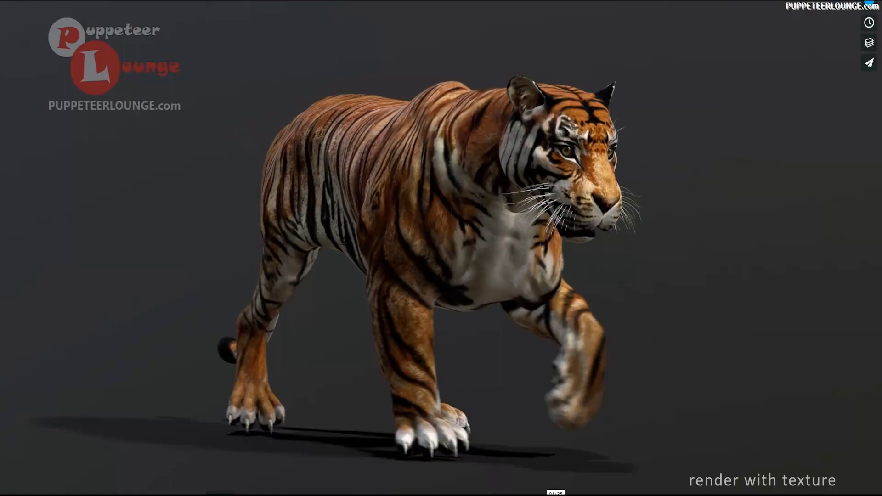
pyautogui.press('Escape')
# Step: Switch to the tiger rig scene in Maya and examine the rig from the side, close to its front legs
pyautogui.moveTo(184, 37)
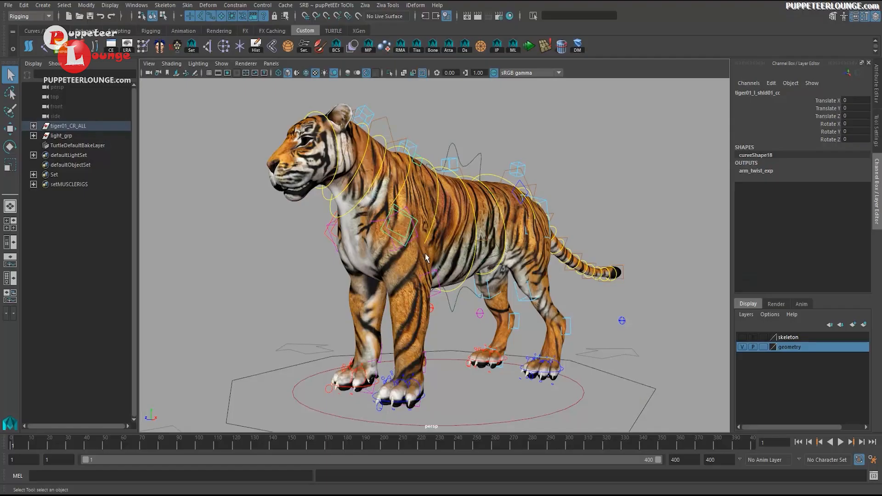
pyautogui.keyDown('alt'); pyautogui.moveTo(341, 277); pyautogui.dragTo(362, 312); pyautogui.keyUp('alt')
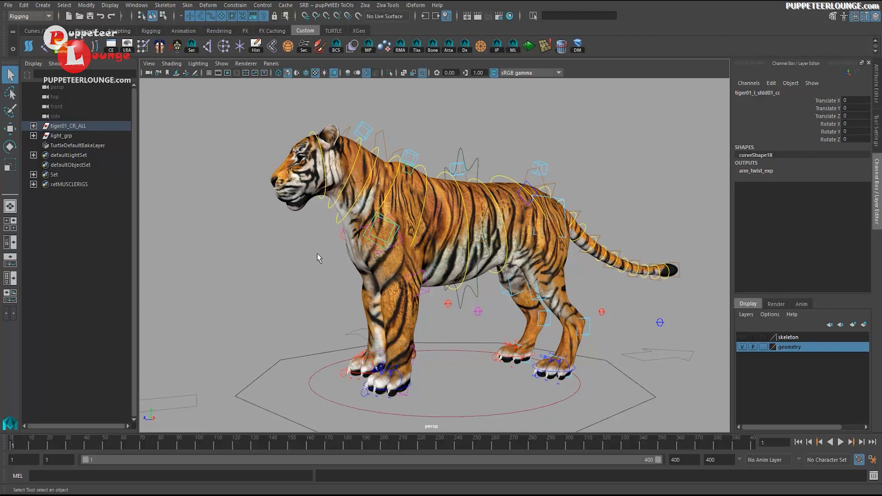
pyautogui.moveTo(318, 254)
pyautogui.keyDown('alt'); pyautogui.mouseDown()
pyautogui.moveTo(341, 257)
pyautogui.moveTo(331, 258)
pyautogui.mouseUp(); pyautogui.keyUp('alt')
pyautogui.keyDown('alt'); pyautogui.moveTo(332, 258); pyautogui.dragTo(441, 303, button='right'); pyautogui.keyUp('alt')
pyautogui.keyDown('alt'); pyautogui.moveTo(441, 303); pyautogui.dragTo(406, 316); pyautogui.keyUp('alt')
pyautogui.keyDown('alt'); pyautogui.moveTo(406, 316); pyautogui.dragTo(415, 266, button='middle'); pyautogui.keyUp('alt')
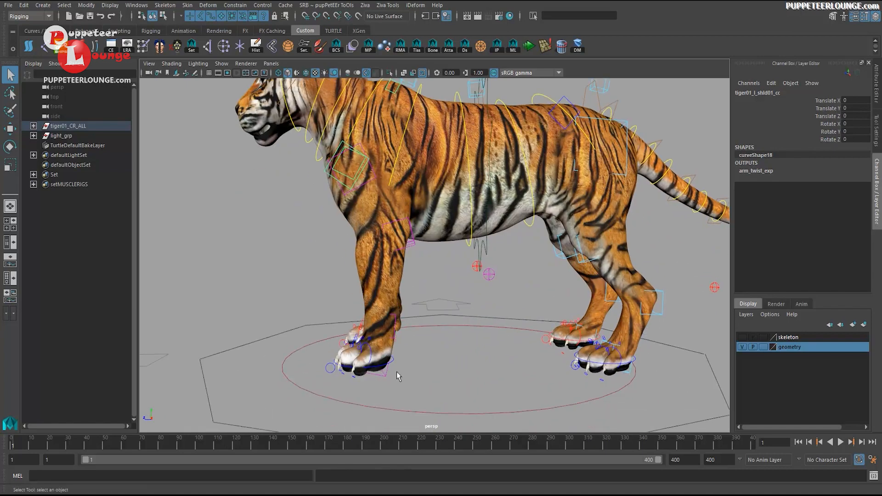
# Step: Try posing the tiger's left front paw with the Move tool by raising its control up and forward, and undo the moves
pyautogui.click(388, 364)
pyautogui.press('w')
pyautogui.moveTo(376, 360); pyautogui.dragTo(380, 228)
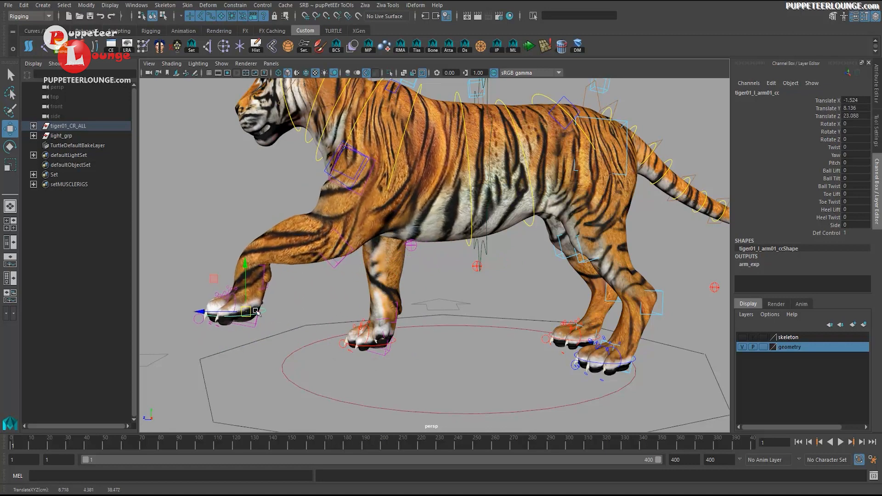
pyautogui.moveTo(258, 312); pyautogui.dragTo(356, 343)
pyautogui.hotkey('ctrl', 'z')
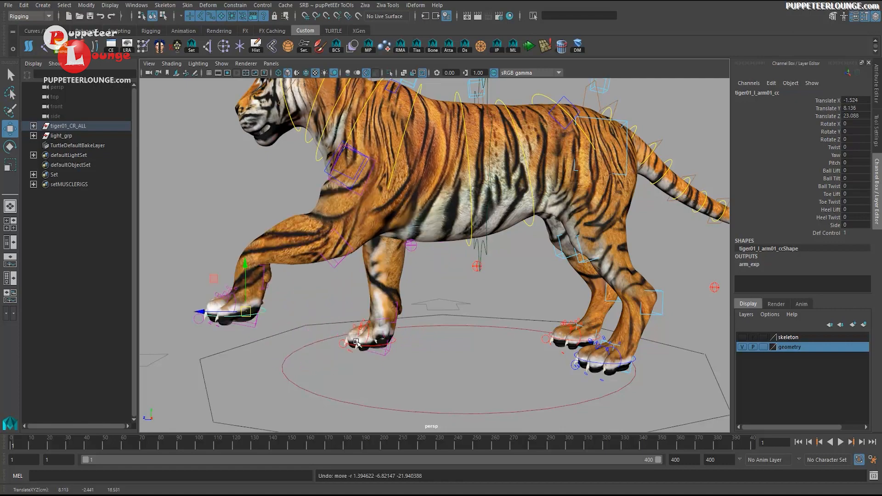
pyautogui.hotkey('ctrl', 'z')
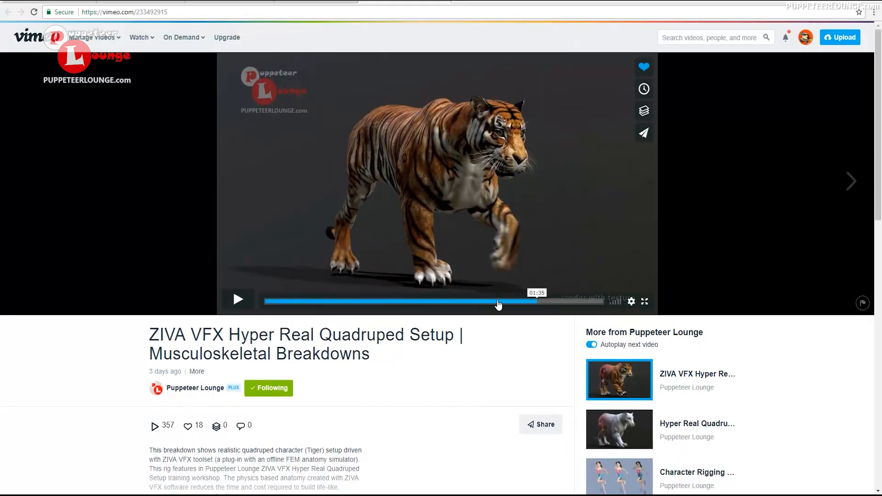
# Step: Return to the Vimeo tiger video, replay the textured walk from 01:21 in full screen and pause it
pyautogui.click(499, 305)
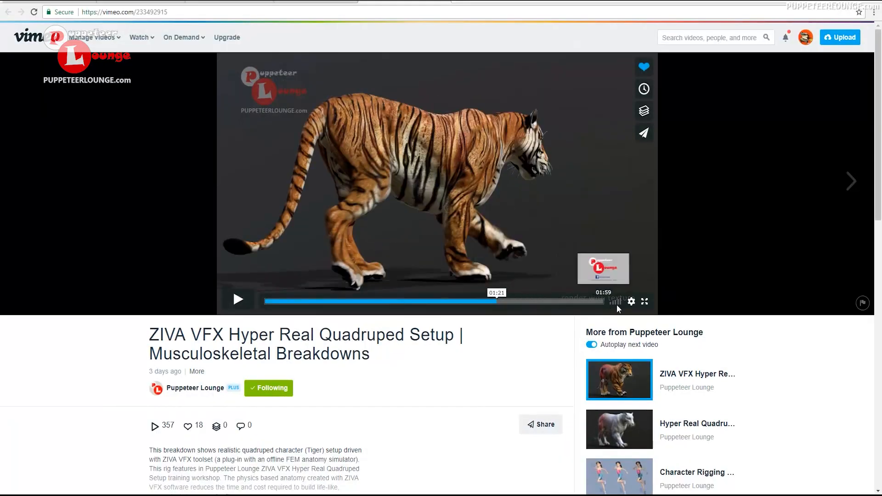
pyautogui.click(644, 301)
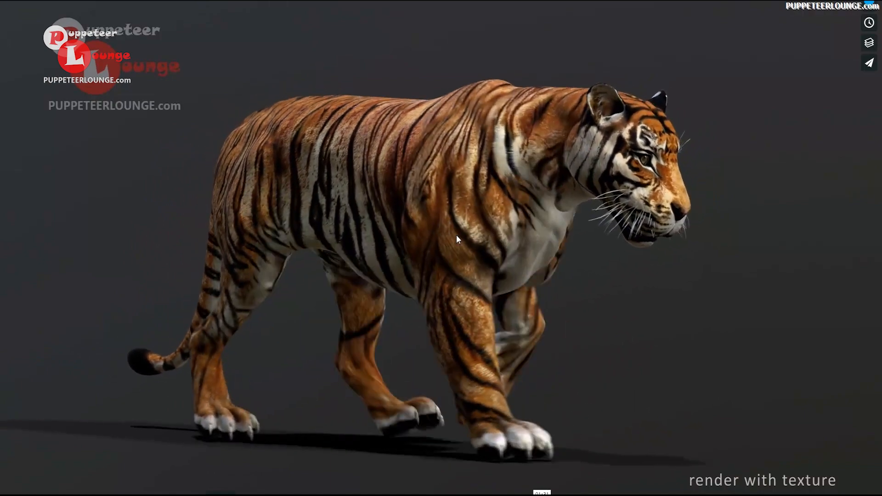
pyautogui.press('Escape')
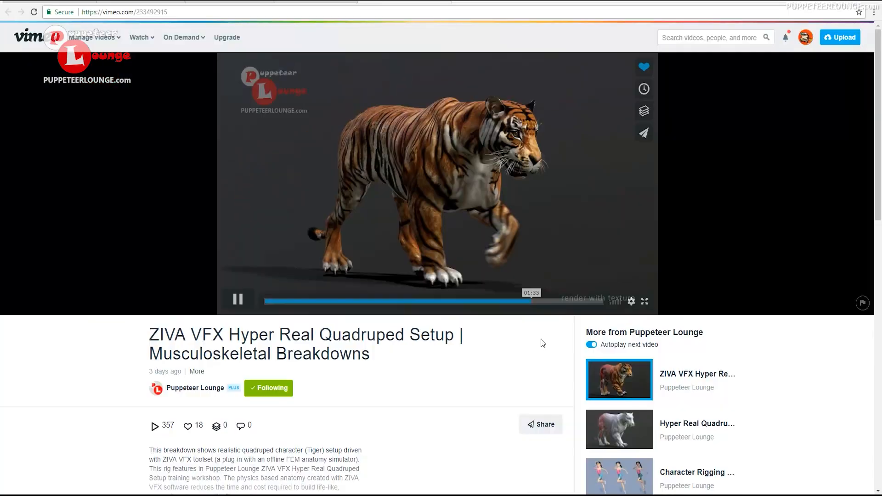
pyautogui.click(240, 300)
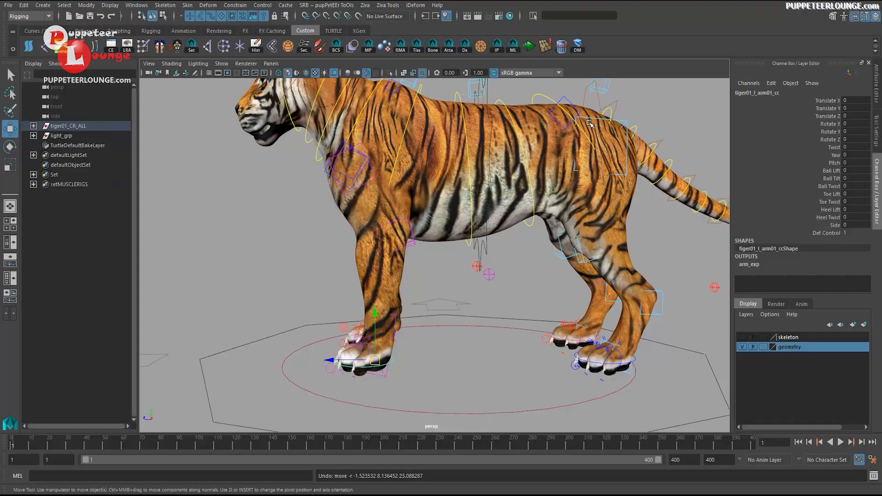
# Step: Switch back to Maya and examine the whole tiger rig from both sides
pyautogui.keyDown('alt'); pyautogui.moveTo(390, 254); pyautogui.dragTo(398, 221); pyautogui.keyUp('alt')
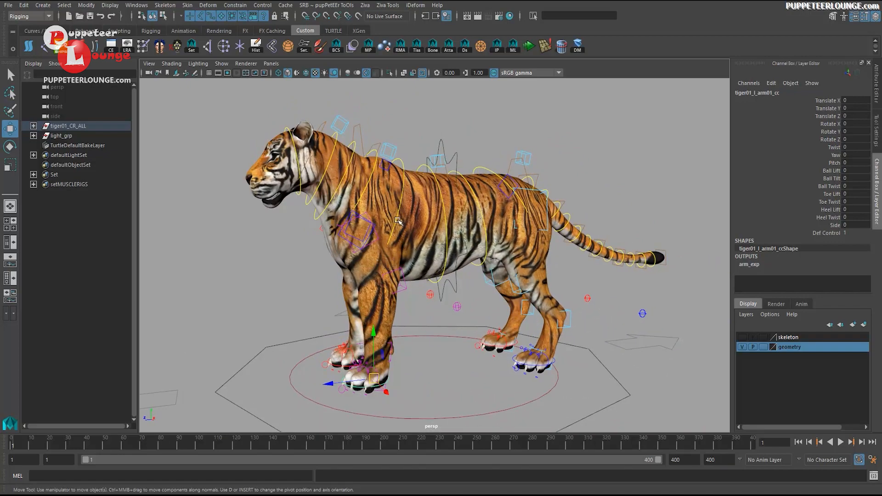
pyautogui.keyDown('alt'); pyautogui.moveTo(398, 255); pyautogui.dragTo(320, 158); pyautogui.keyUp('alt')
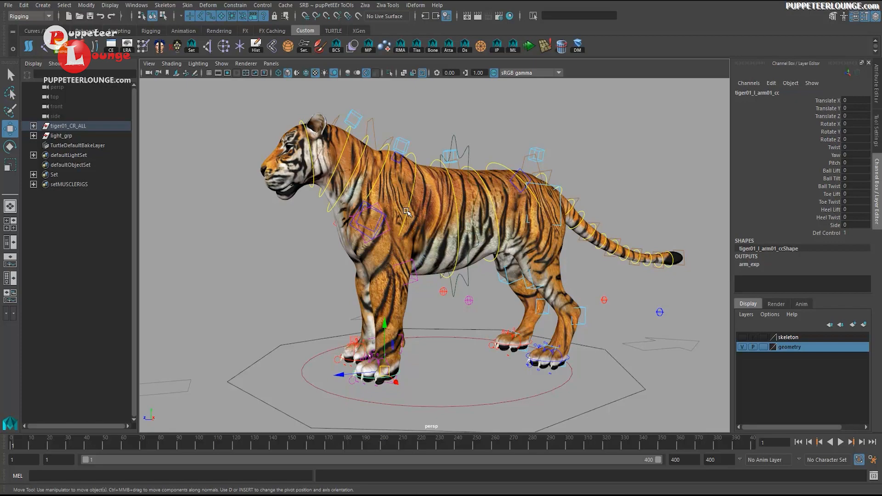
pyautogui.moveTo(345, 240)
pyautogui.keyDown('alt'); pyautogui.mouseDown()
pyautogui.moveTo(443, 248)
pyautogui.moveTo(358, 243)
pyautogui.mouseUp(); pyautogui.keyUp('alt')
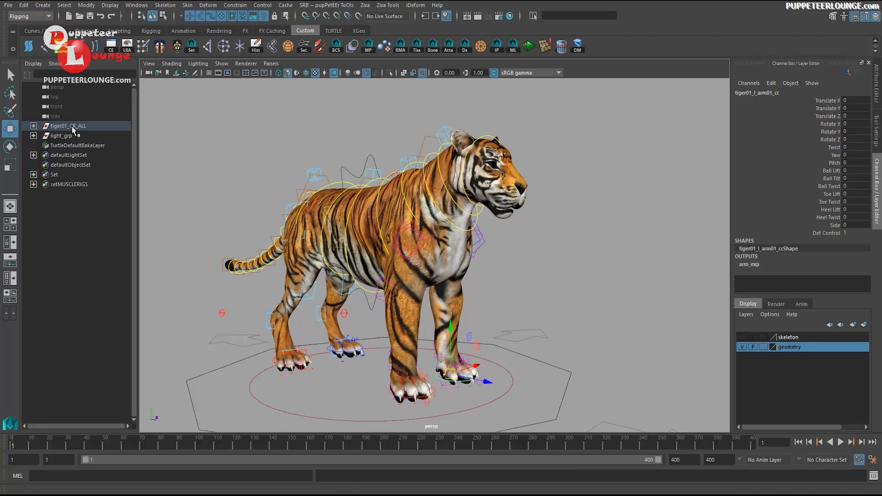
# Step: Hide the tiger01_CR_ALL and light_grp groups in the scene
pyautogui.moveTo(71, 126); pyautogui.dragTo(71, 137)
pyautogui.hotkey('ctrl', 'h')
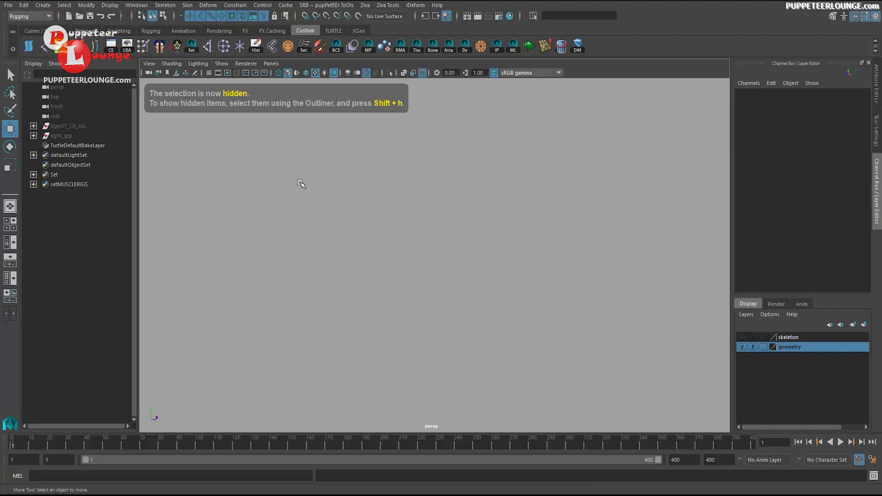
# Step: Check the load and auto-load settings of ziva.mll in the Plug-in Manager and close it
pyautogui.click(136, 5)
pyautogui.moveTo(158, 70)
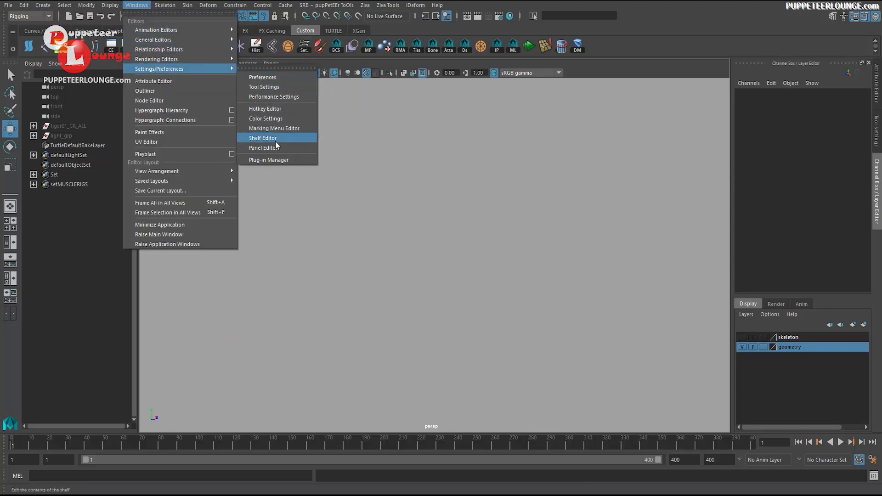
pyautogui.click(275, 160)
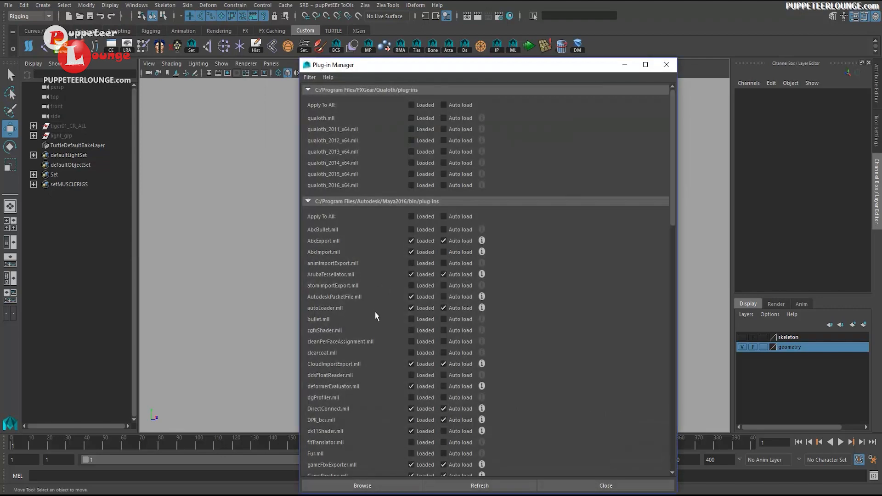
pyautogui.scroll(-20, 375, 316)
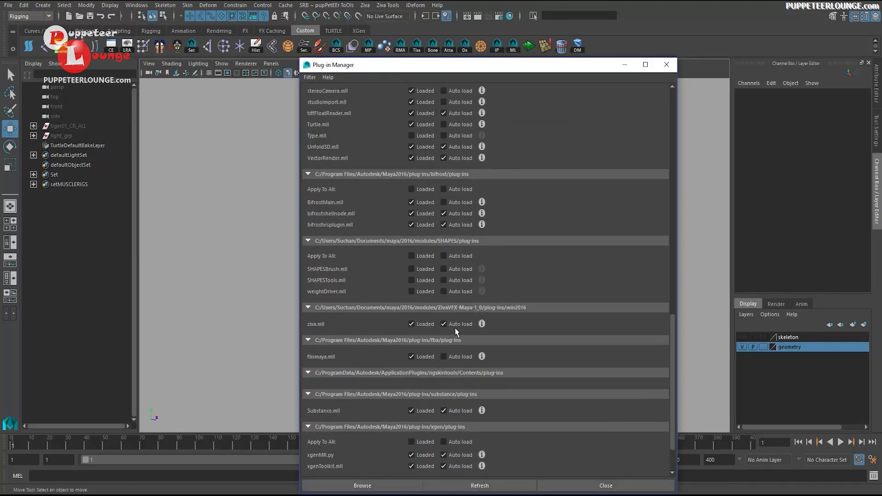
pyautogui.click(667, 64)
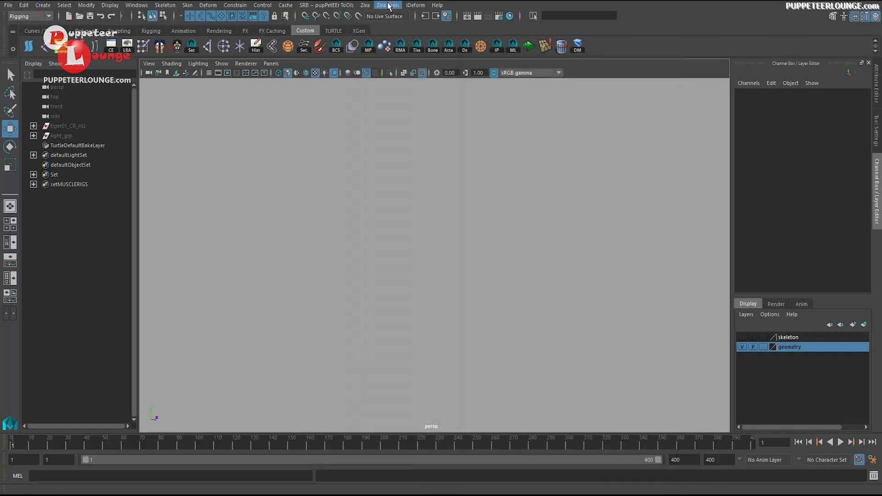
# Step: Look over the available Ziva and Ziva Tools commands and show the Ziva plug-in's About information
pyautogui.click(365, 6)
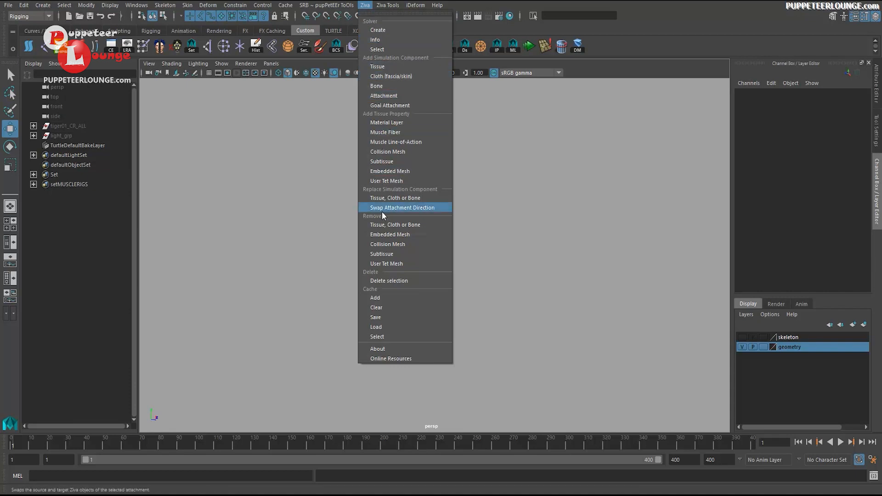
pyautogui.moveTo(392, 6)
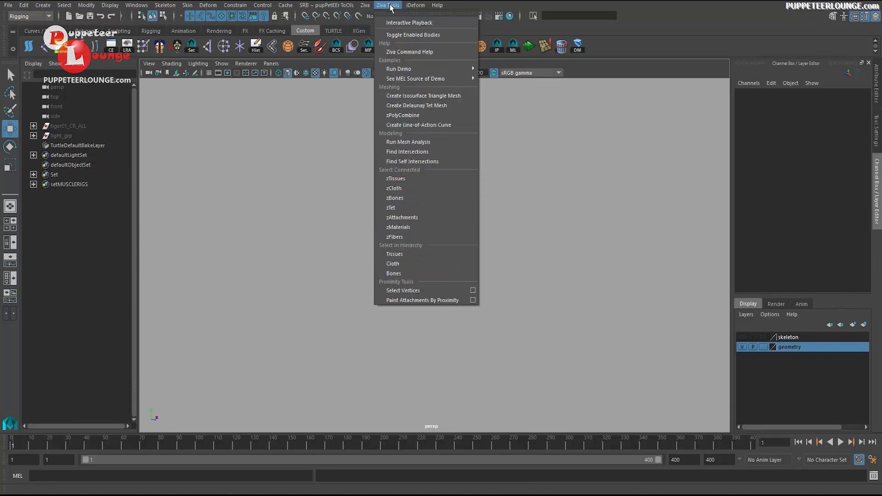
pyautogui.moveTo(365, 5)
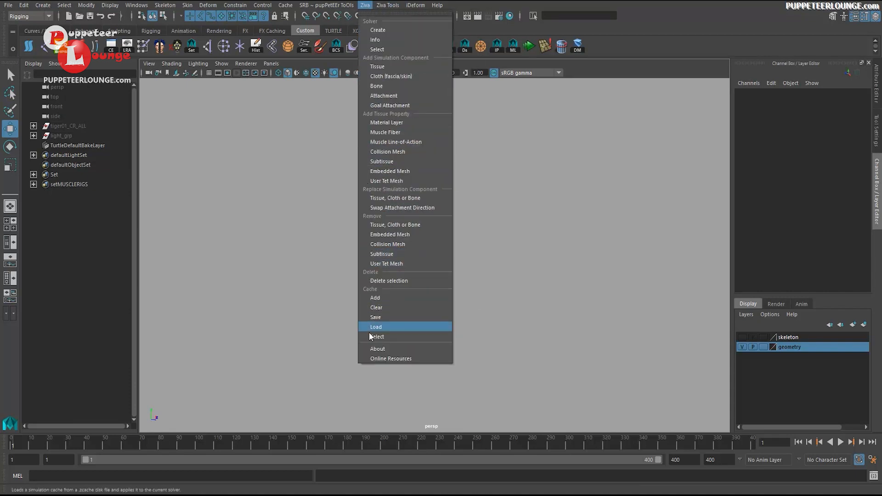
pyautogui.click(376, 348)
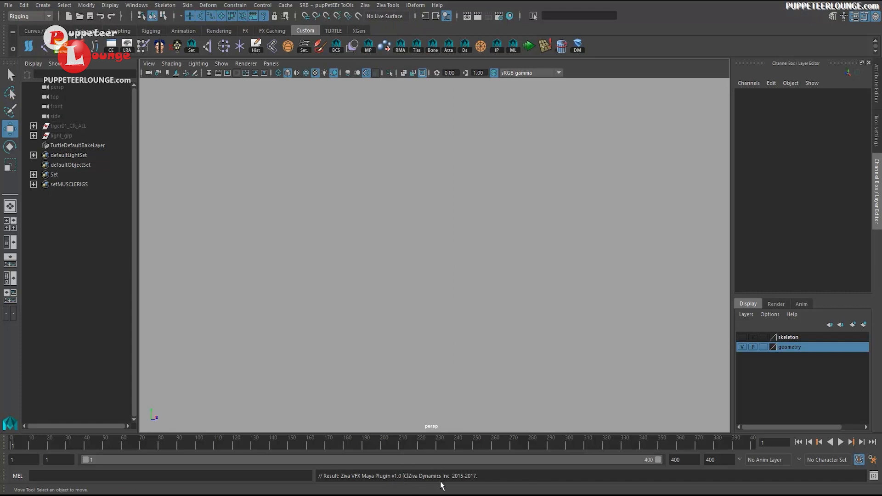
# Step: Review the Ziva simulation component, tissue property and cache commands, and the Ziva Tools meshing, modeling and selection commands
pyautogui.click(364, 5)
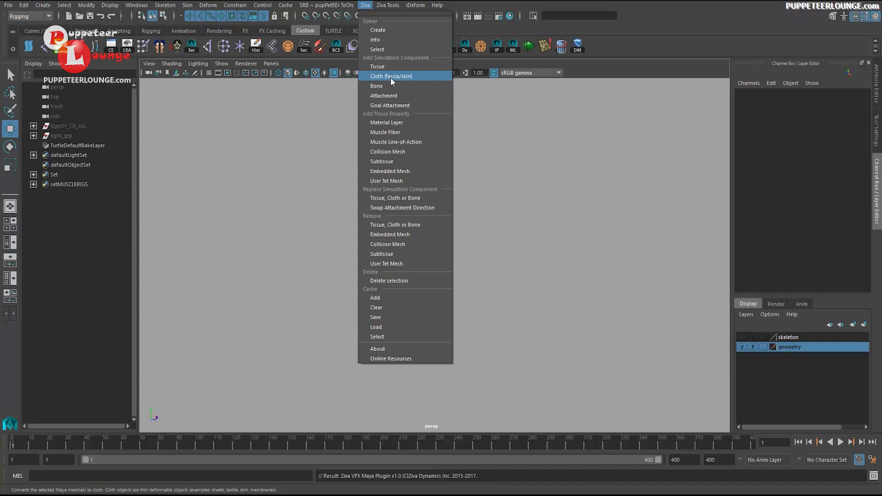
pyautogui.moveTo(385, 5)
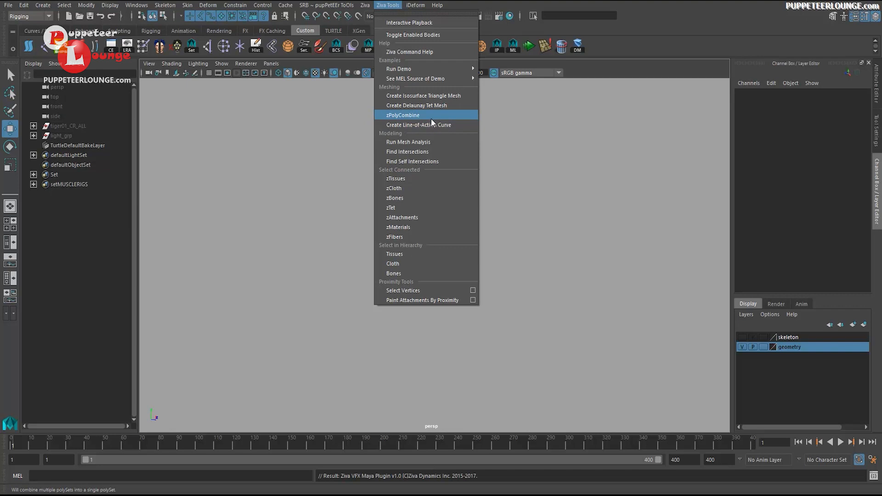
pyautogui.click(305, 133)
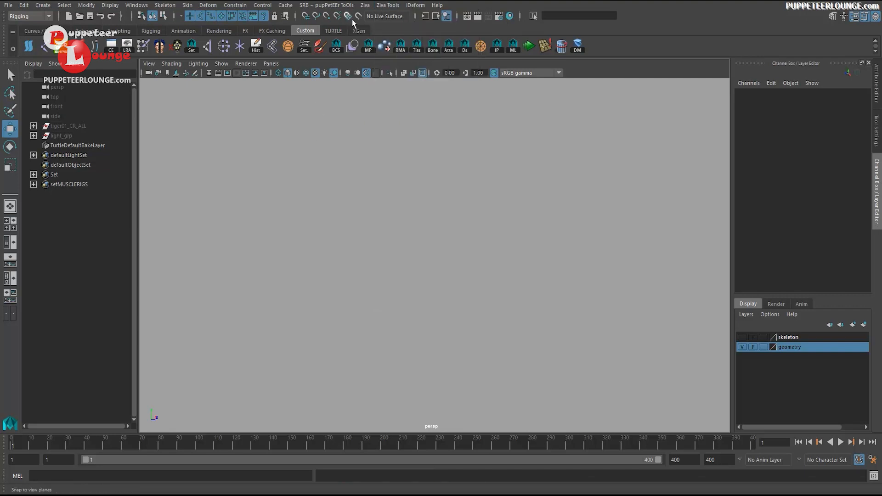
pyautogui.click(365, 6)
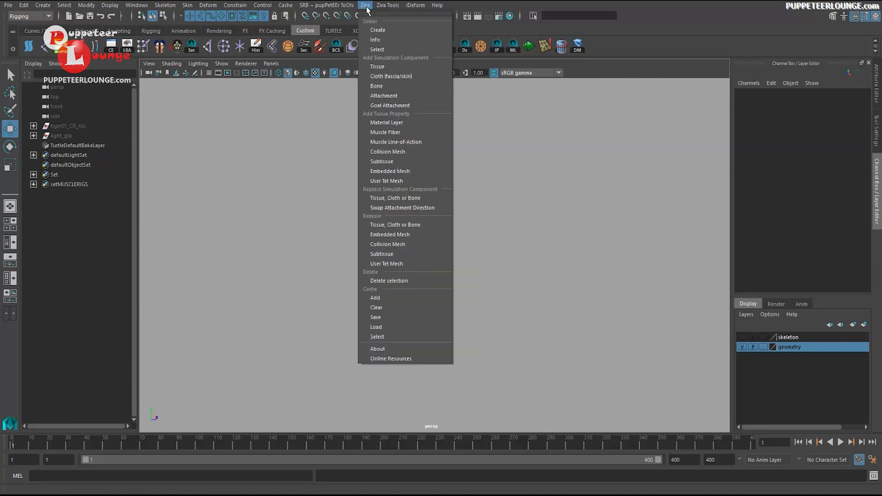
pyautogui.moveTo(388, 5)
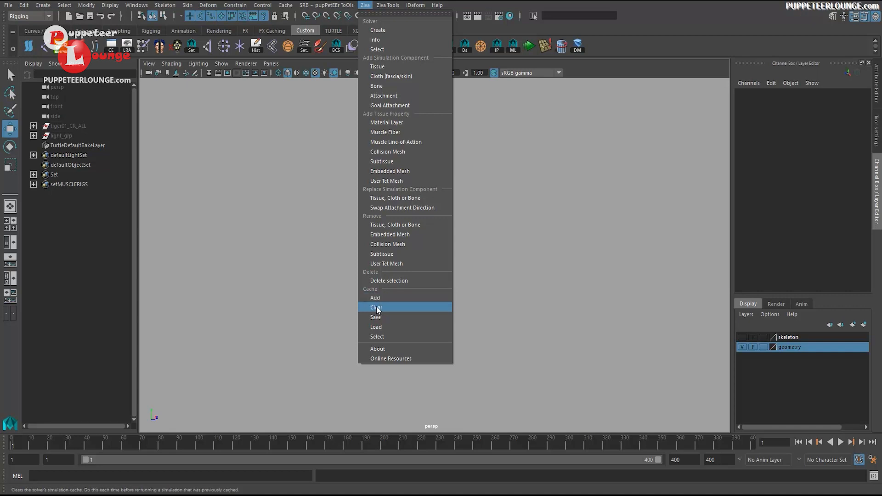
pyautogui.moveTo(394, 6)
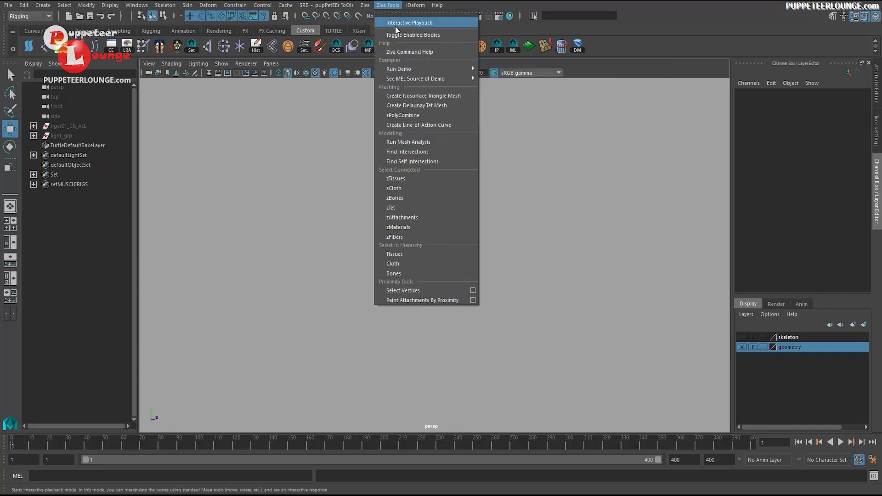
pyautogui.moveTo(426, 69)
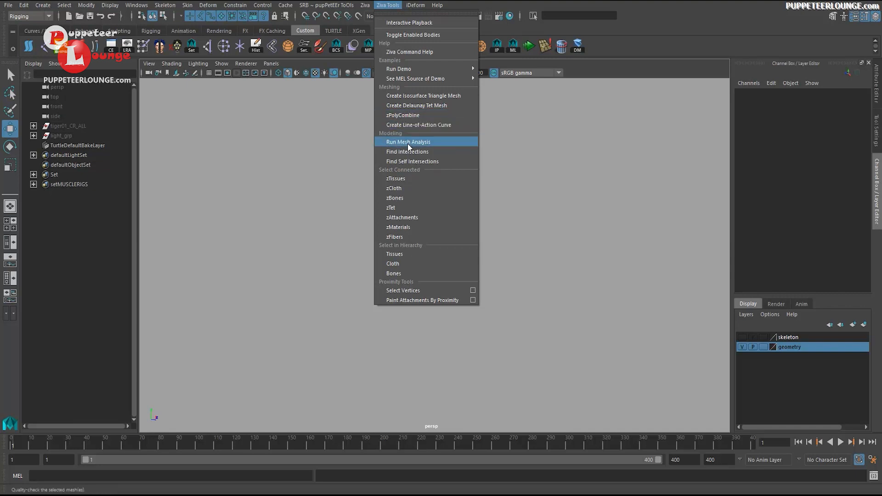
pyautogui.click(395, 143)
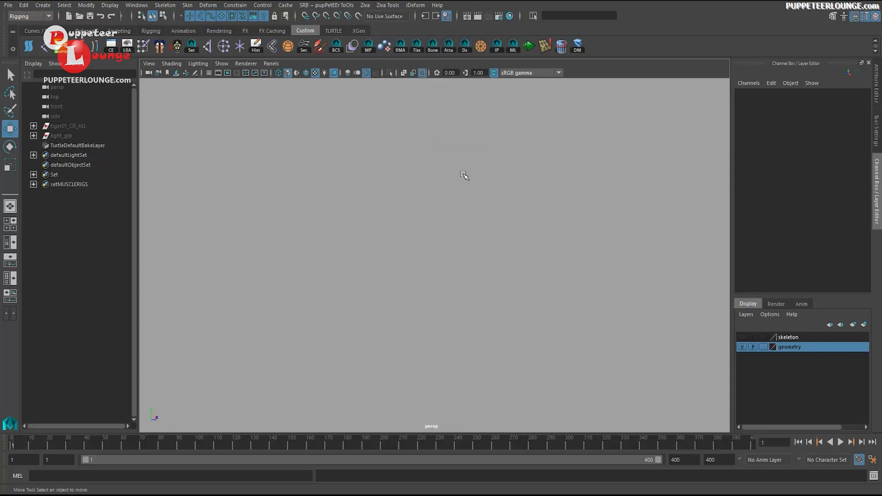
# Step: Run the Anatomical Arm demo from the Ziva examples, discarding the unsaved changes in the current scene
pyautogui.click(366, 6)
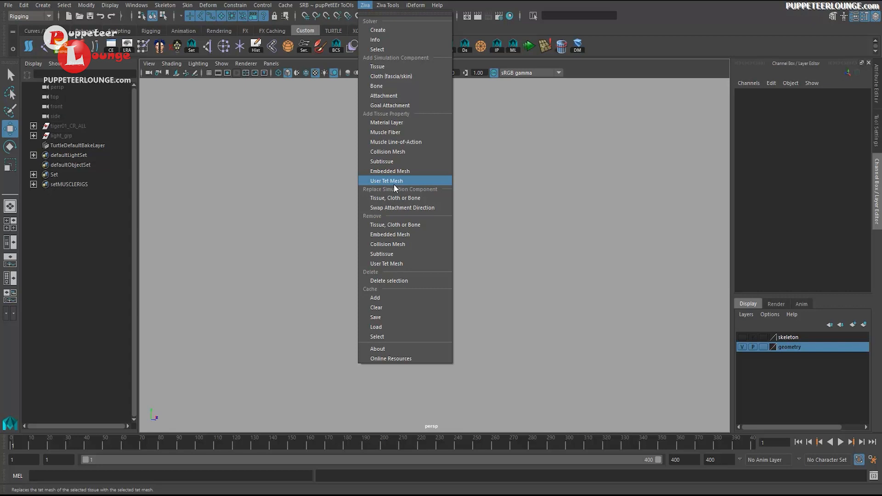
pyautogui.click(393, 7)
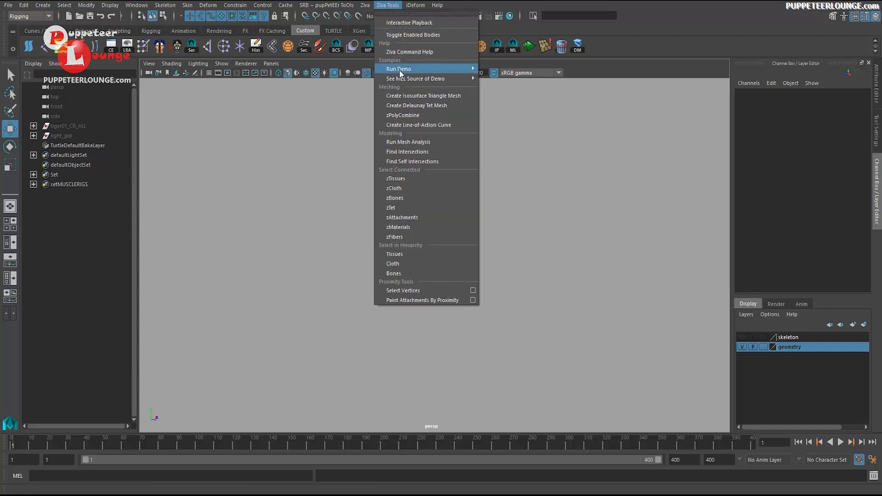
pyautogui.moveTo(404, 68)
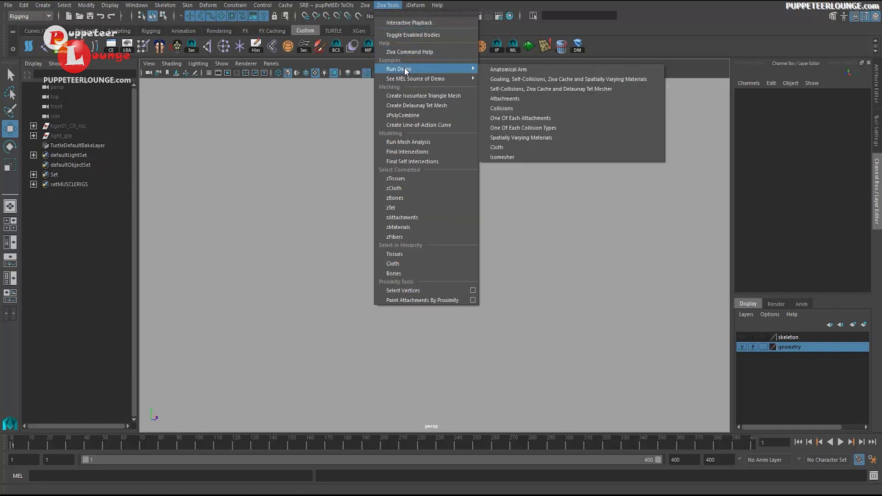
pyautogui.click(515, 70)
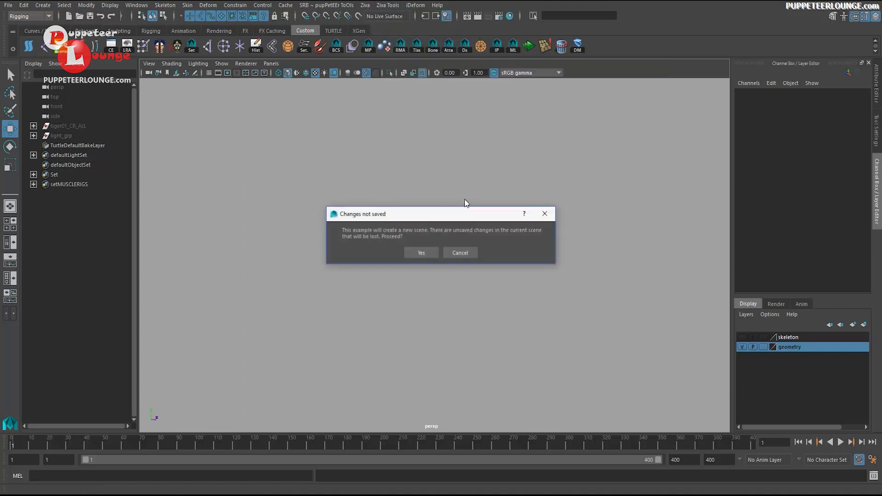
pyautogui.click(414, 254)
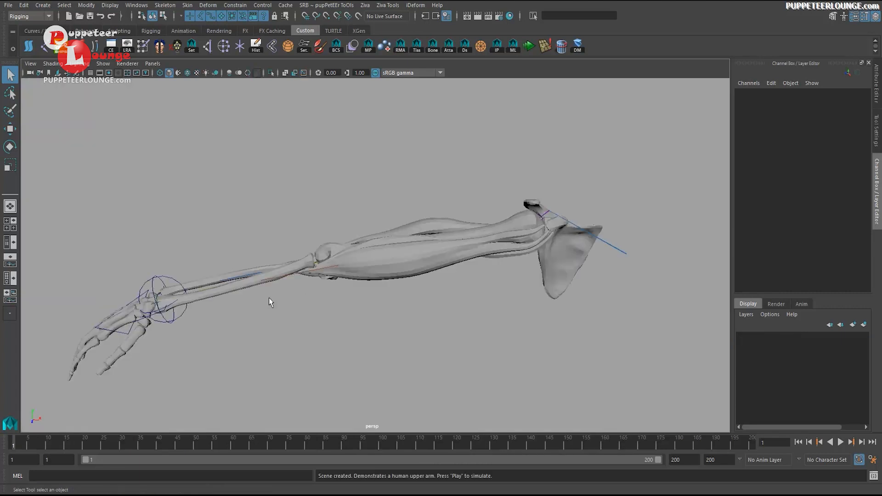
# Step: Inspect the forearm bones of the demo arm and display all object types in the viewport
pyautogui.keyDown('alt'); pyautogui.moveTo(269, 298); pyautogui.dragTo(348, 263); pyautogui.keyUp('alt')
pyautogui.click(280, 276)
pyautogui.click(282, 239)
pyautogui.click(105, 64)
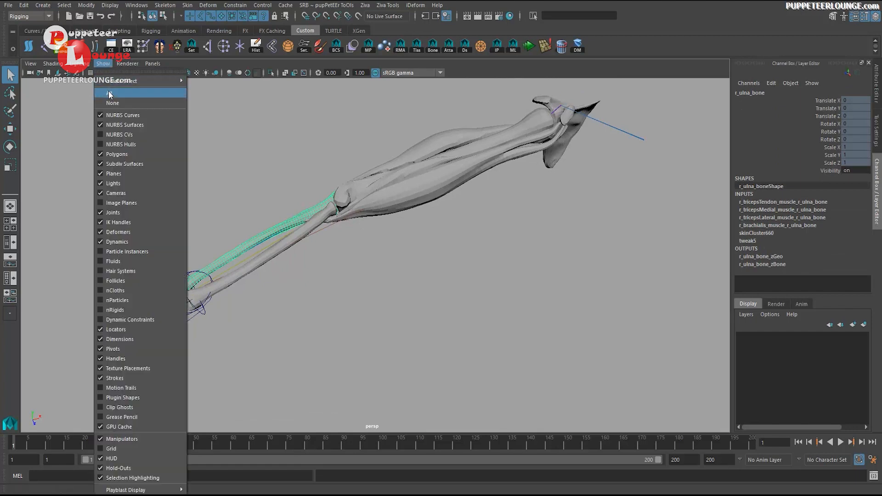
pyautogui.click(110, 94)
# Step: Select the lateral triceps muscle and examine its tet mesh and muscle fibers up close
pyautogui.click(428, 145)
pyautogui.keyDown('alt'); pyautogui.moveTo(427, 145); pyautogui.dragTo(353, 223); pyautogui.keyUp('alt')
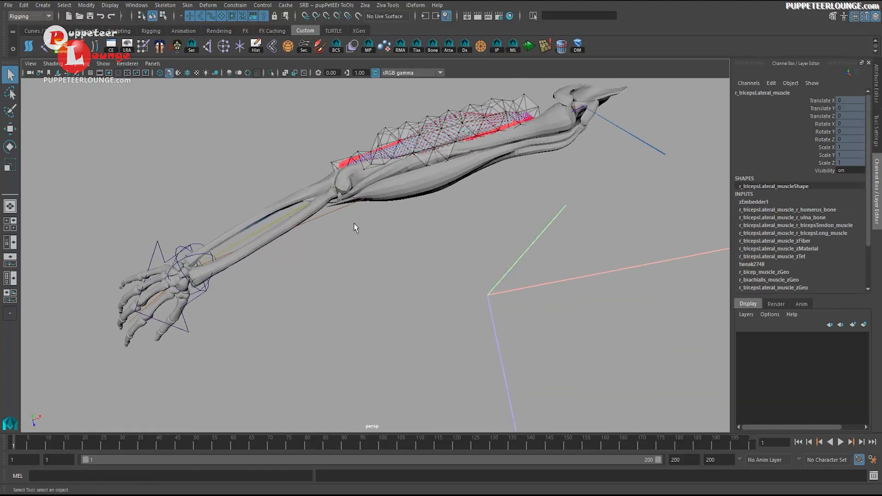
pyautogui.keyDown('alt'); pyautogui.moveTo(354, 223); pyautogui.dragTo(399, 226, button='right'); pyautogui.keyUp('alt')
pyautogui.keyDown('alt'); pyautogui.moveTo(398, 226); pyautogui.dragTo(355, 325, button='middle'); pyautogui.keyUp('alt')
pyautogui.keyDown('alt'); pyautogui.moveTo(355, 325); pyautogui.dragTo(406, 270, button='right'); pyautogui.keyUp('alt')
pyautogui.keyDown('alt'); pyautogui.moveTo(405, 270); pyautogui.dragTo(439, 264); pyautogui.keyUp('alt')
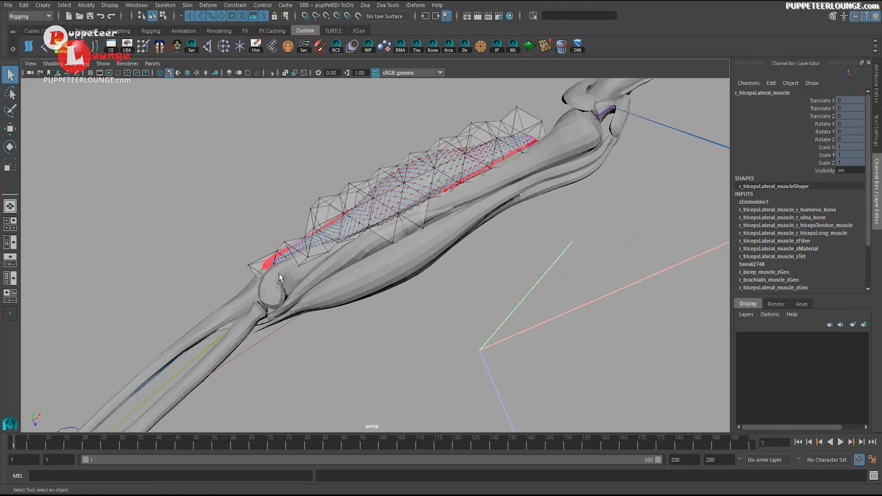
pyautogui.keyDown('alt'); pyautogui.moveTo(446, 193); pyautogui.dragTo(450, 241); pyautogui.keyUp('alt')
# Step: Select the bicep and the neighbouring upper-arm muscles one after another to inspect their Ziva setup
pyautogui.click(440, 260)
pyautogui.keyDown('alt'); pyautogui.moveTo(476, 286); pyautogui.dragTo(423, 283, button='middle'); pyautogui.keyUp('alt')
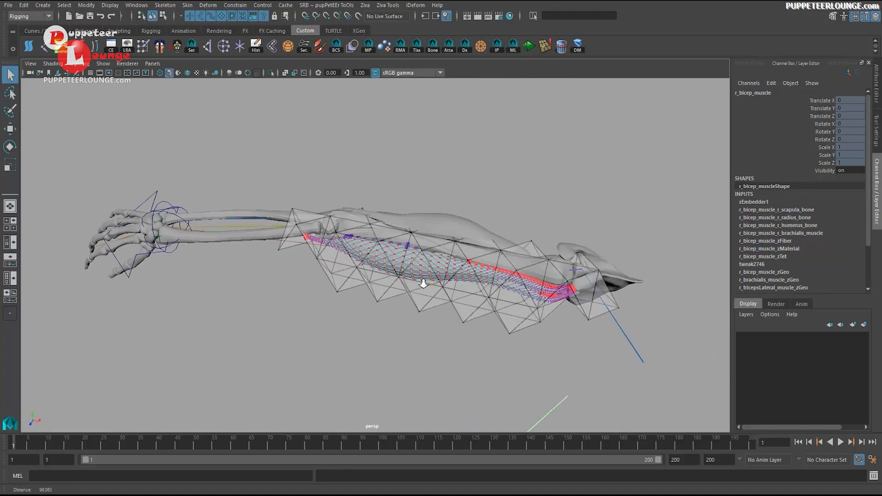
pyautogui.keyDown('alt'); pyautogui.moveTo(423, 282); pyautogui.dragTo(448, 280, button='right'); pyautogui.keyUp('alt')
pyautogui.click(395, 235)
pyautogui.click(423, 216)
pyautogui.click(402, 238)
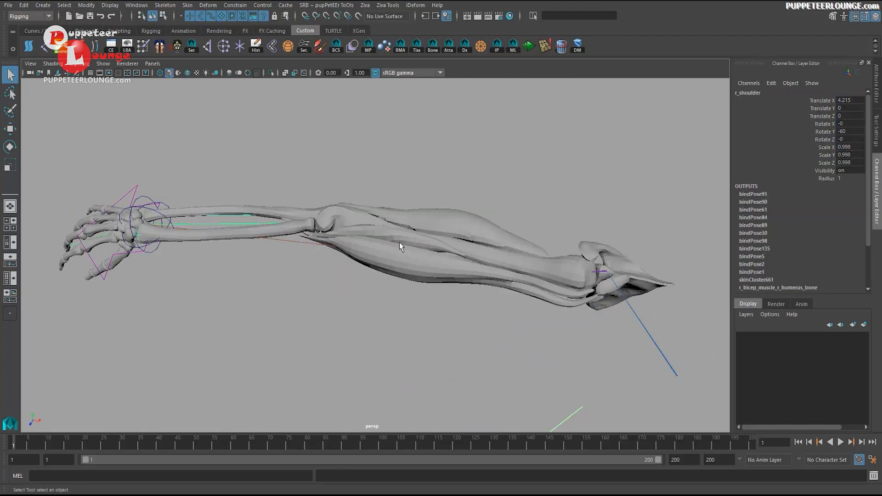
pyautogui.click(417, 237)
pyautogui.click(406, 233)
pyautogui.click(407, 233)
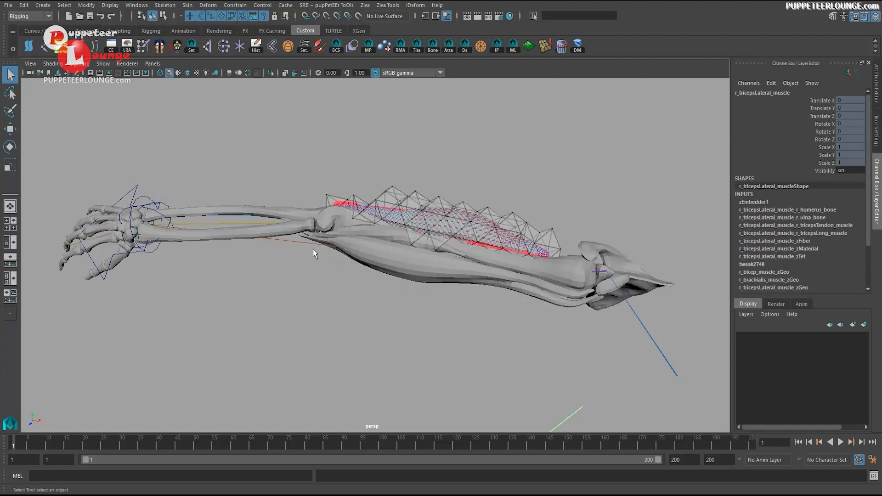
# Step: Select the forearm bones and the hand bone in turn to inspect them
pyautogui.click(252, 211)
pyautogui.click(252, 227)
pyautogui.click(247, 236)
pyautogui.keyDown('alt'); pyautogui.moveTo(167, 275); pyautogui.dragTo(252, 272, button='middle'); pyautogui.keyUp('alt')
pyautogui.click(193, 232)
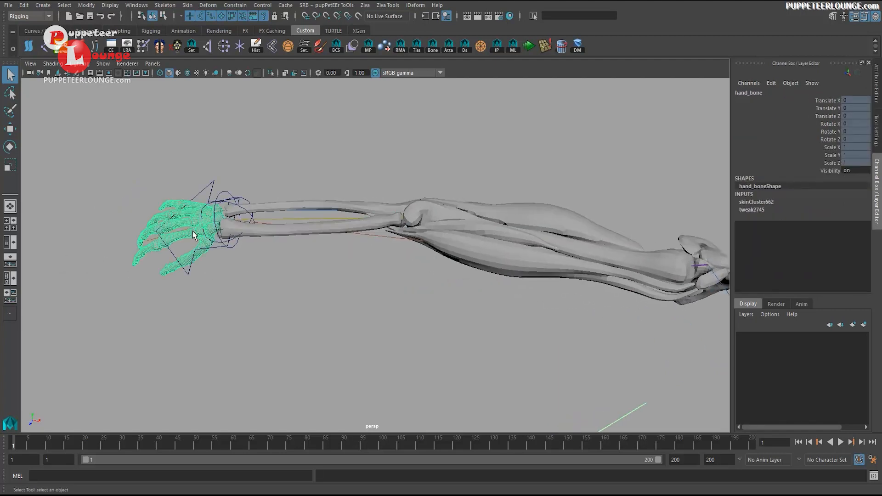
# Step: Try moving the arm's wrist position control with the Move tool and undo the moves
pyautogui.keyDown('alt'); pyautogui.moveTo(193, 235); pyautogui.dragTo(251, 261); pyautogui.keyUp('alt')
pyautogui.keyDown('alt'); pyautogui.moveTo(360, 321); pyautogui.dragTo(367, 267); pyautogui.keyUp('alt')
pyautogui.keyDown('alt'); pyautogui.moveTo(367, 266); pyautogui.dragTo(338, 257, button='right'); pyautogui.keyUp('alt')
pyautogui.click(278, 231)
pyautogui.press('w')
pyautogui.keyDown('alt'); pyautogui.moveTo(279, 231); pyautogui.dragTo(304, 269); pyautogui.keyUp('alt')
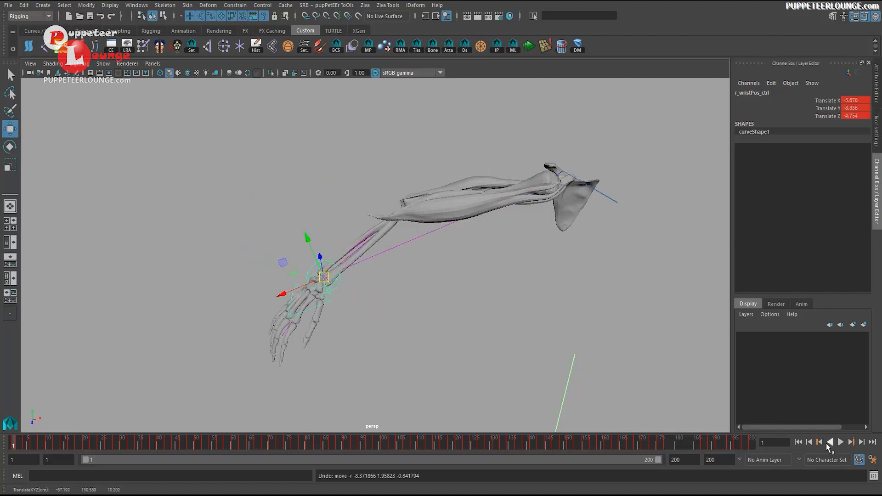
pyautogui.keyDown('alt'); pyautogui.moveTo(447, 312); pyautogui.dragTo(437, 309); pyautogui.keyUp('alt')
pyautogui.hotkey('ctrl', 'z')
pyautogui.keyDown('alt'); pyautogui.moveTo(360, 235); pyautogui.dragTo(381, 244); pyautogui.keyUp('alt')
# Step: Run the arm simulation with Ziva's Interactive Playback, stop it and return to the first frame
pyautogui.click(388, 5)
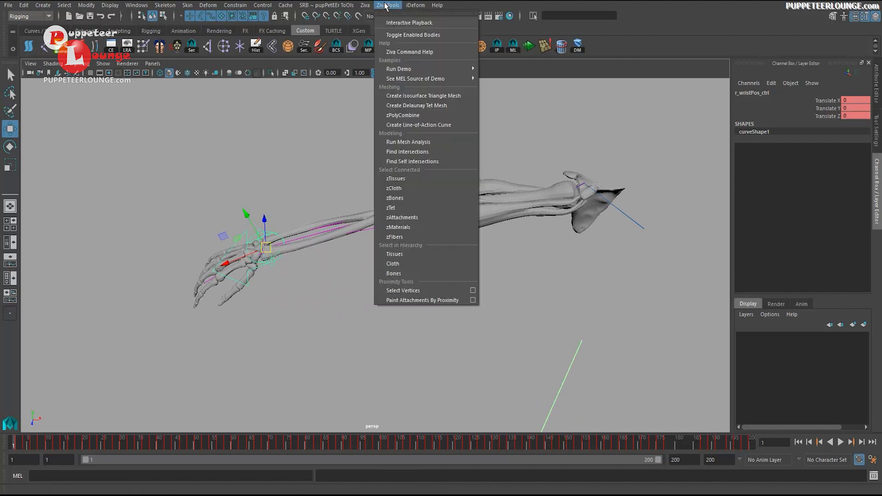
pyautogui.click(415, 26)
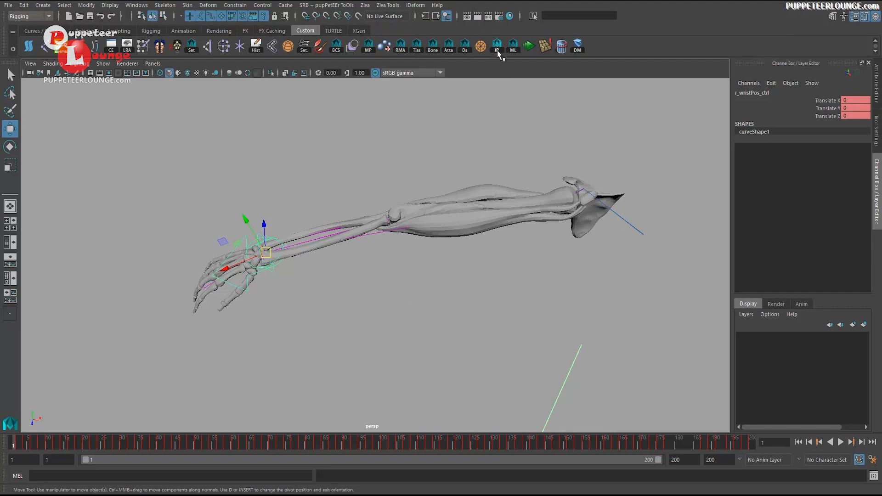
pyautogui.click(497, 47)
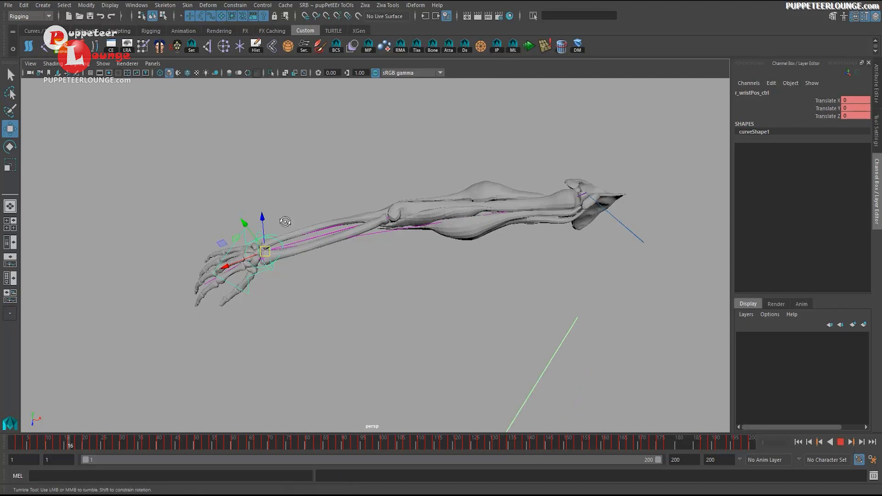
pyautogui.keyDown('alt'); pyautogui.moveTo(285, 220); pyautogui.dragTo(287, 193); pyautogui.keyUp('alt')
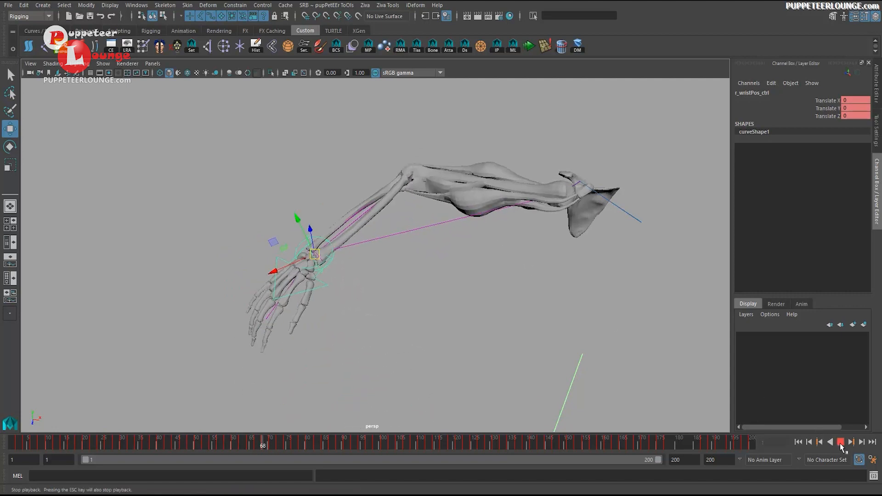
pyautogui.click(841, 442)
pyautogui.click(798, 441)
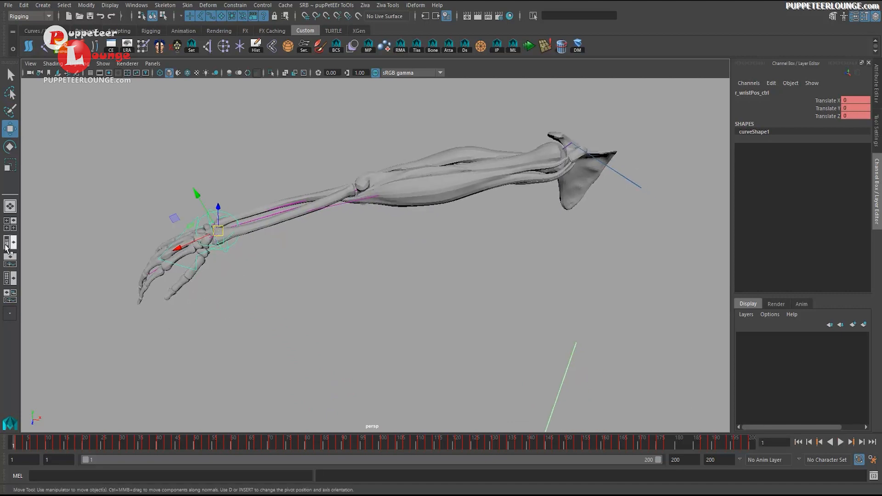
# Step: Show the Outliner beside the viewport, select zSolver1 and turn its Collision Detection off
pyautogui.click(5, 246)
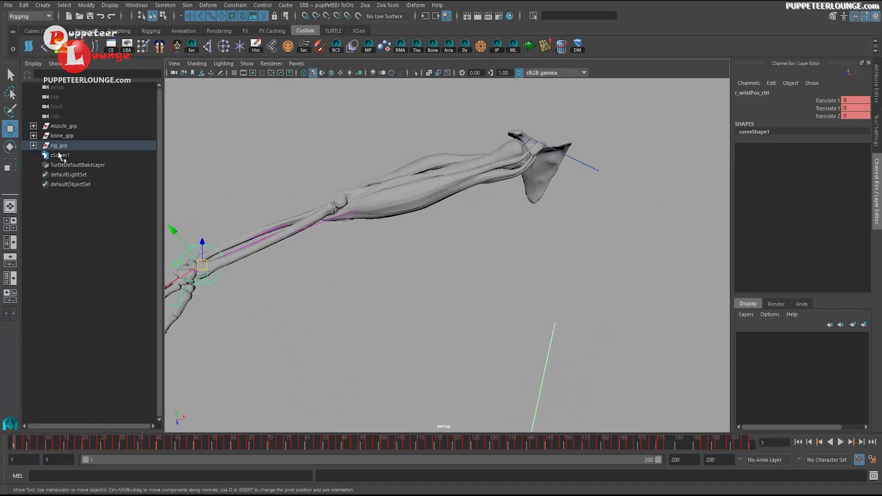
pyautogui.click(59, 156)
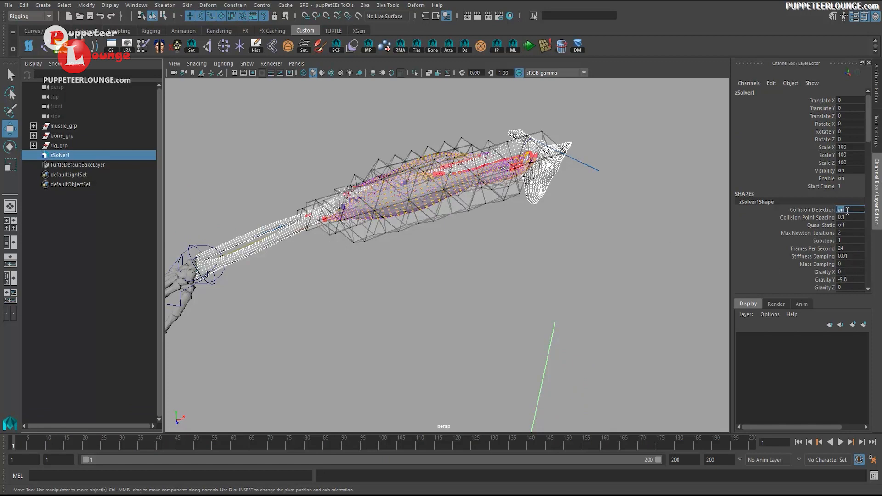
pyautogui.click(829, 211)
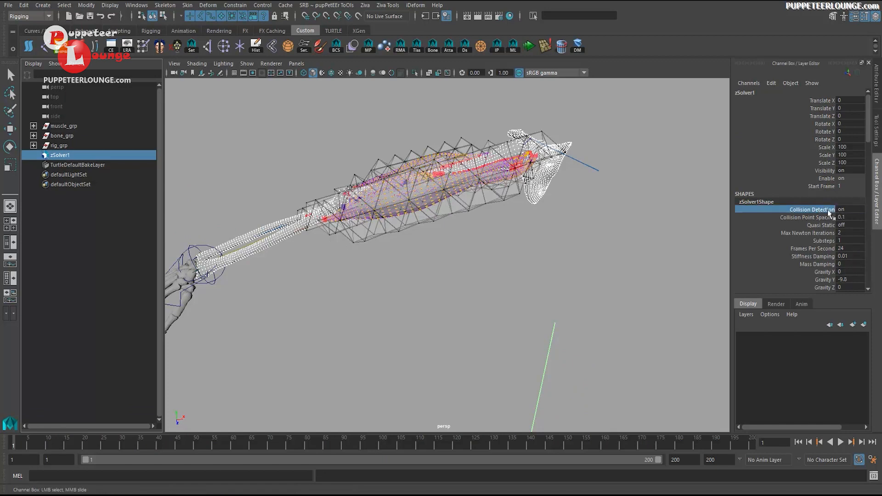
pyautogui.doubleClick(845, 210)
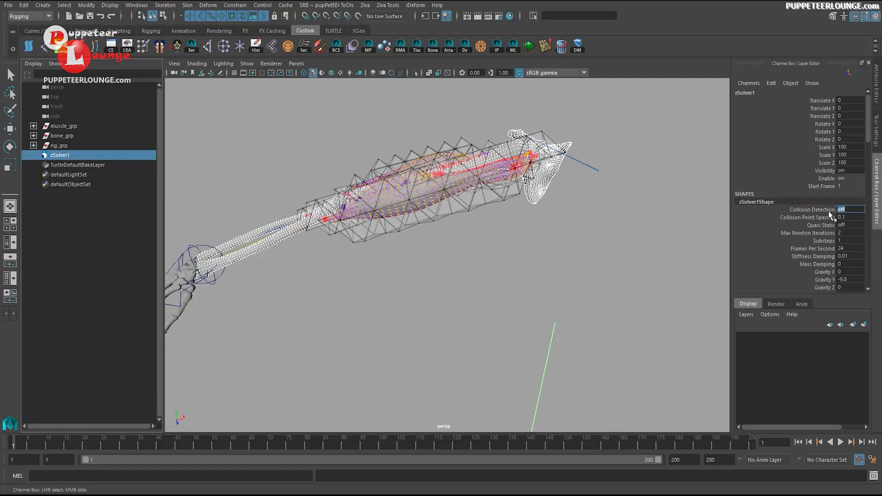
pyautogui.click(831, 211)
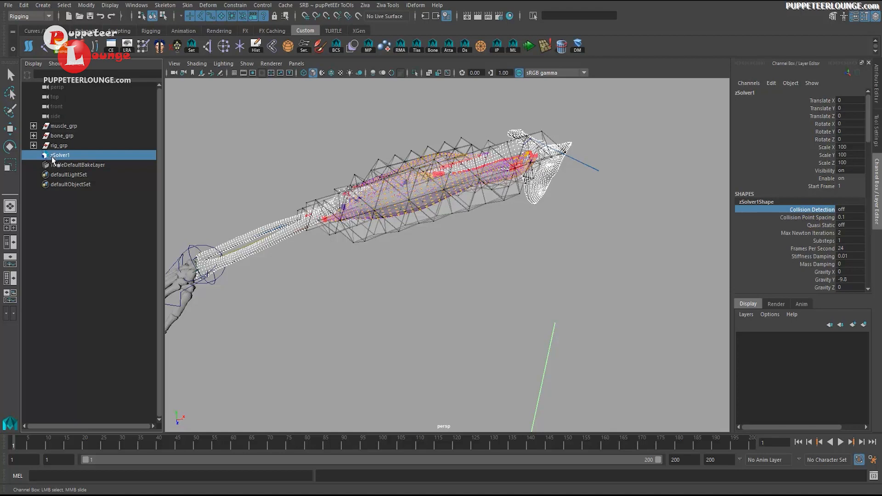
# Step: Try scaling zSolver1 uniformly by about 1.096 with the Scale tool and undo the scaling
pyautogui.keyDown('alt'); pyautogui.moveTo(364, 333); pyautogui.dragTo(255, 292, button='right'); pyautogui.keyUp('alt')
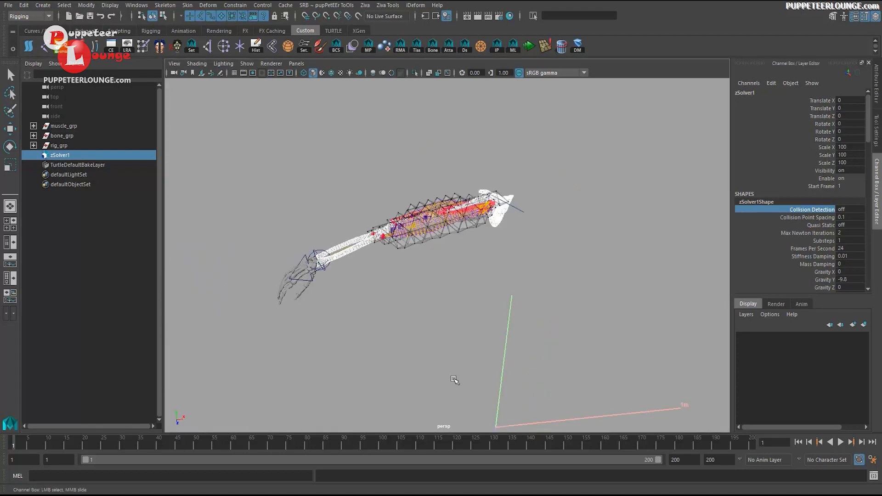
pyautogui.keyDown('alt'); pyautogui.moveTo(455, 380); pyautogui.dragTo(418, 342); pyautogui.keyUp('alt')
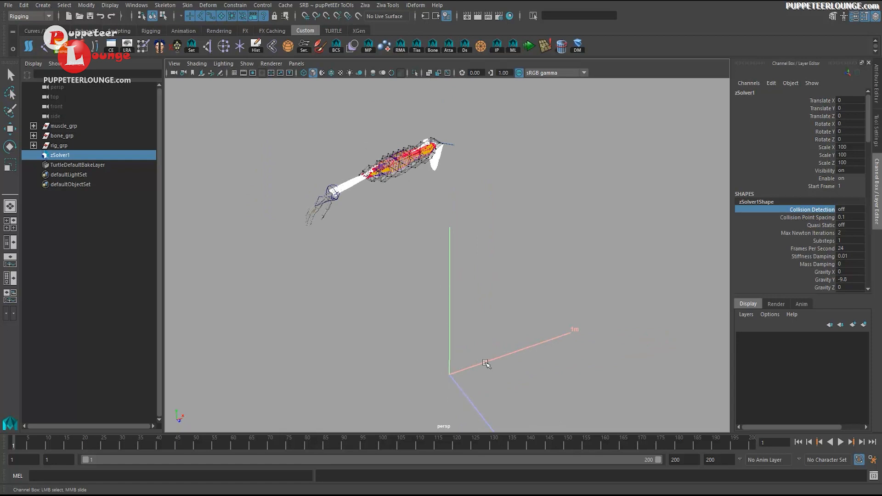
pyautogui.keyDown('alt'); pyautogui.moveTo(472, 386); pyautogui.dragTo(424, 321); pyautogui.keyUp('alt')
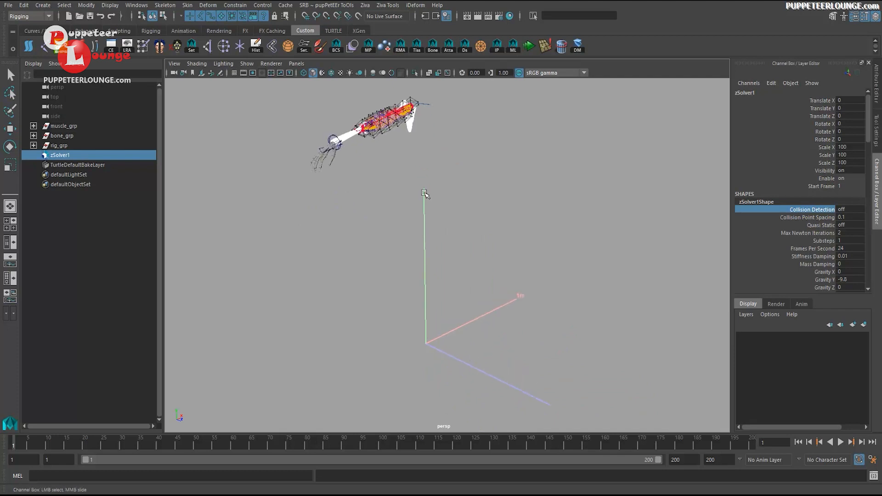
pyautogui.keyDown('alt'); pyautogui.moveTo(432, 276); pyautogui.dragTo(476, 310); pyautogui.keyUp('alt')
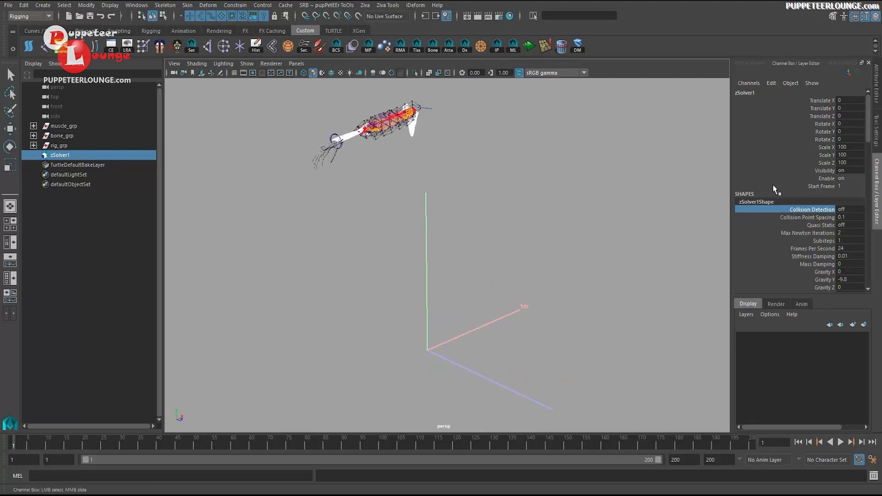
pyautogui.moveTo(826, 147); pyautogui.dragTo(827, 164)
pyautogui.keyDown('alt'); pyautogui.moveTo(521, 285); pyautogui.dragTo(464, 297, button='right'); pyautogui.keyUp('alt')
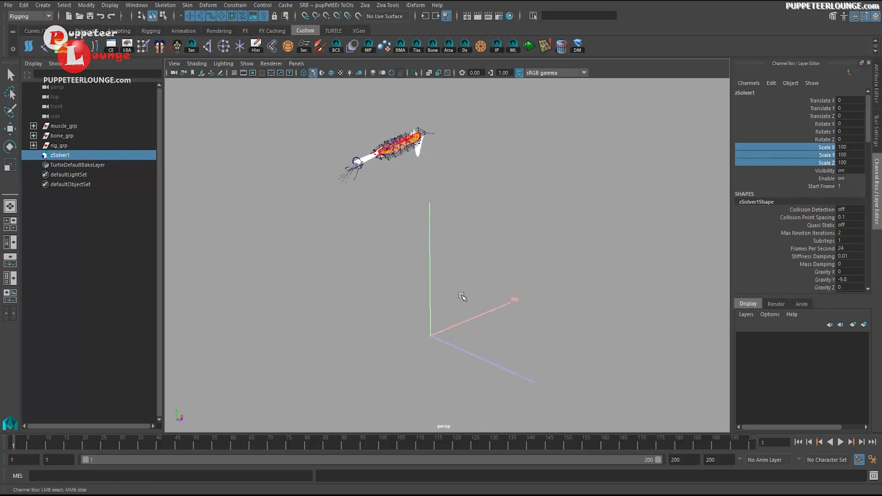
pyautogui.press('r')
pyautogui.moveTo(431, 337); pyautogui.dragTo(458, 347)
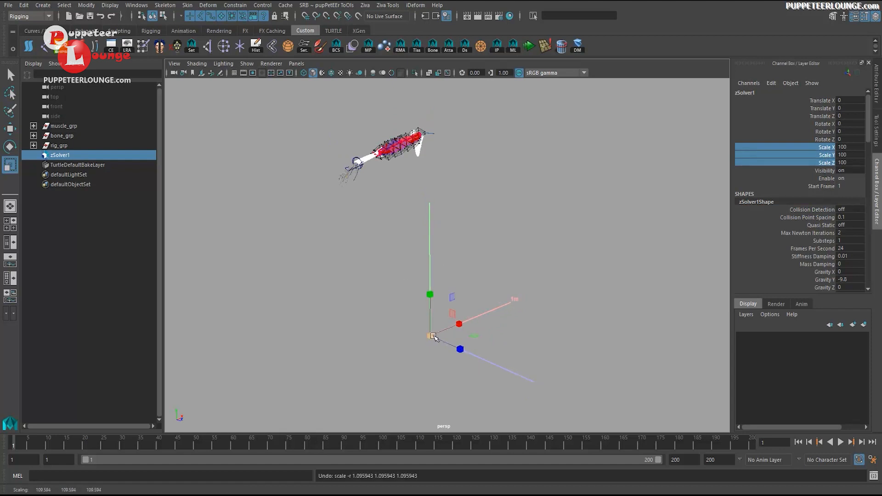
pyautogui.keyDown('alt'); pyautogui.moveTo(465, 359); pyautogui.dragTo(471, 221); pyautogui.keyUp('alt')
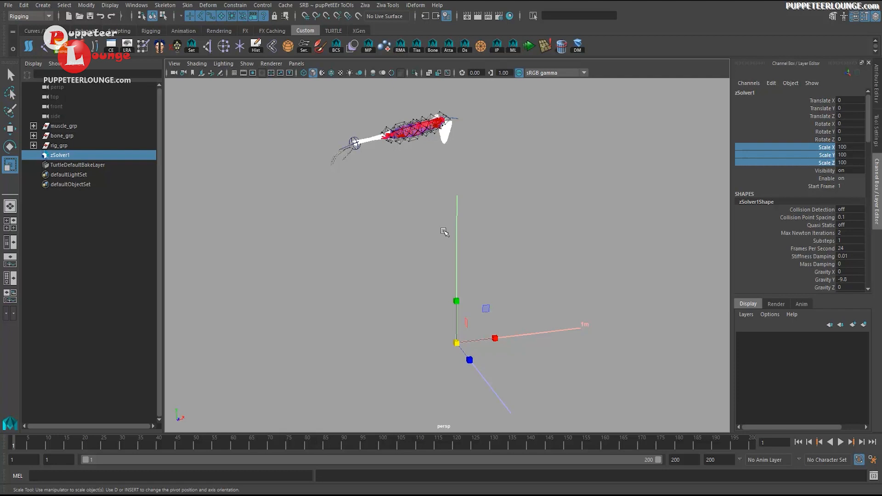
pyautogui.keyDown('alt'); pyautogui.moveTo(445, 344); pyautogui.dragTo(508, 268); pyautogui.keyUp('alt')
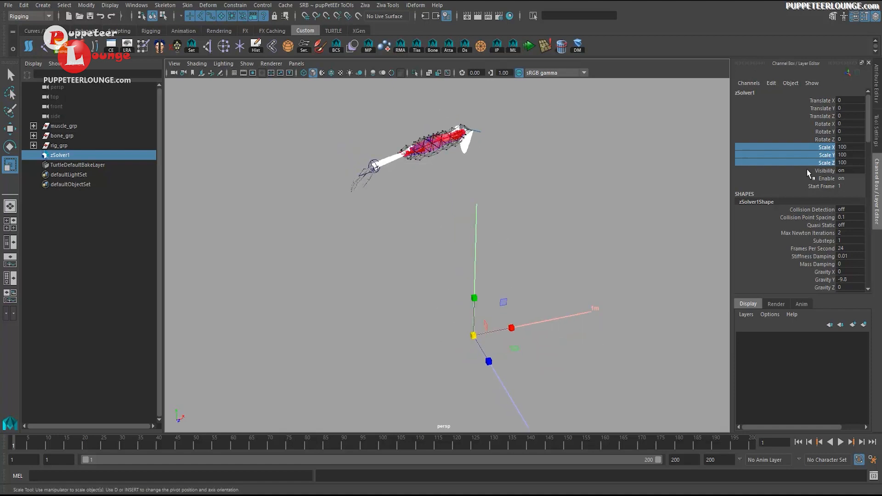
# Step: Examine zSolver1's Scale, Enable, Start Frame, Quasi Static, Max Newton Iterations, Substeps, Frames Per Second, Stiffness Damping and Mass Damping attributes
pyautogui.moveTo(827, 149); pyautogui.dragTo(830, 166)
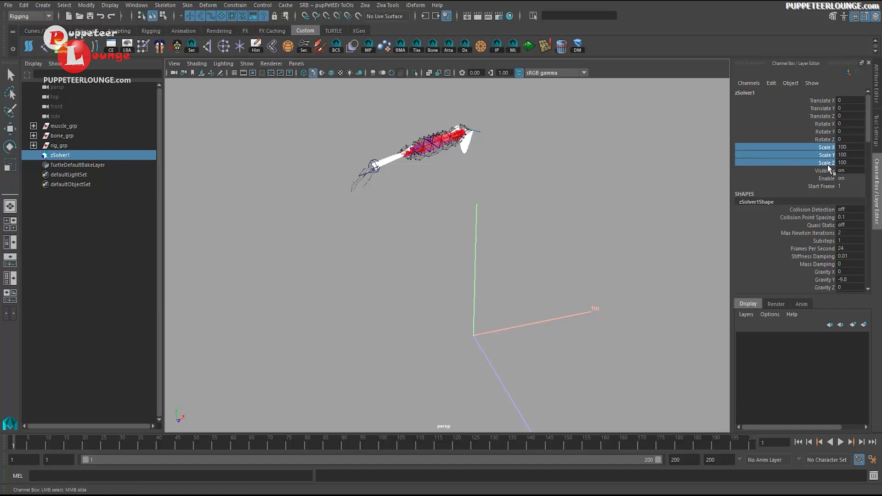
pyautogui.click(826, 179)
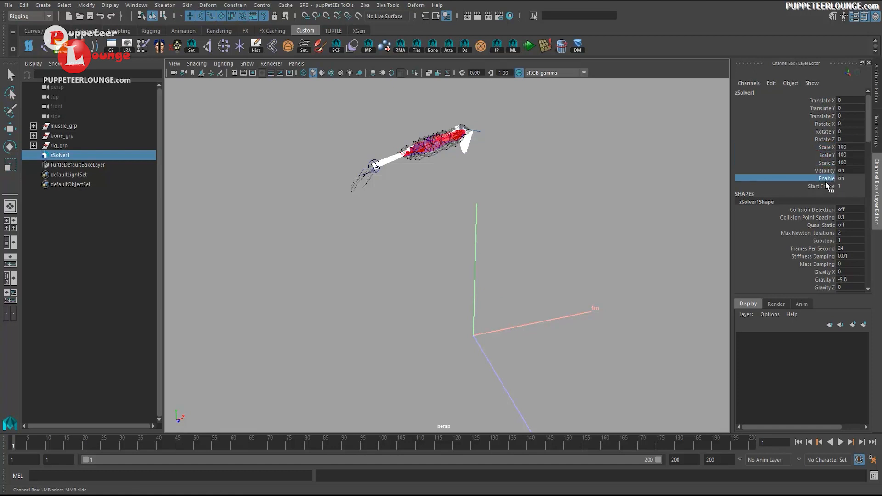
pyautogui.click(822, 186)
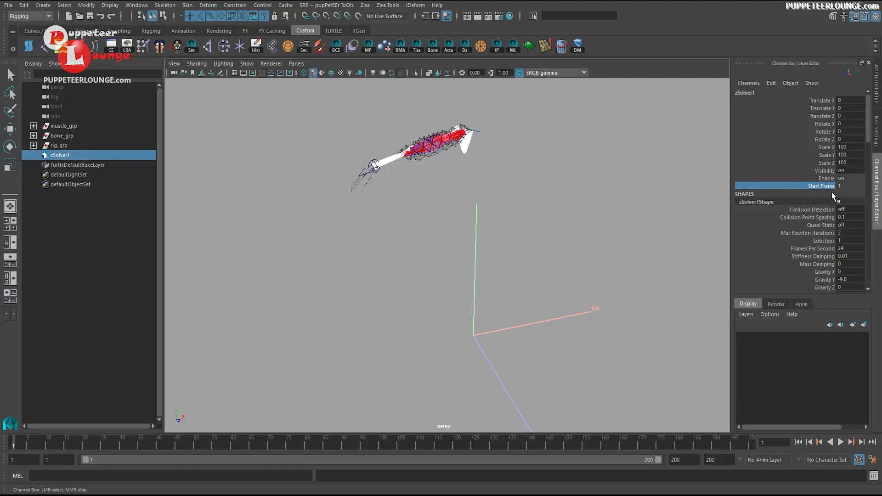
pyautogui.scroll(-1, 828, 219)
pyautogui.moveTo(834, 187); pyautogui.dragTo(825, 266)
pyautogui.click(825, 203)
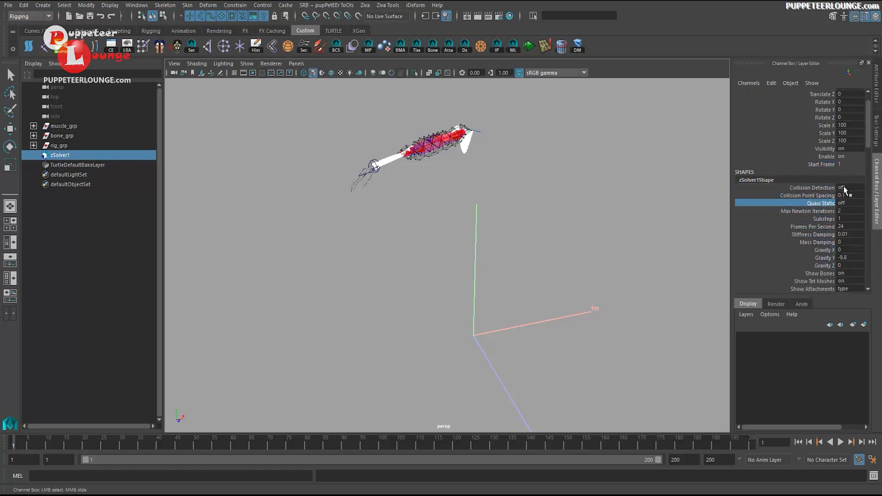
pyautogui.moveTo(829, 211); pyautogui.dragTo(826, 222)
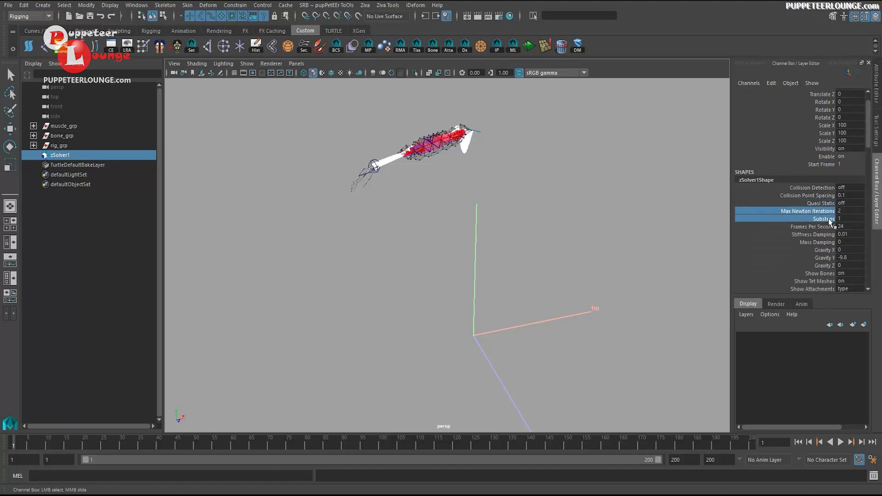
pyautogui.scroll(-2, 827, 211)
pyautogui.click(812, 183)
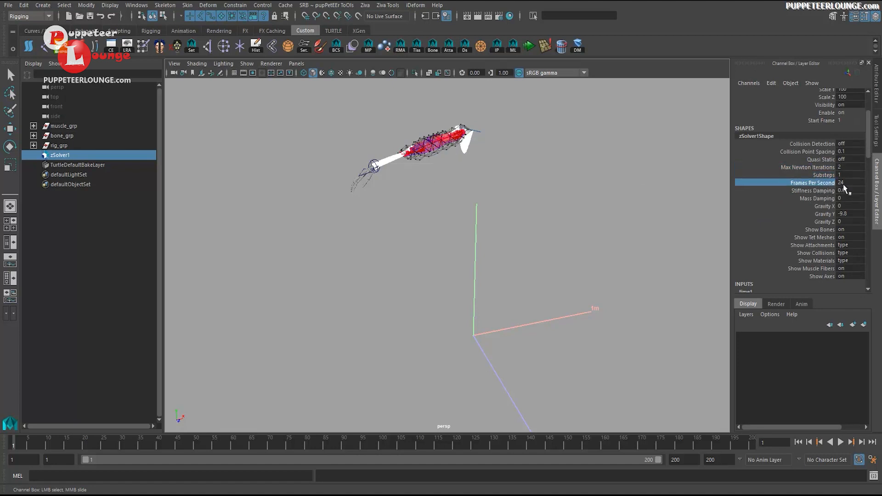
pyautogui.moveTo(840, 207)
pyautogui.mouseDown()
pyautogui.moveTo(831, 212)
pyautogui.moveTo(826, 200)
pyautogui.mouseUp()
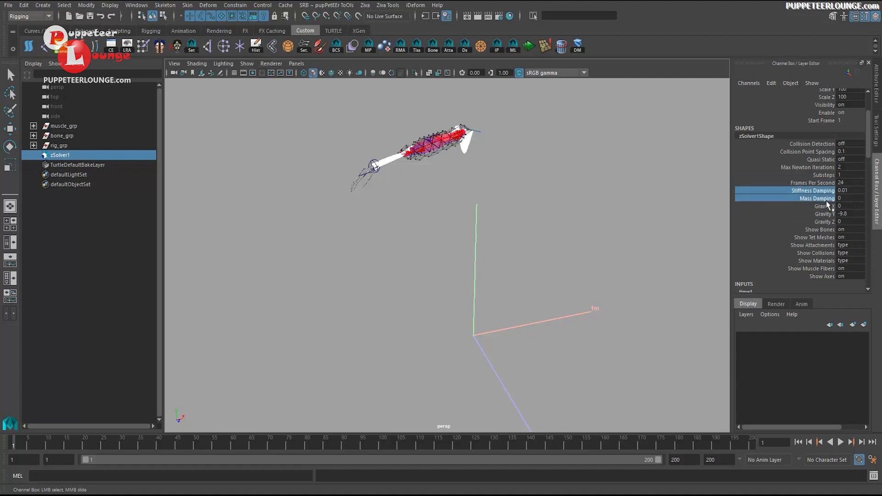
pyautogui.scroll(-3, 822, 248)
pyautogui.scroll(3, 823, 248)
pyautogui.scroll(2, 822, 249)
# Step: Play the arm simulation through frame 200 with the wrist position control selected, and return to the first frame
pyautogui.keyDown('alt'); pyautogui.moveTo(280, 212); pyautogui.dragTo(418, 284, button='right'); pyautogui.keyUp('alt')
pyautogui.keyDown('alt'); pyautogui.moveTo(418, 284); pyautogui.dragTo(439, 322, button='middle'); pyautogui.keyUp('alt')
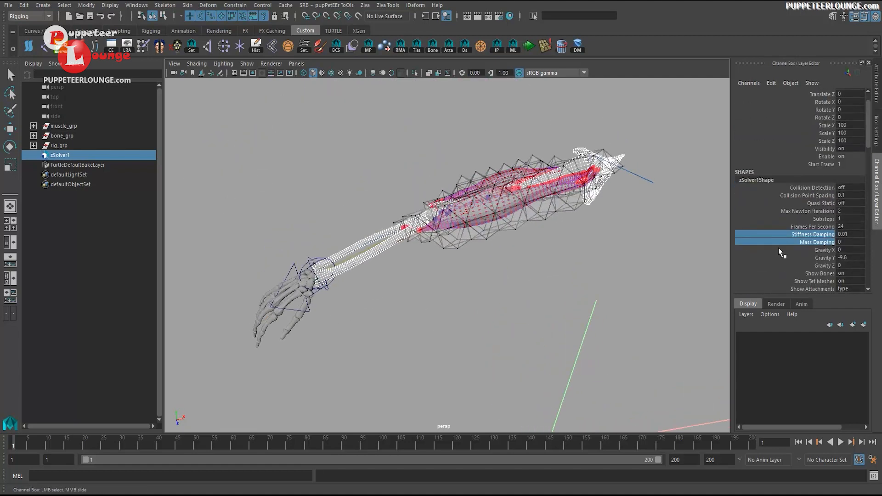
pyautogui.click(316, 248)
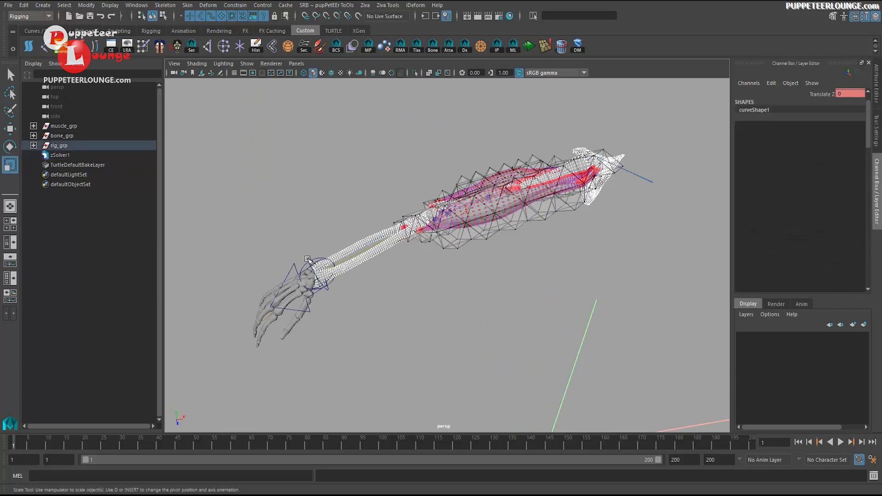
pyautogui.press('w')
pyautogui.click(529, 46)
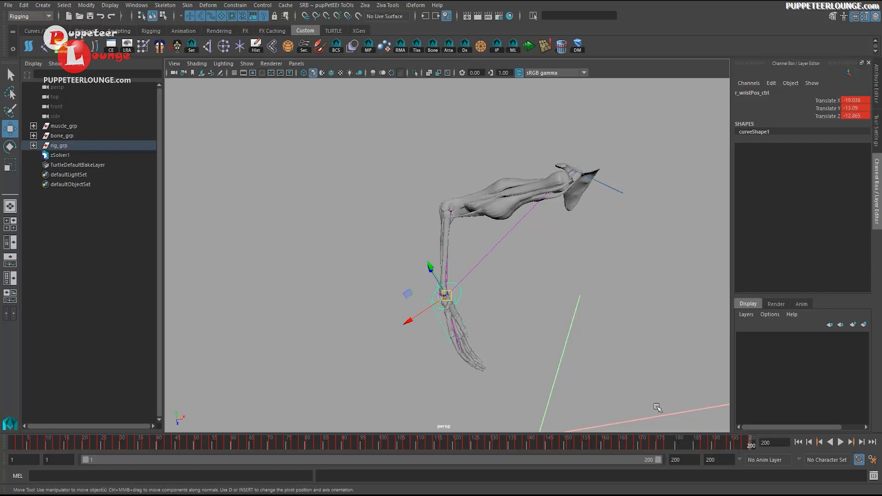
pyautogui.click(798, 442)
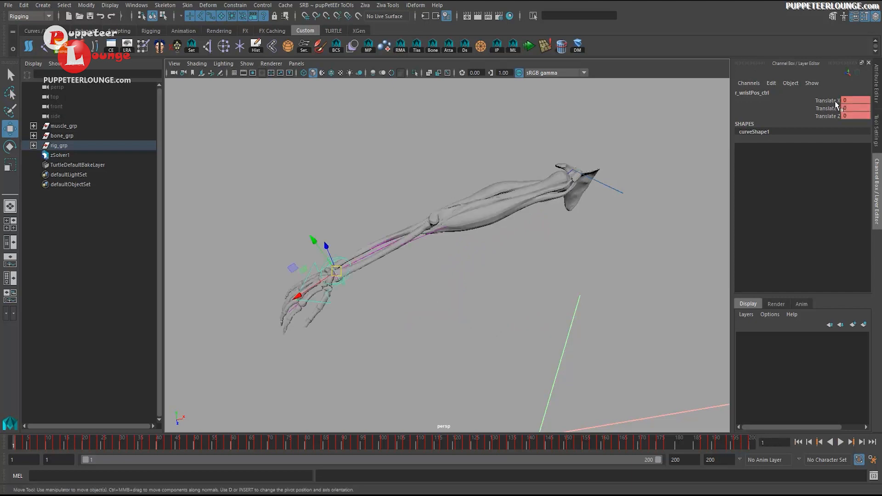
# Step: Remove the animation from the wrist position control's Translate X, Y and Z channels
pyautogui.moveTo(836, 105); pyautogui.dragTo(829, 116)
pyautogui.rightClick(787, 113)
pyautogui.click(802, 270)
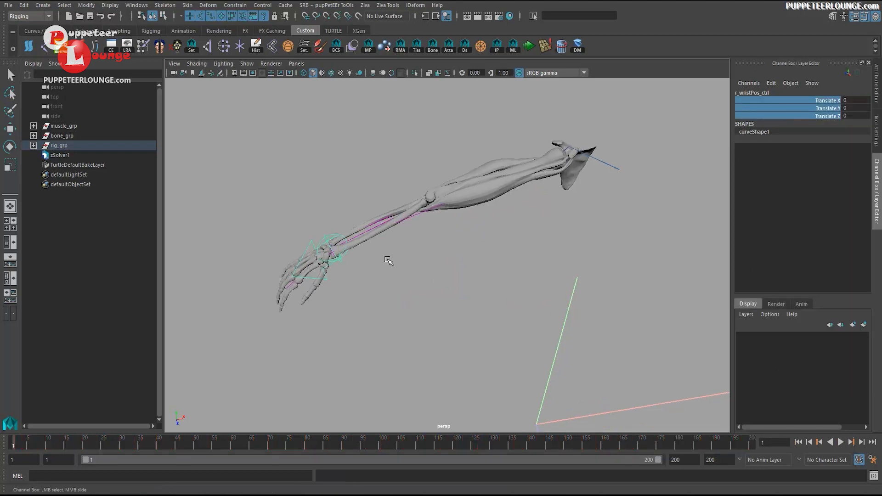
# Step: Move the wrist position control to about -7.8, -9.7, -8.3 during playback to bend the arm, stop and return to the first frame
pyautogui.press('w')
pyautogui.hotkey('alt', 'v')
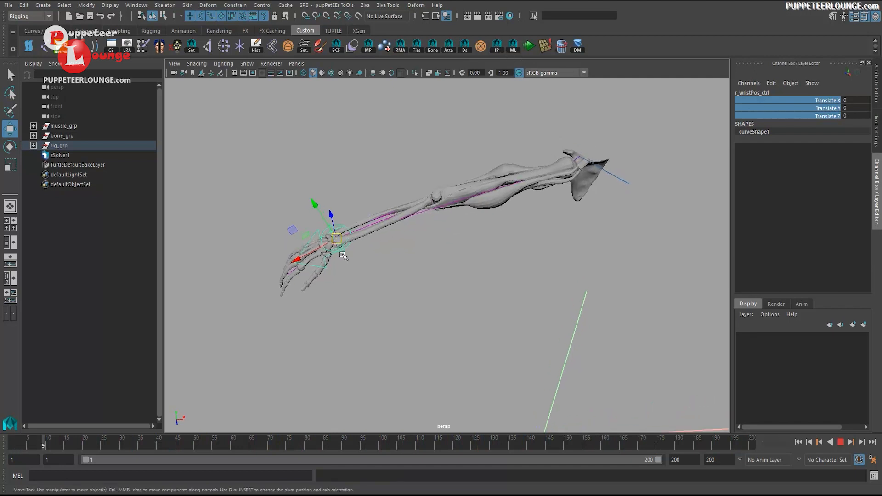
pyautogui.moveTo(336, 239); pyautogui.dragTo(432, 278)
pyautogui.click(840, 443)
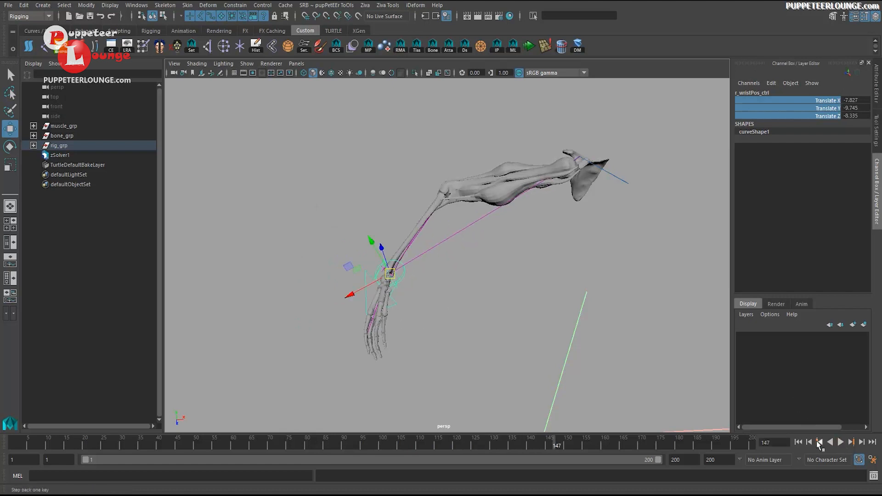
pyautogui.click(798, 443)
# Step: Undo the wrist control's move, the removal of its translate animation and its selection
pyautogui.scroll(5, 522, 276)
pyautogui.keyDown('alt'); pyautogui.moveTo(522, 275); pyautogui.dragTo(520, 283, button='middle'); pyautogui.keyUp('alt')
pyautogui.hotkey('ctrl', 'z')
pyautogui.hotkey('ctrl', 'z')
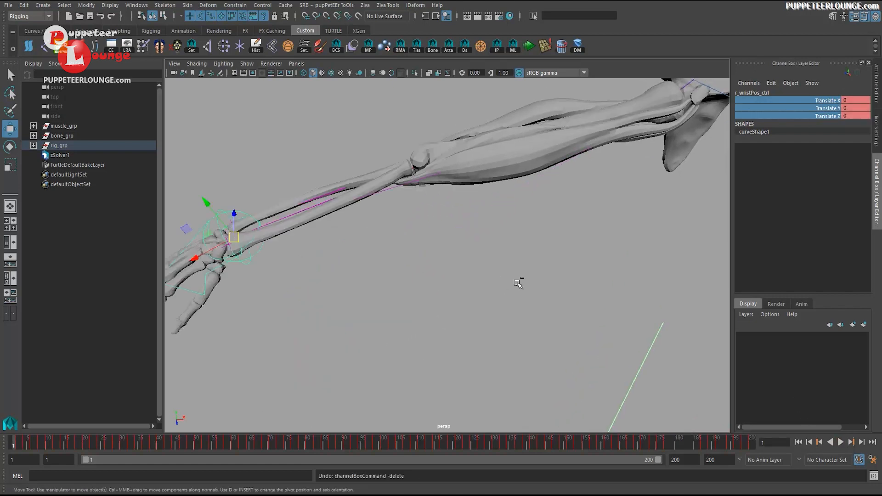
pyautogui.keyDown('alt'); pyautogui.moveTo(489, 252); pyautogui.dragTo(455, 276, button='middle'); pyautogui.keyUp('alt')
pyautogui.keyDown('alt'); pyautogui.moveTo(455, 276); pyautogui.dragTo(502, 270, button='right'); pyautogui.keyUp('alt')
pyautogui.keyDown('alt'); pyautogui.moveTo(502, 270); pyautogui.dragTo(516, 285); pyautogui.keyUp('alt')
pyautogui.keyDown('alt'); pyautogui.moveTo(516, 285); pyautogui.dragTo(478, 271, button='right'); pyautogui.keyUp('alt')
pyautogui.hotkey('ctrl', 'z')
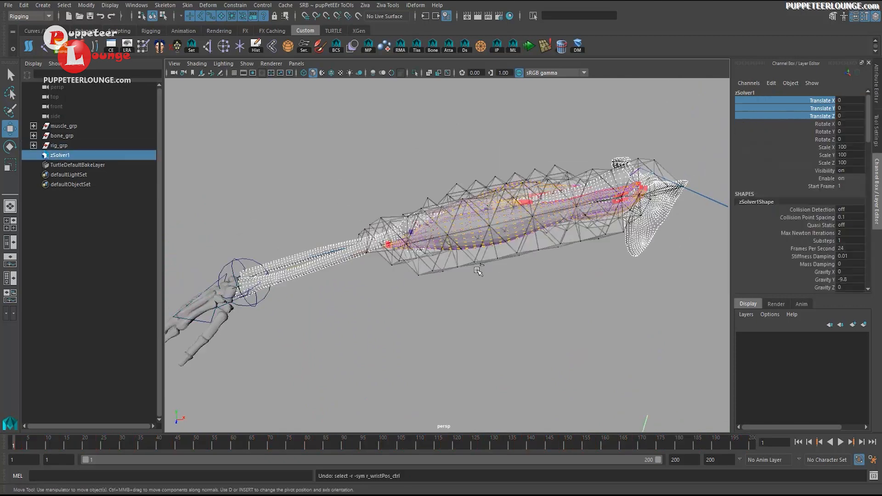
# Step: Select the bicep muscle's zFiber node and examine the fiber directions along the upper arm
pyautogui.press('q')
pyautogui.click(414, 238)
pyautogui.keyDown('alt'); pyautogui.moveTo(415, 241); pyautogui.dragTo(545, 264, button='right'); pyautogui.keyUp('alt')
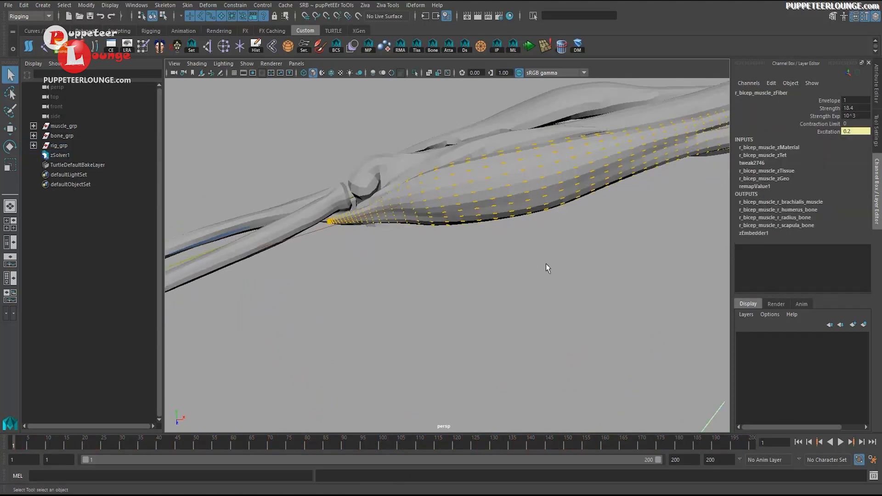
pyautogui.keyDown('alt'); pyautogui.moveTo(546, 264); pyautogui.dragTo(489, 258, button='middle'); pyautogui.keyUp('alt')
pyautogui.keyDown('alt'); pyautogui.moveTo(489, 258); pyautogui.dragTo(496, 248, button='right'); pyautogui.keyUp('alt')
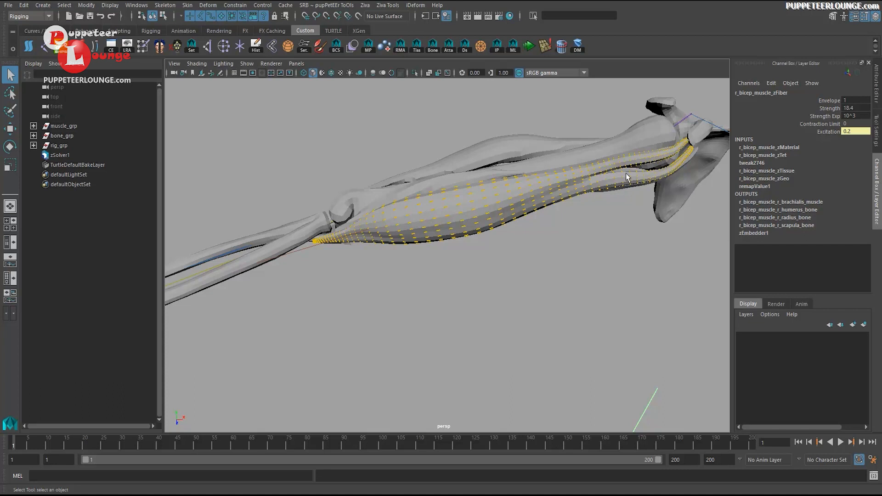
# Step: Select the bicep muscle and set Youngs Modulus Exp on its zMaterial to 10^10
pyautogui.click(503, 222)
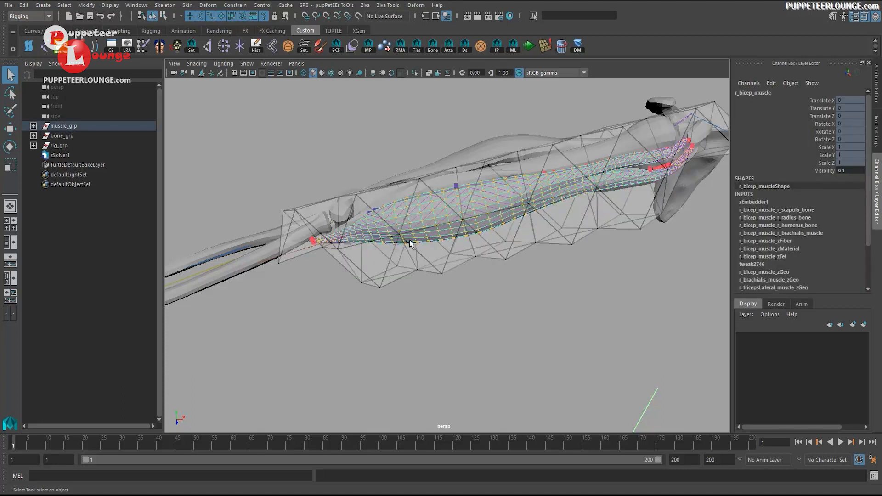
pyautogui.scroll(-3, 771, 227)
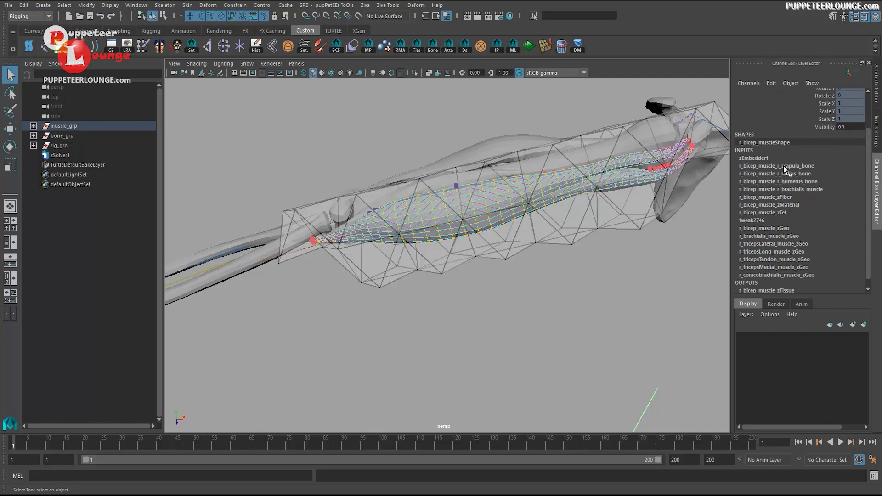
pyautogui.click(781, 205)
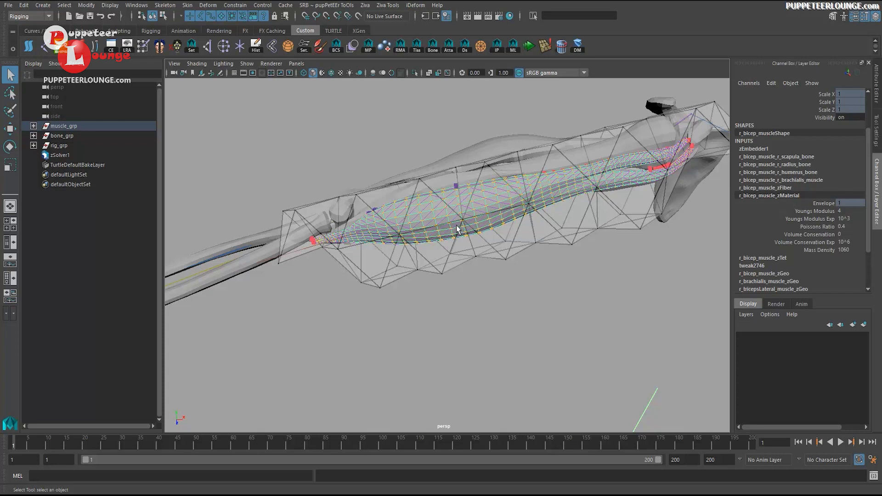
pyautogui.click(826, 219)
pyautogui.click(850, 219)
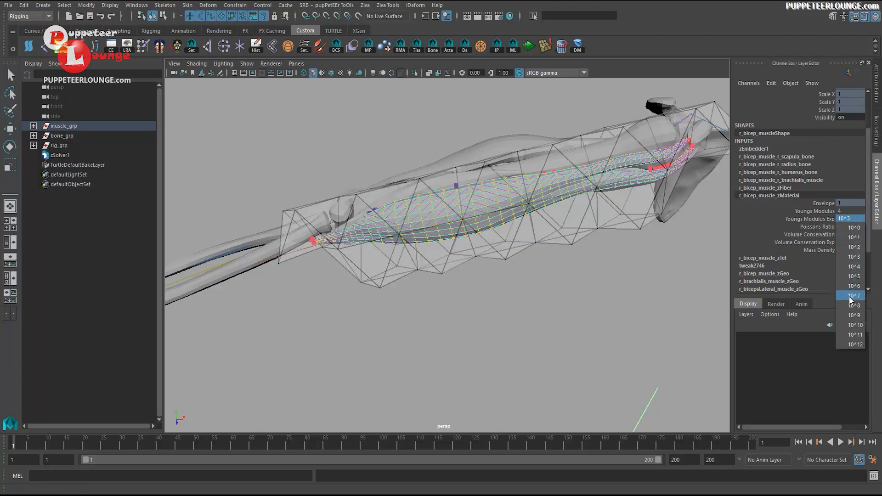
pyautogui.click(855, 325)
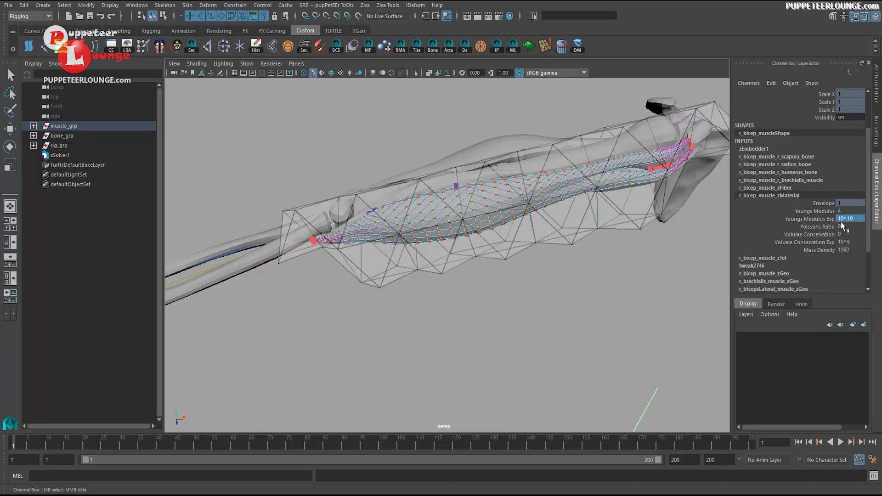
# Step: Move the wrist position control by about 7, -7.2, 8.5 during playback, undo the move, stop and return to the first frame
pyautogui.keyDown('alt'); pyautogui.moveTo(586, 258); pyautogui.dragTo(275, 276, button='right'); pyautogui.keyUp('alt')
pyautogui.keyDown('alt'); pyautogui.moveTo(266, 280); pyautogui.dragTo(324, 224, button='middle'); pyautogui.keyUp('alt')
pyautogui.keyDown('alt'); pyautogui.moveTo(324, 224); pyautogui.dragTo(351, 223, button='right'); pyautogui.keyUp('alt')
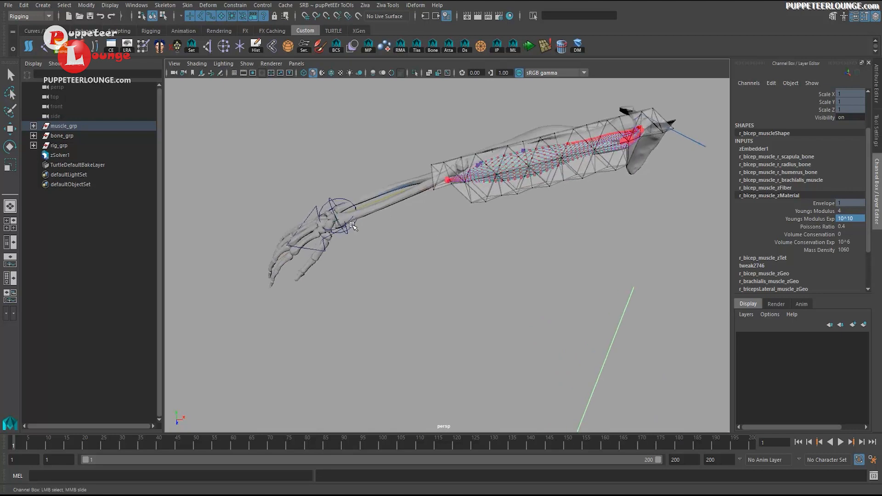
pyautogui.click(335, 197)
pyautogui.click(336, 202)
pyautogui.press('w')
pyautogui.hotkey('alt', 'v')
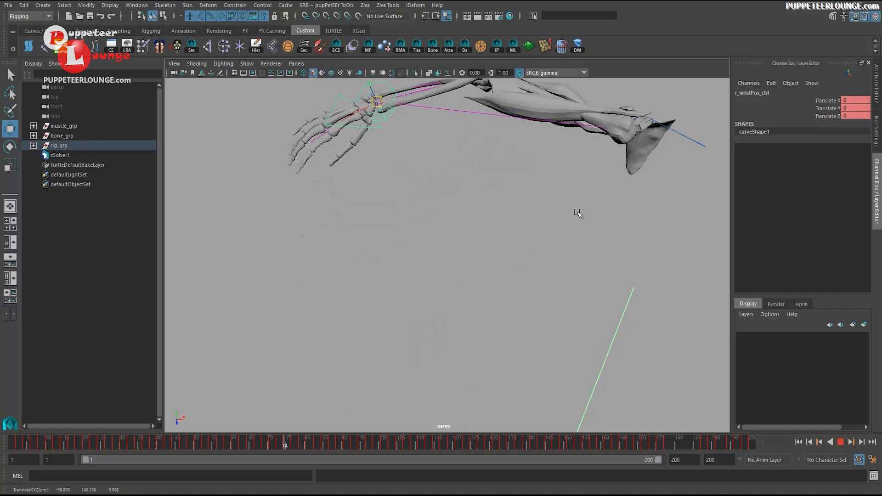
pyautogui.moveTo(383, 178); pyautogui.dragTo(416, 216)
pyautogui.hotkey('ctrl', 'z')
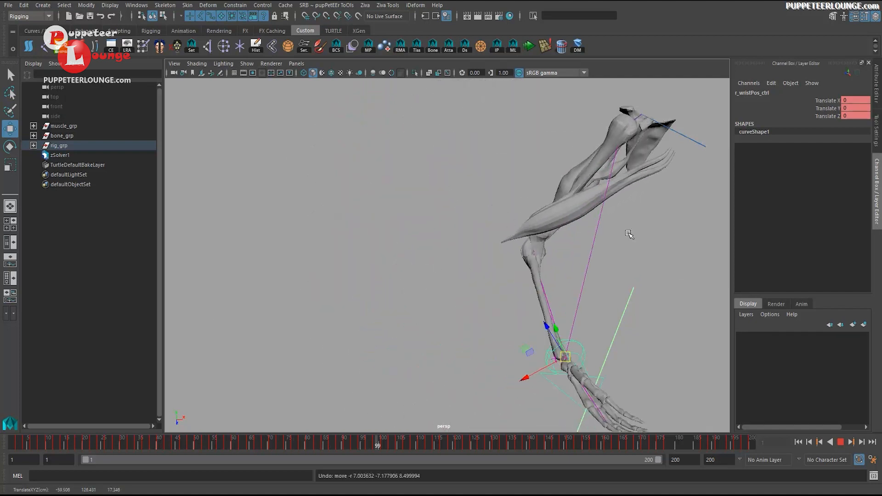
pyautogui.click(840, 442)
pyautogui.click(798, 442)
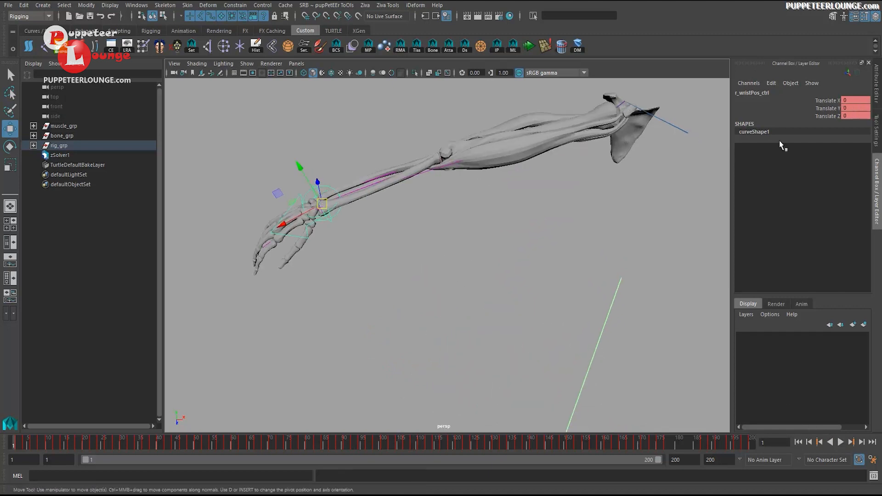
# Step: Reselect the bicep muscle and change the Youngs Modulus Exp of its zMaterial
pyautogui.click(524, 150)
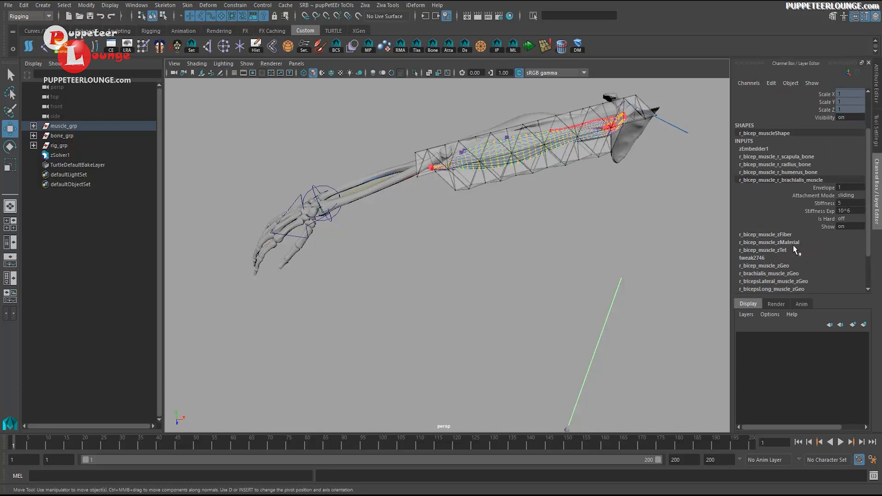
pyautogui.click(791, 243)
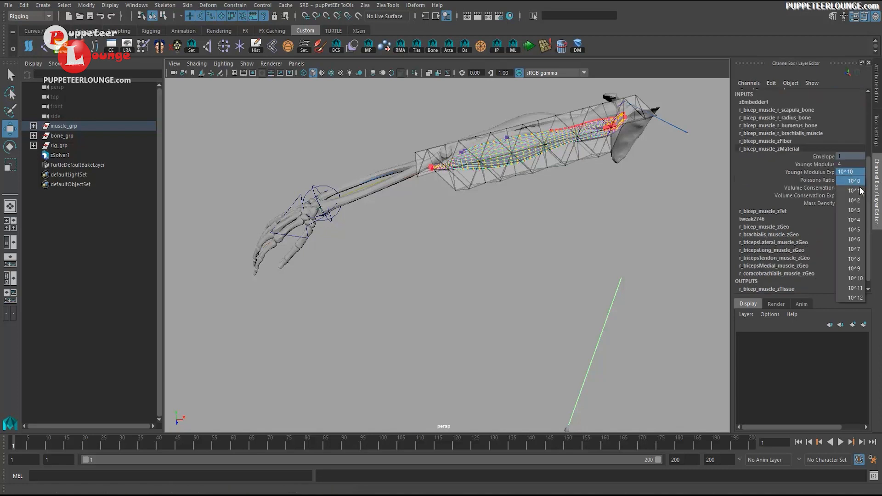
pyautogui.click(852, 172)
# Step: Test the bicep material by moving the wrist position control downward during playback, undo the move and return to the first frame
pyautogui.click(314, 199)
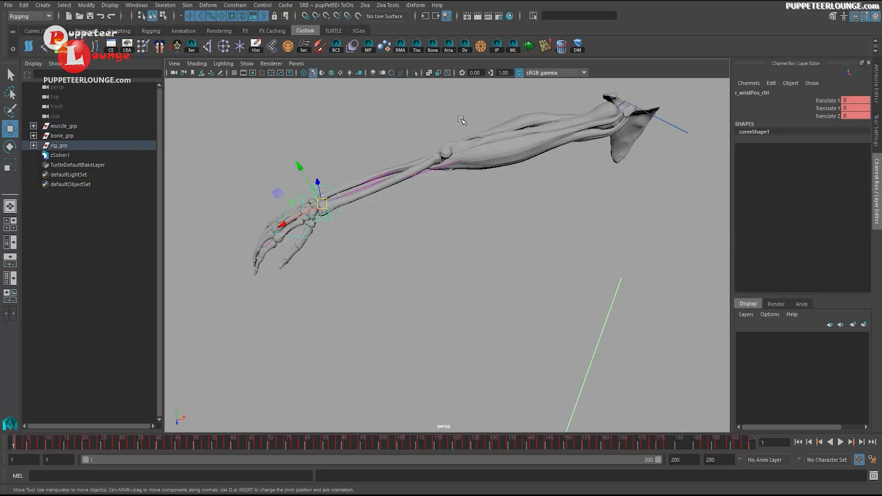
pyautogui.click(496, 52)
pyautogui.moveTo(323, 204); pyautogui.dragTo(344, 309)
pyautogui.hotkey('ctrl', 'z')
pyautogui.click(840, 444)
pyautogui.click(799, 443)
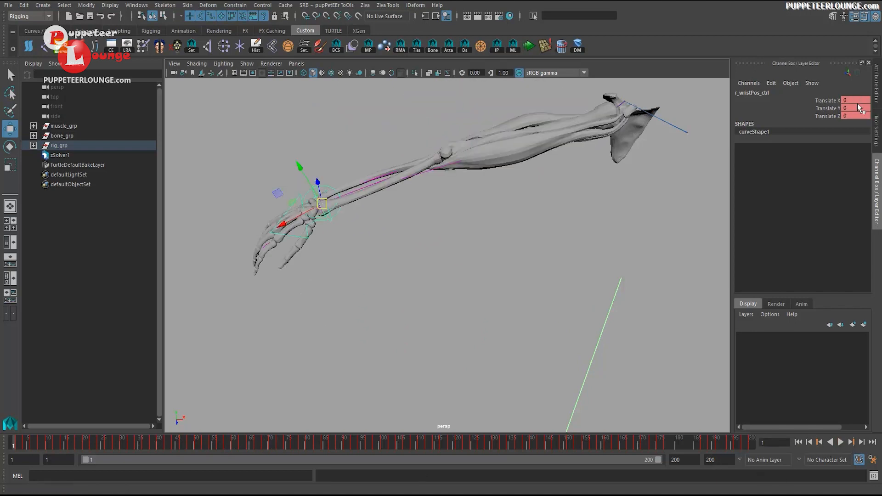
# Step: Delete the animation from the wrist position control's Translate X, Y and Z channels
pyautogui.moveTo(834, 115); pyautogui.dragTo(830, 101)
pyautogui.rightClick(829, 103)
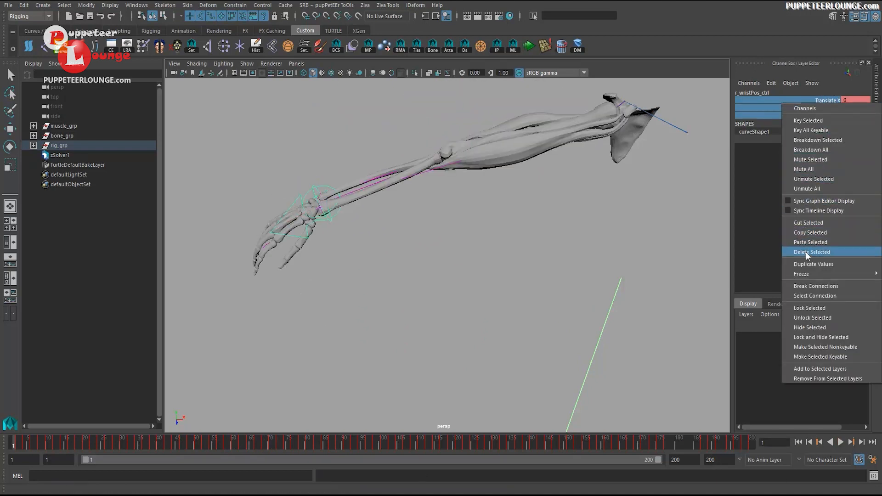
pyautogui.click(823, 251)
# Step: Move the wrist position control by about 20.8, -2.3, 3.5 while the simulation plays, undo the move, stop and rewind
pyautogui.hotkey('alt', 'v')
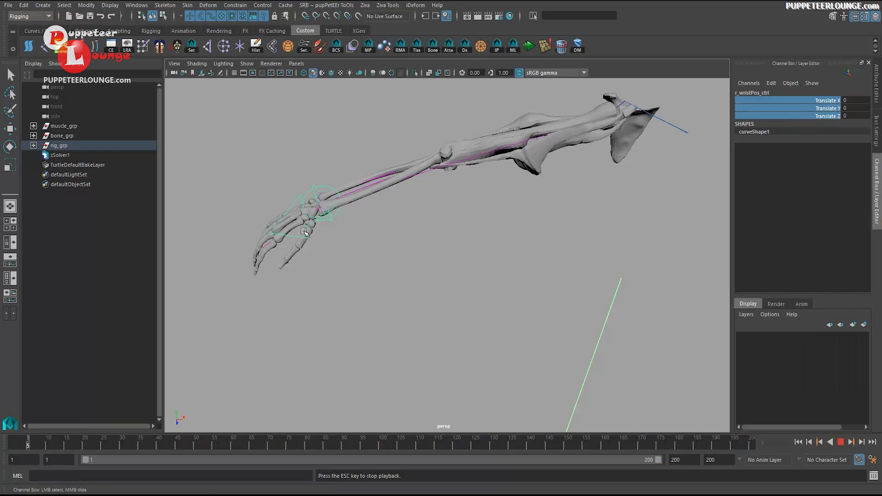
pyautogui.press('w')
pyautogui.moveTo(323, 209); pyautogui.dragTo(496, 260)
pyautogui.hotkey('ctrl', 'z')
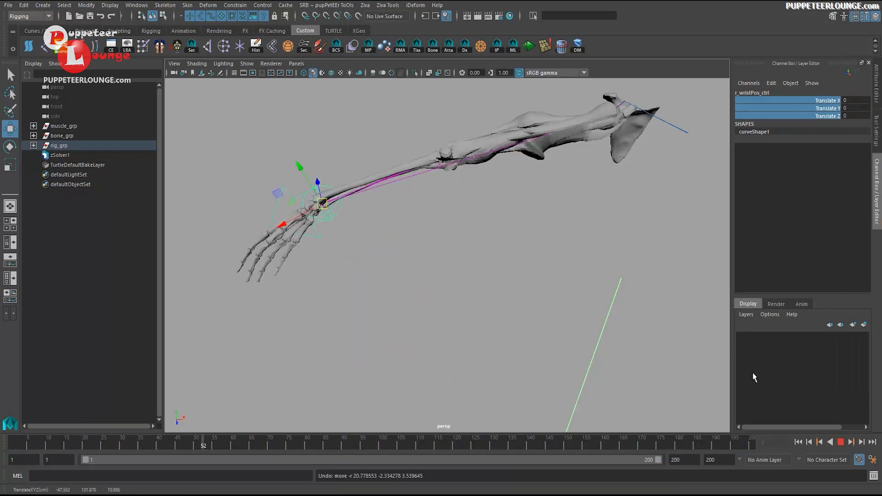
pyautogui.click(841, 443)
pyautogui.click(798, 442)
# Step: Select the bicep and then the lateral triceps muscle and examine their tetrahedral cages, attachments and fibers from several angles
pyautogui.scroll(10, 551, 282)
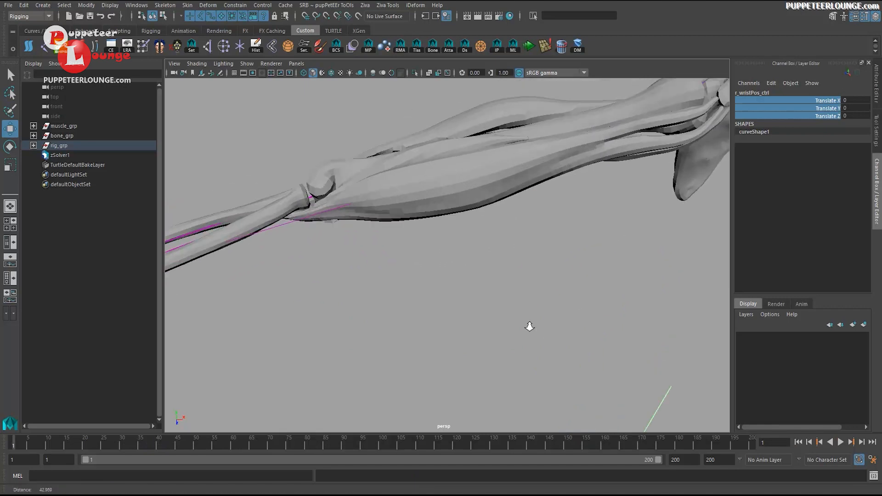
pyautogui.press('q')
pyautogui.click(501, 195)
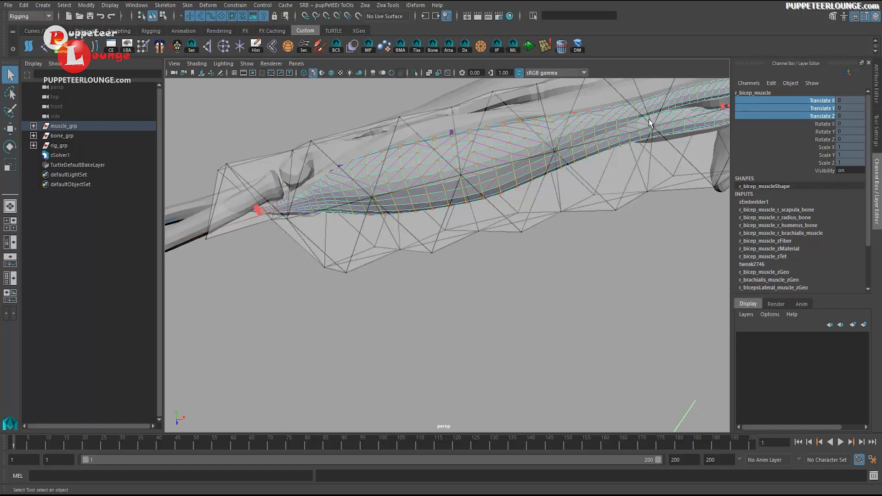
pyautogui.keyDown('alt'); pyautogui.moveTo(498, 230); pyautogui.dragTo(557, 259); pyautogui.keyUp('alt')
pyautogui.click(472, 247)
pyautogui.keyDown('alt'); pyautogui.moveTo(556, 258); pyautogui.dragTo(557, 259, button='right'); pyautogui.keyUp('alt')
pyautogui.click(556, 259)
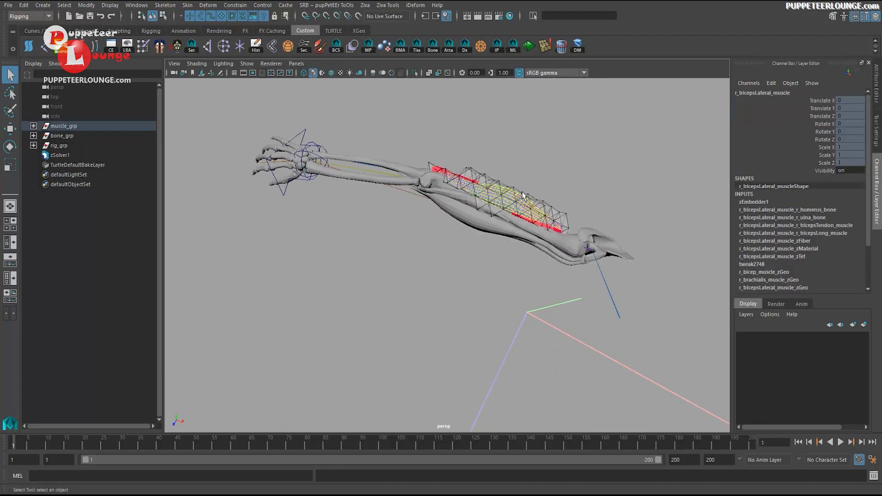
pyautogui.keyDown('alt'); pyautogui.moveTo(557, 258); pyautogui.dragTo(419, 261); pyautogui.keyUp('alt')
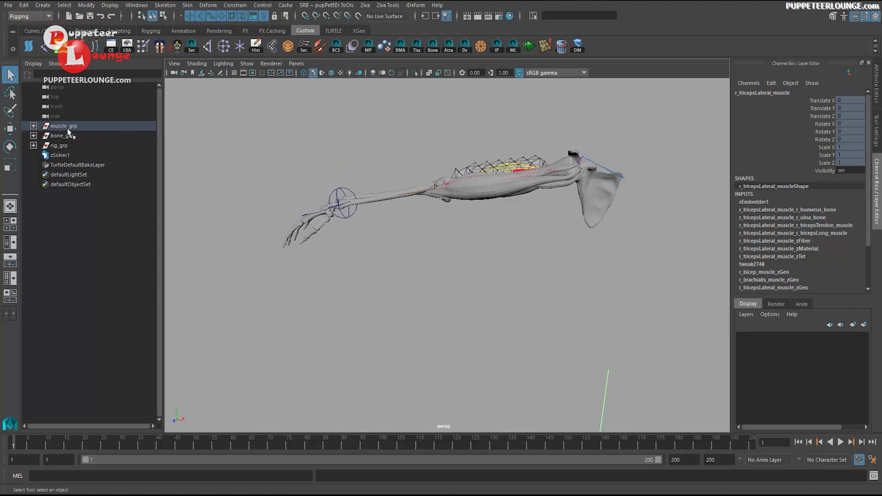
# Step: Start a new empty scene without saving the changes to the arm demo
pyautogui.hotkey('ctrl', 'o')
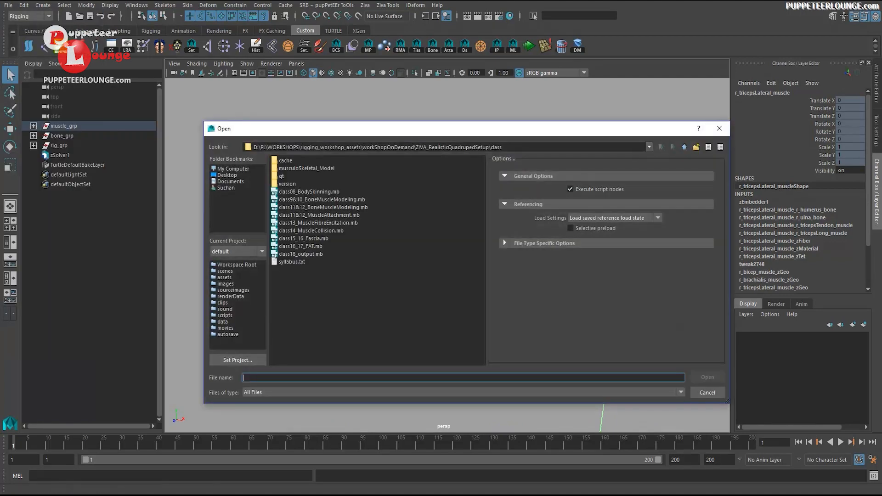
pyautogui.click(720, 128)
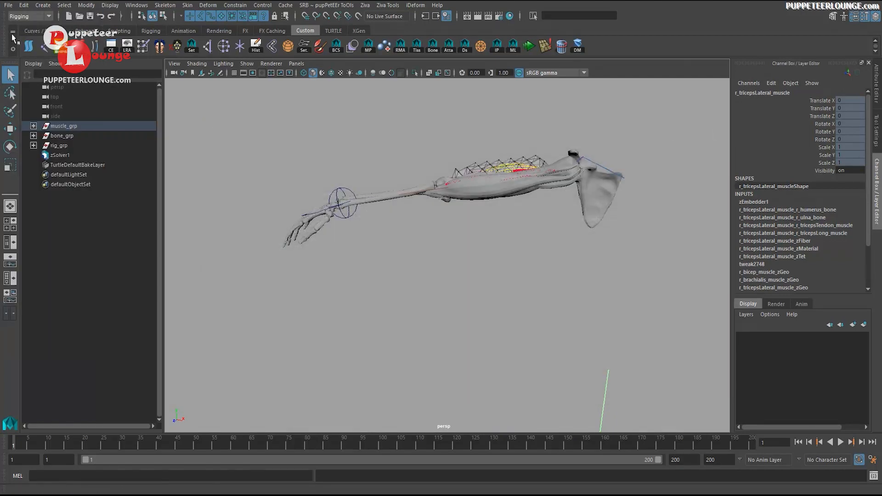
pyautogui.click(8, 6)
pyautogui.click(26, 23)
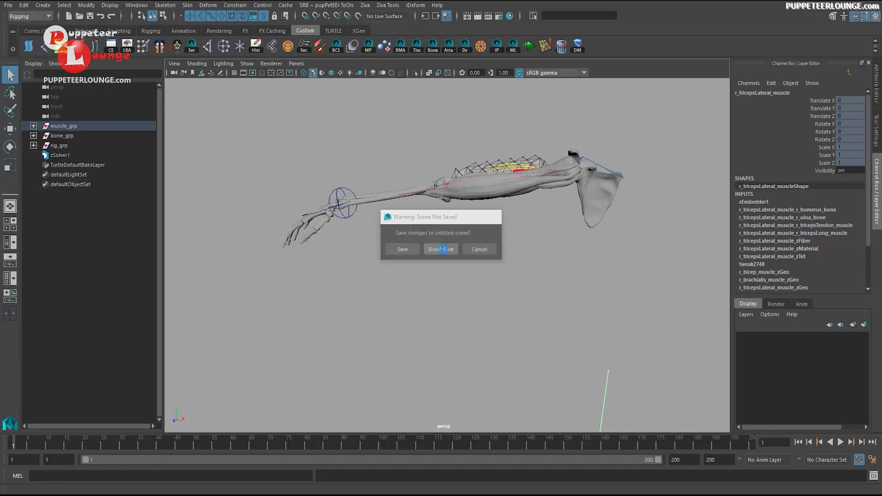
pyautogui.click(442, 249)
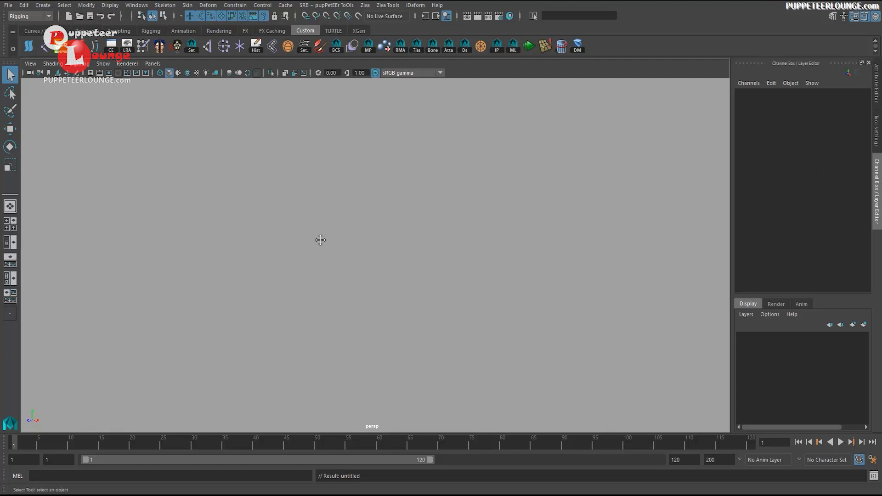
# Step: Create a polygon sphere with radius 1 at the origin
pyautogui.click(42, 5)
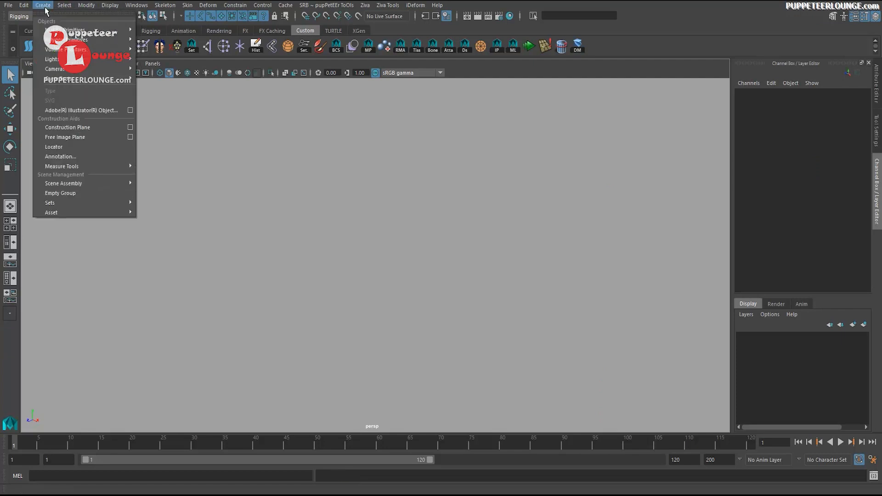
pyautogui.moveTo(92, 39)
pyautogui.click(191, 48)
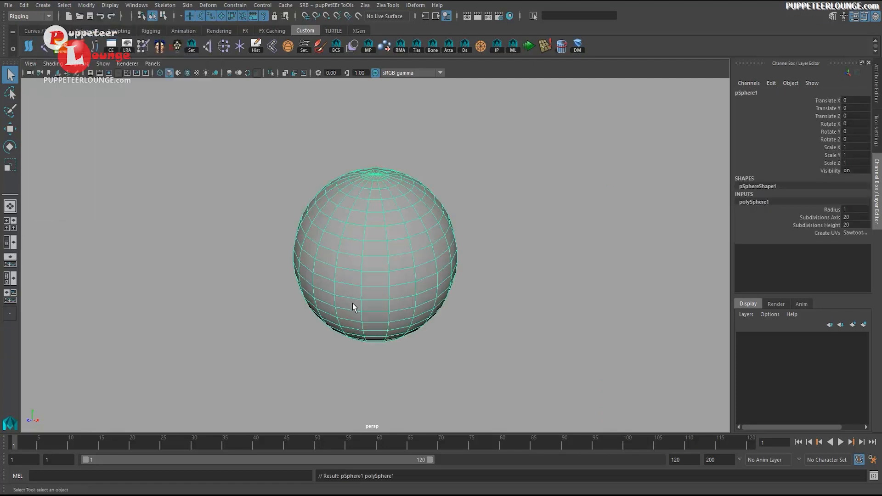
pyautogui.keyDown('alt'); pyautogui.moveTo(399, 312); pyautogui.dragTo(404, 330, button='middle'); pyautogui.keyUp('alt')
pyautogui.keyDown('alt'); pyautogui.moveTo(413, 290); pyautogui.dragTo(412, 274); pyautogui.keyUp('alt')
pyautogui.keyDown('alt'); pyautogui.moveTo(411, 294); pyautogui.dragTo(401, 294, button='right'); pyautogui.keyUp('alt')
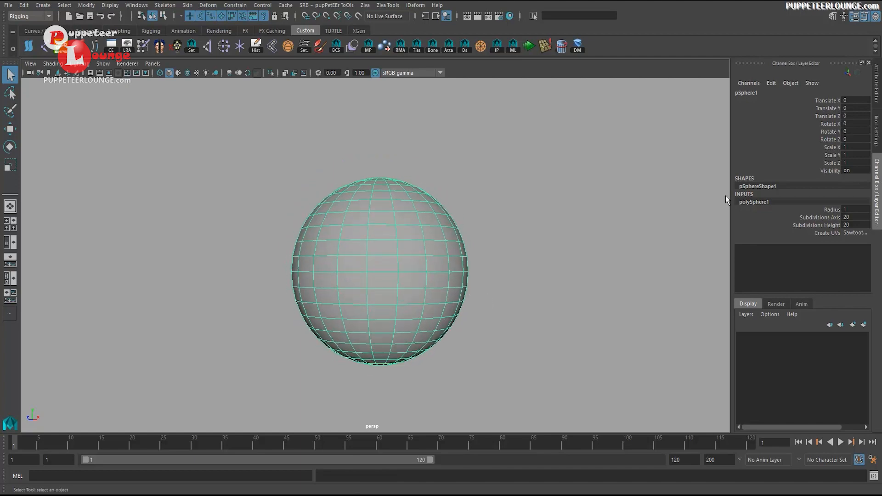
# Step: Raise the sphere's Subdivisions Axis and Subdivisions Height to 50
pyautogui.moveTo(836, 218); pyautogui.dragTo(835, 224)
pyautogui.moveTo(467, 314); pyautogui.dragTo(599, 309, button='middle')
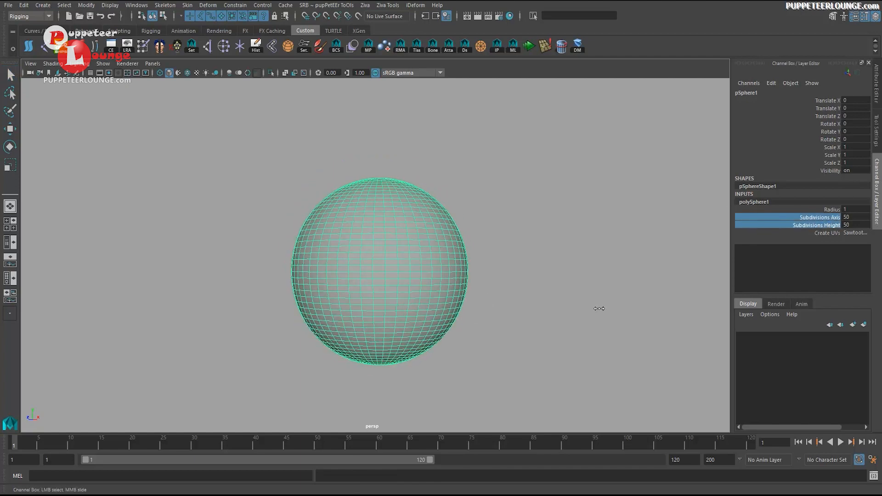
pyautogui.keyDown('alt'); pyautogui.moveTo(471, 233); pyautogui.dragTo(468, 248); pyautogui.keyUp('alt')
pyautogui.keyDown('alt'); pyautogui.moveTo(476, 252); pyautogui.dragTo(469, 254, button='right'); pyautogui.keyUp('alt')
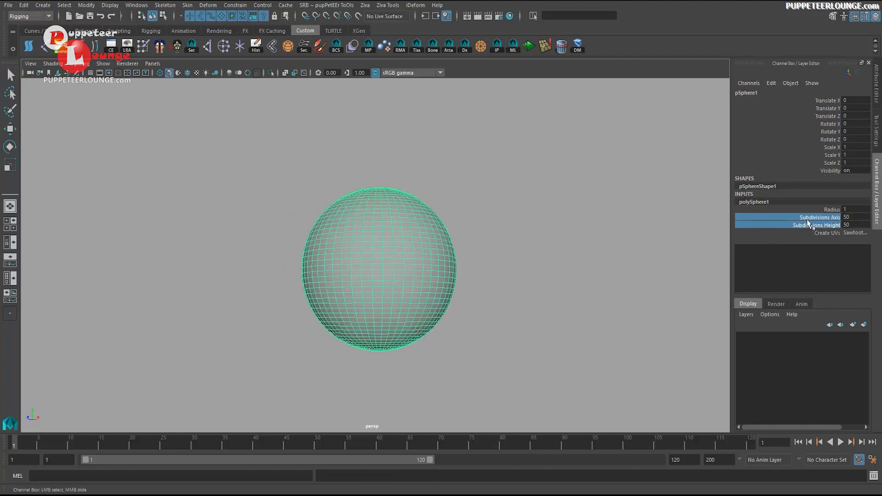
pyautogui.keyDown('alt'); pyautogui.moveTo(382, 238); pyautogui.dragTo(377, 254); pyautogui.keyUp('alt')
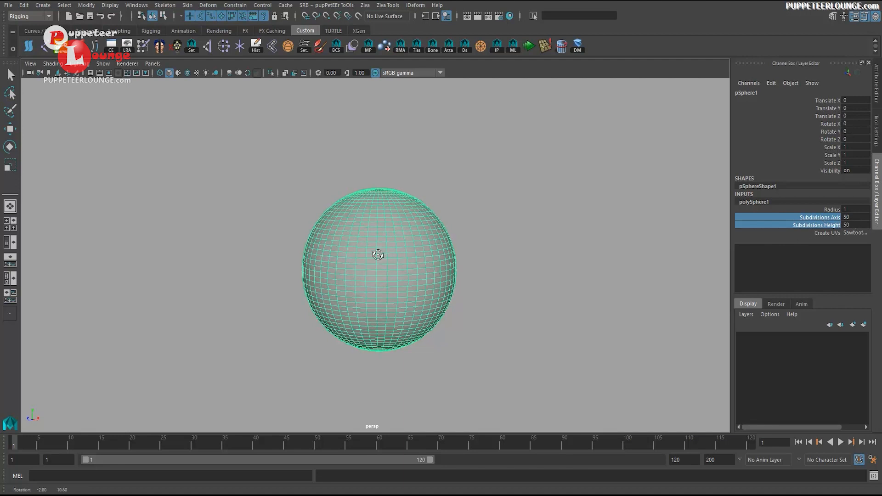
# Step: Set the sphere's Subdivisions Axis and Subdivisions Height to 80 and delete its construction history
pyautogui.click(849, 219)
pyautogui.write('80')
pyautogui.press('Return')
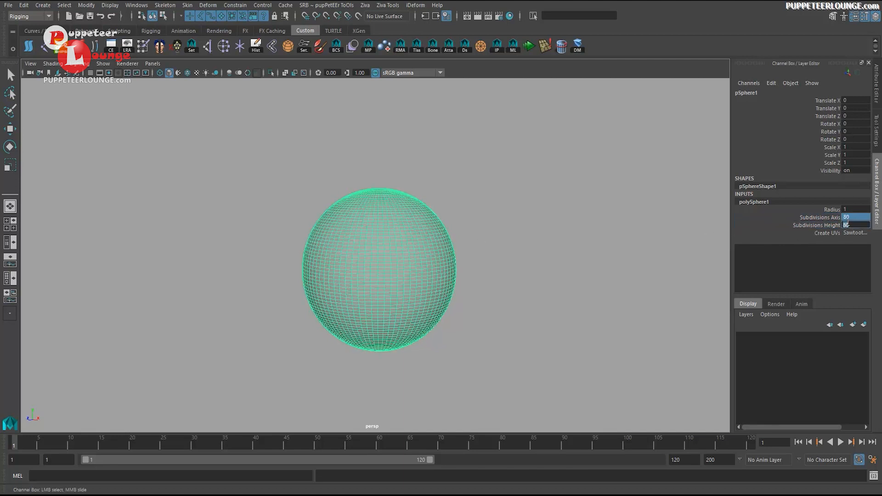
pyautogui.click(23, 5)
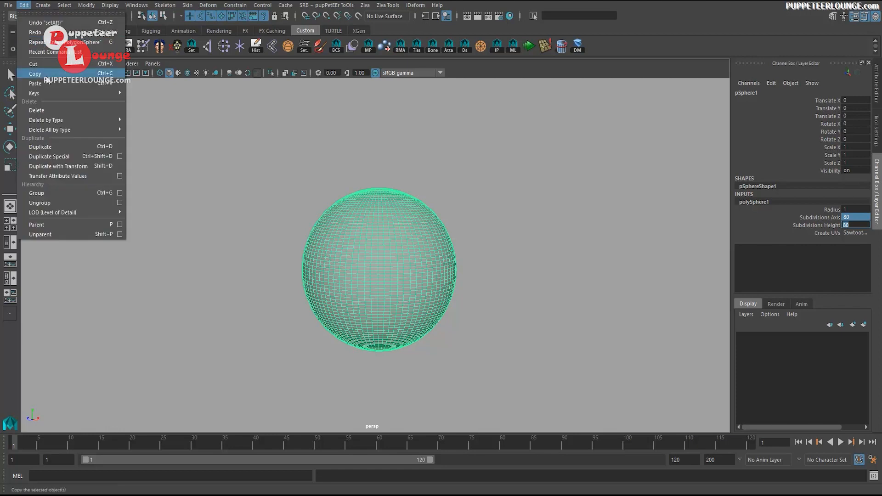
pyautogui.click(147, 125)
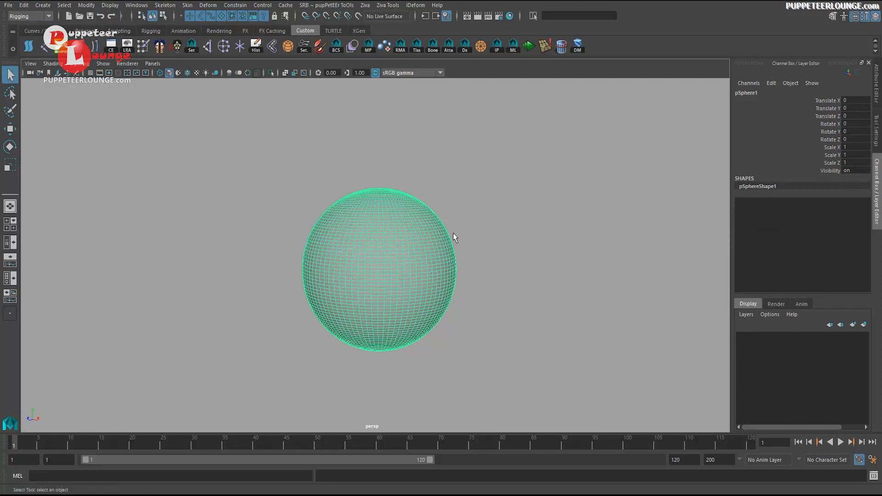
# Step: Create a polygon cube and raise it about 2.51 units in Y, above the sphere
pyautogui.scroll(-3, 453, 237)
pyautogui.click(43, 5)
pyautogui.moveTo(91, 40)
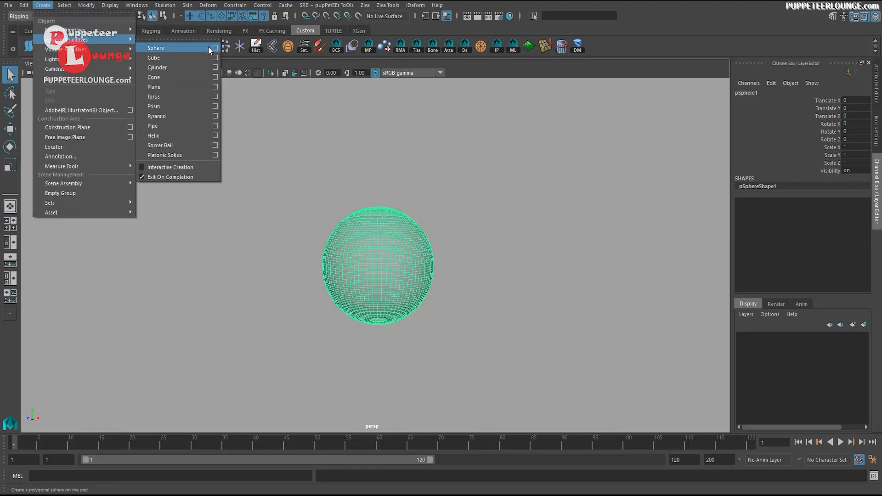
pyautogui.click(153, 58)
pyautogui.scroll(-2, 383, 236)
pyautogui.press('w')
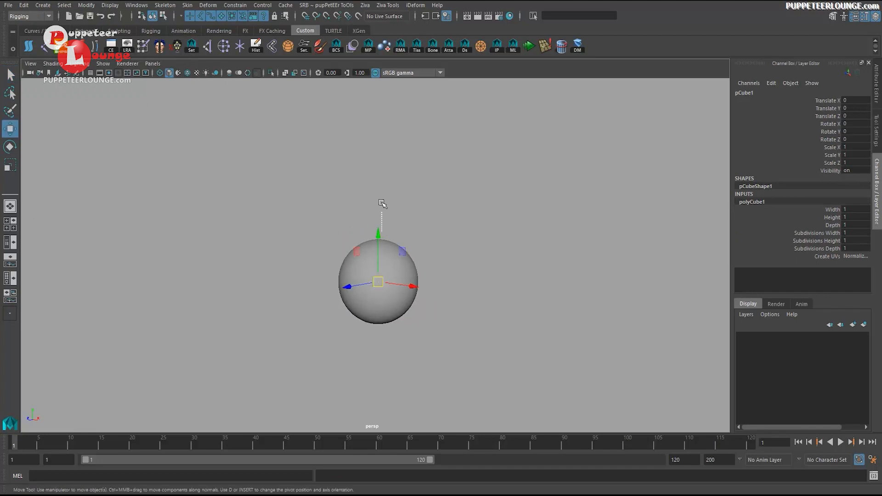
pyautogui.moveTo(381, 202); pyautogui.dragTo(386, 152)
pyautogui.hotkey('ctrl', 'z')
pyautogui.moveTo(379, 233); pyautogui.dragTo(376, 128)
pyautogui.keyDown('alt'); pyautogui.moveTo(366, 216); pyautogui.dragTo(415, 217); pyautogui.keyUp('alt')
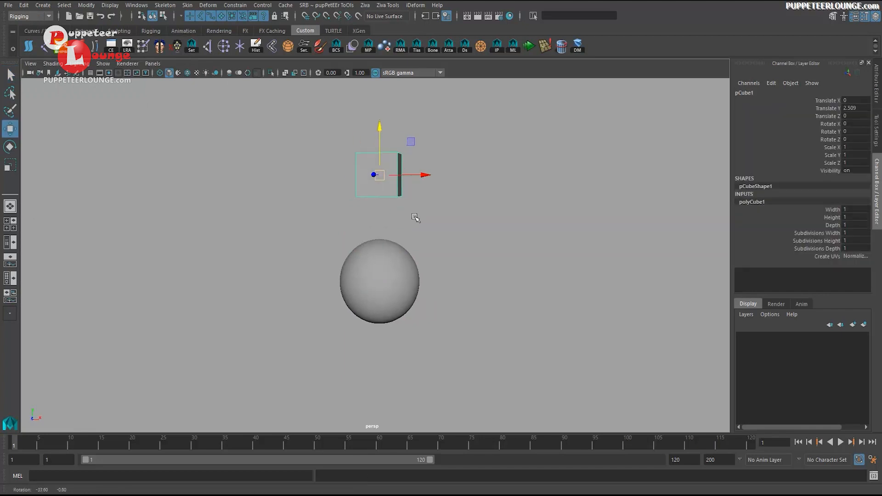
# Step: Set the cube's Translate Y to 2.5
pyautogui.keyDown('alt'); pyautogui.moveTo(412, 229); pyautogui.dragTo(405, 262, button='middle'); pyautogui.keyUp('alt')
pyautogui.scroll(2, 405, 262)
pyautogui.press('q')
pyautogui.keyDown('alt'); pyautogui.moveTo(405, 262); pyautogui.dragTo(415, 261); pyautogui.keyUp('alt')
pyautogui.scroll(2, 424, 260)
pyautogui.keyDown('alt'); pyautogui.moveTo(424, 260); pyautogui.dragTo(425, 268, button='middle'); pyautogui.keyUp('alt')
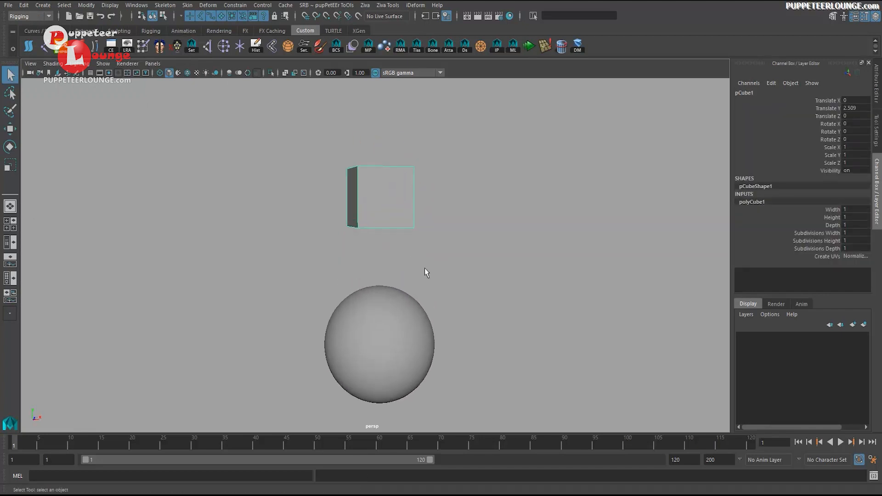
pyautogui.click(857, 107)
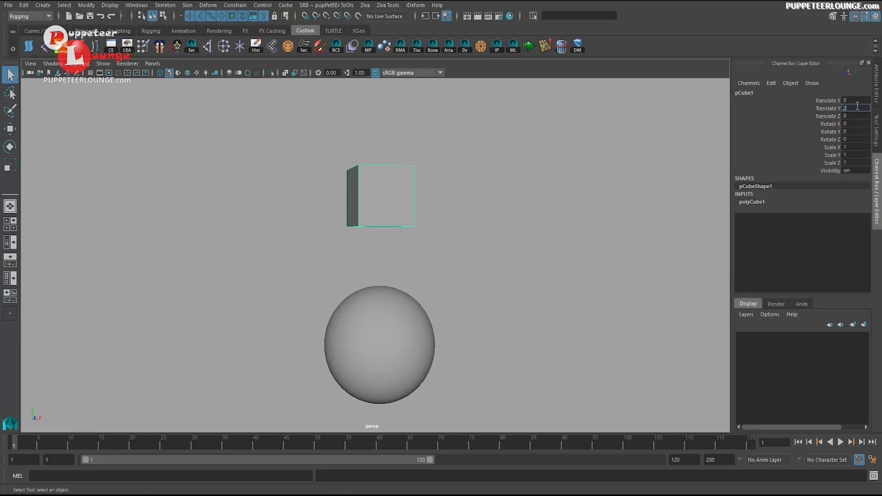
pyautogui.press('Return')
pyautogui.keyDown('alt'); pyautogui.moveTo(353, 218); pyautogui.dragTo(402, 223); pyautogui.keyUp('alt')
# Step: Show the Outliner beside the perspective view and frame the cube and sphere
pyautogui.click(384, 329)
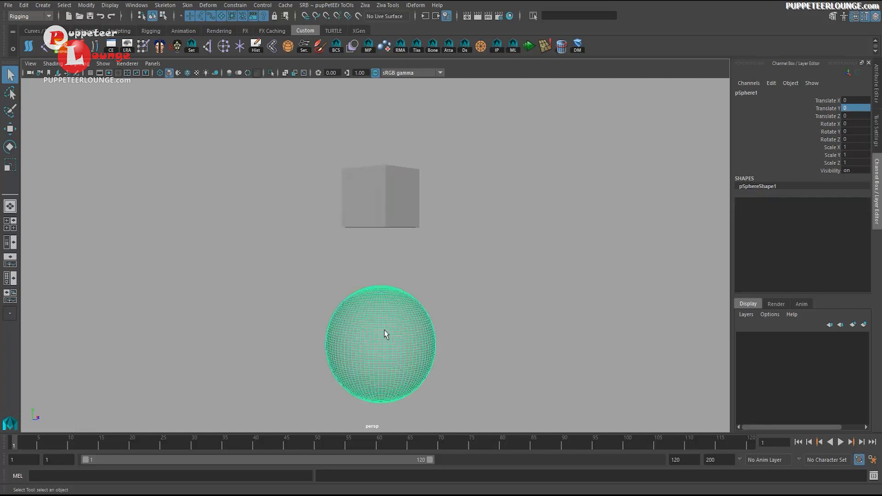
pyautogui.keyDown('alt'); pyautogui.moveTo(496, 396); pyautogui.dragTo(501, 331, button='middle'); pyautogui.keyUp('alt')
pyautogui.keyDown('alt'); pyautogui.moveTo(500, 332); pyautogui.dragTo(412, 284, button='right'); pyautogui.keyUp('alt')
pyautogui.click(10, 242)
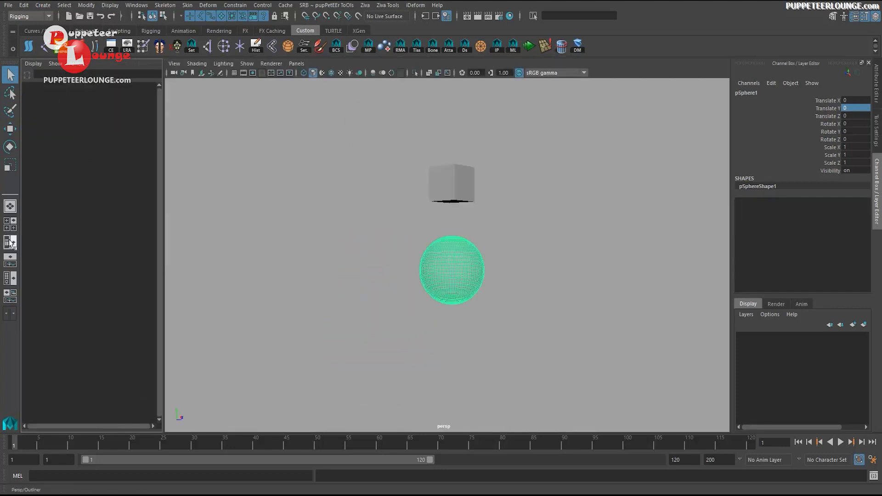
pyautogui.keyDown('alt'); pyautogui.moveTo(326, 273); pyautogui.dragTo(337, 290, button='right'); pyautogui.keyUp('alt')
pyautogui.keyDown('alt'); pyautogui.moveTo(336, 289); pyautogui.dragTo(352, 293); pyautogui.keyUp('alt')
pyautogui.keyDown('alt'); pyautogui.moveTo(354, 294); pyautogui.dragTo(427, 313, button='right'); pyautogui.keyUp('alt')
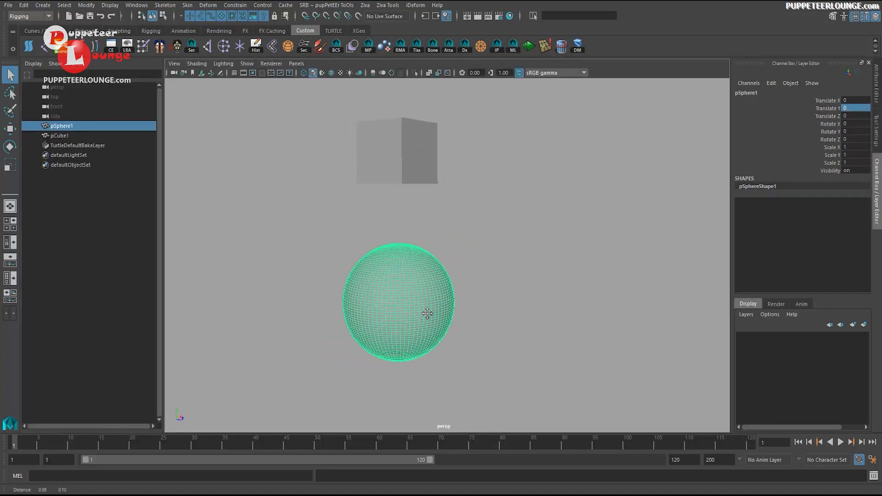
pyautogui.keyDown('alt'); pyautogui.moveTo(390, 327); pyautogui.dragTo(484, 242); pyautogui.keyUp('alt')
# Step: Cycle the viewport background colour to dark grey
pyautogui.hotkey('alt', 'b')
pyautogui.hotkey('alt', 'b')
pyautogui.hotkey('alt', 'b')
# Step: Convert the cube into a Ziva bone
pyautogui.click(404, 185)
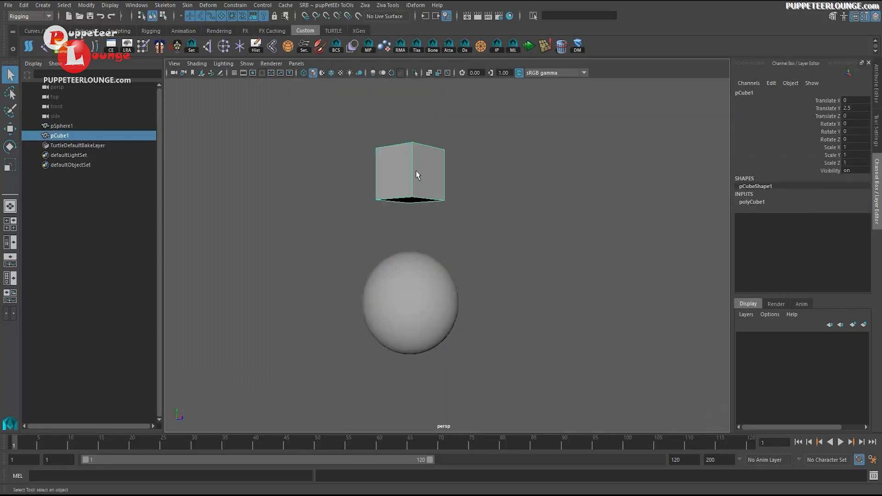
pyautogui.click(364, 5)
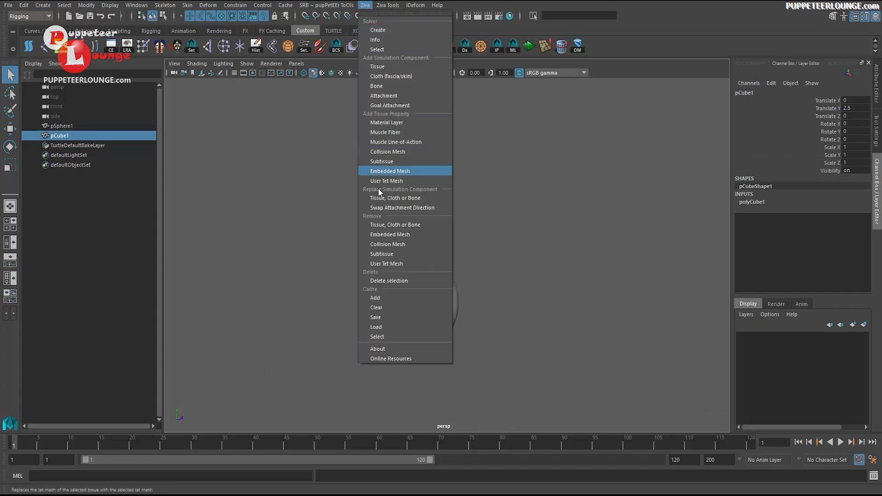
pyautogui.press('Escape')
pyautogui.click(365, 5)
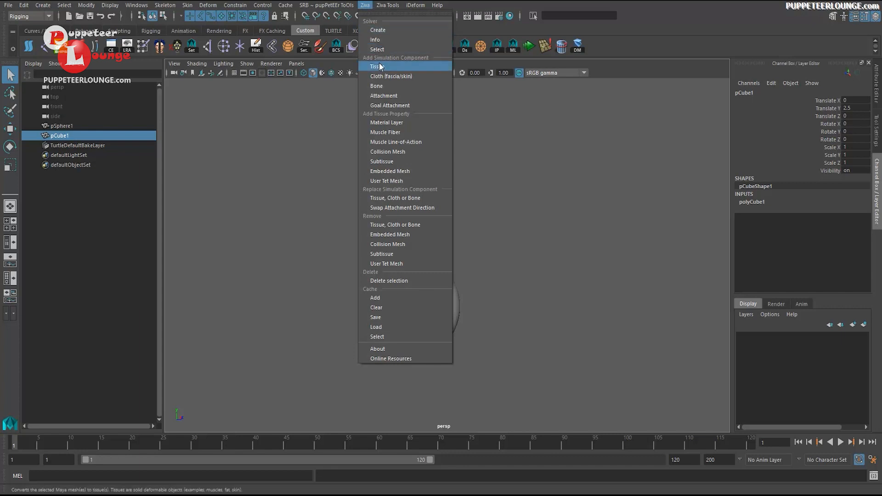
pyautogui.click(382, 85)
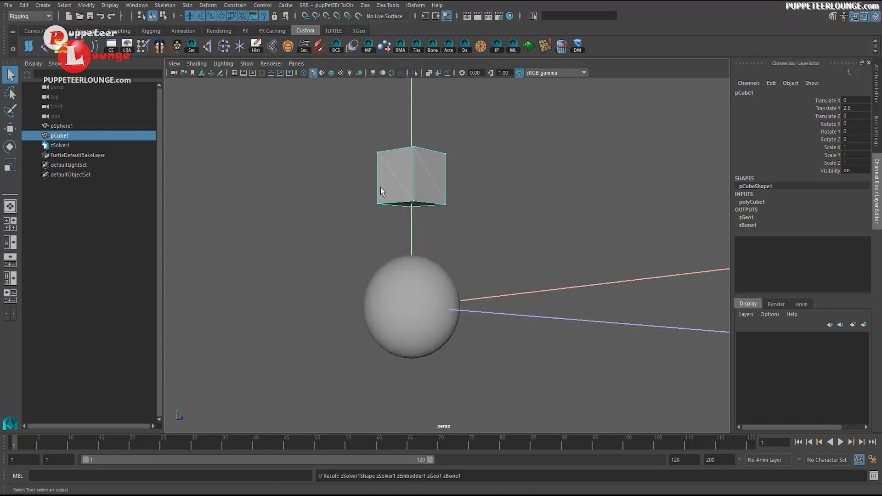
# Step: Examine the new Ziva solver, its axis display in the scene and the bone mesh drawn over the cube
pyautogui.click(48, 147)
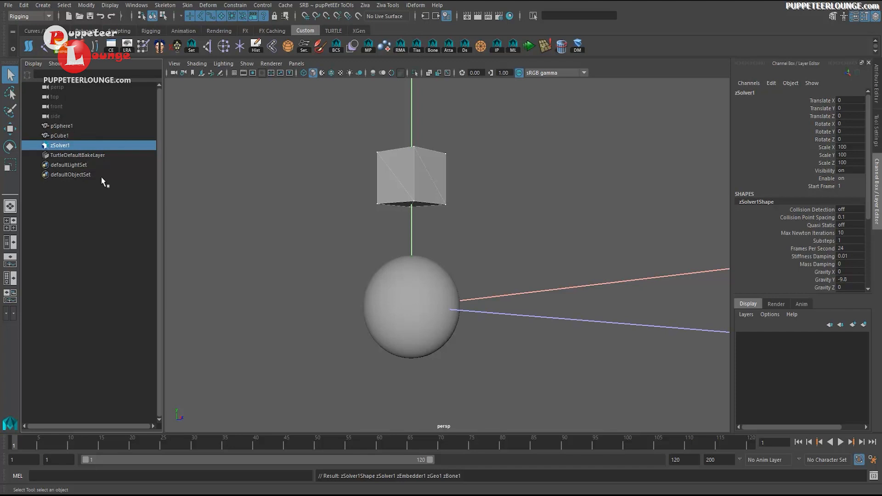
pyautogui.keyDown('alt'); pyautogui.moveTo(231, 146); pyautogui.dragTo(319, 180); pyautogui.keyUp('alt')
pyautogui.keyDown('alt'); pyautogui.moveTo(318, 180); pyautogui.dragTo(228, 173, button='right'); pyautogui.keyUp('alt')
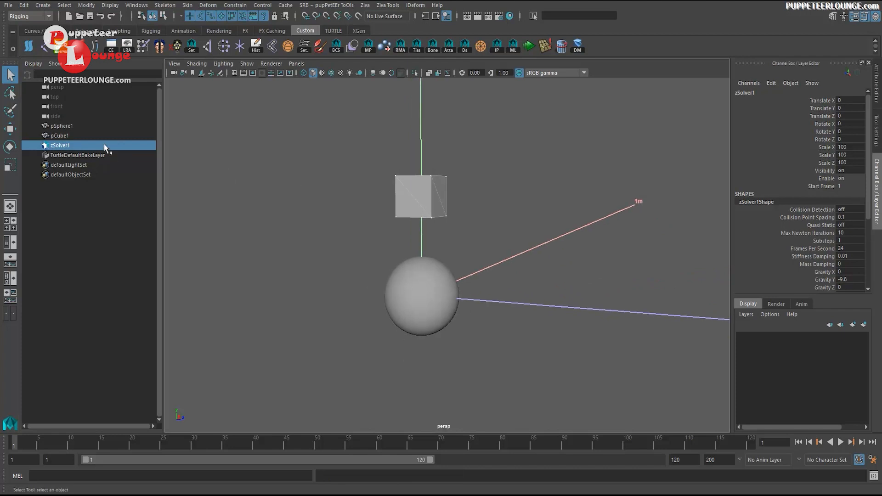
pyautogui.keyDown('alt'); pyautogui.moveTo(515, 226); pyautogui.dragTo(535, 240); pyautogui.keyUp('alt')
pyautogui.keyDown('alt'); pyautogui.moveTo(534, 307); pyautogui.dragTo(307, 221); pyautogui.keyUp('alt')
pyautogui.keyDown('alt'); pyautogui.moveTo(308, 221); pyautogui.dragTo(321, 279, button='middle'); pyautogui.keyUp('alt')
pyautogui.keyDown('alt'); pyautogui.moveTo(321, 279); pyautogui.dragTo(430, 183, button='right'); pyautogui.keyUp('alt')
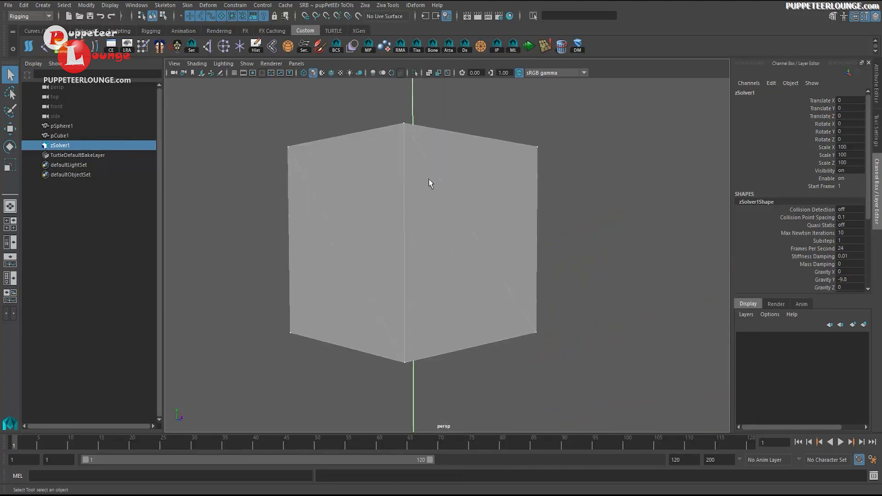
pyautogui.click(404, 127)
pyautogui.click(64, 137)
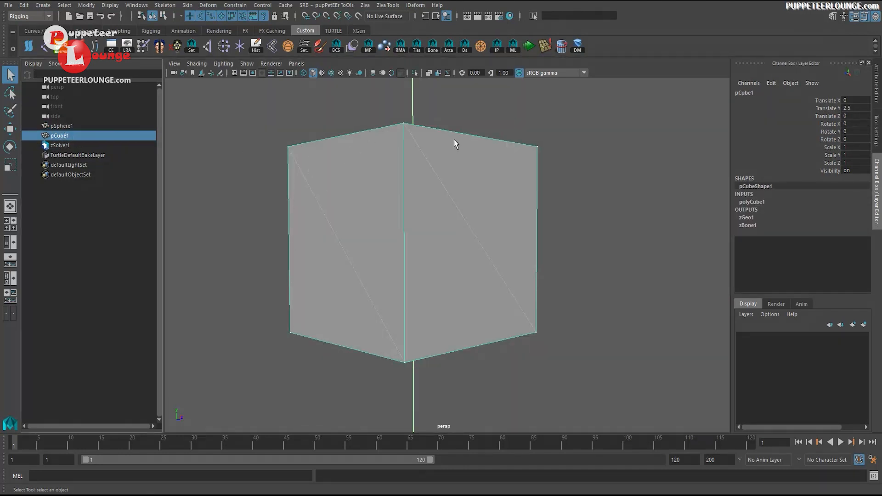
pyautogui.keyDown('alt'); pyautogui.moveTo(604, 339); pyautogui.dragTo(572, 327); pyautogui.keyUp('alt')
pyautogui.keyDown('alt'); pyautogui.moveTo(571, 326); pyautogui.dragTo(592, 278, button='middle'); pyautogui.keyUp('alt')
pyautogui.scroll(-3, 593, 277)
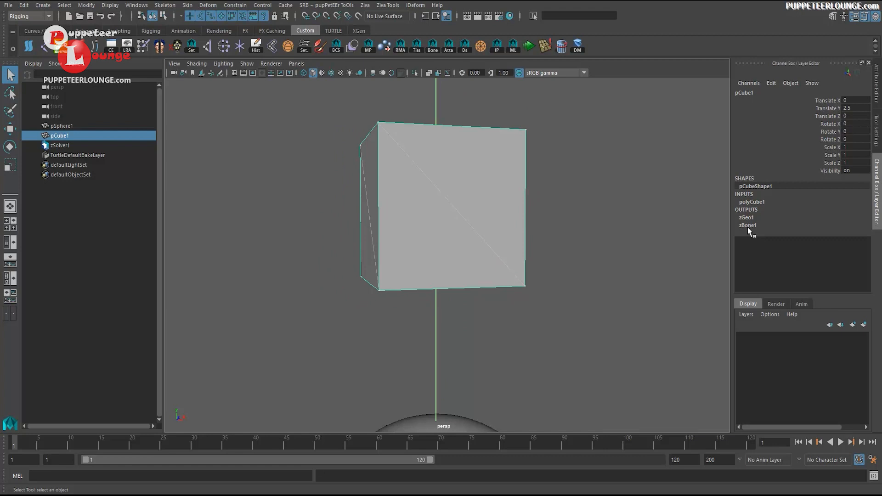
# Step: Examine the cube's zBone1 attributes, including Collisions, Collision Volume, Contact Stiffness and Contact Stiffness Exp
pyautogui.click(750, 226)
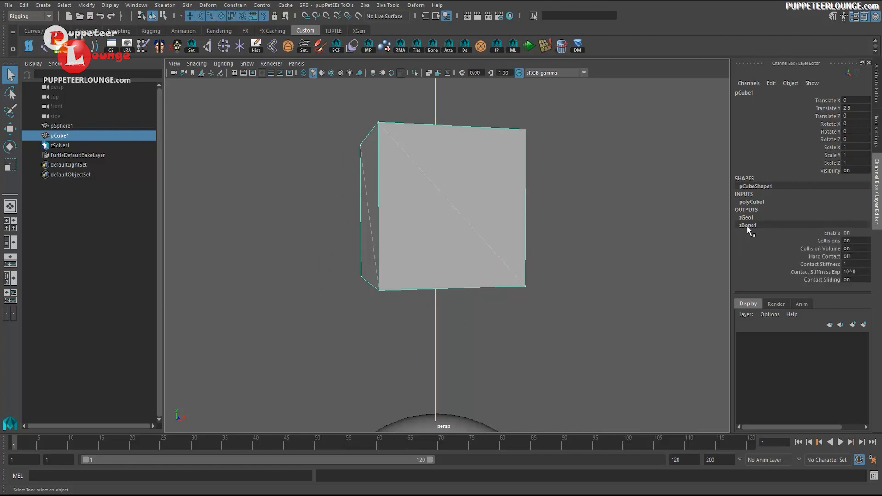
pyautogui.moveTo(794, 293); pyautogui.dragTo(794, 307)
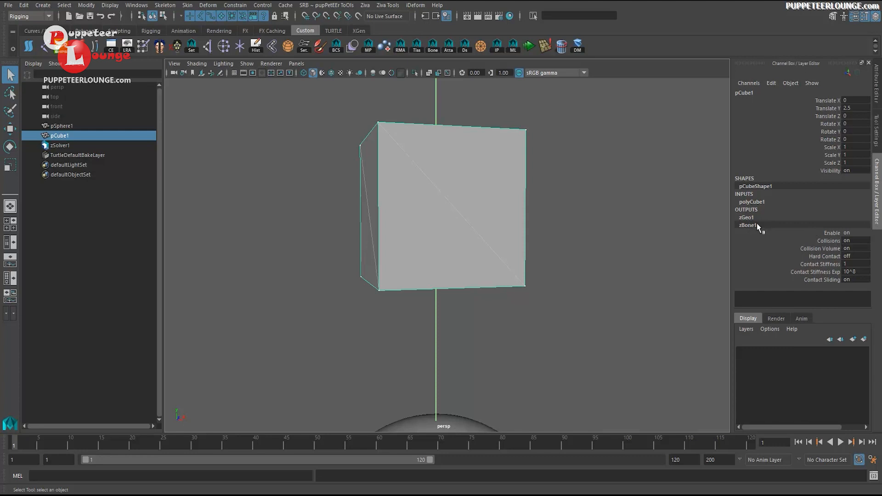
pyautogui.doubleClick(846, 242)
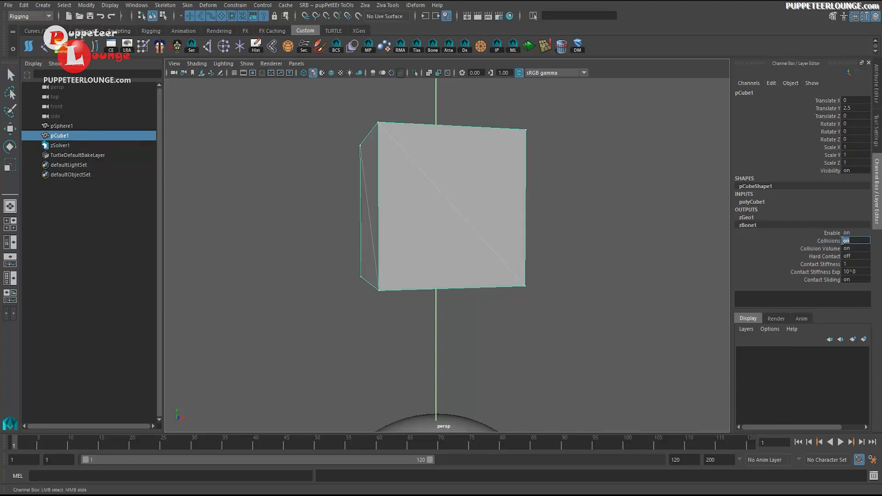
pyautogui.click(836, 248)
pyautogui.click(848, 248)
pyautogui.click(841, 265)
pyautogui.click(815, 273)
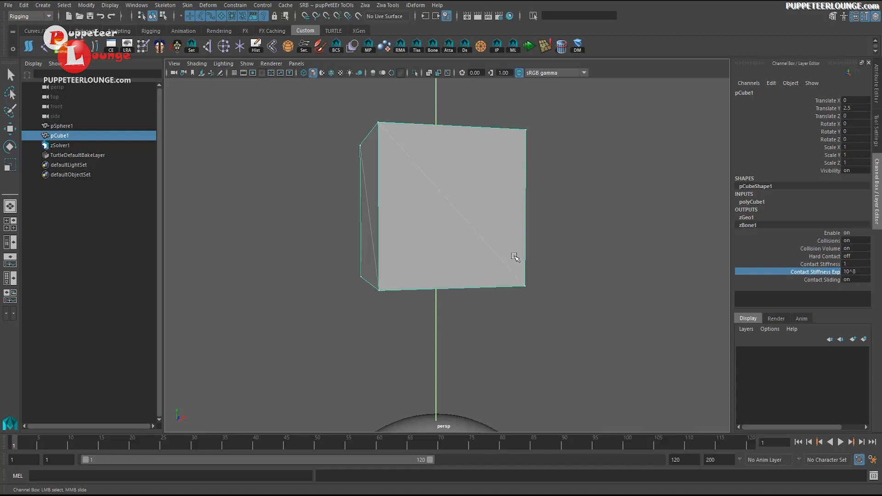
# Step: Select the Ziva solver and scale it down uniformly to about 1.2
pyautogui.keyDown('alt'); pyautogui.moveTo(514, 256); pyautogui.dragTo(372, 221, button='right'); pyautogui.keyUp('alt')
pyautogui.keyDown('alt'); pyautogui.moveTo(372, 221); pyautogui.dragTo(391, 244); pyautogui.keyUp('alt')
pyautogui.keyDown('alt'); pyautogui.moveTo(557, 290); pyautogui.dragTo(403, 251, button='right'); pyautogui.keyUp('alt')
pyautogui.keyDown('alt'); pyautogui.moveTo(458, 265); pyautogui.dragTo(439, 249, button='middle'); pyautogui.keyUp('alt')
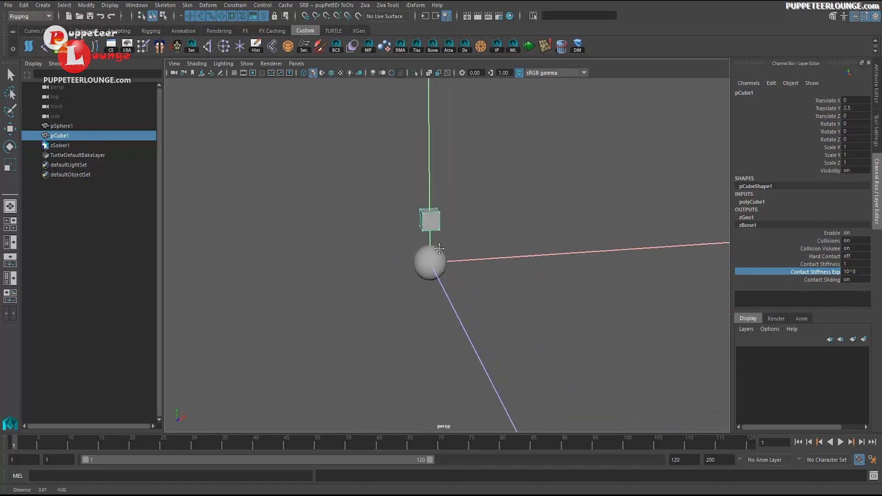
pyautogui.keyDown('alt'); pyautogui.moveTo(439, 248); pyautogui.dragTo(492, 246, button='right'); pyautogui.keyUp('alt')
pyautogui.click(490, 248)
pyautogui.keyDown('alt'); pyautogui.moveTo(489, 276); pyautogui.dragTo(471, 265); pyautogui.keyUp('alt')
pyautogui.keyDown('alt'); pyautogui.moveTo(470, 266); pyautogui.dragTo(544, 260, button='right'); pyautogui.keyUp('alt')
pyautogui.keyDown('alt'); pyautogui.moveTo(395, 260); pyautogui.dragTo(276, 202, button='right'); pyautogui.keyUp('alt')
pyautogui.press('r')
pyautogui.moveTo(446, 255); pyautogui.dragTo(217, 256)
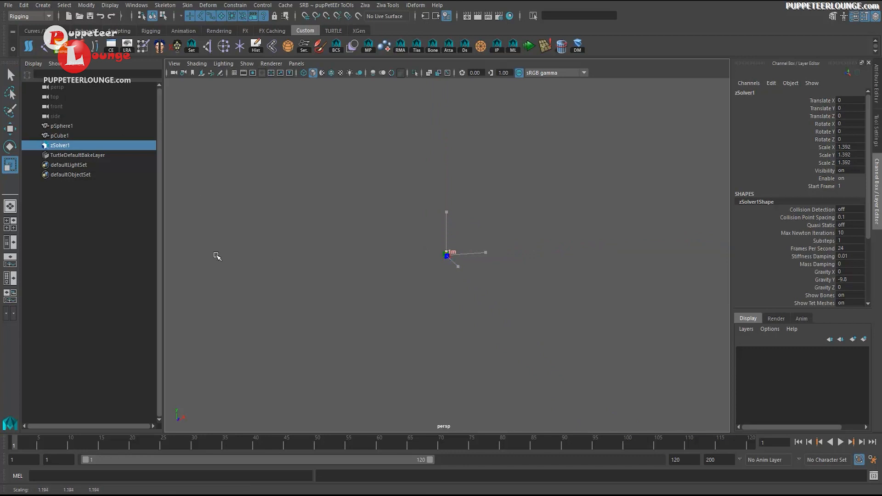
# Step: Enlarge the solver and set its Scale X, Y and Z to 2
pyautogui.keyDown('alt'); pyautogui.moveTo(217, 256); pyautogui.dragTo(370, 253, button='right'); pyautogui.keyUp('alt')
pyautogui.keyDown('alt'); pyautogui.moveTo(430, 246); pyautogui.dragTo(435, 194, button='middle'); pyautogui.keyUp('alt')
pyautogui.keyDown('alt'); pyautogui.moveTo(491, 300); pyautogui.dragTo(473, 295); pyautogui.keyUp('alt')
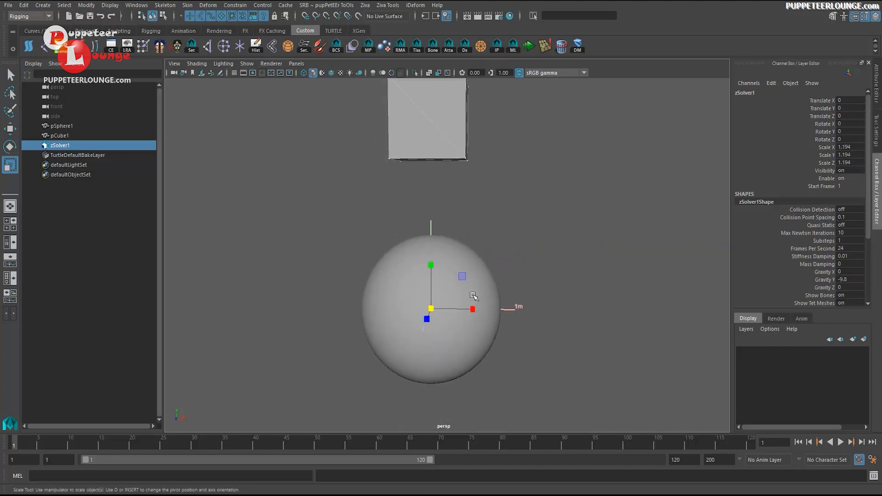
pyautogui.keyDown('alt'); pyautogui.moveTo(565, 309); pyautogui.dragTo(464, 313, button='right'); pyautogui.keyUp('alt')
pyautogui.keyDown('alt'); pyautogui.moveTo(461, 314); pyautogui.dragTo(469, 319); pyautogui.keyUp('alt')
pyautogui.moveTo(436, 284); pyautogui.dragTo(478, 281)
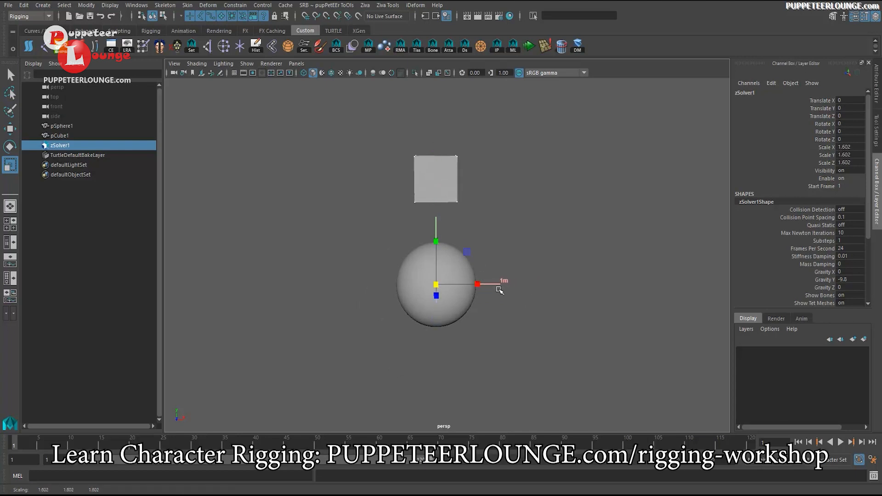
pyautogui.moveTo(856, 148); pyautogui.dragTo(853, 162)
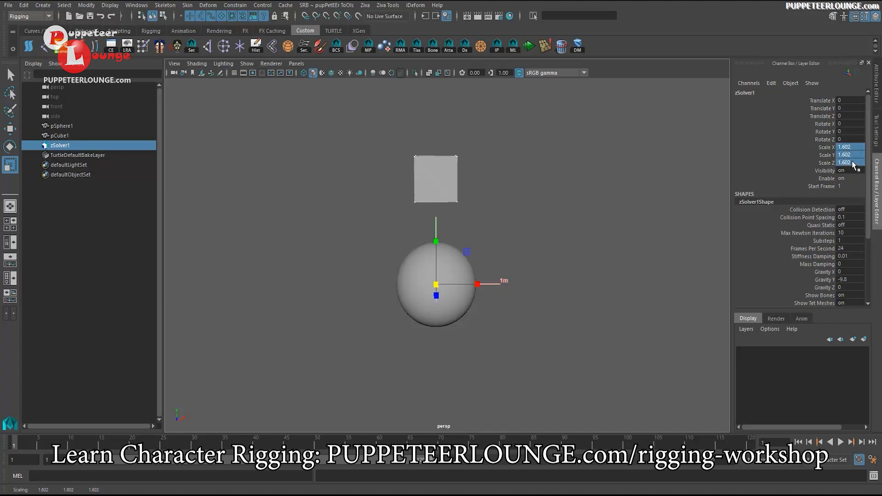
pyautogui.write('2')
pyautogui.press('Return')
pyautogui.click(827, 155)
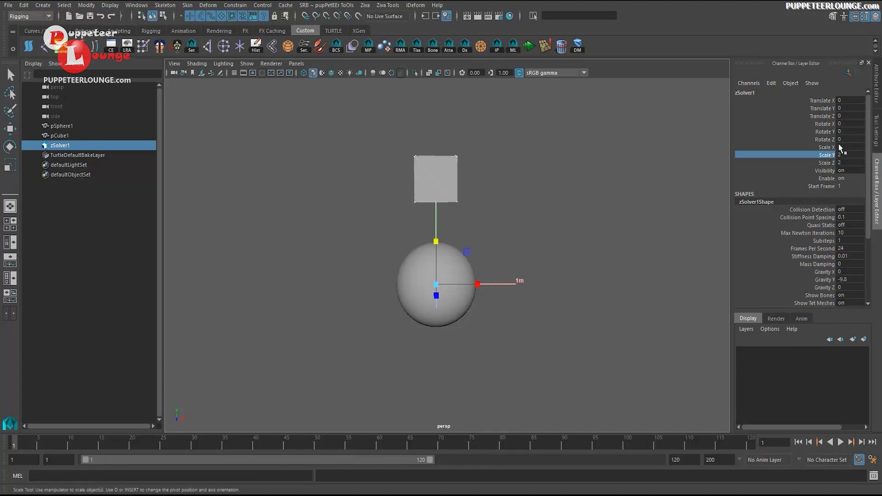
# Step: Play the simulation, stop it and return to the first frame
pyautogui.keyDown('alt'); pyautogui.moveTo(317, 228); pyautogui.dragTo(453, 240); pyautogui.keyUp('alt')
pyautogui.scroll(-1, 474, 99)
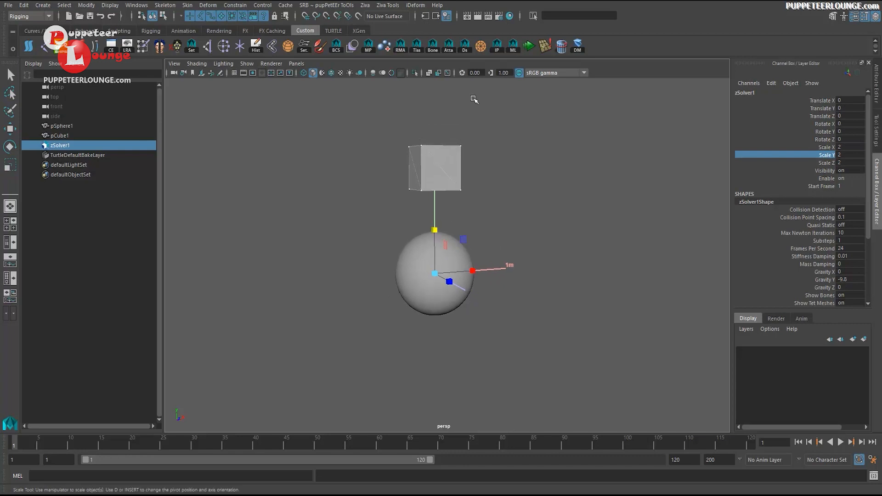
pyautogui.hotkey('alt', 'v')
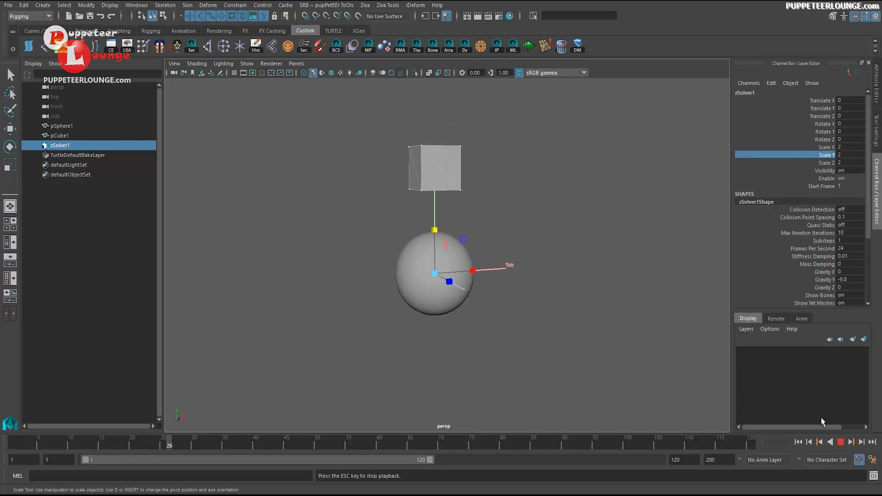
pyautogui.click(840, 442)
pyautogui.click(798, 442)
# Step: Convert the sphere into a Ziva tissue
pyautogui.keyDown('alt'); pyautogui.moveTo(425, 204); pyautogui.dragTo(452, 192); pyautogui.keyUp('alt')
pyautogui.scroll(1, 457, 227)
pyautogui.press('q')
pyautogui.moveTo(457, 226)
pyautogui.keyDown('alt'); pyautogui.mouseDown(button='middle')
pyautogui.moveTo(441, 225)
pyautogui.moveTo(449, 218)
pyautogui.mouseUp(button='middle'); pyautogui.keyUp('alt')
pyautogui.click(444, 241)
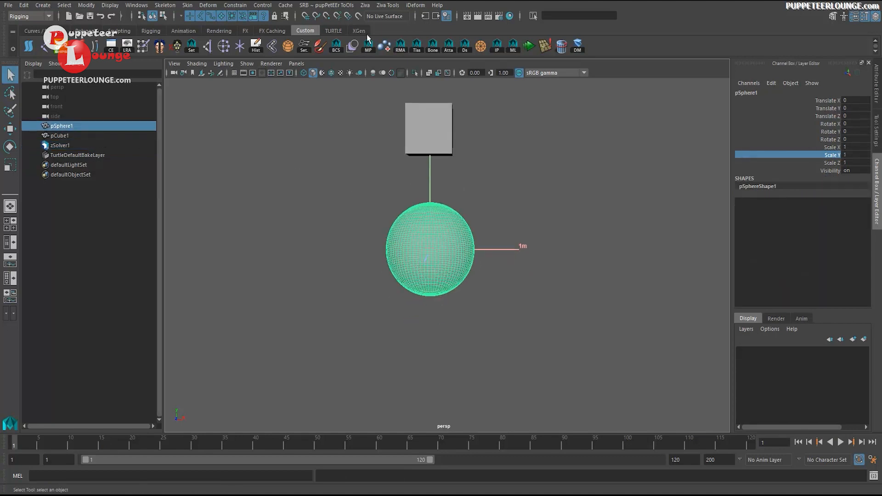
pyautogui.click(365, 5)
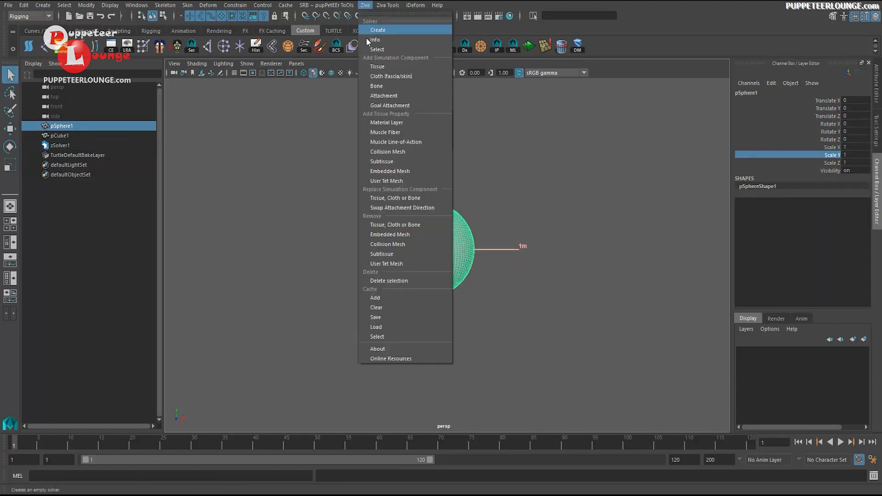
pyautogui.click(377, 67)
pyautogui.keyDown('alt'); pyautogui.moveTo(487, 243); pyautogui.dragTo(432, 243); pyautogui.keyUp('alt')
pyautogui.keyDown('alt'); pyautogui.moveTo(453, 247); pyautogui.dragTo(474, 250, button='right'); pyautogui.keyUp('alt')
pyautogui.keyDown('alt'); pyautogui.moveTo(475, 250); pyautogui.dragTo(477, 270, button='middle'); pyautogui.keyUp('alt')
pyautogui.keyDown('alt'); pyautogui.moveTo(478, 271); pyautogui.dragTo(499, 268, button='right'); pyautogui.keyUp('alt')
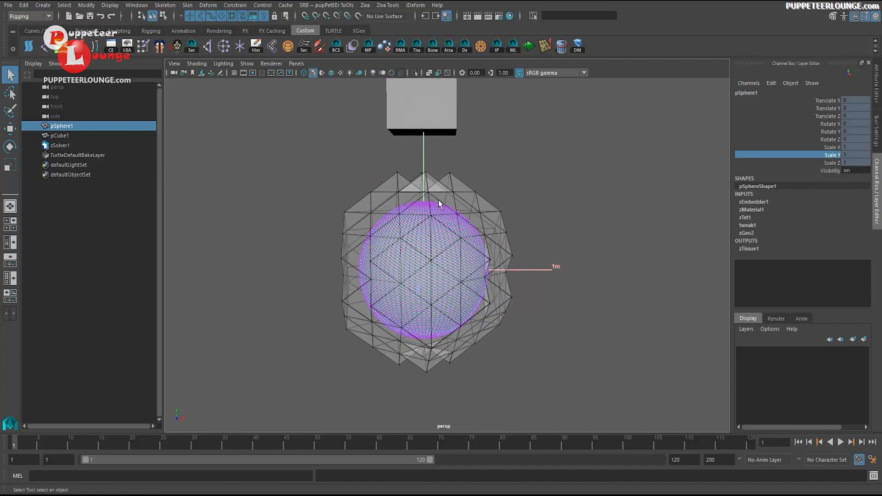
# Step: Select the tetrahedral cage around the sphere to examine its zTet1 attributes
pyautogui.click(59, 136)
pyautogui.click(61, 127)
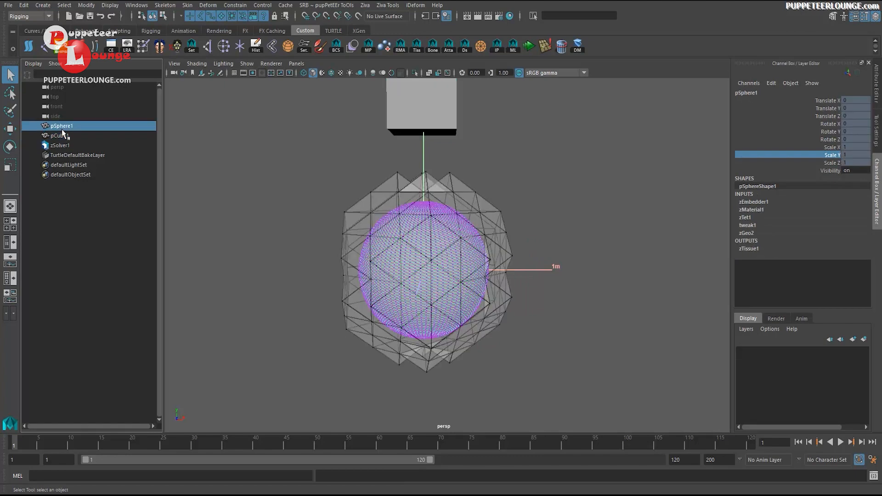
pyautogui.scroll(2, 462, 282)
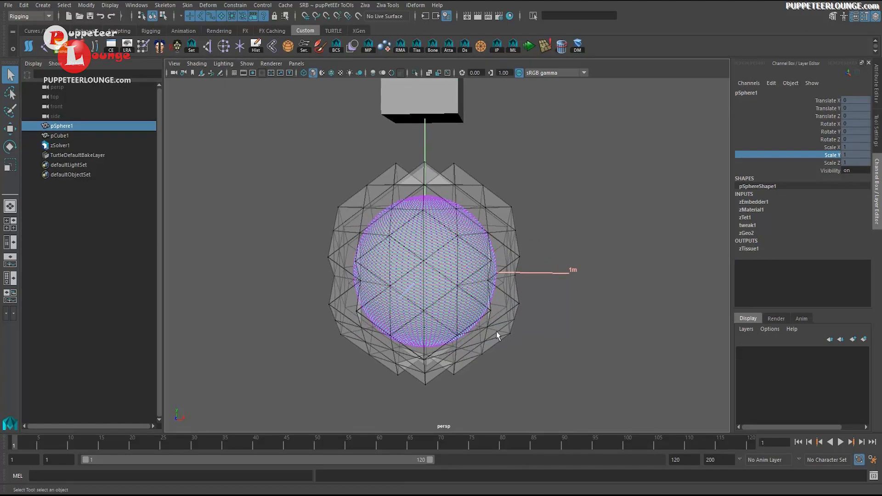
pyautogui.click(332, 188)
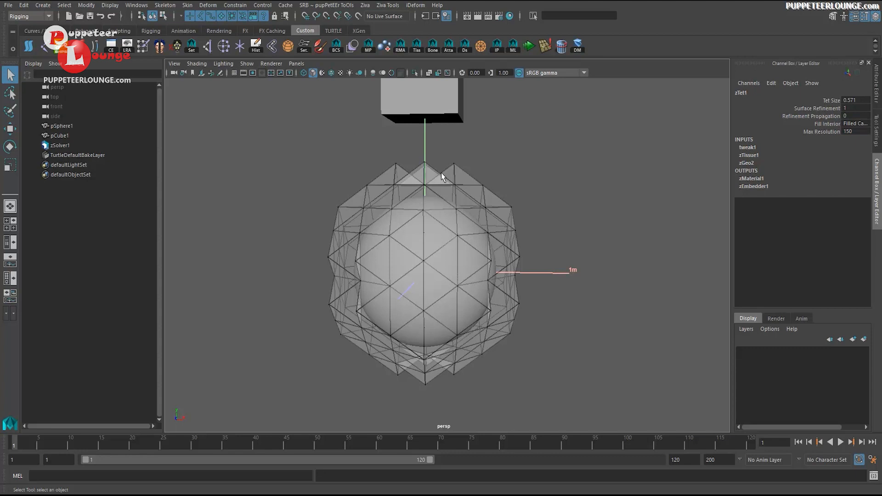
# Step: Set the Tet Size of the sphere's zTet1 to 0.2
pyautogui.keyDown('alt'); pyautogui.moveTo(453, 304); pyautogui.dragTo(469, 285); pyautogui.keyUp('alt')
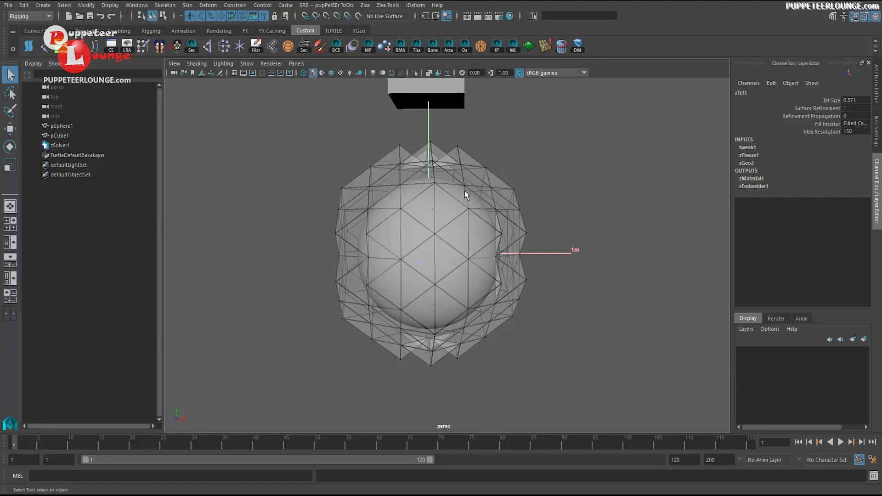
pyautogui.click(833, 102)
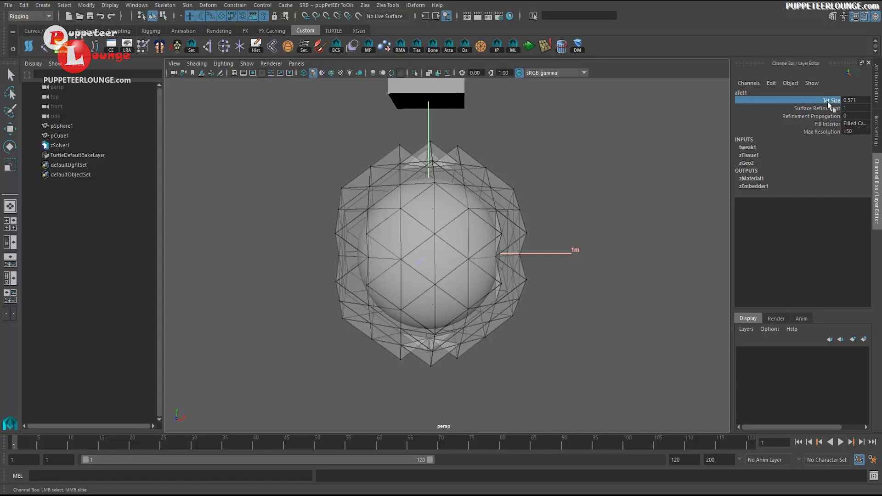
pyautogui.doubleClick(850, 101)
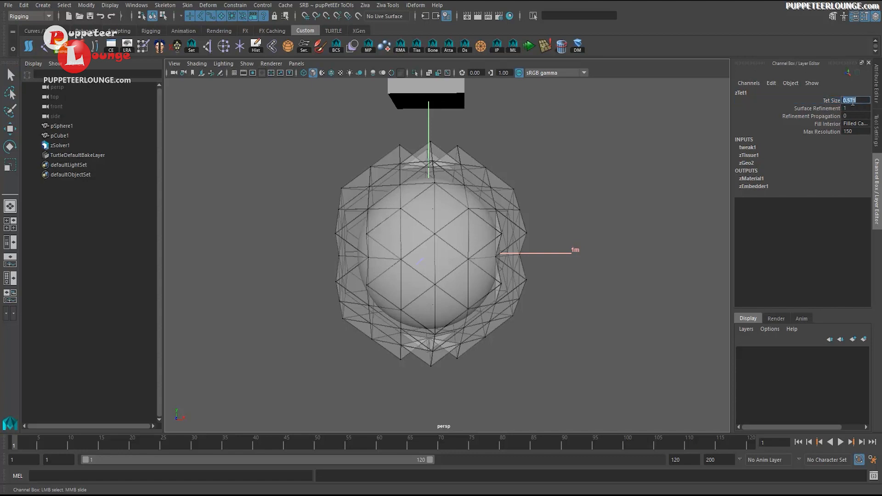
pyautogui.write('0.2')
pyautogui.press('Return')
pyautogui.keyDown('alt'); pyautogui.moveTo(437, 263); pyautogui.dragTo(459, 239); pyautogui.keyUp('alt')
# Step: Coarsen the sphere's tetrahedral cage by setting its Tet Size to 1
pyautogui.doubleClick(850, 100)
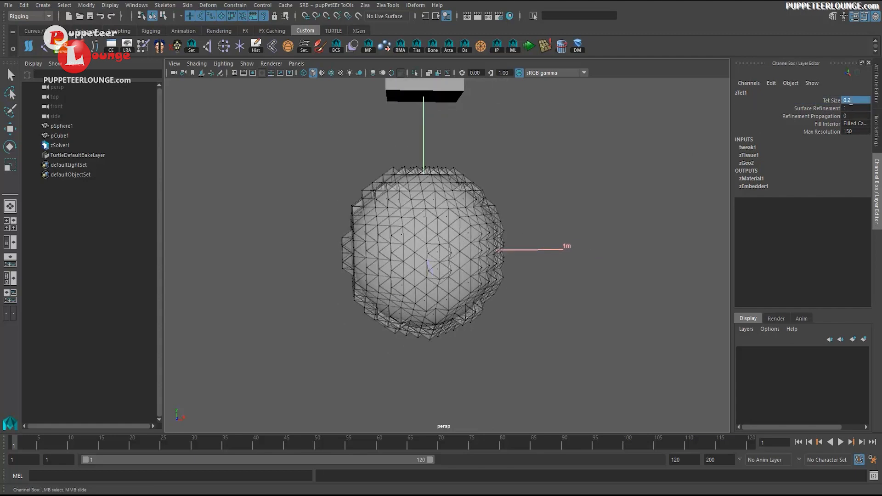
pyautogui.write('1')
pyautogui.press('Return')
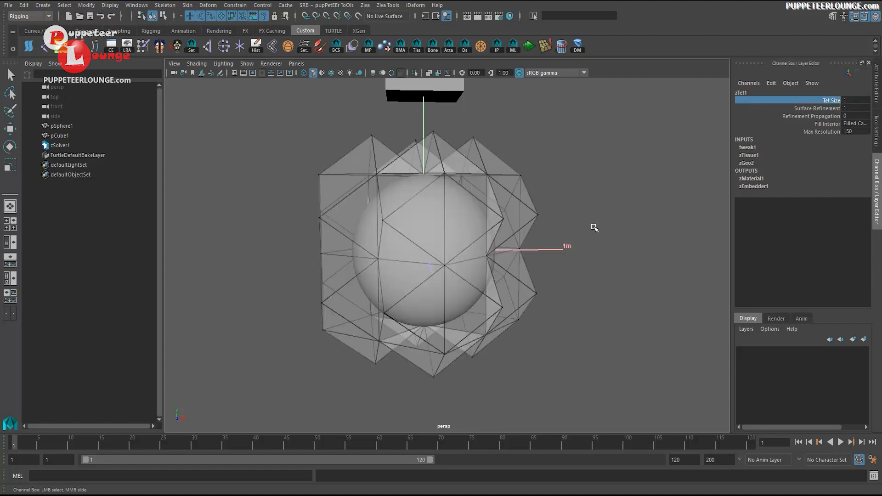
pyautogui.keyDown('alt'); pyautogui.moveTo(594, 228); pyautogui.dragTo(506, 270); pyautogui.keyUp('alt')
pyautogui.keyDown('alt'); pyautogui.moveTo(506, 269); pyautogui.dragTo(420, 265, button='right'); pyautogui.keyUp('alt')
pyautogui.keyDown('alt'); pyautogui.moveTo(420, 265); pyautogui.dragTo(420, 280, button='middle'); pyautogui.keyUp('alt')
pyautogui.scroll(2, 419, 279)
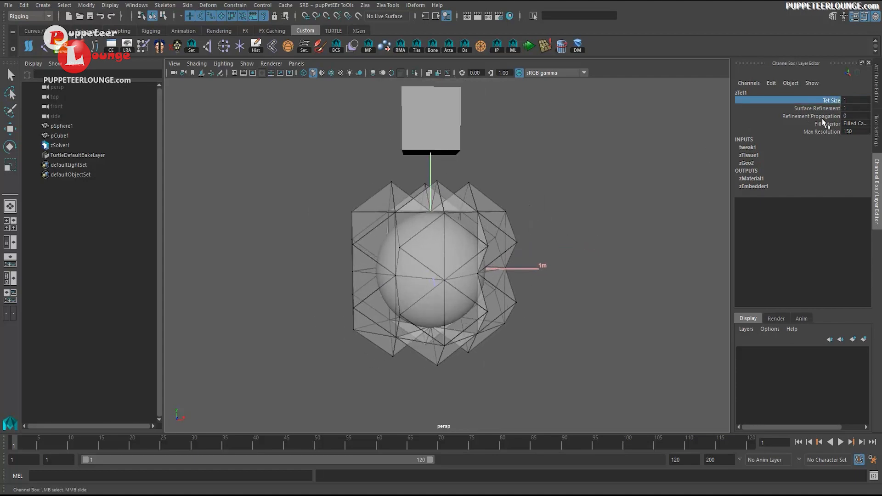
# Step: Run interactive playback of the tissue simulation twice, stopping it and returning to the first frame each time
pyautogui.keyDown('alt'); pyautogui.moveTo(403, 260); pyautogui.dragTo(451, 277, button='right'); pyautogui.keyUp('alt')
pyautogui.keyDown('alt'); pyautogui.moveTo(451, 277); pyautogui.dragTo(443, 272, button='middle'); pyautogui.keyUp('alt')
pyautogui.keyDown('alt'); pyautogui.moveTo(499, 272); pyautogui.dragTo(504, 280, button='middle'); pyautogui.keyUp('alt')
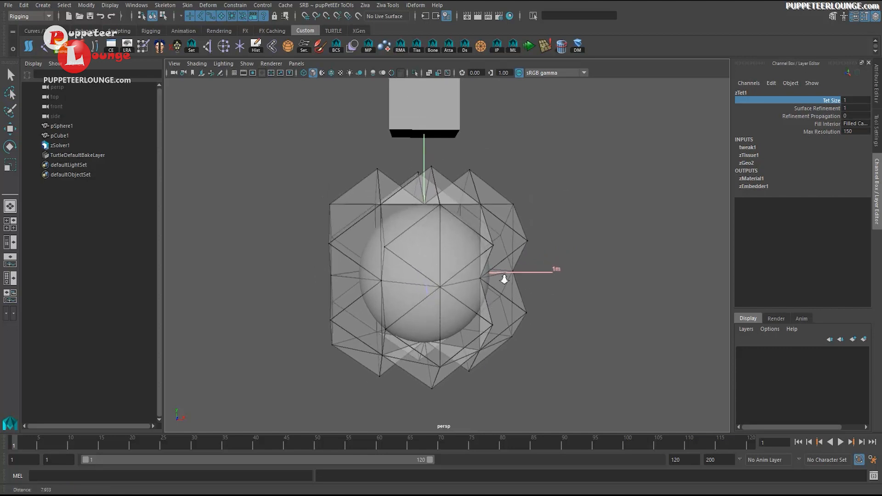
pyautogui.keyDown('alt'); pyautogui.moveTo(504, 280); pyautogui.dragTo(437, 271, button='right'); pyautogui.keyUp('alt')
pyautogui.keyDown('alt'); pyautogui.moveTo(437, 271); pyautogui.dragTo(416, 269, button='middle'); pyautogui.keyUp('alt')
pyautogui.click(497, 48)
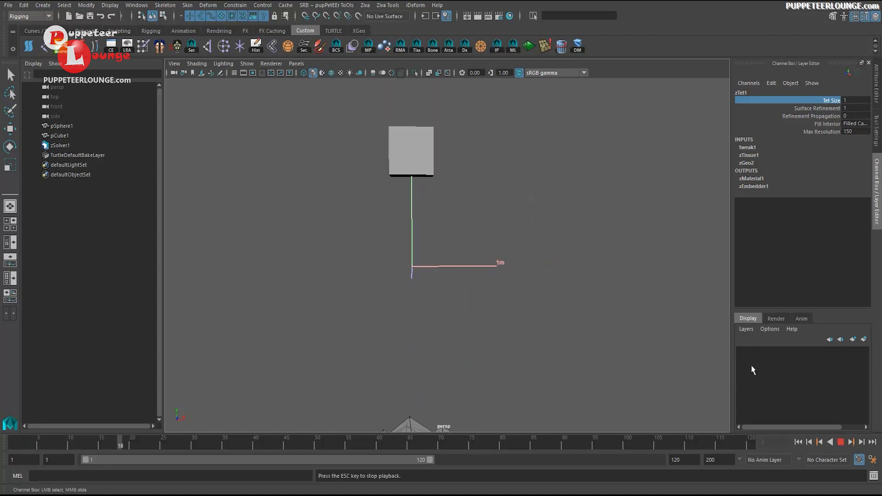
pyautogui.click(841, 444)
pyautogui.click(798, 443)
pyautogui.keyDown('alt'); pyautogui.moveTo(529, 347); pyautogui.dragTo(473, 322, button='right'); pyautogui.keyUp('alt')
pyautogui.keyDown('alt'); pyautogui.moveTo(473, 322); pyautogui.dragTo(475, 302, button='middle'); pyautogui.keyUp('alt')
pyautogui.click(497, 47)
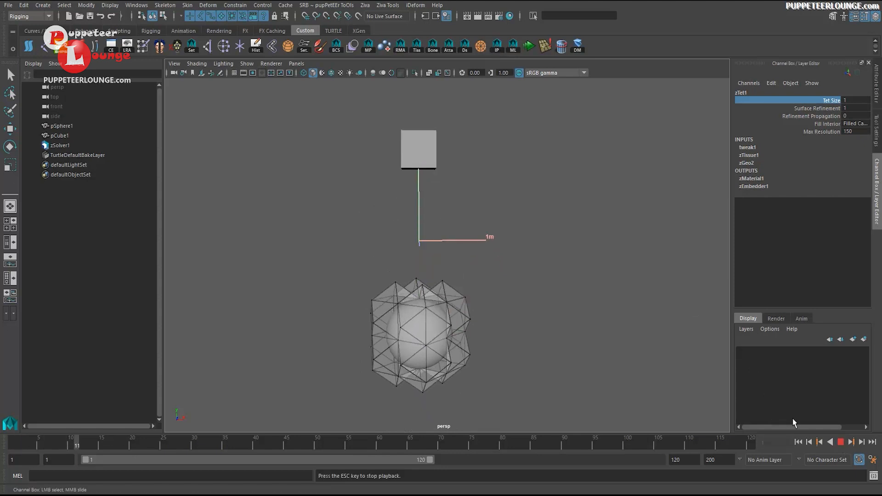
pyautogui.click(840, 444)
pyautogui.click(796, 444)
# Step: Select the sphere and show its zMaterial1 attributes
pyautogui.keyDown('alt'); pyautogui.moveTo(356, 256); pyautogui.dragTo(440, 253, button='right'); pyautogui.keyUp('alt')
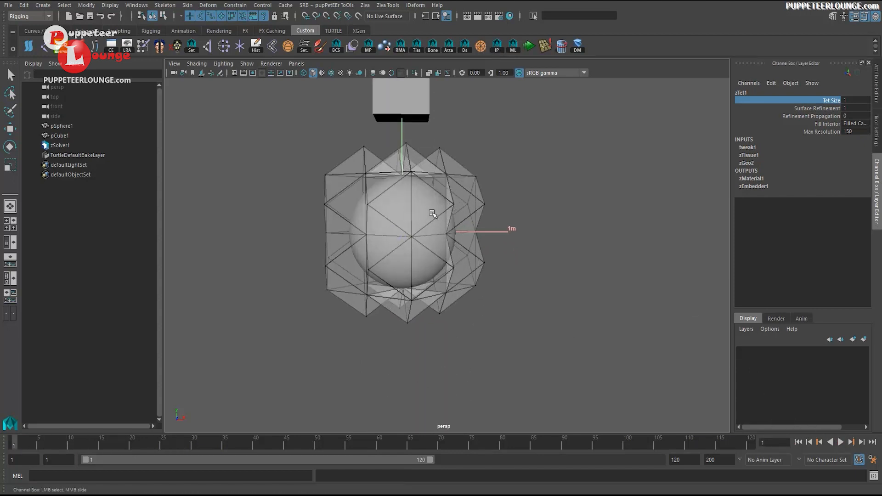
pyautogui.click(433, 213)
pyautogui.click(751, 210)
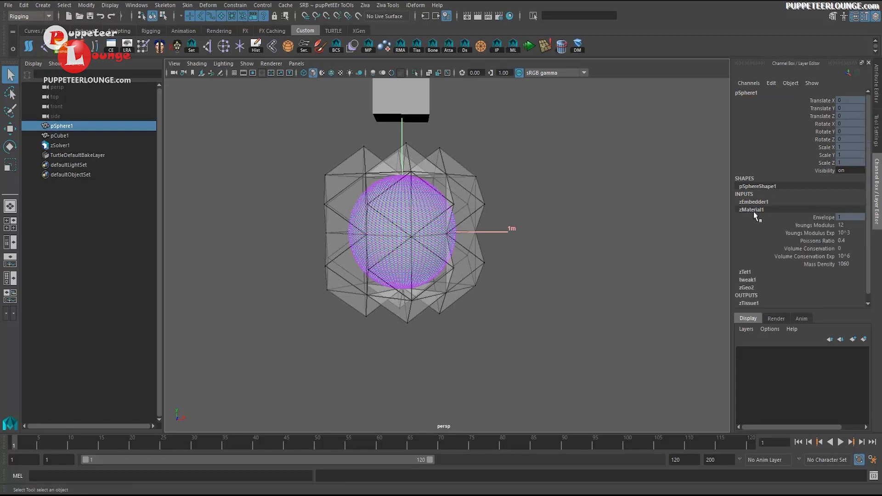
# Step: Test the simulation with the solver's Gravity Y set to 0, and restore Gravity Y to -9.8 at the first frame
pyautogui.click(92, 145)
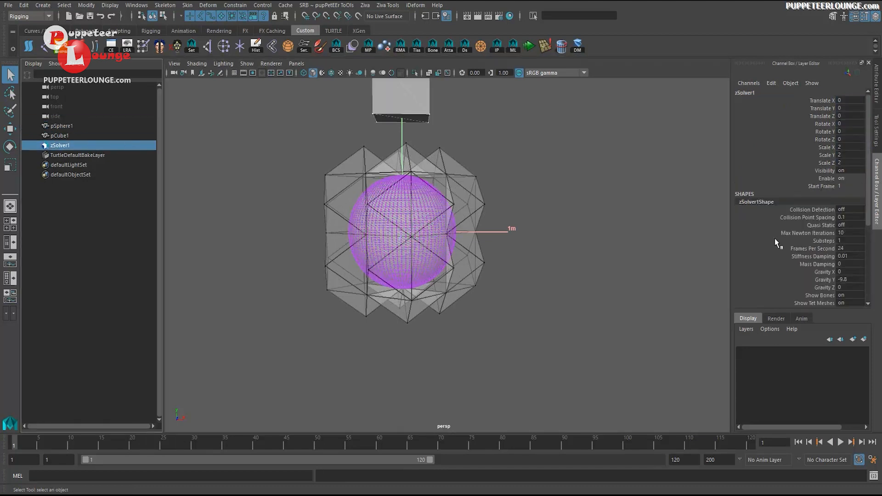
pyautogui.click(830, 279)
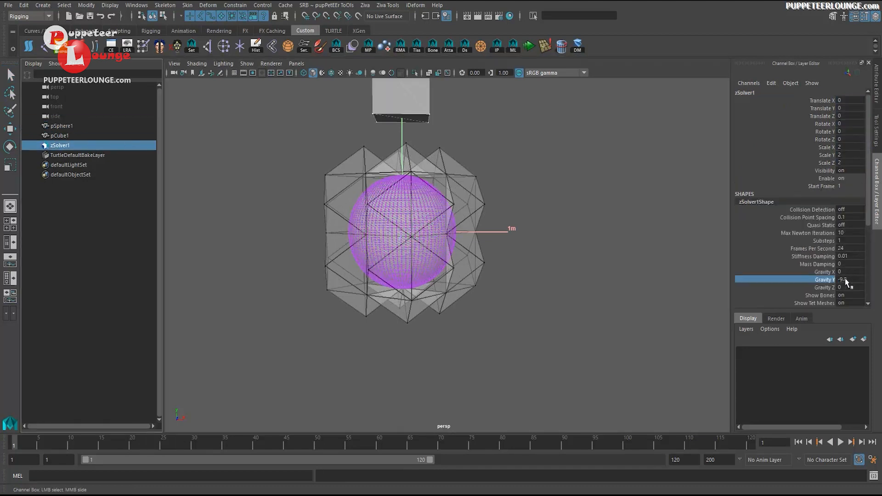
pyautogui.doubleClick(846, 279)
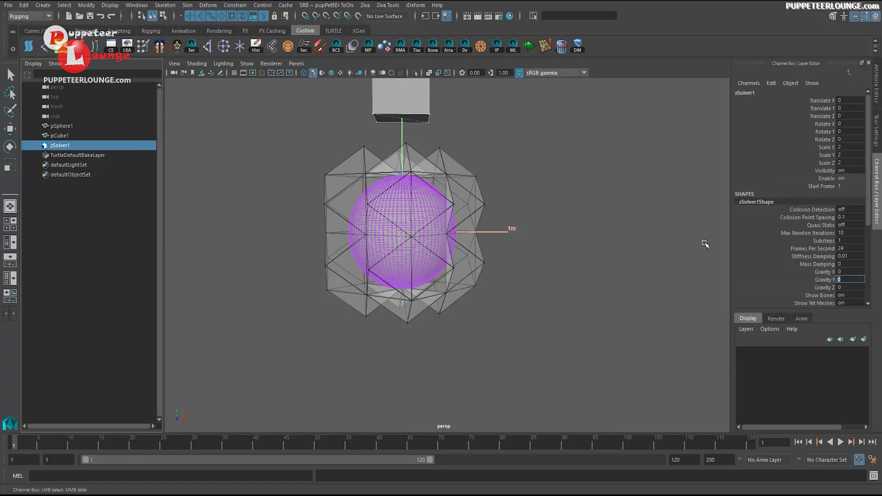
pyautogui.hotkey('alt', 'v')
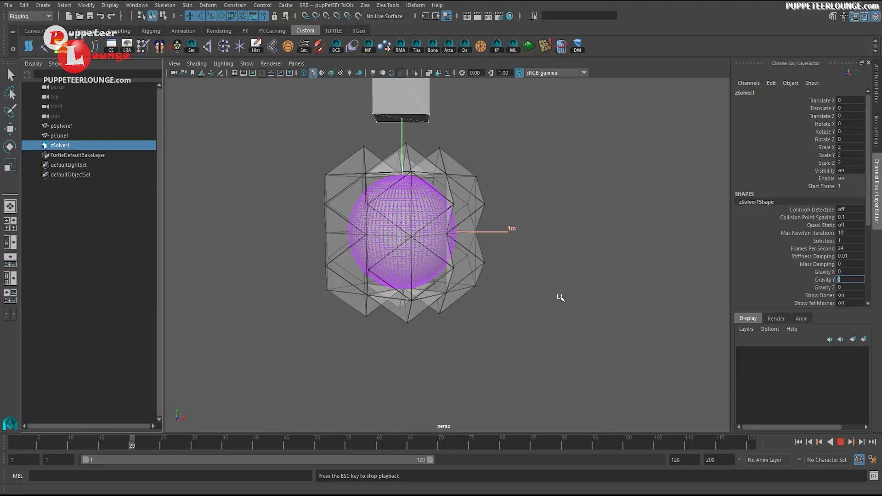
pyautogui.click(841, 442)
pyautogui.click(798, 442)
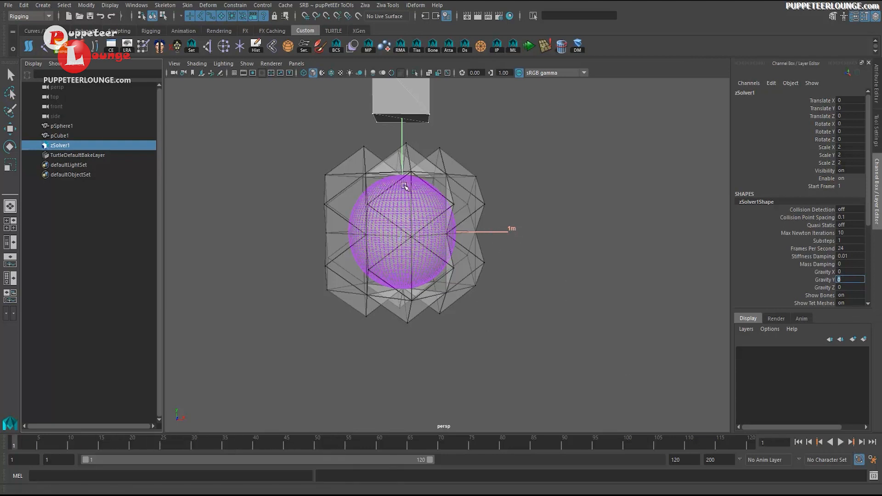
pyautogui.doubleClick(839, 280)
pyautogui.press('Return')
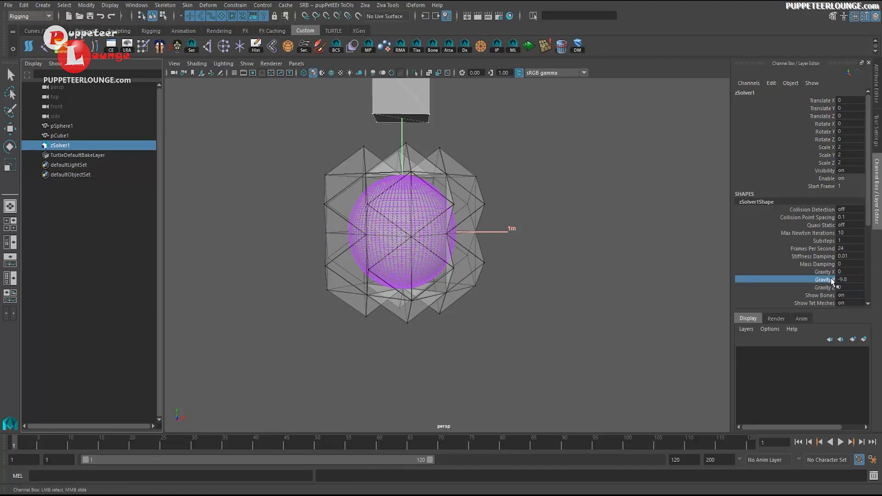
# Step: Select the sphere and examine it and its tetrahedral cage from several angles in relation to the cube
pyautogui.keyDown('alt'); pyautogui.moveTo(428, 285); pyautogui.dragTo(480, 315, button='middle'); pyautogui.keyUp('alt')
pyautogui.press('q')
pyautogui.click(447, 276)
pyautogui.scroll(3, 452, 284)
pyautogui.keyDown('alt'); pyautogui.moveTo(479, 315); pyautogui.dragTo(494, 313, button='right'); pyautogui.keyUp('alt')
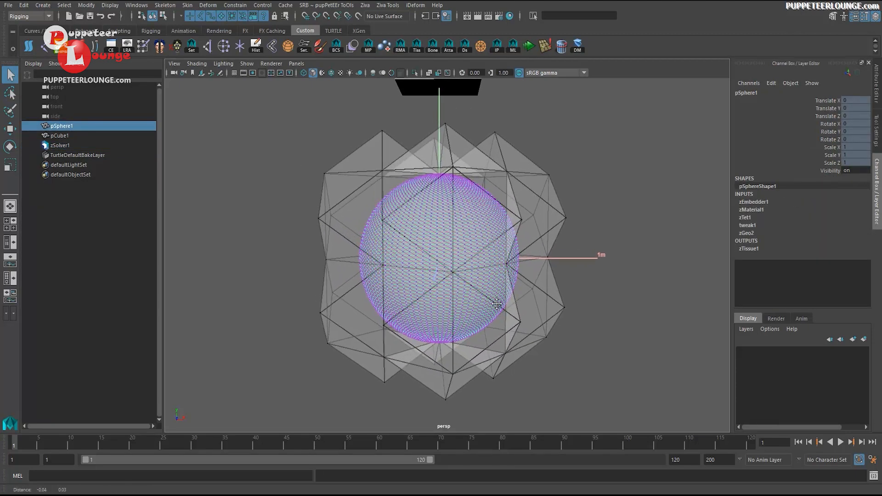
pyautogui.keyDown('alt'); pyautogui.moveTo(473, 257); pyautogui.dragTo(505, 257); pyautogui.keyUp('alt')
pyautogui.keyDown('alt'); pyautogui.moveTo(504, 256); pyautogui.dragTo(480, 255, button='right'); pyautogui.keyUp('alt')
pyautogui.keyDown('alt'); pyautogui.moveTo(480, 256); pyautogui.dragTo(461, 244); pyautogui.keyUp('alt')
pyautogui.keyDown('alt'); pyautogui.moveTo(461, 244); pyautogui.dragTo(463, 267, button='middle'); pyautogui.keyUp('alt')
pyautogui.keyDown('alt'); pyautogui.moveTo(462, 267); pyautogui.dragTo(442, 233); pyautogui.keyUp('alt')
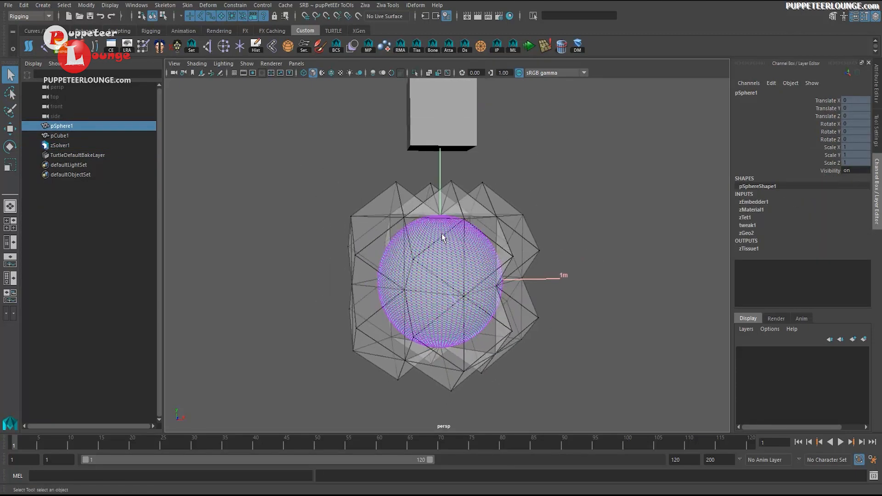
pyautogui.keyDown('alt'); pyautogui.moveTo(442, 233); pyautogui.dragTo(412, 247, button='right'); pyautogui.keyUp('alt')
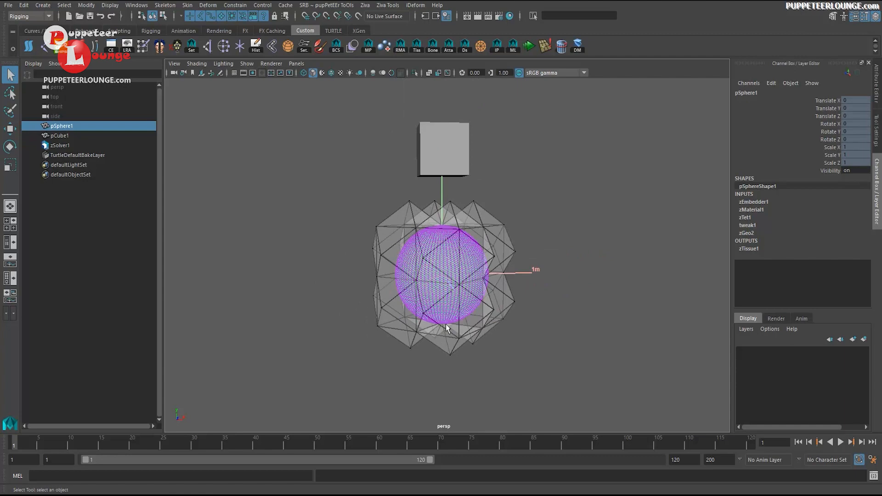
pyautogui.keyDown('alt'); pyautogui.moveTo(443, 322); pyautogui.dragTo(461, 327, button='right'); pyautogui.keyUp('alt')
pyautogui.keyDown('alt'); pyautogui.moveTo(461, 327); pyautogui.dragTo(428, 243); pyautogui.keyUp('alt')
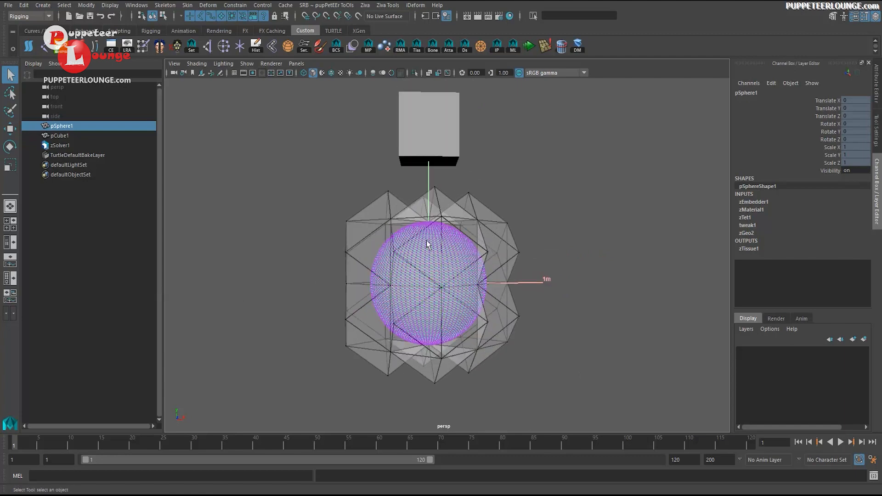
# Step: Switch the sphere to vertex selection and select the cap of vertices at its top, facing the cube
pyautogui.click(408, 165)
pyautogui.keyDown('alt'); pyautogui.moveTo(407, 165); pyautogui.dragTo(410, 202); pyautogui.keyUp('alt')
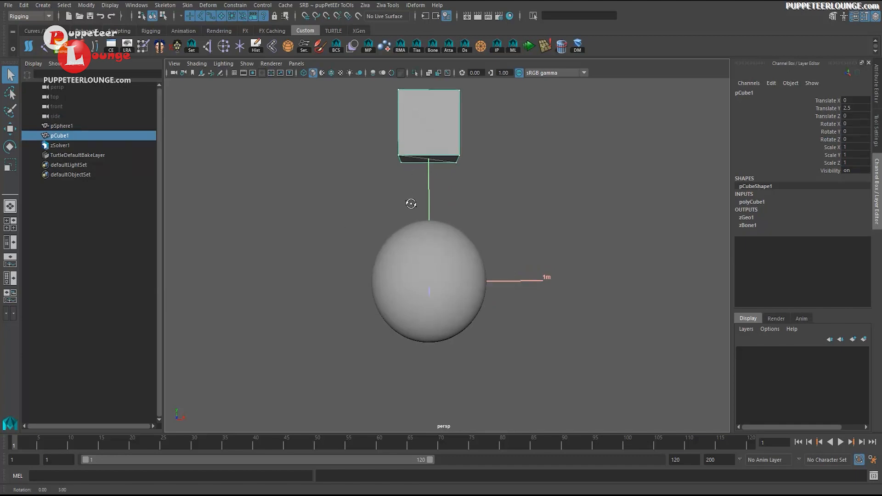
pyautogui.click(421, 240)
pyautogui.keyDown('alt'); pyautogui.moveTo(412, 236); pyautogui.dragTo(438, 260, button='right'); pyautogui.keyUp('alt')
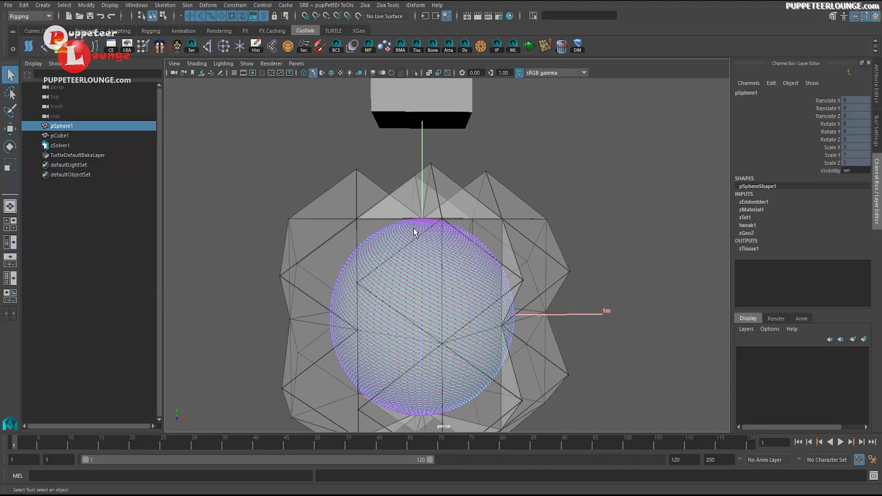
pyautogui.moveTo(415, 232); pyautogui.dragTo(442, 253, button='right')
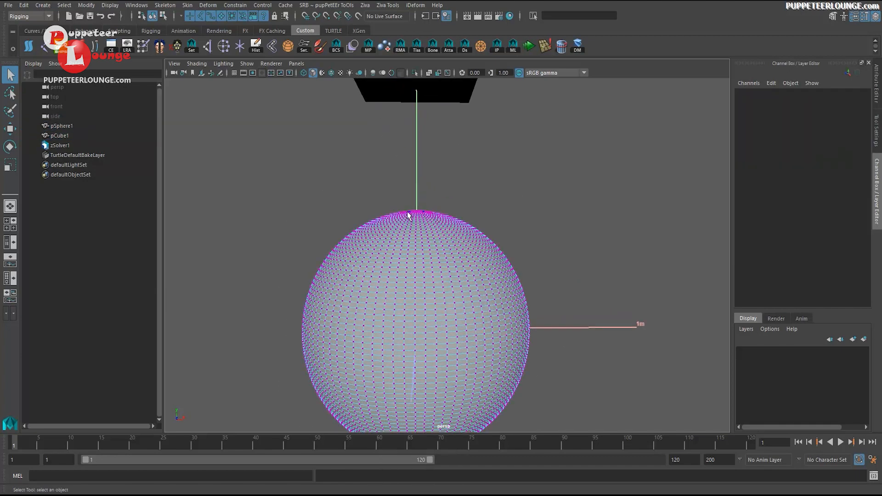
pyautogui.moveTo(361, 182); pyautogui.dragTo(480, 230)
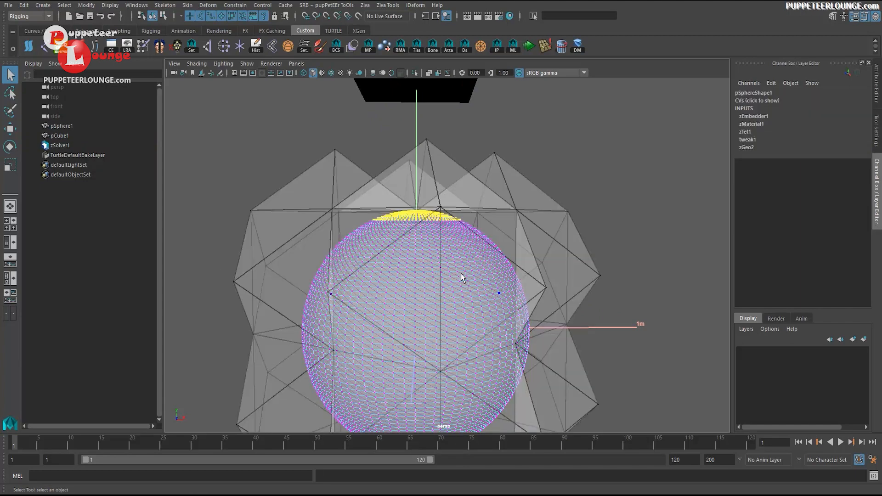
# Step: Add the cube to the vertex selection and create a Ziva attachment from the sphere's top vertices to it
pyautogui.keyDown('alt'); pyautogui.moveTo(461, 274); pyautogui.dragTo(328, 256, button='right'); pyautogui.keyUp('alt')
pyautogui.keyDown('shift'); pyautogui.click(452, 150); pyautogui.keyUp('shift')
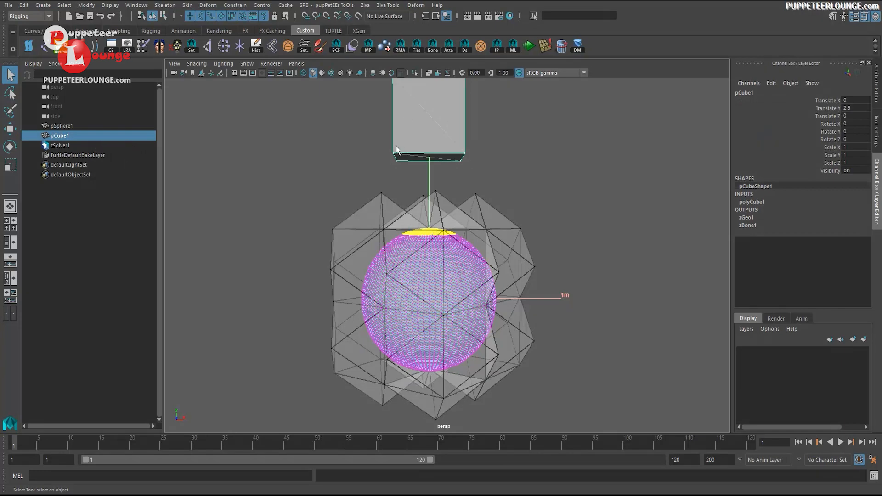
pyautogui.keyDown('alt'); pyautogui.moveTo(407, 154); pyautogui.dragTo(411, 178, button='middle'); pyautogui.keyUp('alt')
pyautogui.keyDown('alt'); pyautogui.moveTo(464, 184); pyautogui.dragTo(445, 183, button='right'); pyautogui.keyUp('alt')
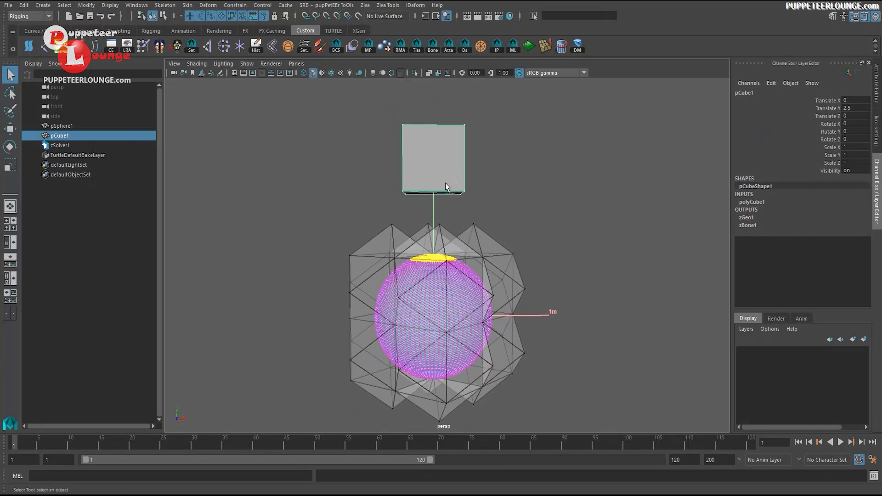
pyautogui.keyDown('alt'); pyautogui.moveTo(446, 182); pyautogui.dragTo(445, 189, button='middle'); pyautogui.keyUp('alt')
pyautogui.click(364, 5)
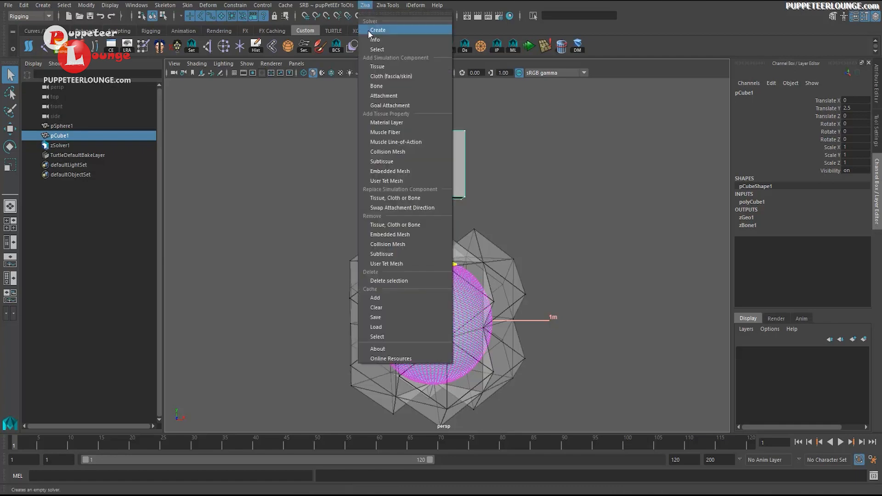
pyautogui.click(382, 95)
# Step: Examine the attachment between sphere and cube, and return to object selection with only the cube selected
pyautogui.keyDown('alt'); pyautogui.moveTo(469, 197); pyautogui.dragTo(487, 253); pyautogui.keyUp('alt')
pyautogui.keyDown('alt'); pyautogui.moveTo(487, 253); pyautogui.dragTo(513, 280, button='right'); pyautogui.keyUp('alt')
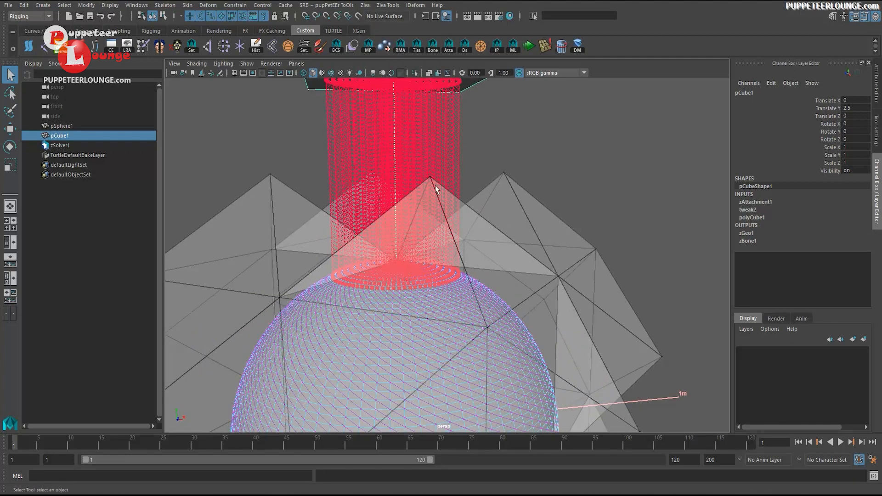
pyautogui.keyDown('alt'); pyautogui.moveTo(459, 176); pyautogui.dragTo(498, 197, button='right'); pyautogui.keyUp('alt')
pyautogui.keyDown('alt'); pyautogui.moveTo(498, 197); pyautogui.dragTo(462, 136); pyautogui.keyUp('alt')
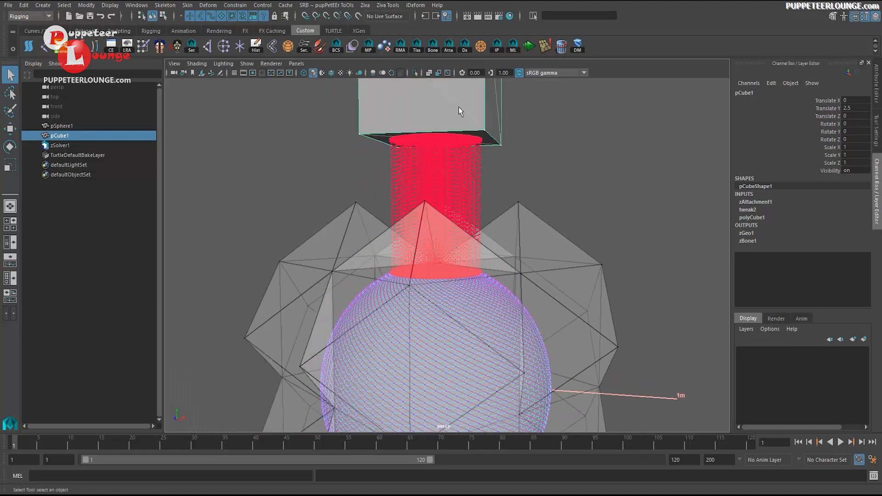
pyautogui.moveTo(468, 118); pyautogui.dragTo(495, 107, button='right')
pyautogui.keyDown('alt'); pyautogui.moveTo(462, 119); pyautogui.dragTo(500, 154); pyautogui.keyUp('alt')
pyautogui.keyDown('alt'); pyautogui.moveTo(500, 154); pyautogui.dragTo(482, 177, button='right'); pyautogui.keyUp('alt')
pyautogui.keyDown('alt'); pyautogui.moveTo(482, 177); pyautogui.dragTo(478, 148); pyautogui.keyUp('alt')
pyautogui.click(477, 148)
# Step: Run interactive playback of the sphere hanging from the cube by its attachment, and stop it
pyautogui.keyDown('alt'); pyautogui.moveTo(479, 148); pyautogui.dragTo(481, 182, button='right'); pyautogui.keyUp('alt')
pyautogui.keyDown('alt'); pyautogui.moveTo(481, 182); pyautogui.dragTo(473, 174); pyautogui.keyUp('alt')
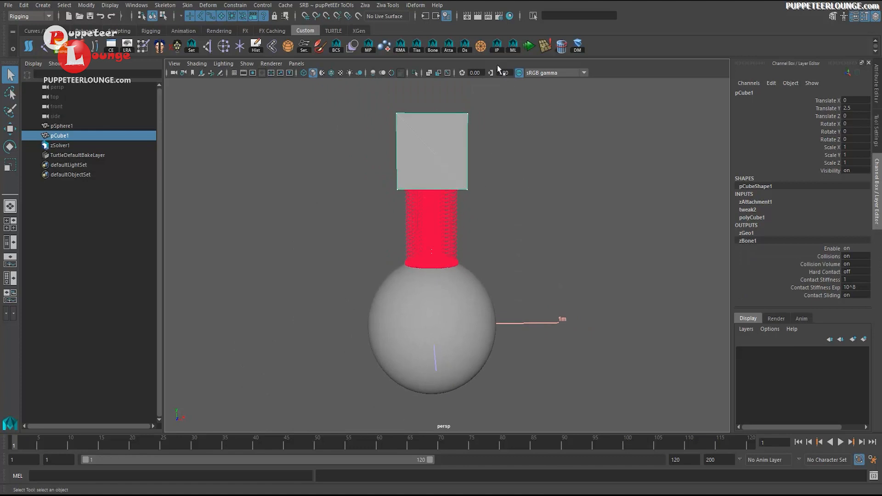
pyautogui.click(495, 52)
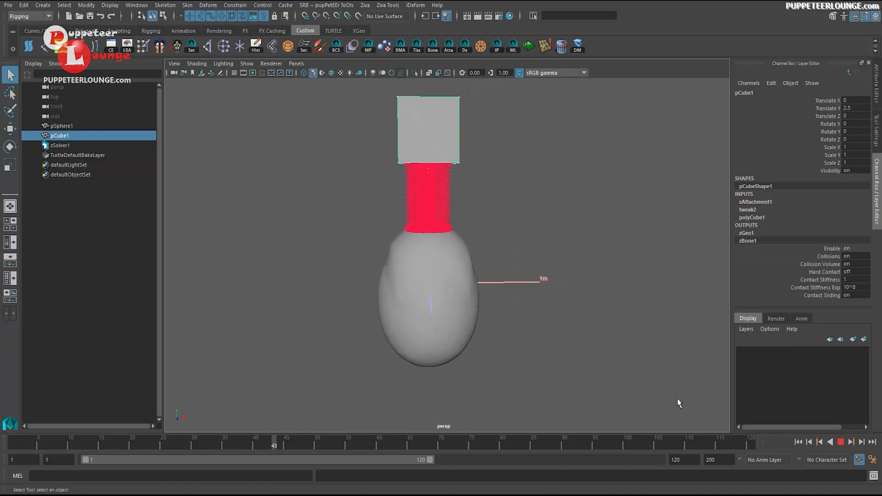
pyautogui.click(833, 444)
# Step: Extend the end of the playback range to 15000 and start interactive playback again
pyautogui.doubleClick(688, 460)
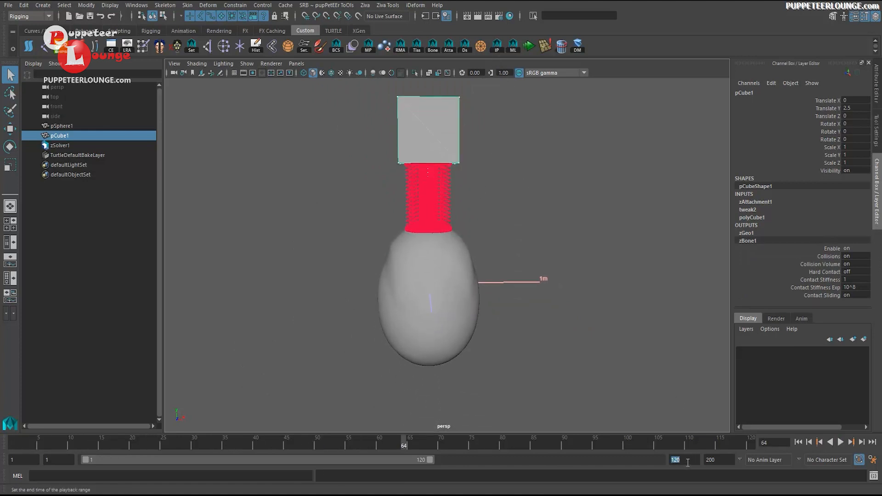
pyautogui.write('15000')
pyautogui.press('Return')
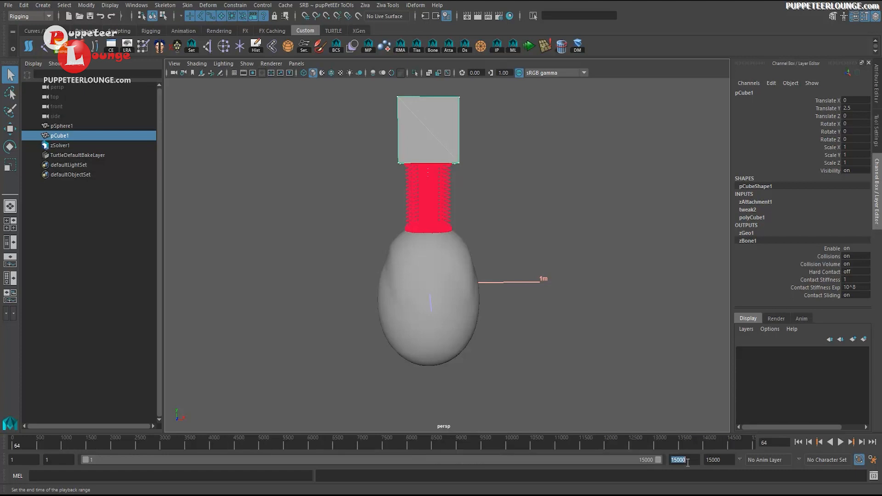
pyautogui.hotkey('alt', 'v')
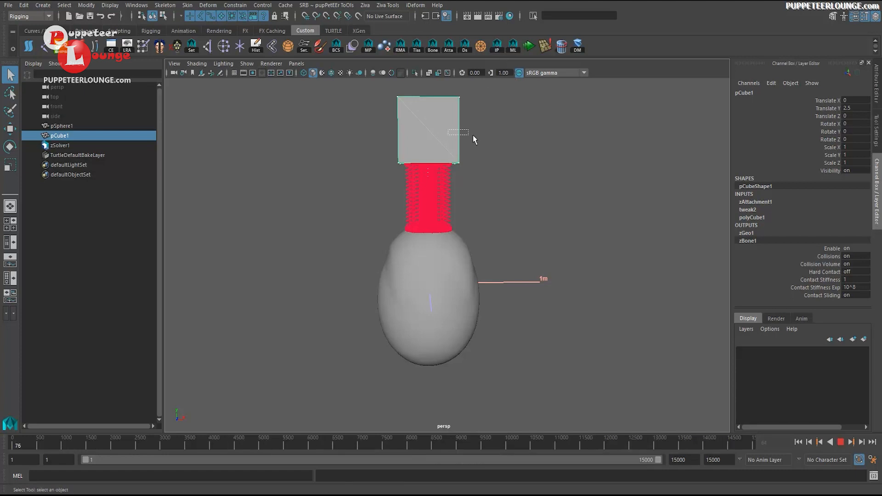
# Step: Move the cube to about -0.05, 2.163, 0.046 during interactive playback, then stop the simulation and return to the first frame
pyautogui.press('w')
pyautogui.moveTo(432, 134); pyautogui.dragTo(423, 171)
pyautogui.click(841, 442)
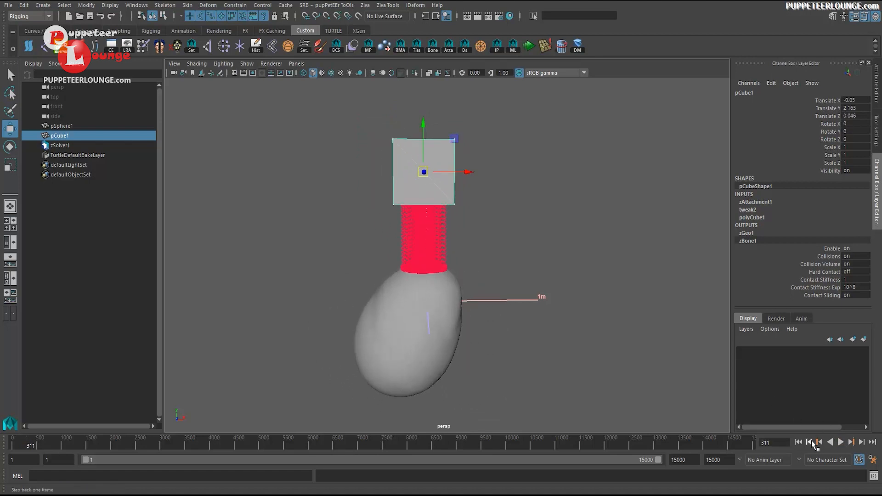
pyautogui.click(798, 442)
# Step: Select the sphere and display its tissue's tetrahedral mesh to inspect the Tet Size setting
pyautogui.keyDown('alt'); pyautogui.moveTo(417, 303); pyautogui.dragTo(417, 268); pyautogui.keyUp('alt')
pyautogui.keyDown('alt'); pyautogui.moveTo(418, 268); pyautogui.dragTo(432, 268, button='right'); pyautogui.keyUp('alt')
pyautogui.keyDown('alt'); pyautogui.moveTo(431, 267); pyautogui.dragTo(423, 292, button='middle'); pyautogui.keyUp('alt')
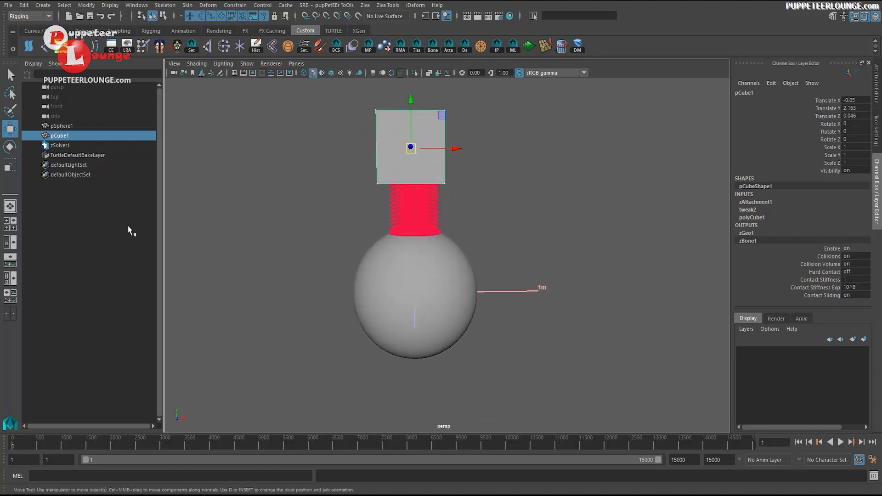
pyautogui.click(64, 146)
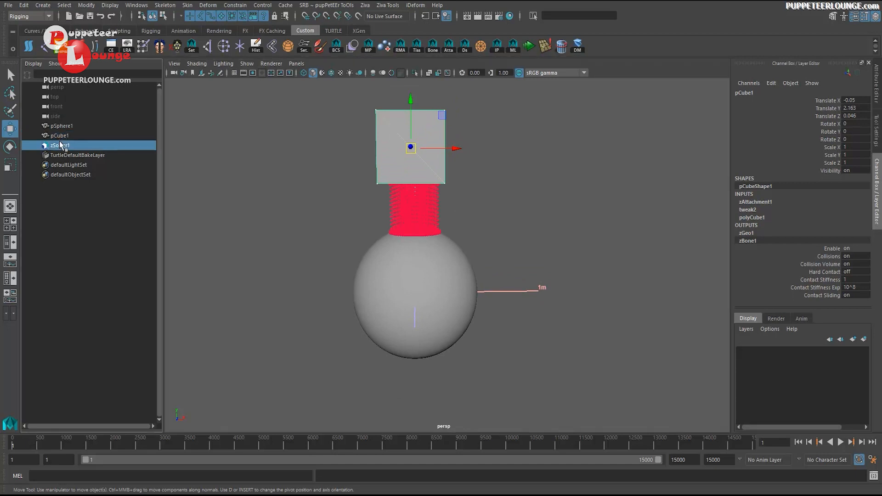
pyautogui.click(61, 129)
pyautogui.click(507, 245)
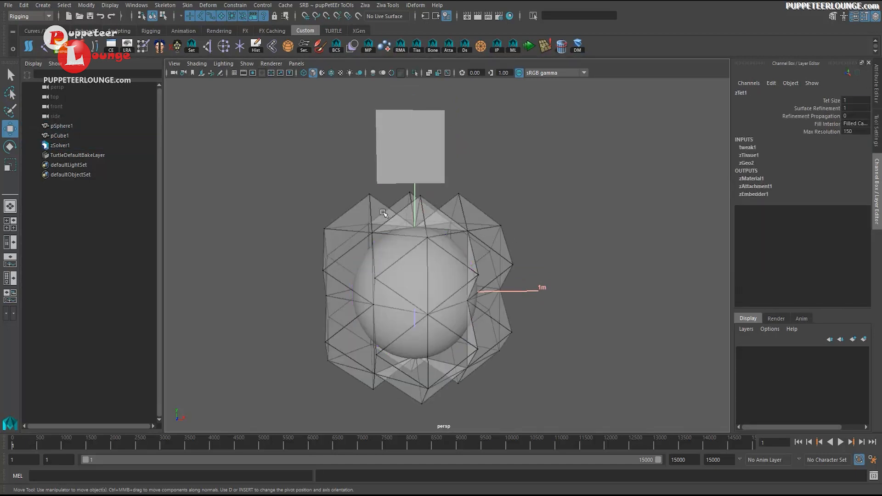
pyautogui.click(825, 100)
pyautogui.click(847, 100)
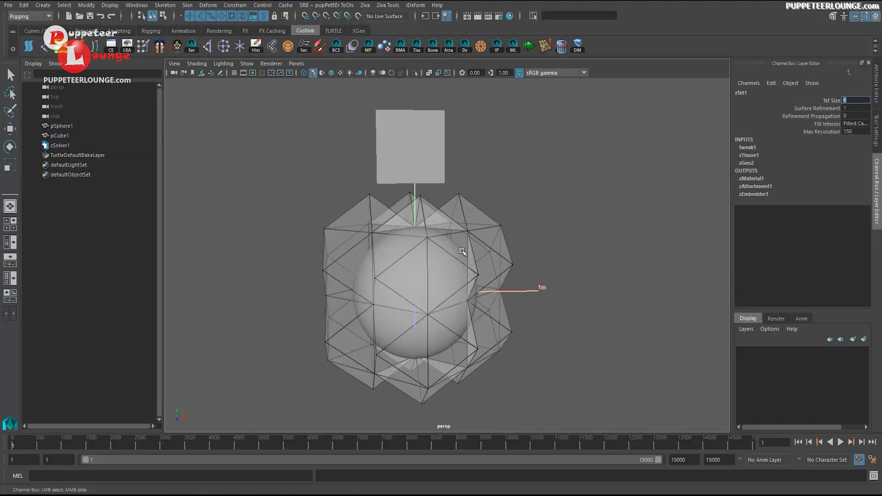
# Step: Shift the cube during interactive playback to test the coarse tissue mesh, undo the shift, and return to the first frame
pyautogui.click(428, 162)
pyautogui.press('w')
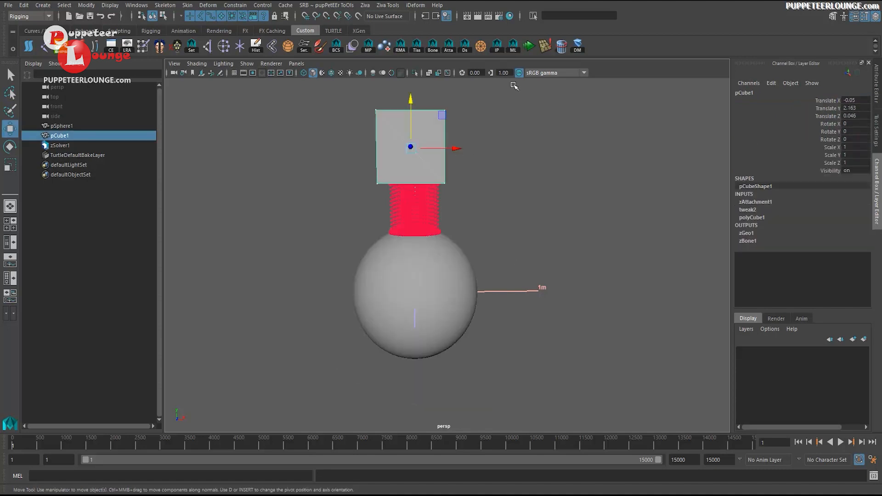
pyautogui.hotkey('alt', 'v')
pyautogui.moveTo(420, 153)
pyautogui.mouseDown()
pyautogui.moveTo(439, 143)
pyautogui.moveTo(398, 142)
pyautogui.moveTo(426, 147)
pyautogui.mouseUp()
pyautogui.moveTo(402, 149); pyautogui.dragTo(415, 148)
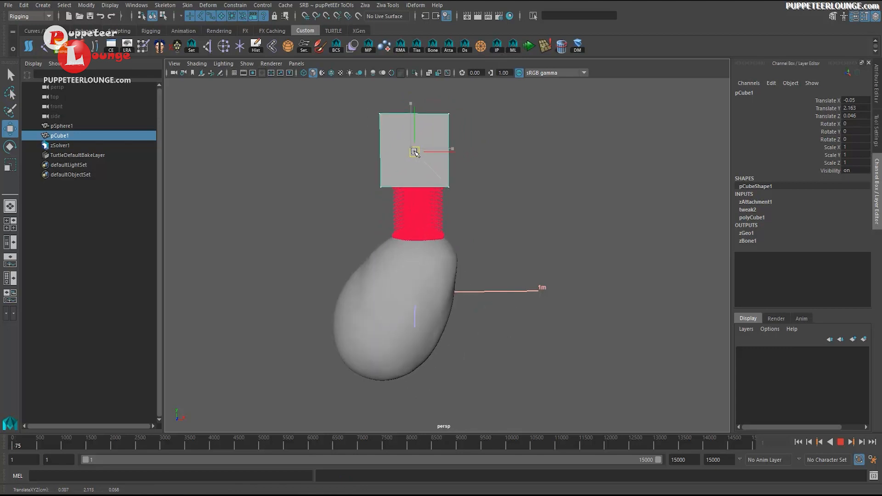
pyautogui.hotkey('ctrl', 'z')
pyautogui.click(840, 442)
pyautogui.click(798, 443)
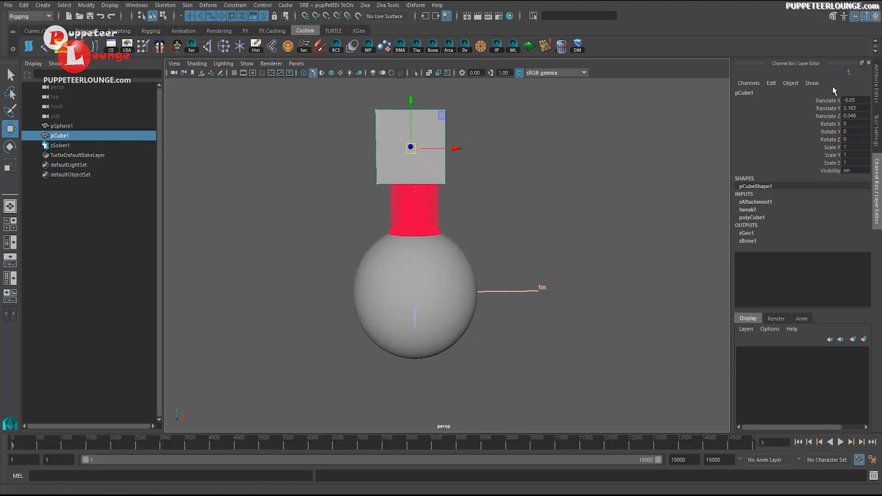
# Step: Set the sphere tissue's Tet Size to 0.1 and test it in interactive playback with the cube selected, returning to the first frame
pyautogui.click(435, 270)
pyautogui.moveTo(479, 210); pyautogui.dragTo(500, 225)
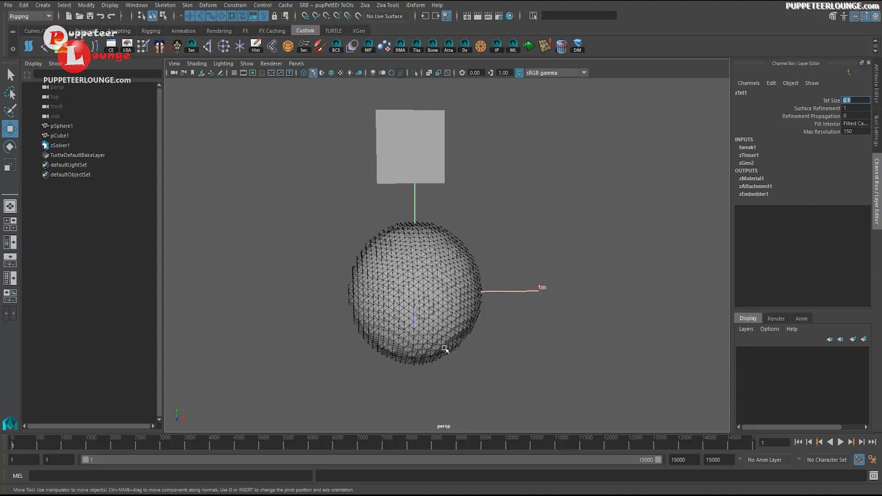
pyautogui.click(440, 169)
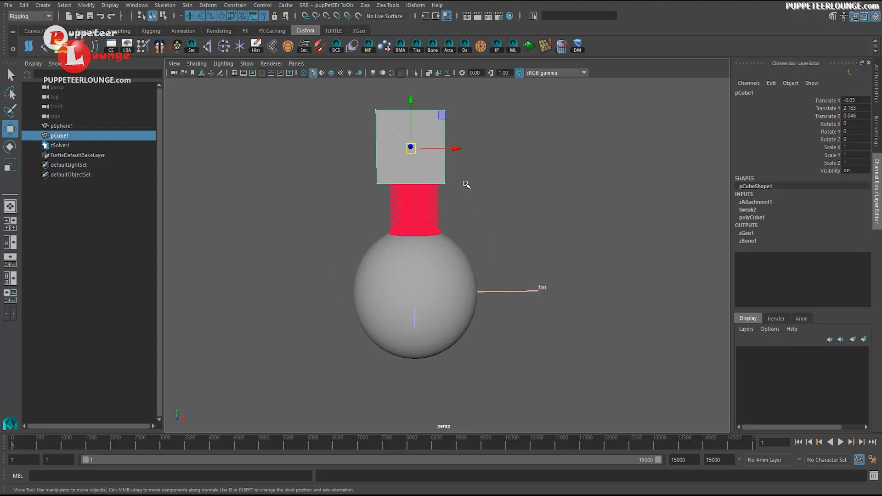
pyautogui.hotkey('alt', 'v')
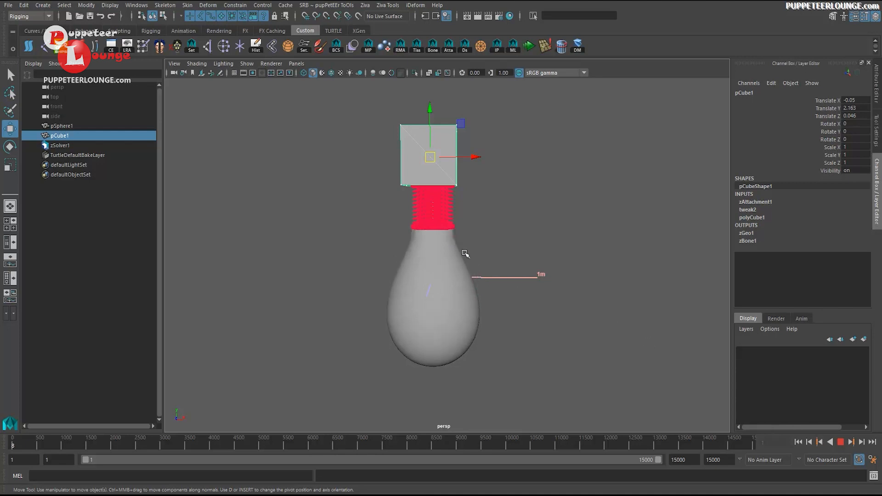
pyautogui.click(842, 442)
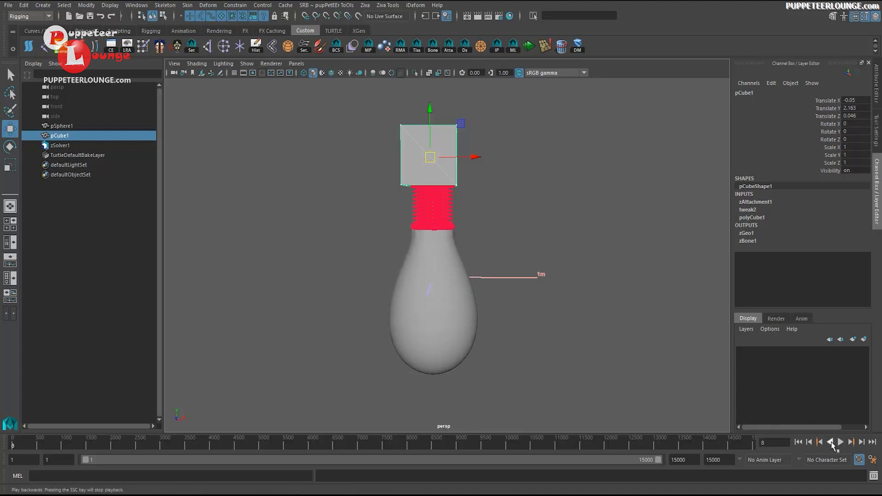
pyautogui.click(798, 442)
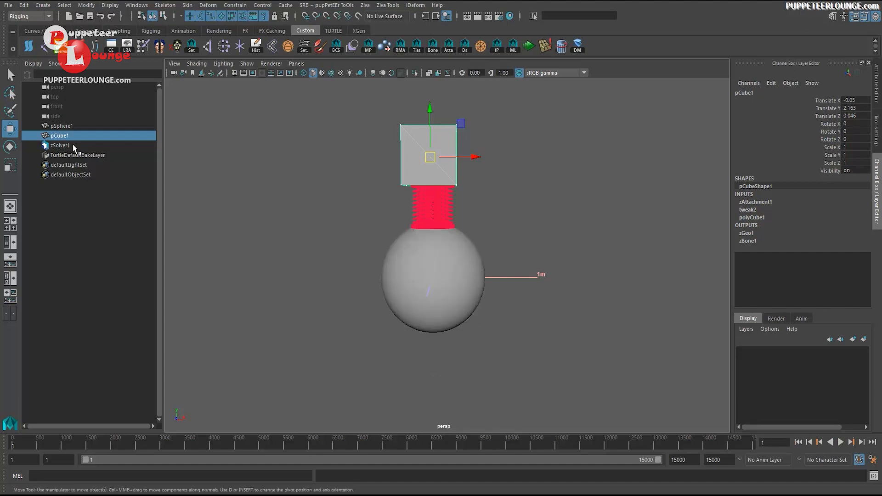
# Step: Set the Tet Size of pSphere1's zTet1 node to 0.3
pyautogui.click(450, 256)
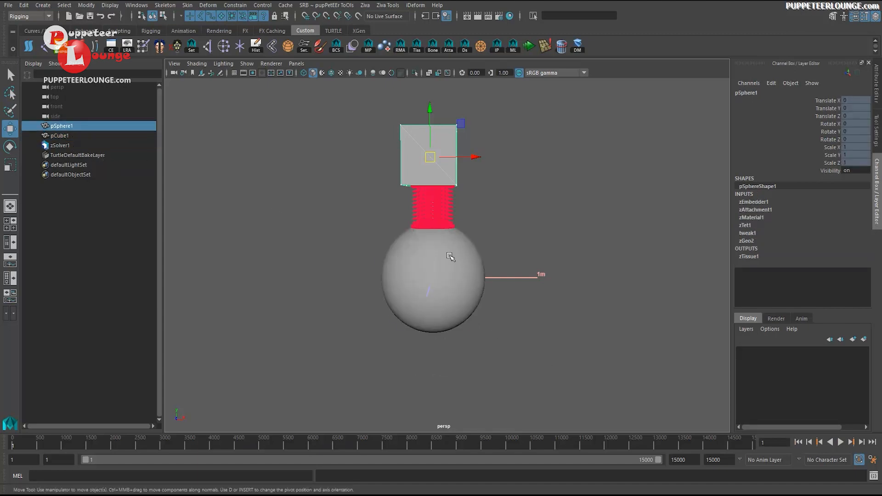
pyautogui.keyDown('alt'); pyautogui.moveTo(450, 256); pyautogui.dragTo(490, 269); pyautogui.keyUp('alt')
pyautogui.keyDown('alt'); pyautogui.moveTo(490, 269); pyautogui.dragTo(439, 228, button='right'); pyautogui.keyUp('alt')
pyautogui.click(462, 220)
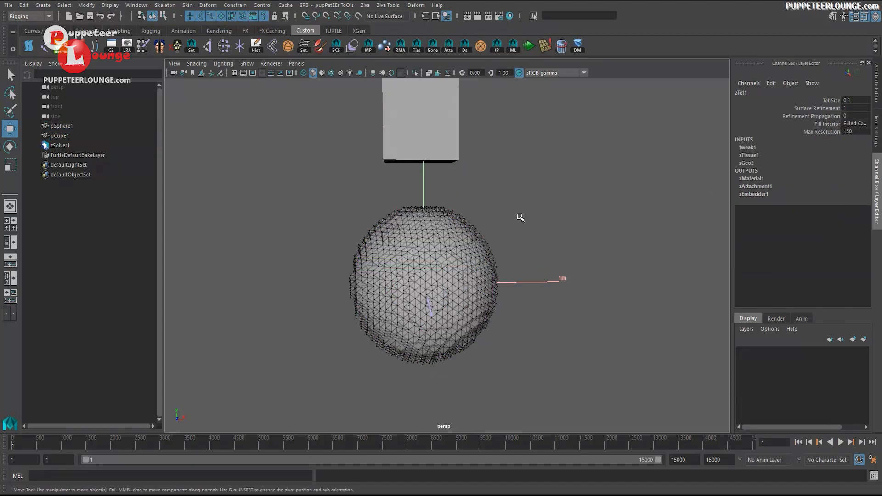
pyautogui.doubleClick(851, 101)
pyautogui.write('0.3')
pyautogui.press('Return')
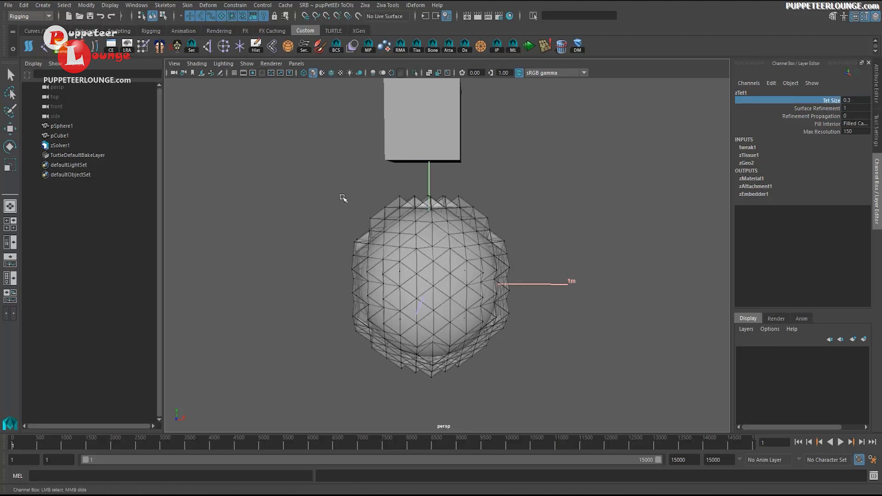
# Step: Test the coarser tet mesh in interactive playback by moving the cube, and return to the first frame
pyautogui.click(455, 156)
pyautogui.press('w')
pyautogui.click(497, 45)
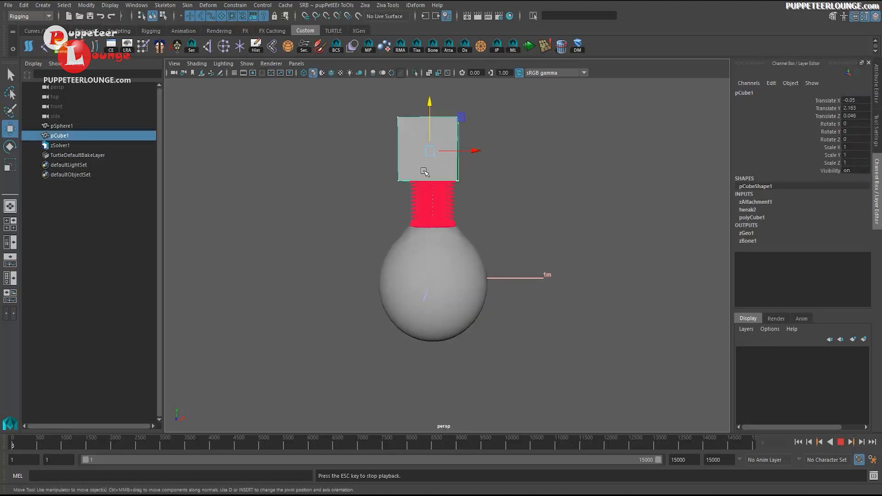
pyautogui.moveTo(433, 156); pyautogui.dragTo(421, 184)
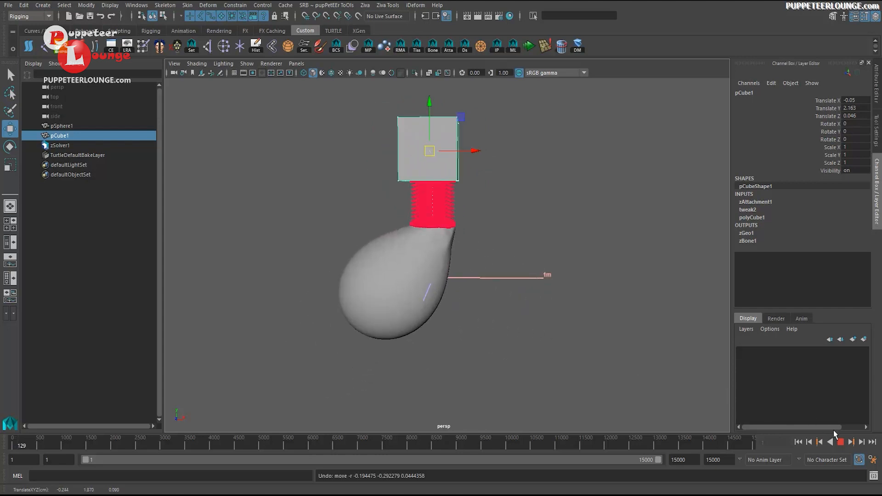
pyautogui.click(840, 442)
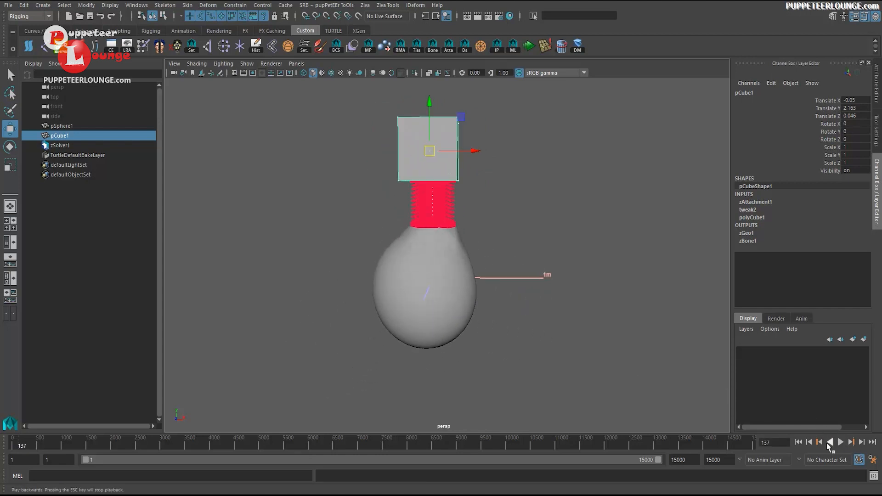
pyautogui.click(798, 442)
# Step: Set the sphere's zMaterial1 Youngs Modulus Exp to 10^8
pyautogui.click(451, 292)
pyautogui.doubleClick(747, 218)
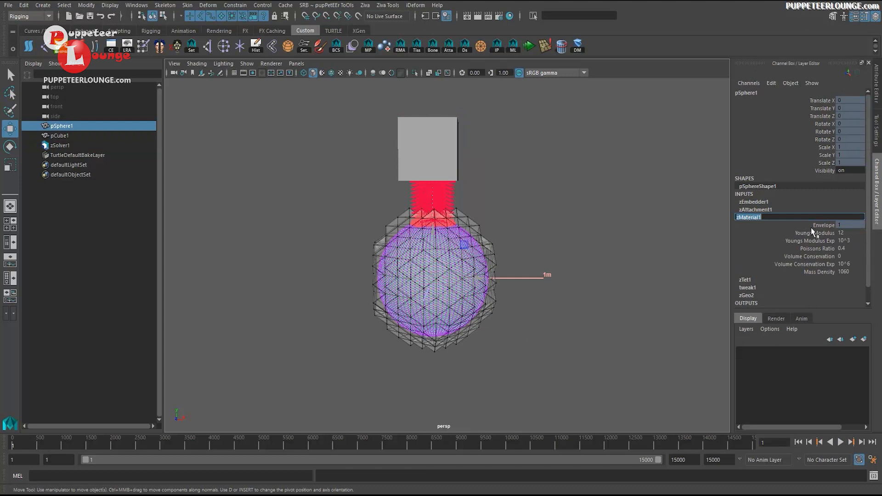
pyautogui.click(821, 240)
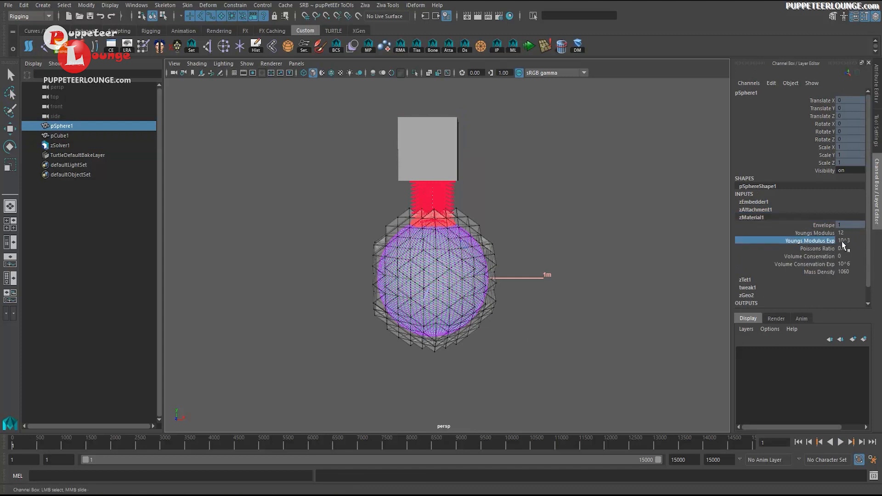
pyautogui.click(845, 241)
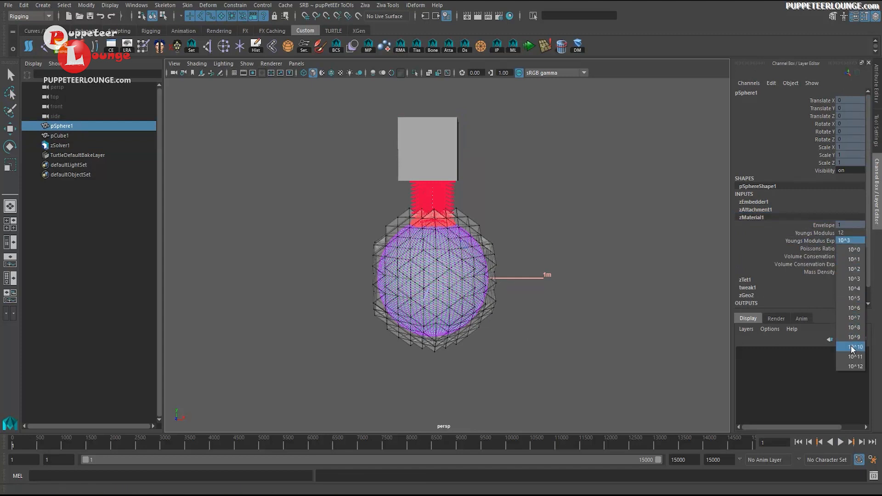
pyautogui.click(848, 327)
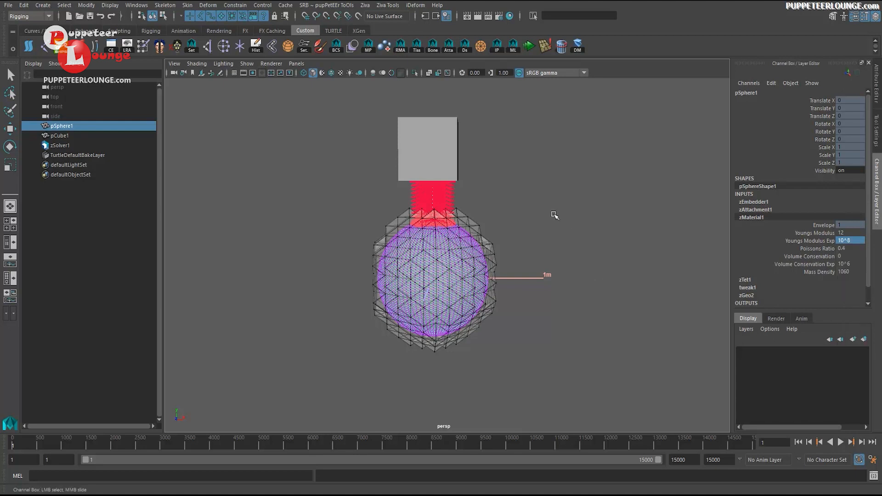
# Step: Test the 10^8 stiffness in interactive playback by moving pCube1, undo the move and rewind to the first frame
pyautogui.click(444, 146)
pyautogui.press('w')
pyautogui.click(493, 51)
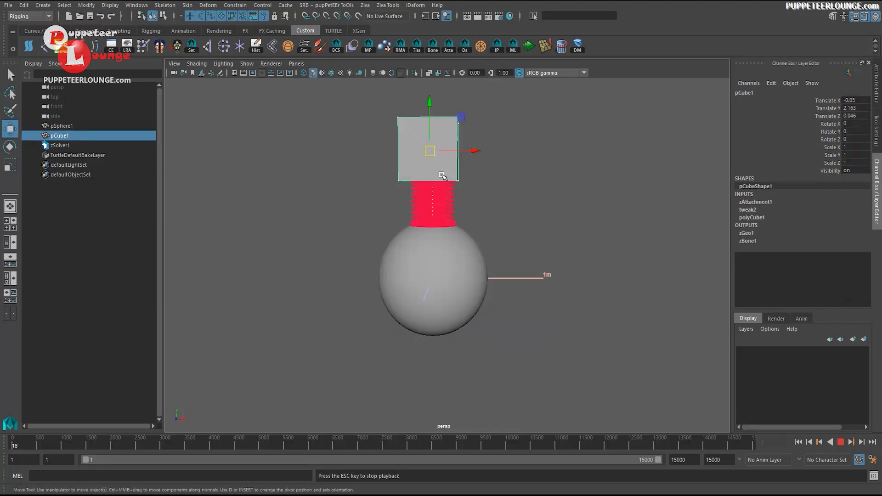
pyautogui.moveTo(414, 141); pyautogui.dragTo(461, 180, button='middle')
pyautogui.hotkey('ctrl', 'z')
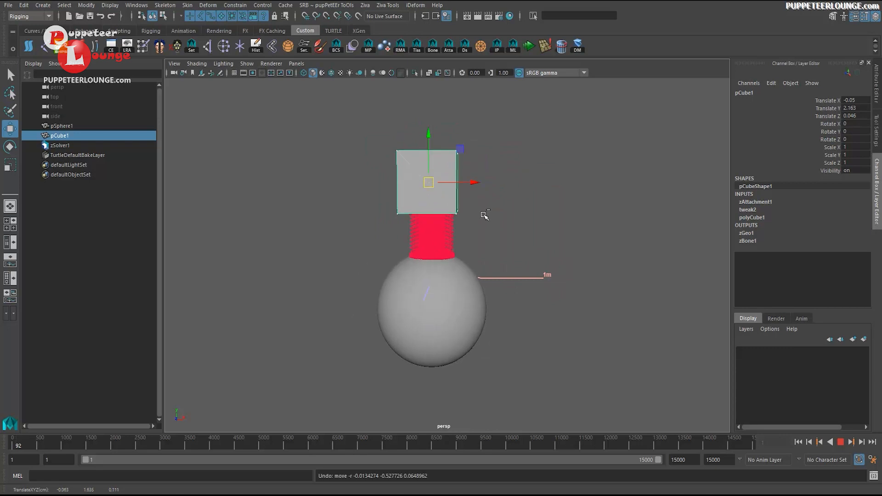
pyautogui.click(840, 442)
pyautogui.click(798, 442)
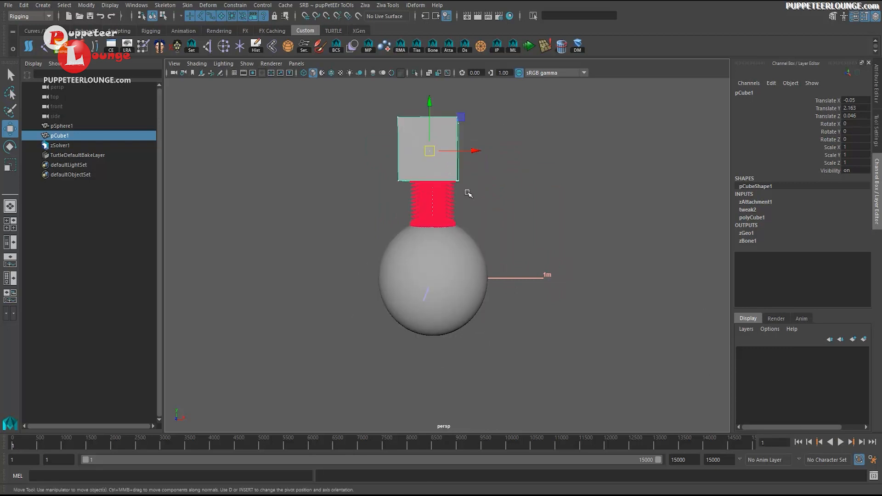
# Step: Set the Youngs Modulus Exp of the sphere's zMaterial1 back to 10^3
pyautogui.click(458, 250)
pyautogui.click(761, 216)
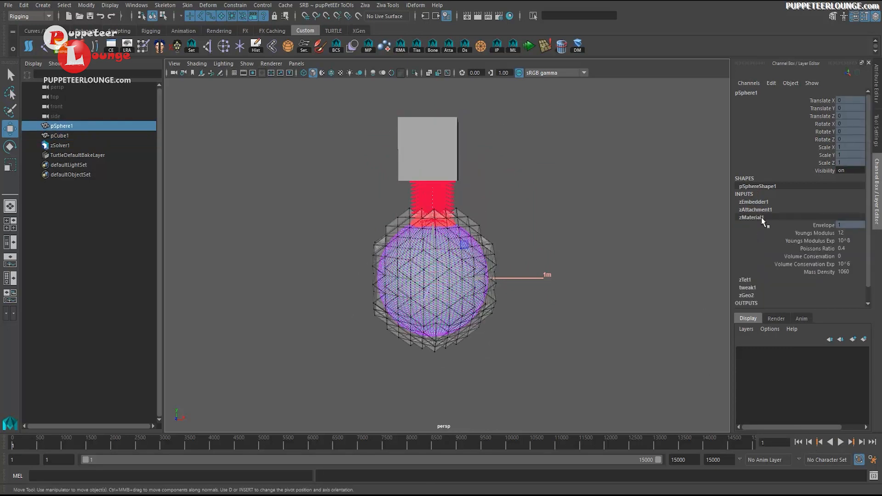
pyautogui.click(848, 242)
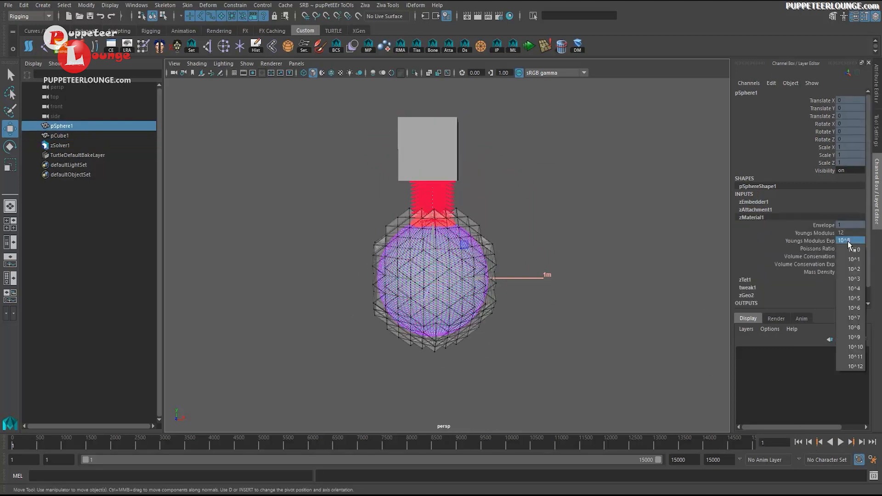
pyautogui.click(854, 278)
# Step: Test the 10^3 stiffness in interactive playback by moving the cube, and rewind to the first frame
pyautogui.click(446, 159)
pyautogui.click(500, 46)
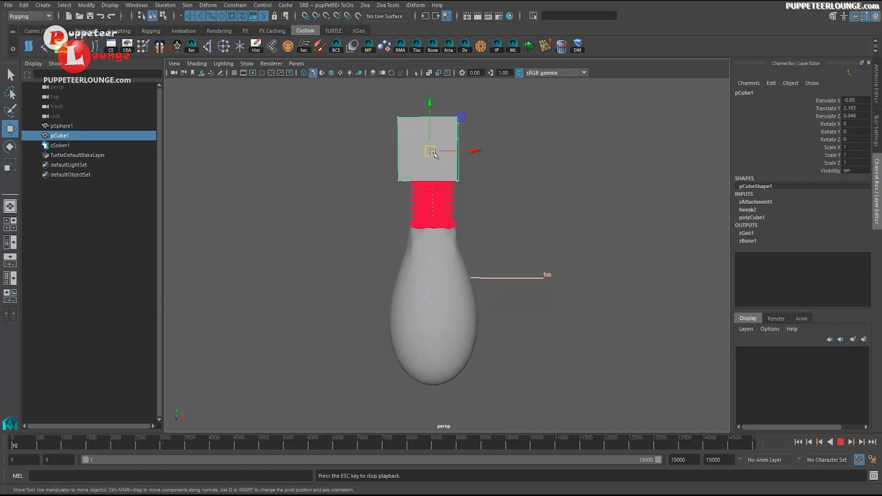
pyautogui.moveTo(430, 151); pyautogui.dragTo(449, 160)
pyautogui.click(841, 442)
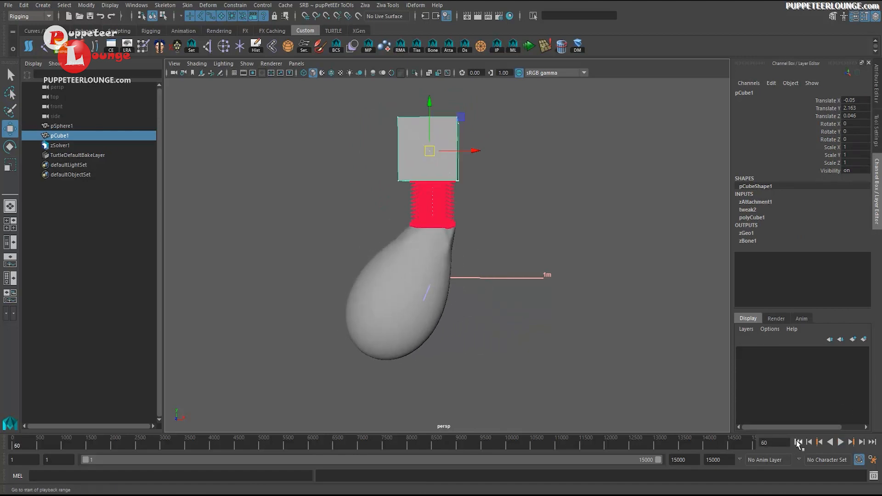
pyautogui.click(798, 443)
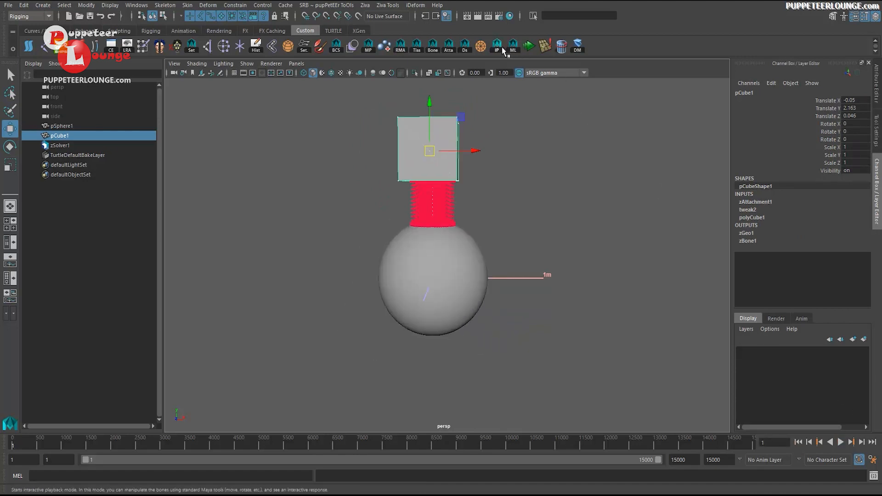
# Step: Set the sphere's zMaterial1 Youngs Modulus Exp to 10^5
pyautogui.click(472, 253)
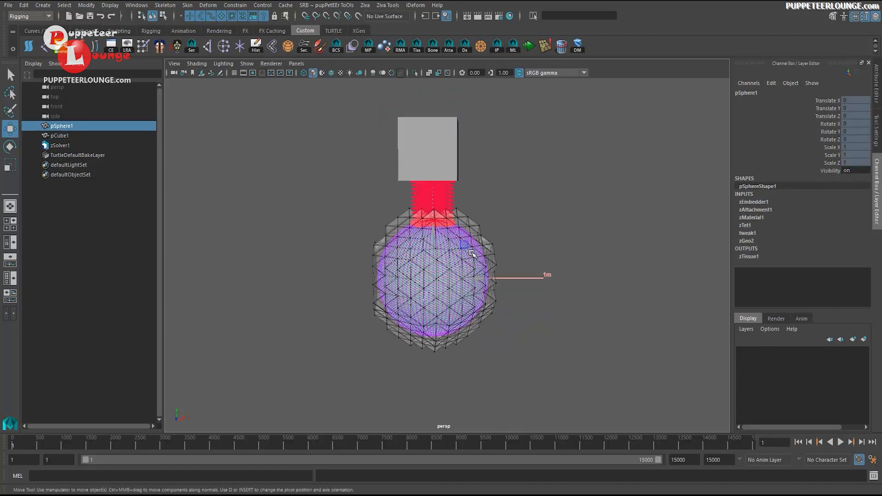
pyautogui.click(753, 218)
pyautogui.click(849, 240)
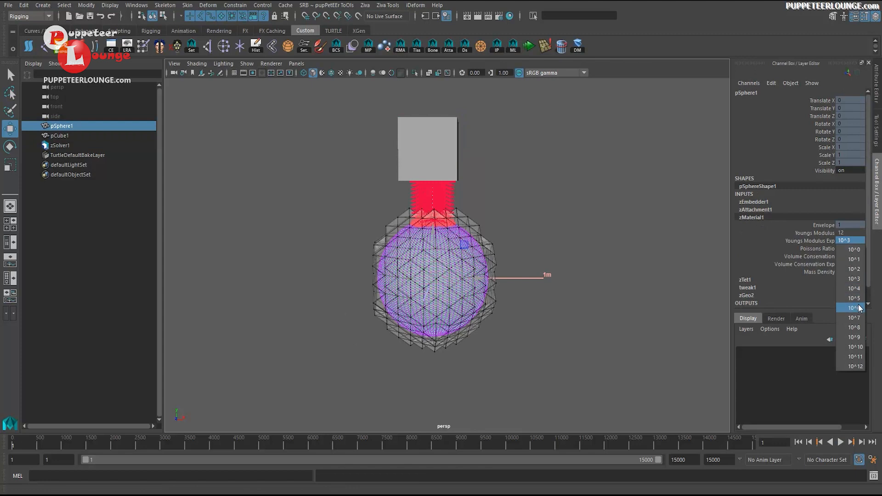
pyautogui.click(859, 309)
# Step: Test the 10^5 stiffness in interactive playback by moving the cube, and return to the first frame
pyautogui.click(457, 131)
pyautogui.hotkey('alt', 'v')
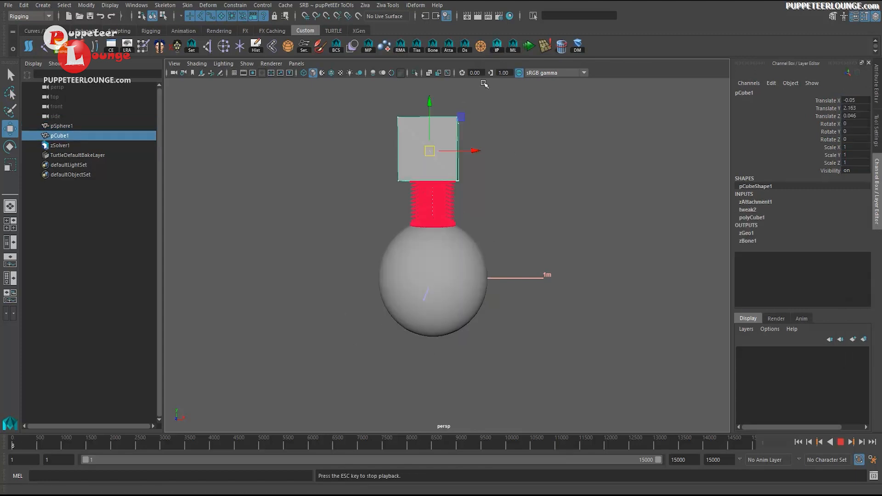
pyautogui.moveTo(414, 157)
pyautogui.mouseDown(button='middle')
pyautogui.moveTo(381, 145)
pyautogui.moveTo(416, 140)
pyautogui.mouseUp(button='middle')
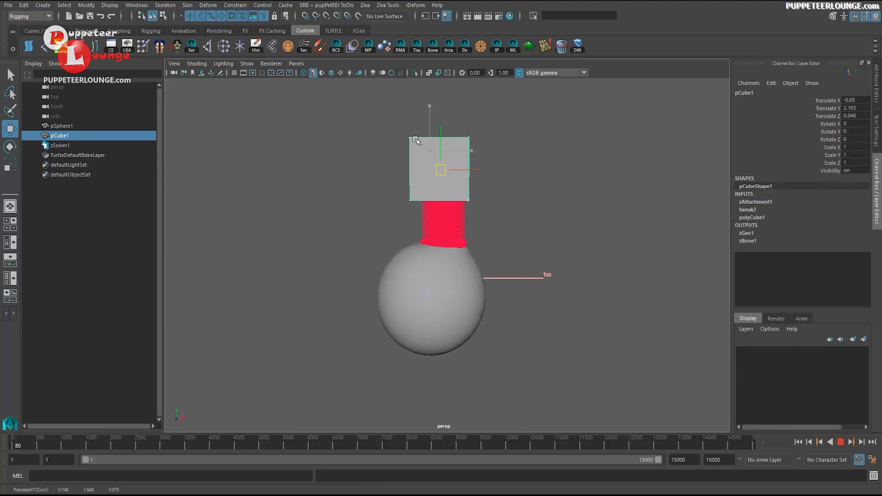
pyautogui.click(840, 442)
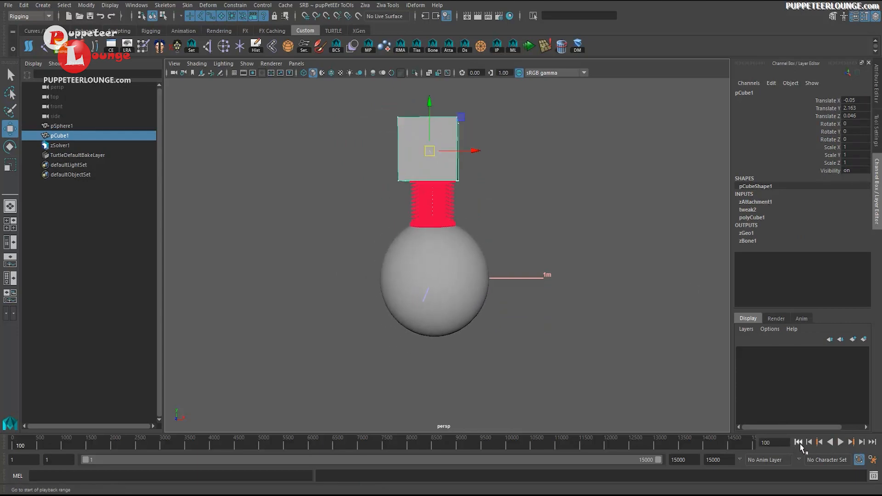
pyautogui.click(799, 445)
# Step: Select pSphere1 and set its zMaterial1 Youngs Modulus Exp to 10^3
pyautogui.moveTo(462, 317)
pyautogui.keyDown('alt'); pyautogui.mouseDown()
pyautogui.moveTo(431, 317)
pyautogui.moveTo(459, 319)
pyautogui.mouseUp(); pyautogui.keyUp('alt')
pyautogui.keyDown('alt'); pyautogui.moveTo(460, 319); pyautogui.dragTo(486, 331, button='right'); pyautogui.keyUp('alt')
pyautogui.press('q')
pyautogui.click(467, 264)
pyautogui.keyDown('alt'); pyautogui.moveTo(467, 264); pyautogui.dragTo(510, 288, button='right'); pyautogui.keyUp('alt')
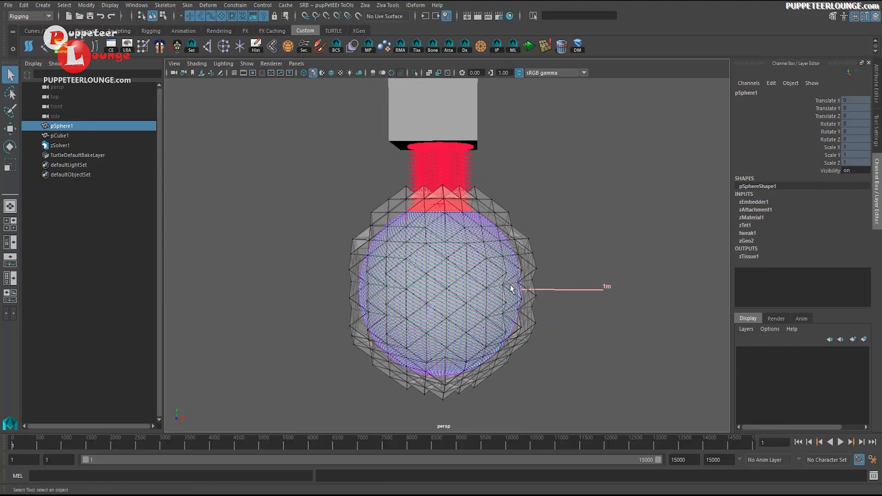
pyautogui.click(753, 217)
pyautogui.click(848, 241)
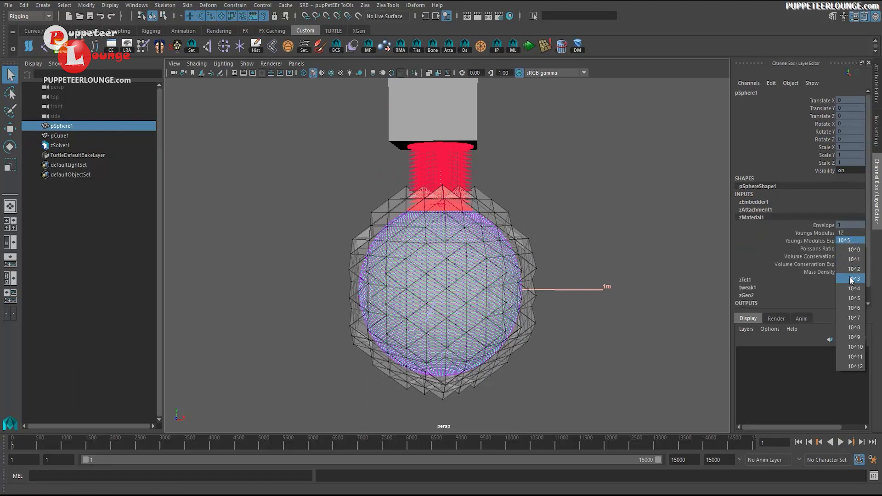
pyautogui.click(851, 280)
pyautogui.click(812, 247)
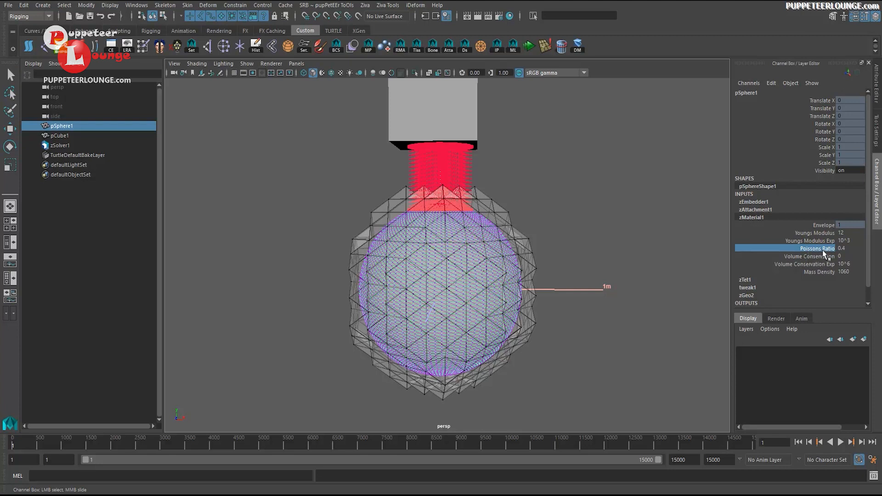
pyautogui.click(812, 233)
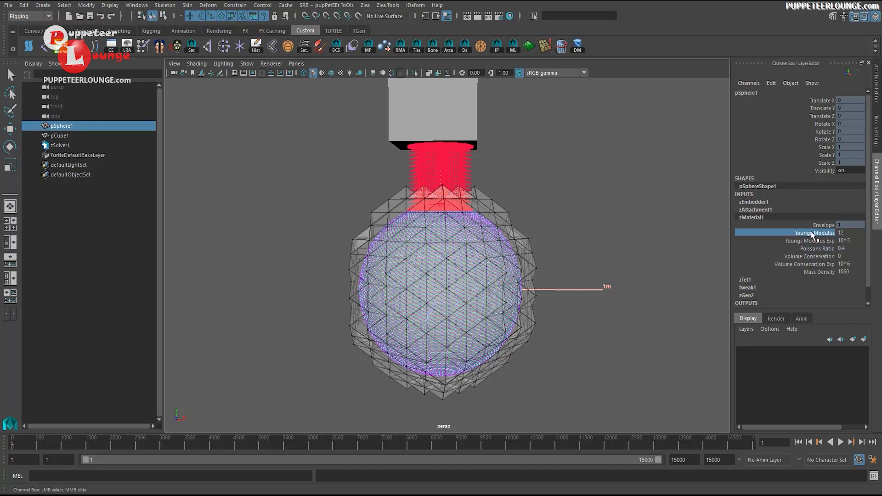
pyautogui.doubleClick(850, 234)
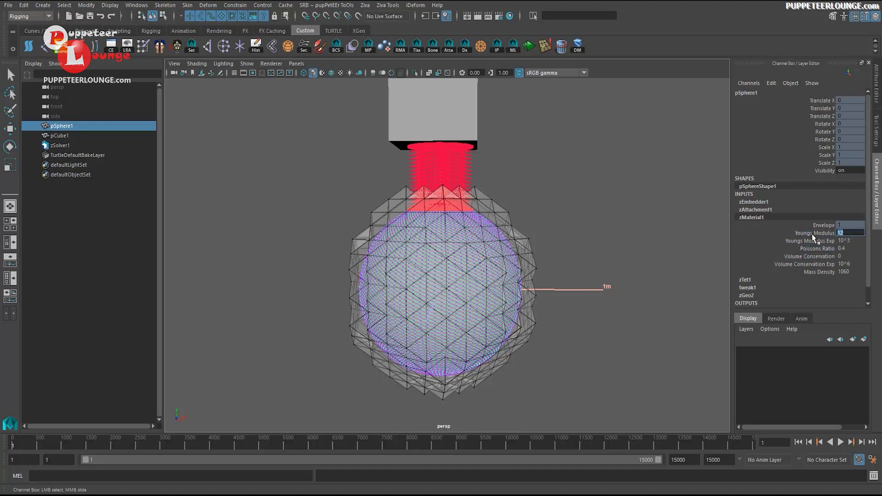
pyautogui.moveTo(812, 238); pyautogui.dragTo(817, 239)
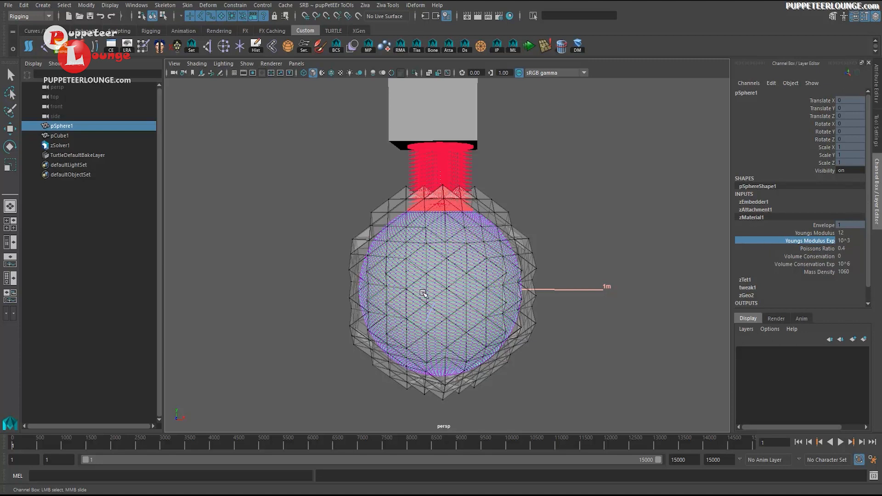
pyautogui.click(825, 250)
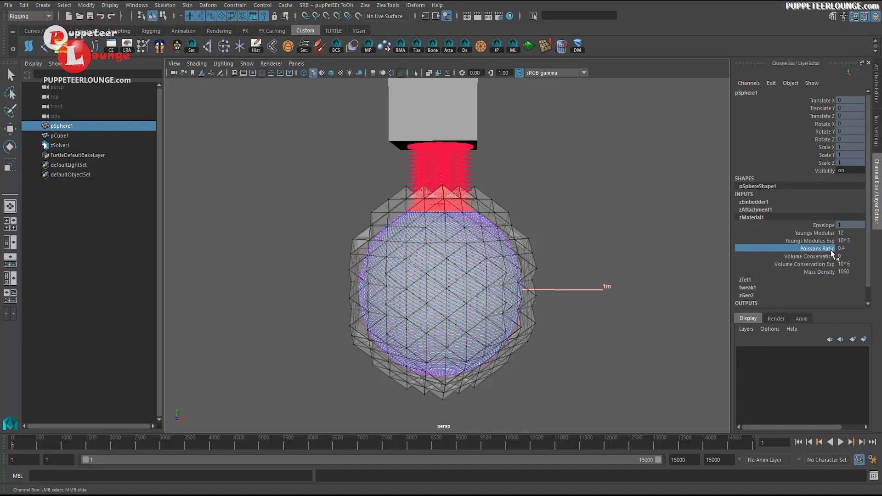
# Step: Set the Volume Conservation of the sphere's zMaterial1 to 1
pyautogui.click(791, 257)
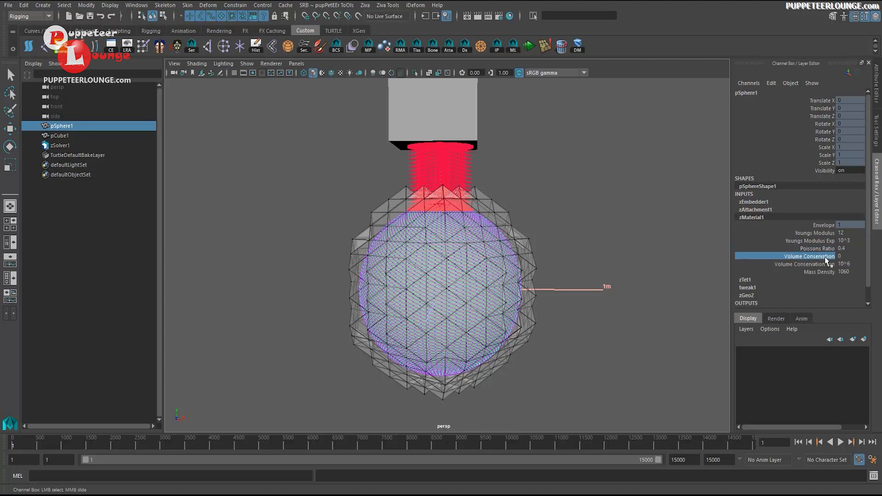
pyautogui.click(847, 255)
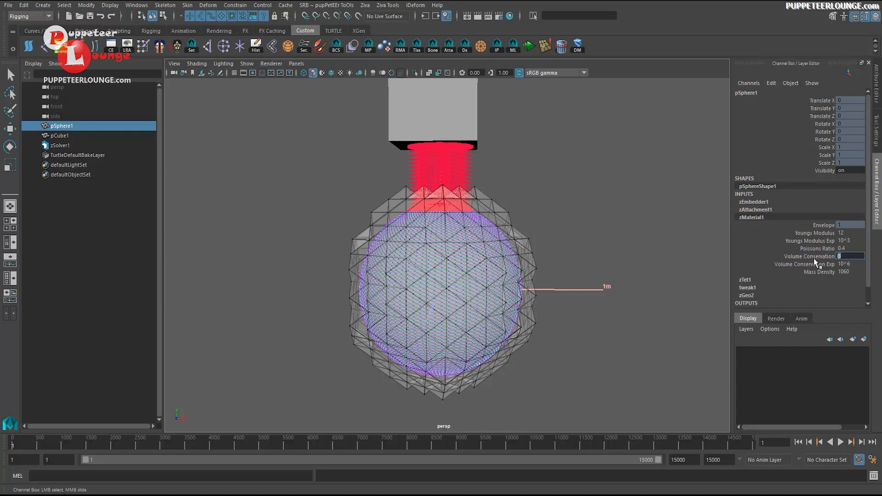
pyautogui.write('1')
pyautogui.press('Return')
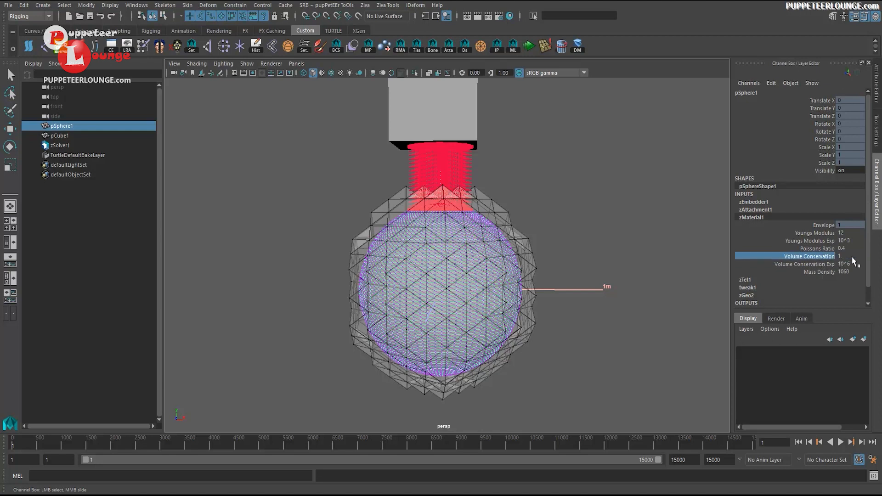
pyautogui.click(821, 264)
pyautogui.click(844, 263)
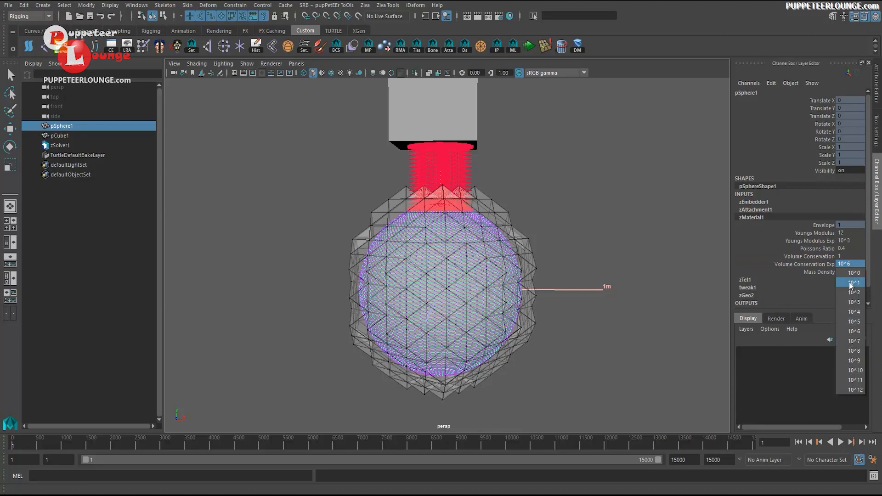
pyautogui.click(823, 263)
# Step: Test the Volume Conservation of 1 in interactive playback by moving the cube, and return to the first frame
pyautogui.scroll(-3, 523, 222)
pyautogui.click(464, 143)
pyautogui.press('w')
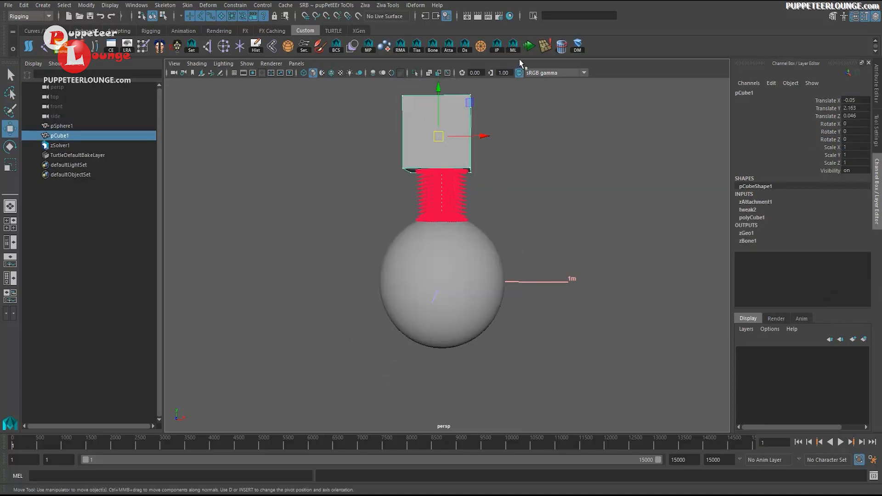
pyautogui.hotkey('alt', 'v')
pyautogui.moveTo(440, 136)
pyautogui.mouseDown()
pyautogui.moveTo(386, 140)
pyautogui.moveTo(434, 137)
pyautogui.moveTo(435, 128)
pyautogui.moveTo(426, 138)
pyautogui.moveTo(434, 124)
pyautogui.moveTo(437, 135)
pyautogui.mouseUp()
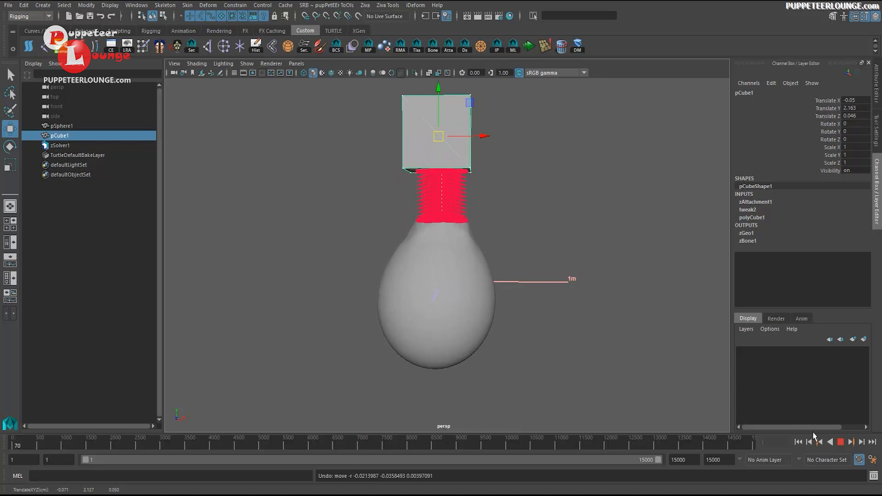
pyautogui.click(841, 443)
pyautogui.click(799, 442)
# Step: Select pSphere1 and set the Volume Conservation of its zMaterial1 to 0.3
pyautogui.keyDown('alt'); pyautogui.moveTo(494, 293); pyautogui.dragTo(494, 312, button='middle'); pyautogui.keyUp('alt')
pyautogui.keyDown('alt'); pyautogui.moveTo(494, 312); pyautogui.dragTo(502, 301, button='right'); pyautogui.keyUp('alt')
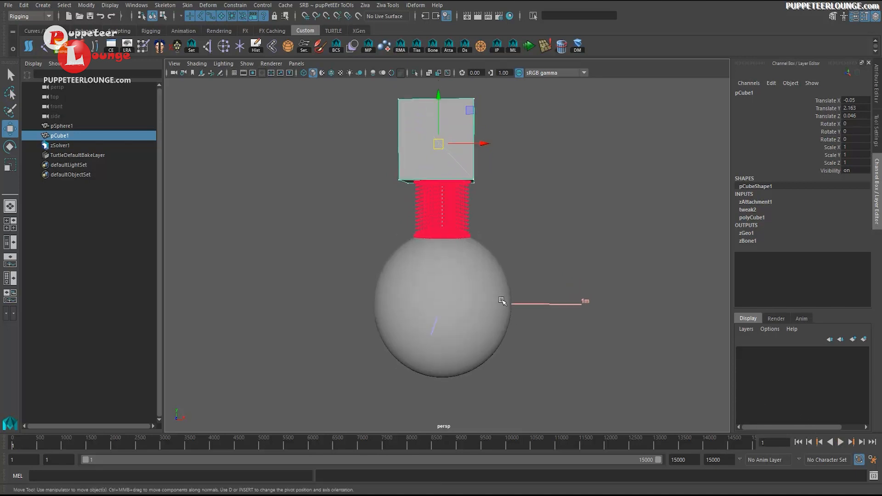
pyautogui.keyDown('alt'); pyautogui.moveTo(501, 301); pyautogui.dragTo(508, 319, button='middle'); pyautogui.keyUp('alt')
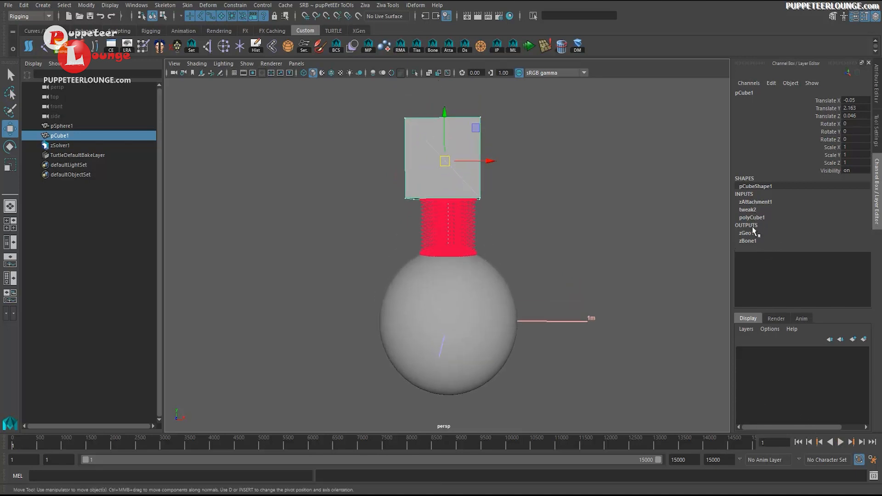
pyautogui.keyDown('alt'); pyautogui.moveTo(520, 225); pyautogui.dragTo(514, 247, button='middle'); pyautogui.keyUp('alt')
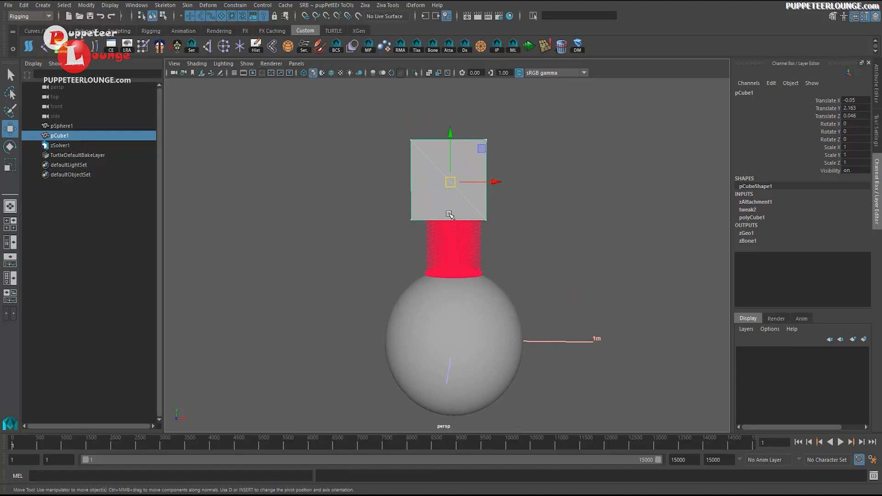
pyautogui.click(516, 240)
pyautogui.click(493, 300)
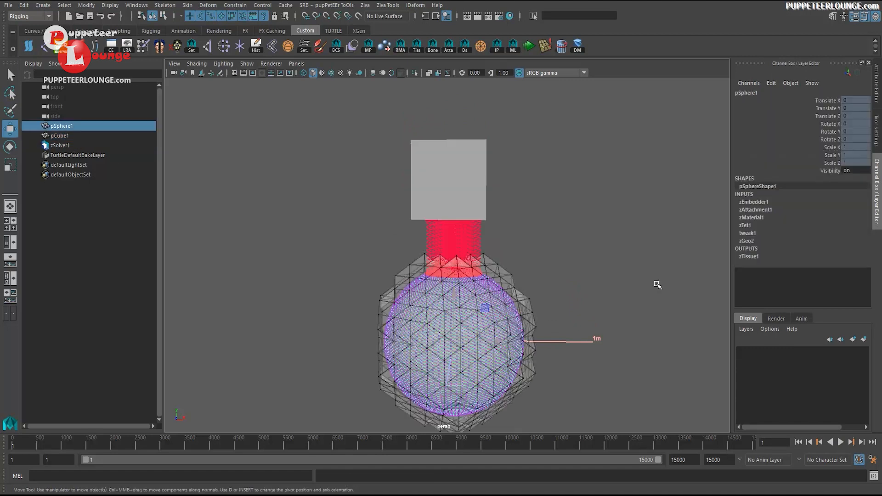
pyautogui.click(765, 217)
pyautogui.doubleClick(845, 256)
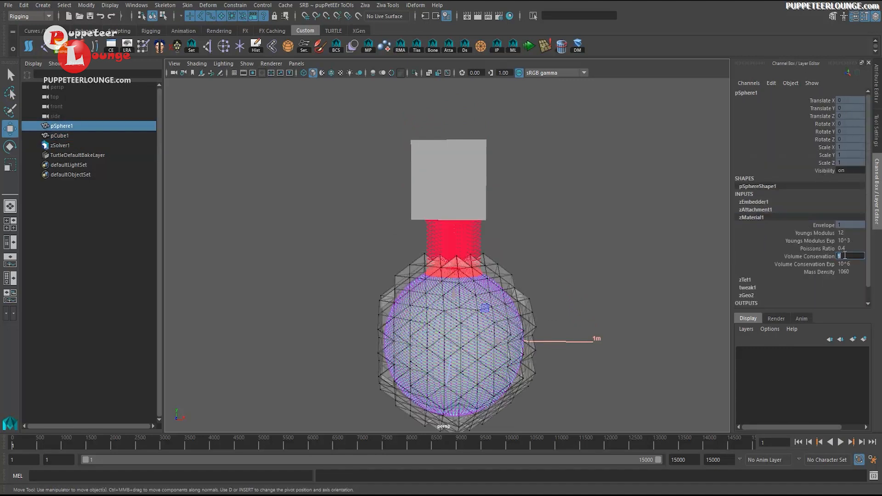
pyautogui.click(826, 250)
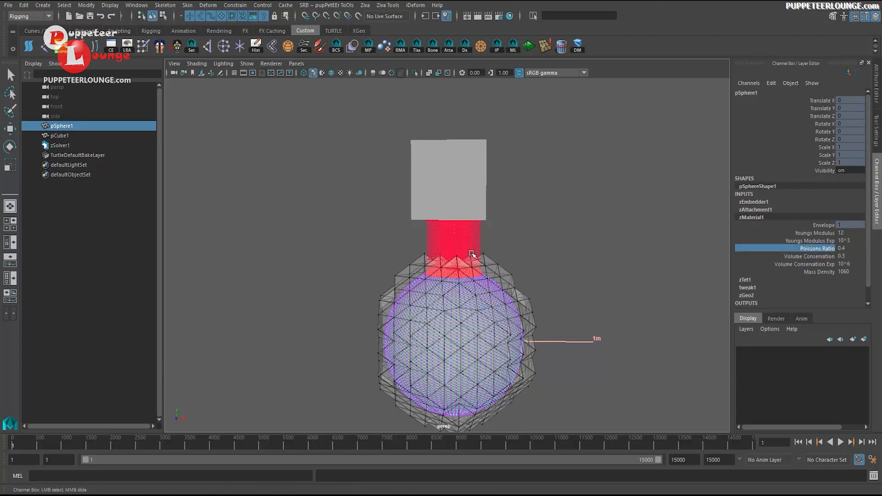
# Step: Select zAttachment1 between the cube and the sphere and set its Stiffness Exp to 10^1
pyautogui.scroll(2, 467, 251)
pyautogui.moveTo(551, 245); pyautogui.dragTo(500, 263)
pyautogui.scroll(1, 500, 264)
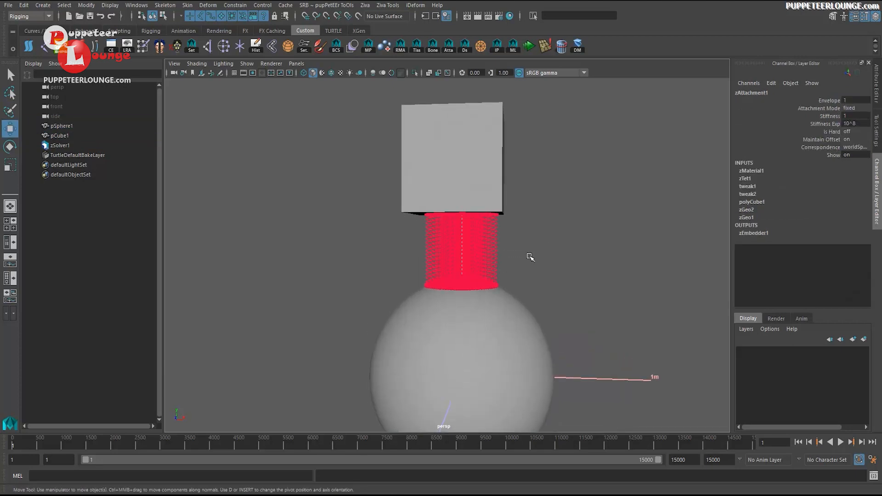
pyautogui.keyDown('alt'); pyautogui.moveTo(530, 258); pyautogui.dragTo(527, 233, button='middle'); pyautogui.keyUp('alt')
pyautogui.keyDown('alt'); pyautogui.moveTo(441, 258); pyautogui.dragTo(519, 233); pyautogui.keyUp('alt')
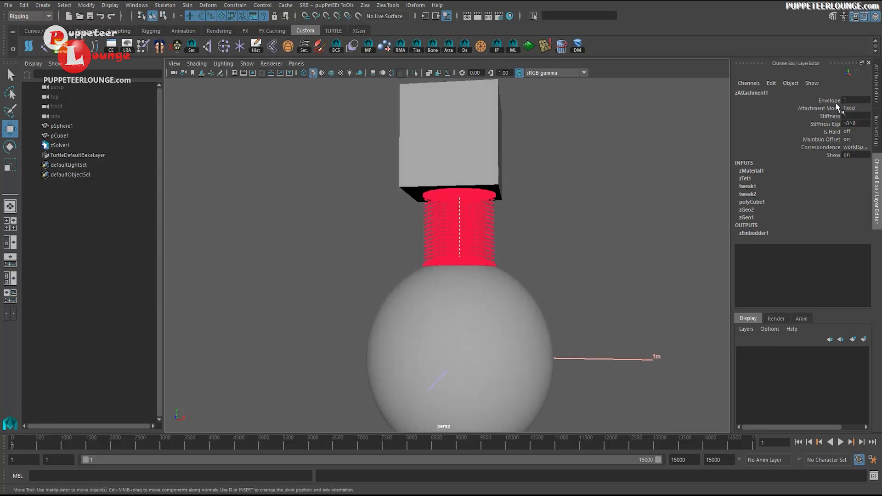
pyautogui.click(826, 124)
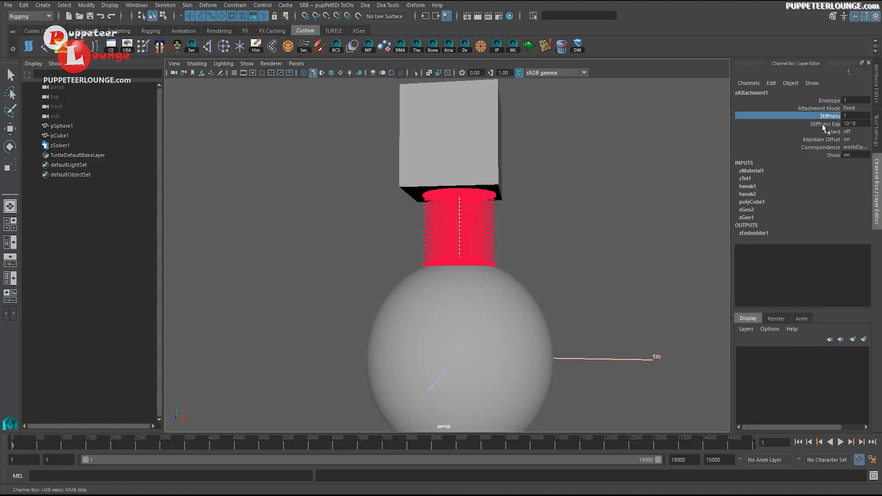
pyautogui.click(850, 123)
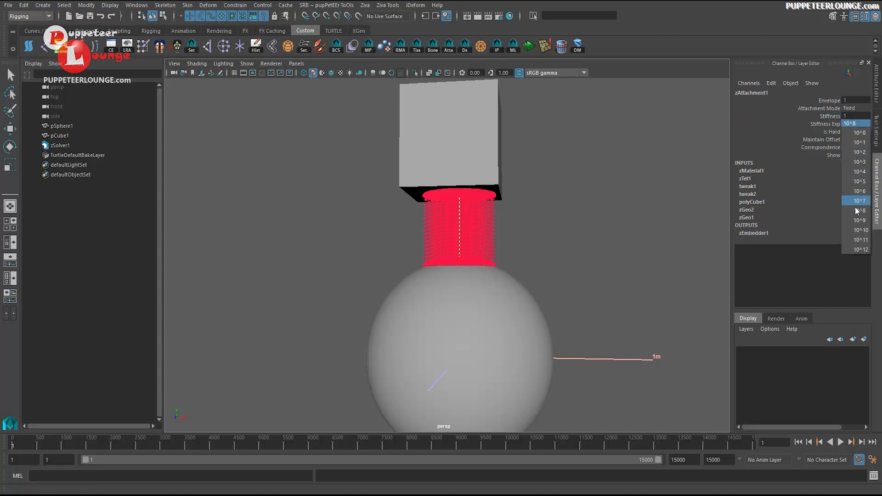
pyautogui.click(827, 139)
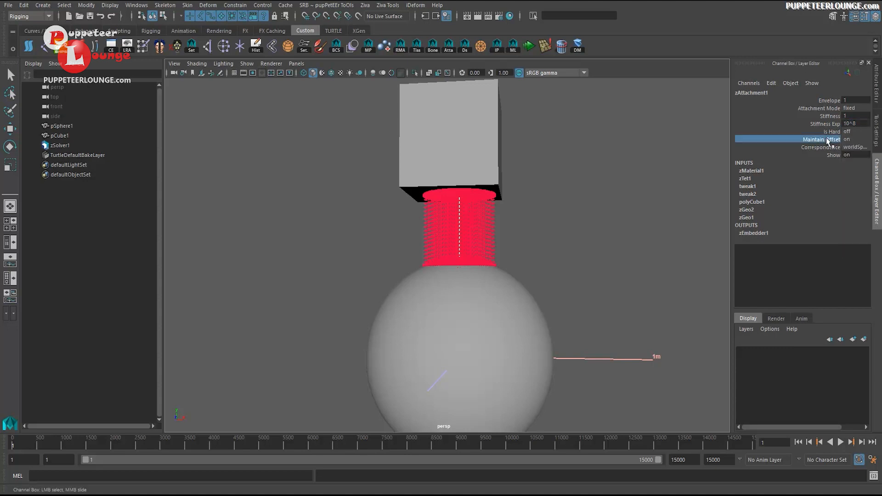
pyautogui.click(853, 115)
pyautogui.click(854, 124)
pyautogui.click(858, 142)
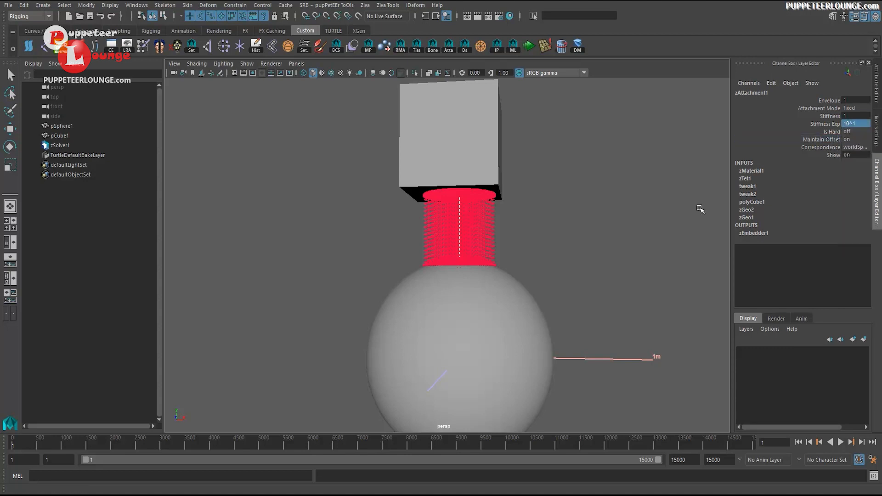
# Step: Test the 10^1 attachment stiffness in interactive playback by moving the cube upward, and return to the first frame
pyautogui.scroll(-4, 518, 223)
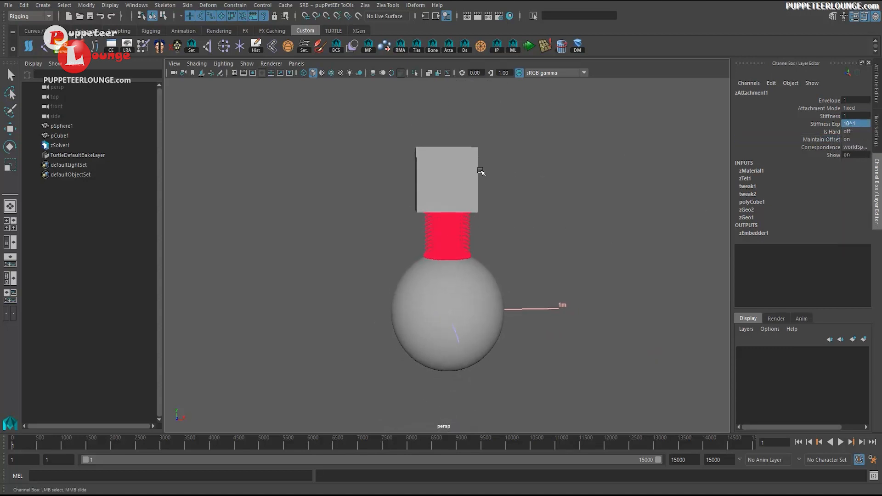
pyautogui.click(448, 181)
pyautogui.press('w')
pyautogui.hotkey('alt', 'v')
pyautogui.moveTo(445, 181); pyautogui.dragTo(449, 133)
pyautogui.keyDown('alt'); pyautogui.moveTo(498, 331); pyautogui.dragTo(257, 277, button='right'); pyautogui.keyUp('alt')
pyautogui.keyDown('alt'); pyautogui.moveTo(506, 372); pyautogui.dragTo(354, 337, button='right'); pyautogui.keyUp('alt')
pyautogui.keyDown('alt'); pyautogui.moveTo(481, 371); pyautogui.dragTo(475, 326, button='middle'); pyautogui.keyUp('alt')
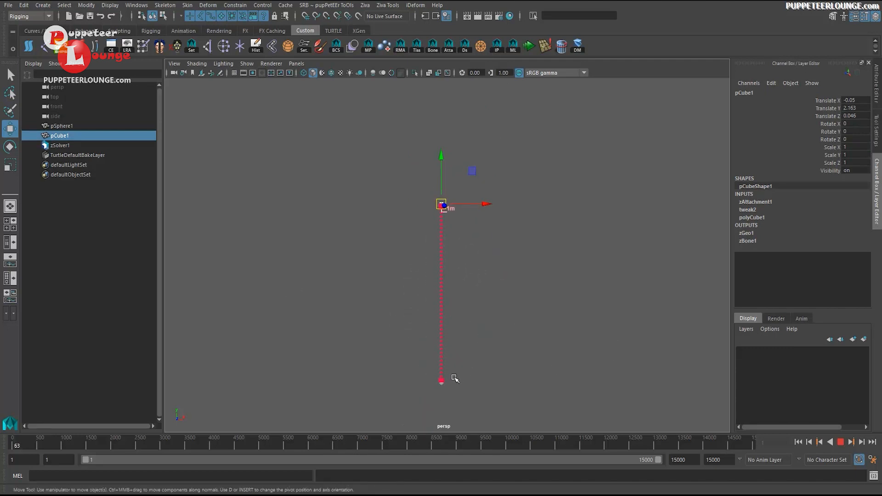
pyautogui.click(829, 445)
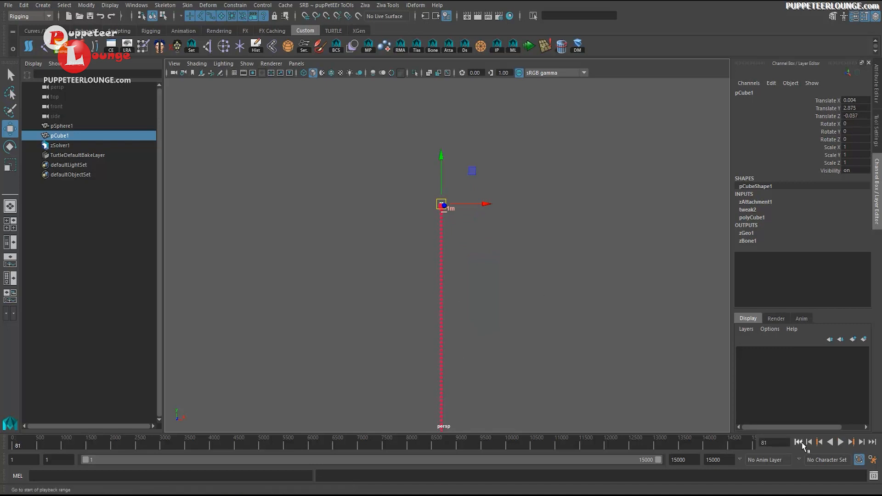
pyautogui.click(799, 444)
# Step: Reselect zAttachment1 and set its Stiffness Exp to 10^5
pyautogui.keyDown('alt'); pyautogui.moveTo(332, 285); pyautogui.dragTo(421, 238, button='right'); pyautogui.keyUp('alt')
pyautogui.keyDown('alt'); pyautogui.moveTo(354, 129); pyautogui.dragTo(366, 317, button='middle'); pyautogui.keyUp('alt')
pyautogui.keyDown('alt'); pyautogui.moveTo(381, 322); pyautogui.dragTo(641, 337, button='right'); pyautogui.keyUp('alt')
pyautogui.keyDown('alt'); pyautogui.moveTo(643, 331); pyautogui.dragTo(653, 311, button='middle'); pyautogui.keyUp('alt')
pyautogui.click(427, 297)
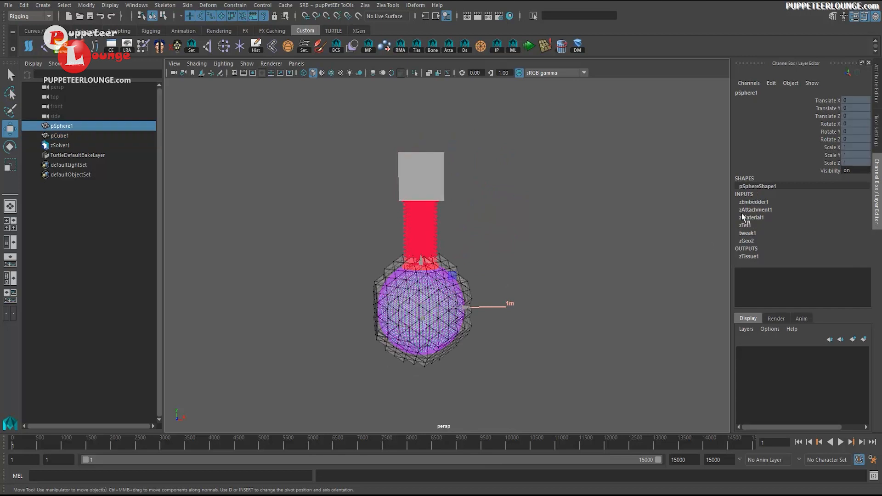
pyautogui.click(760, 218)
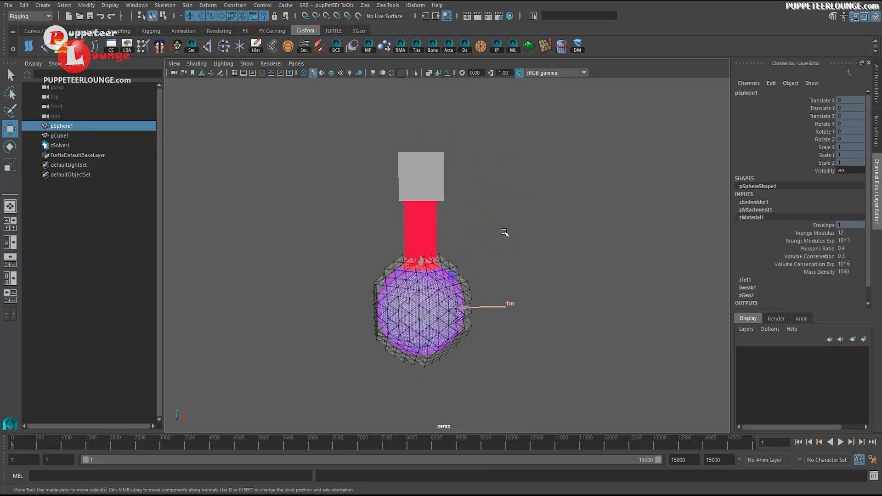
pyautogui.click(406, 243)
pyautogui.click(844, 124)
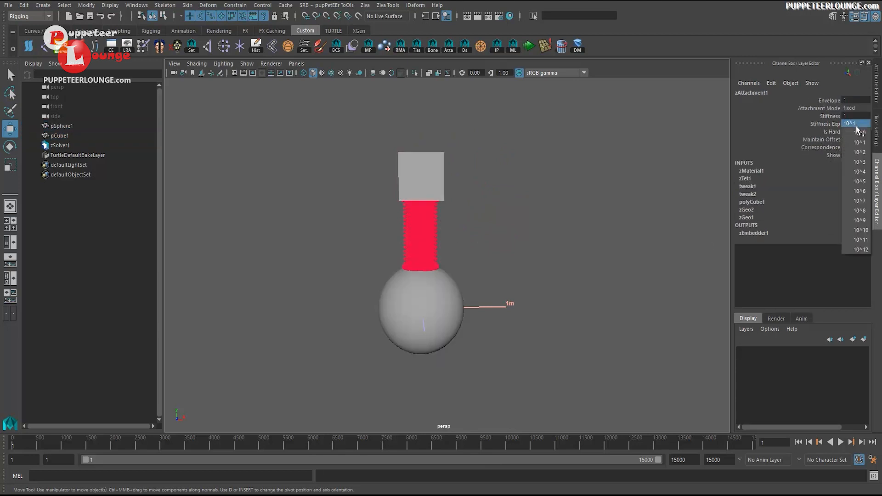
pyautogui.click(859, 182)
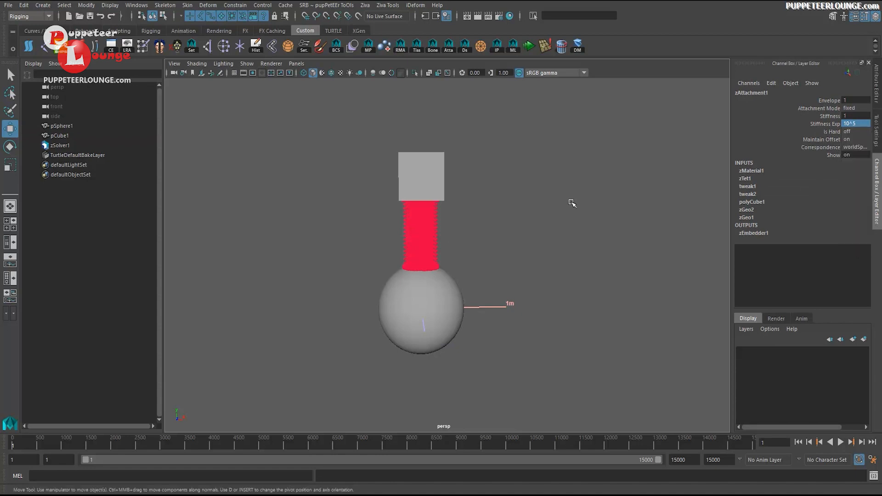
# Step: Test the 10^5 attachment stiffness in interactive playback by moving the cube, and return to the first frame
pyautogui.click(431, 167)
pyautogui.hotkey('alt', 'v')
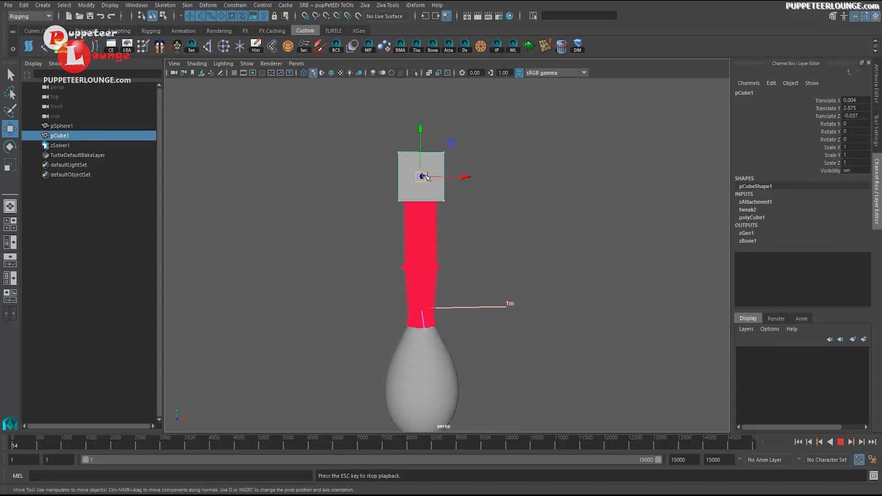
pyautogui.moveTo(425, 177)
pyautogui.mouseDown()
pyautogui.moveTo(417, 167)
pyautogui.moveTo(416, 186)
pyautogui.moveTo(404, 169)
pyautogui.moveTo(394, 218)
pyautogui.moveTo(381, 163)
pyautogui.moveTo(379, 218)
pyautogui.moveTo(401, 235)
pyautogui.moveTo(465, 147)
pyautogui.moveTo(437, 204)
pyautogui.moveTo(418, 192)
pyautogui.mouseUp()
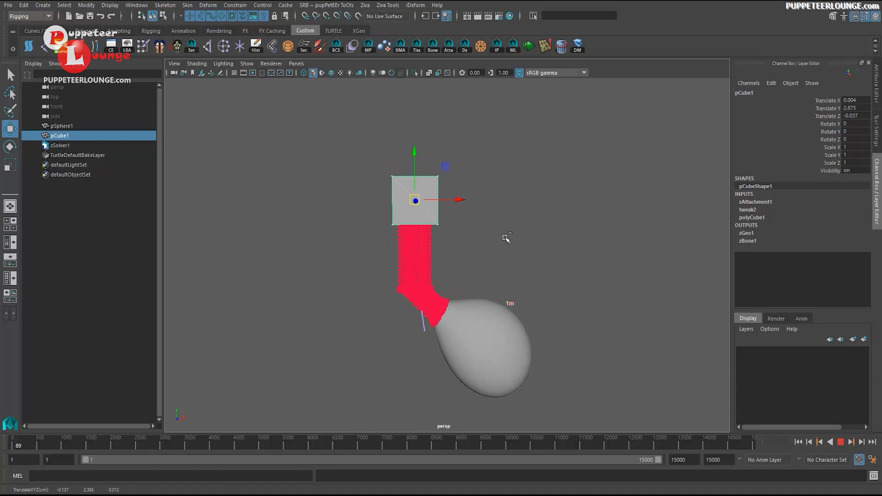
pyautogui.click(809, 441)
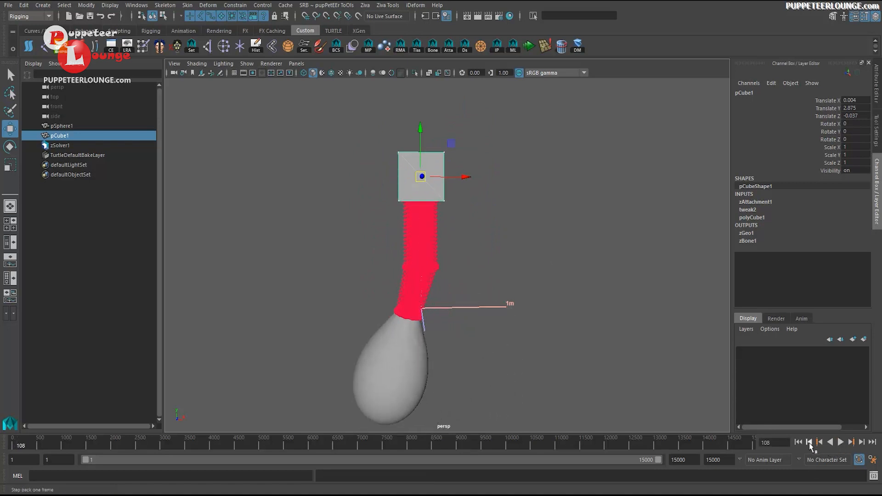
pyautogui.click(799, 442)
# Step: Set the Stiffness Exp of zAttachment1 to 10^8 and clear the selection
pyautogui.click(439, 234)
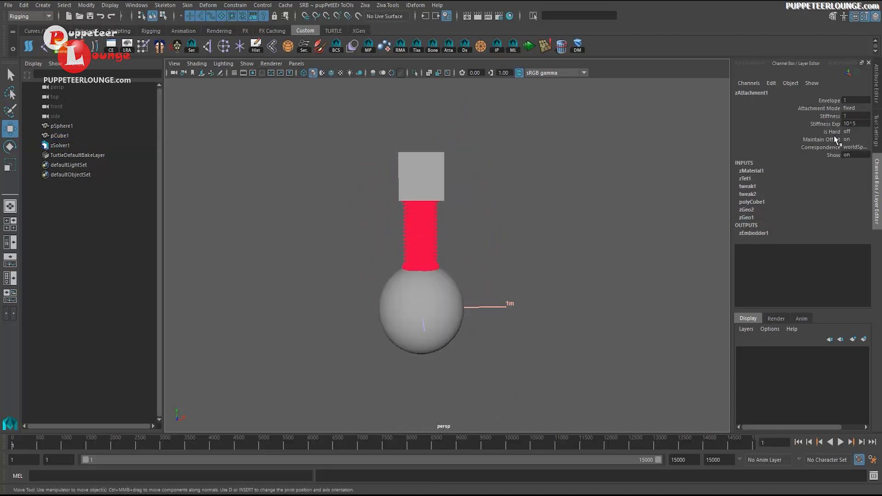
pyautogui.click(854, 124)
pyautogui.click(860, 211)
pyautogui.click(430, 197)
pyautogui.click(482, 172)
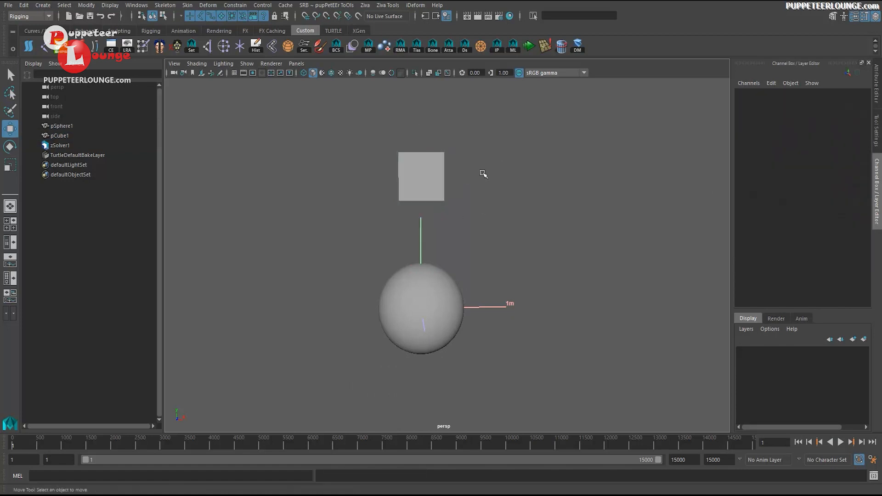
# Step: Select zAttachment1 again and change its Attachment Mode to sliding
pyautogui.click(436, 219)
pyautogui.click(436, 219)
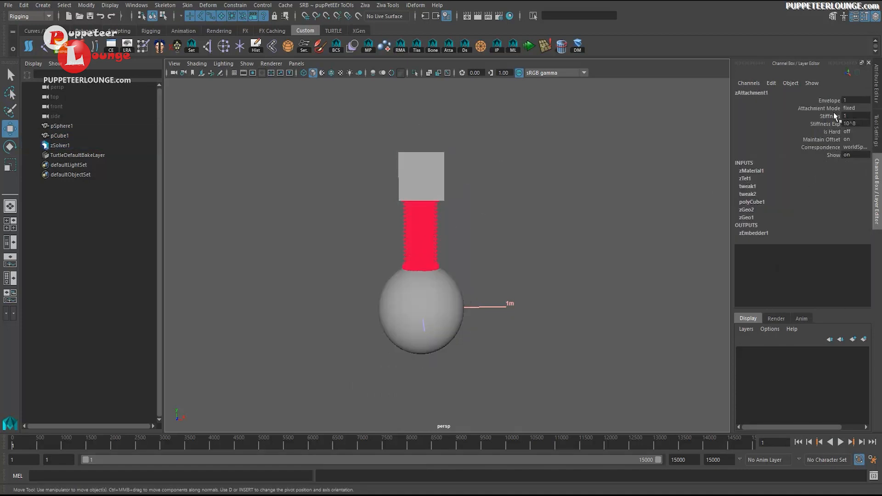
pyautogui.click(819, 109)
pyautogui.click(853, 109)
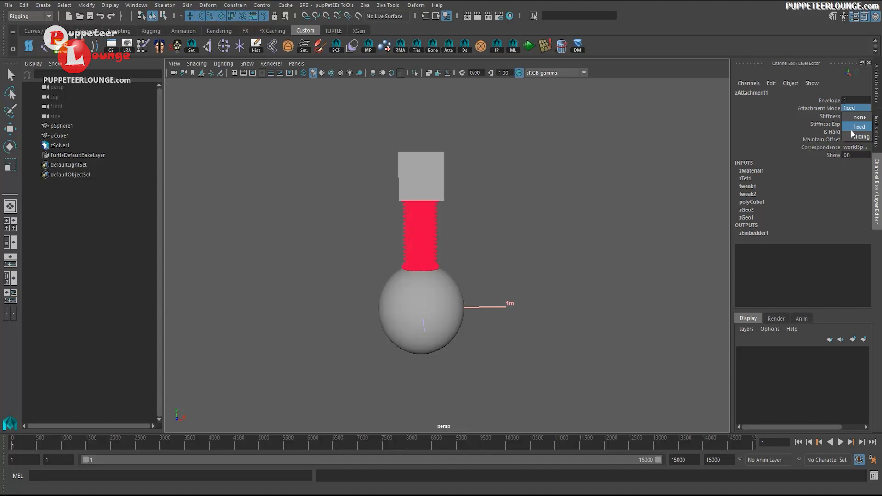
pyautogui.click(849, 137)
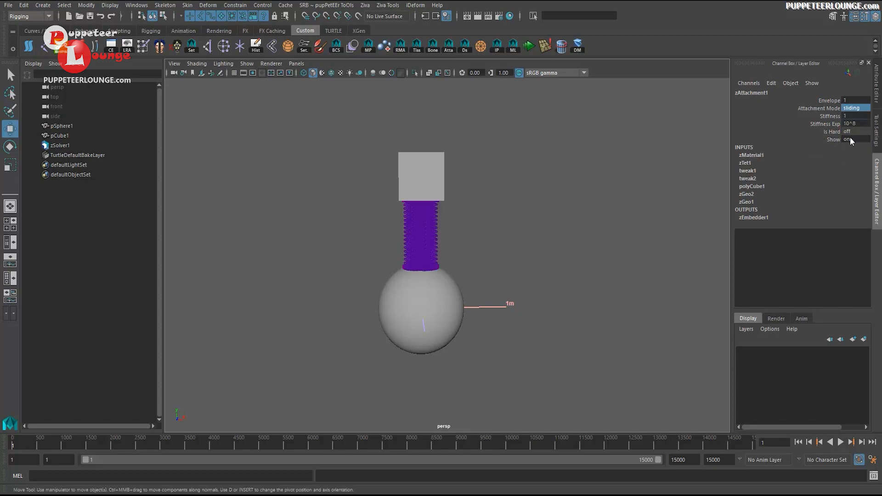
# Step: Test the sliding attachment in interactive playback by moving and rotating the cube, and return to the first frame
pyautogui.scroll(3, 439, 220)
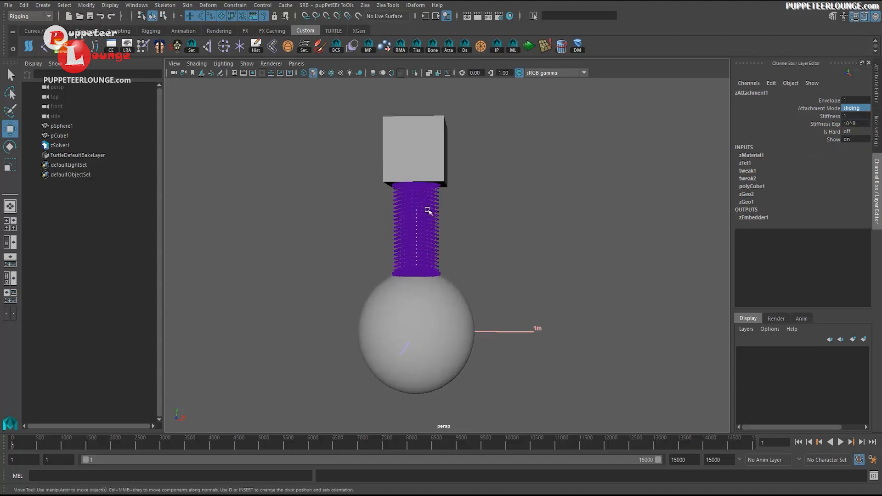
pyautogui.click(444, 161)
pyautogui.click(497, 50)
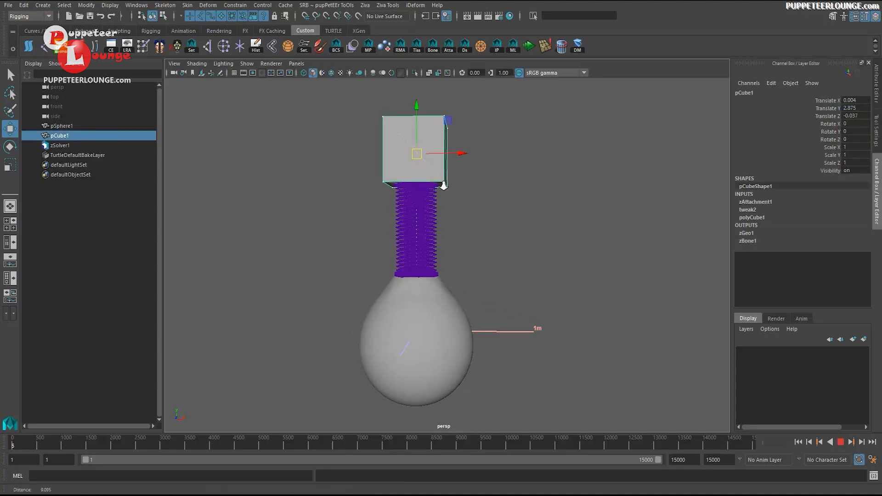
pyautogui.scroll(-3, 436, 183)
pyautogui.moveTo(424, 185); pyautogui.dragTo(404, 193)
pyautogui.press('e')
pyautogui.hotkey('ctrl', 'z')
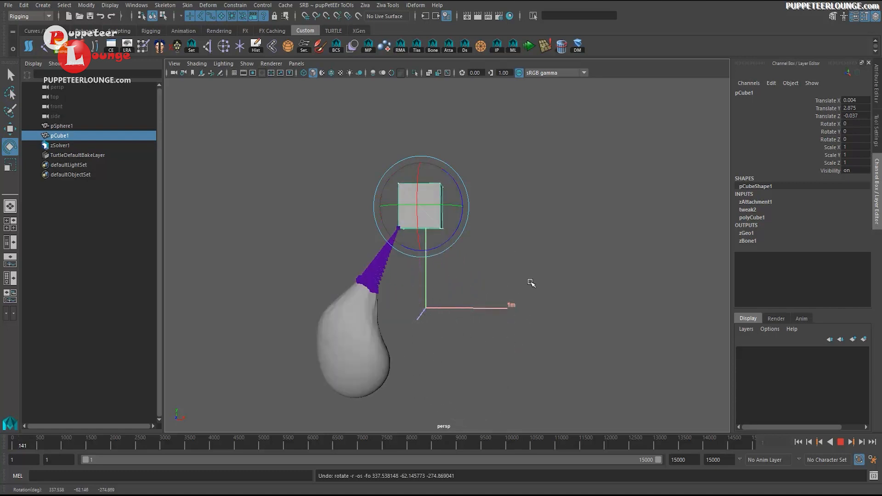
pyautogui.click(841, 442)
pyautogui.click(799, 442)
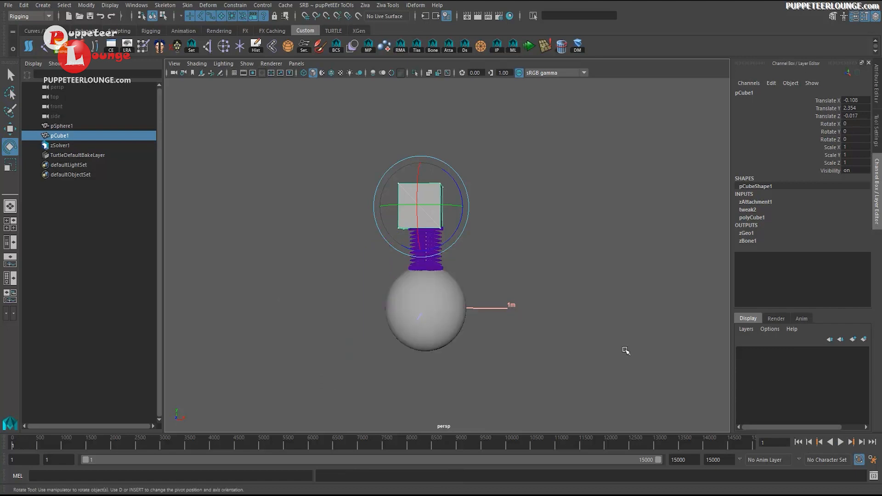
# Step: Select zAttachment1 between the cube and the sphere and set its Attachment Mode to fixed
pyautogui.scroll(3, 472, 278)
pyautogui.press('q')
pyautogui.click(431, 250)
pyautogui.scroll(1, 482, 266)
pyautogui.scroll(1, 481, 265)
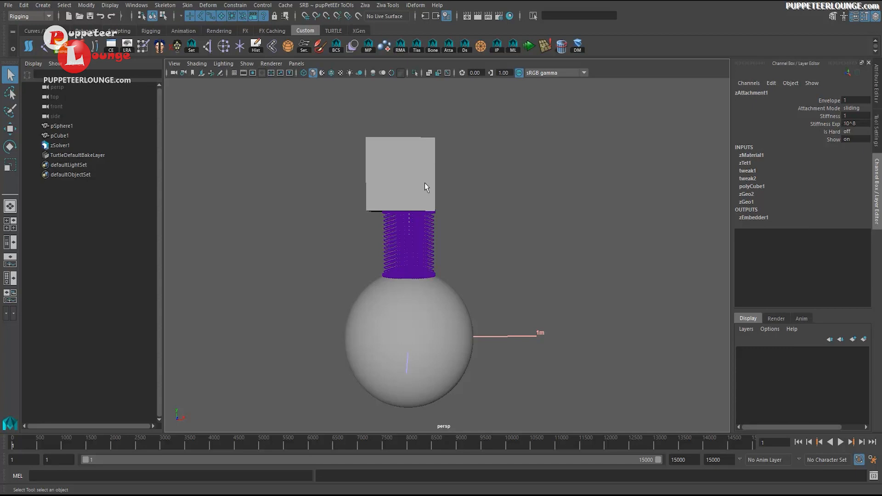
pyautogui.keyDown('alt'); pyautogui.moveTo(412, 211); pyautogui.dragTo(419, 206, button='middle'); pyautogui.keyUp('alt')
pyautogui.keyDown('alt'); pyautogui.moveTo(419, 207); pyautogui.dragTo(547, 203, button='right'); pyautogui.keyUp('alt')
pyautogui.keyDown('alt'); pyautogui.moveTo(546, 203); pyautogui.dragTo(556, 208, button='middle'); pyautogui.keyUp('alt')
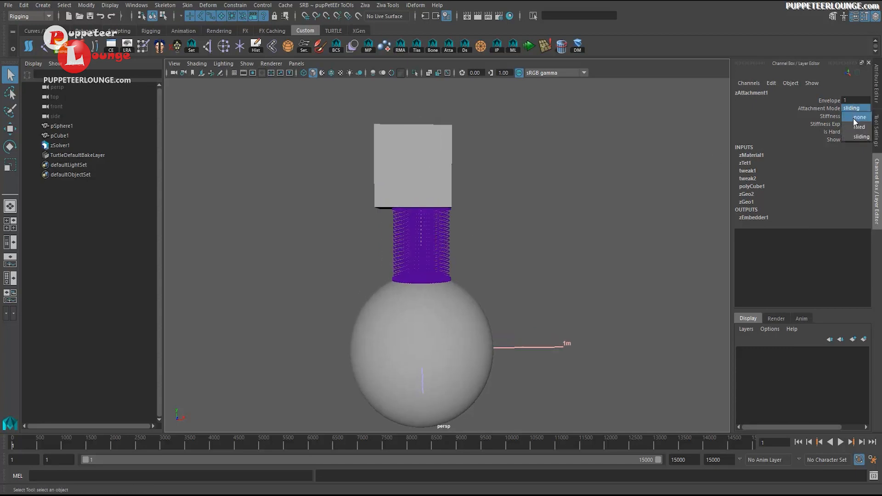
pyautogui.click(859, 127)
pyautogui.press('a')
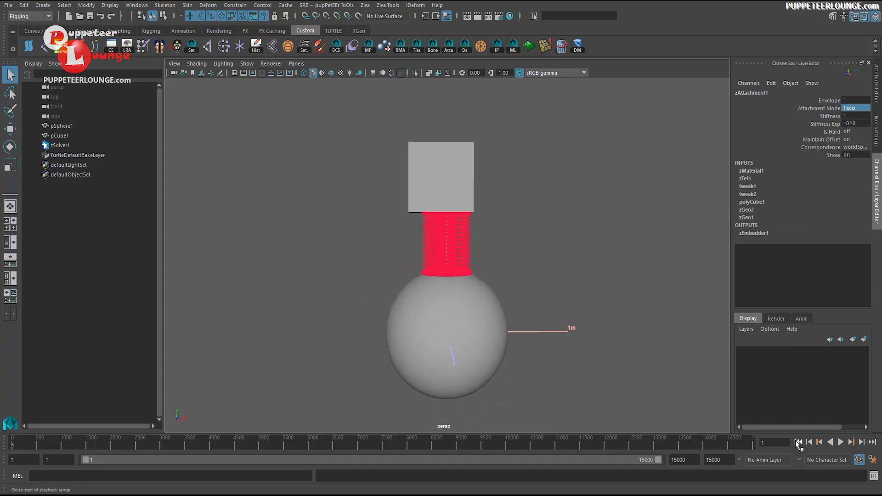
# Step: Test the fixed attachment in interactive playback by moving the cube, undo the move and return to the first frame
pyautogui.click(468, 177)
pyautogui.press('w')
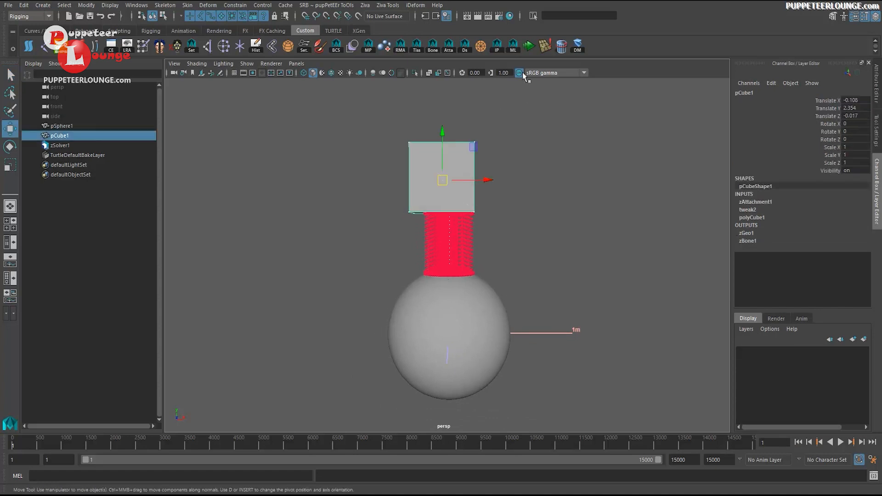
pyautogui.hotkey('alt', 'v')
pyautogui.moveTo(442, 180); pyautogui.dragTo(434, 164)
pyautogui.hotkey('ctrl', 'z')
pyautogui.click(841, 442)
pyautogui.click(799, 442)
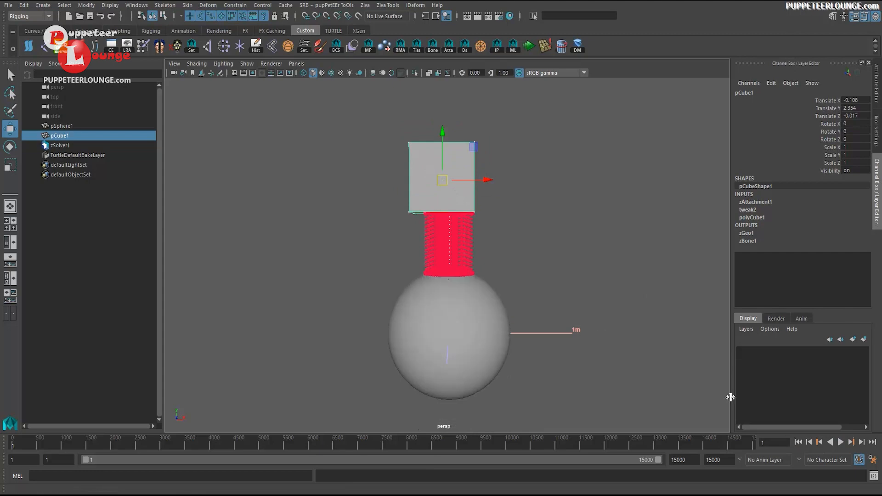
# Step: Select the sphere and set the Youngs Modulus Exp of zMaterial1 to 10^5
pyautogui.scroll(2, 473, 298)
pyautogui.keyDown('alt'); pyautogui.moveTo(473, 297); pyautogui.dragTo(465, 270, button='middle'); pyautogui.keyUp('alt')
pyautogui.press('q')
pyautogui.keyDown('alt'); pyautogui.moveTo(483, 253); pyautogui.dragTo(514, 289); pyautogui.keyUp('alt')
pyautogui.scroll(1, 515, 290)
pyautogui.keyDown('alt'); pyautogui.moveTo(514, 289); pyautogui.dragTo(511, 269, button='middle'); pyautogui.keyUp('alt')
pyautogui.scroll(1, 511, 269)
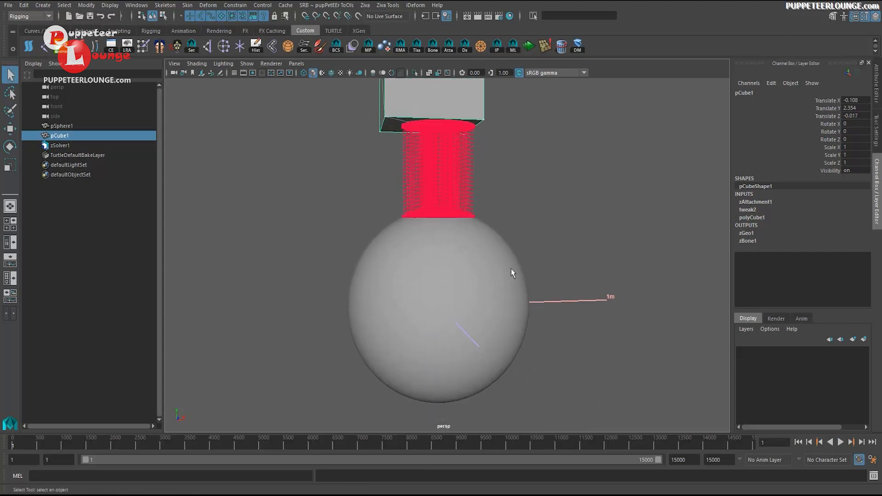
pyautogui.click(511, 268)
pyautogui.keyDown('alt'); pyautogui.moveTo(542, 296); pyautogui.dragTo(587, 307); pyautogui.keyUp('alt')
pyautogui.scroll(-2, 553, 282)
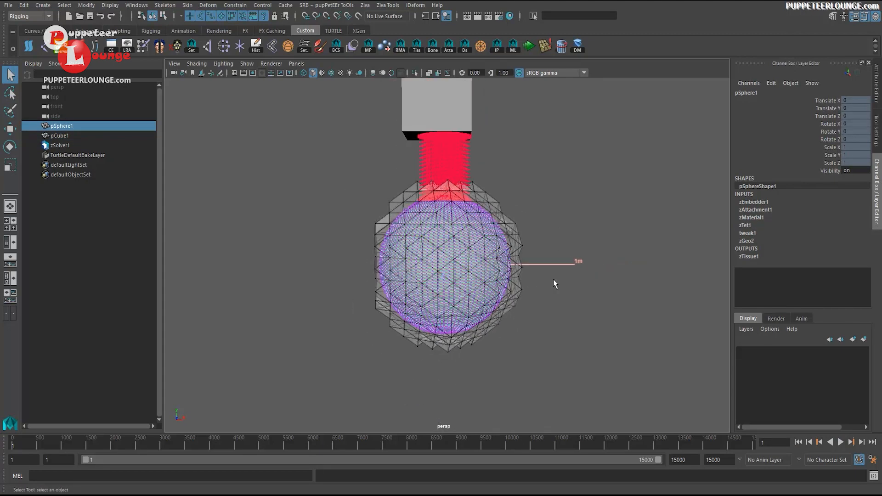
pyautogui.click(751, 218)
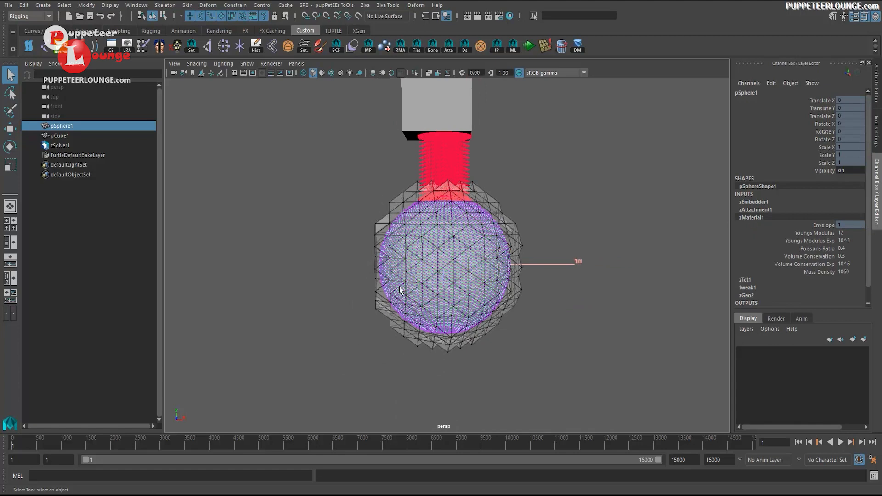
pyautogui.keyDown('alt'); pyautogui.moveTo(385, 275); pyautogui.dragTo(476, 280); pyautogui.keyUp('alt')
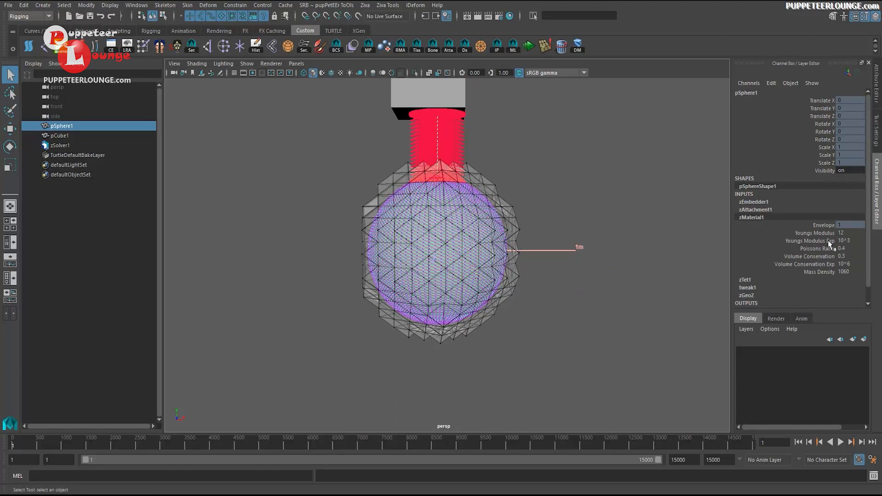
pyautogui.click(847, 239)
pyautogui.click(849, 297)
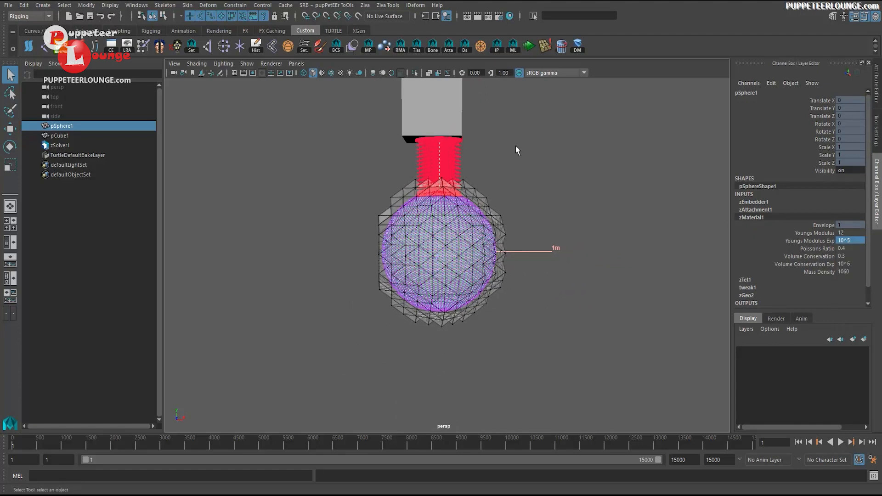
# Step: Test the stiffer tissue material in interactive playback by moving the cube, undo the move and stop the playback
pyautogui.click(515, 145)
pyautogui.click(446, 122)
pyautogui.press('w')
pyautogui.click(499, 49)
pyautogui.keyDown('alt'); pyautogui.moveTo(485, 178); pyautogui.dragTo(486, 181, button='middle'); pyautogui.keyUp('alt')
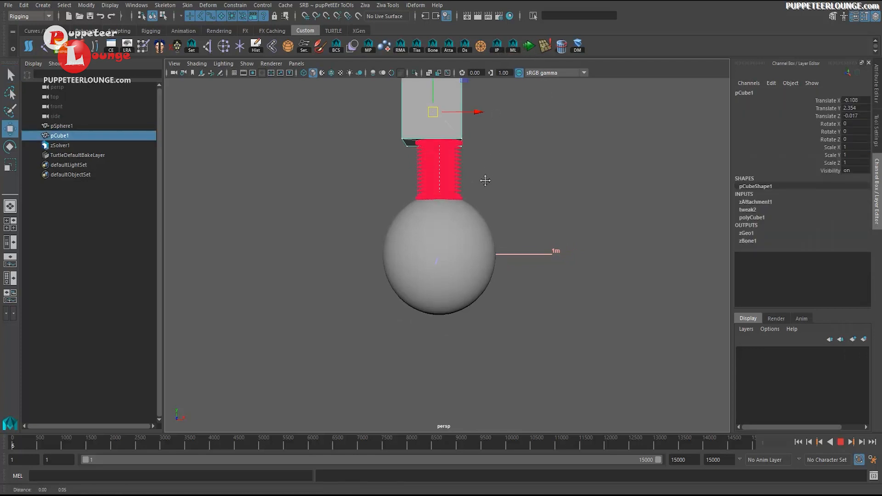
pyautogui.moveTo(434, 124)
pyautogui.mouseDown()
pyautogui.moveTo(455, 123)
pyautogui.moveTo(430, 130)
pyautogui.mouseUp()
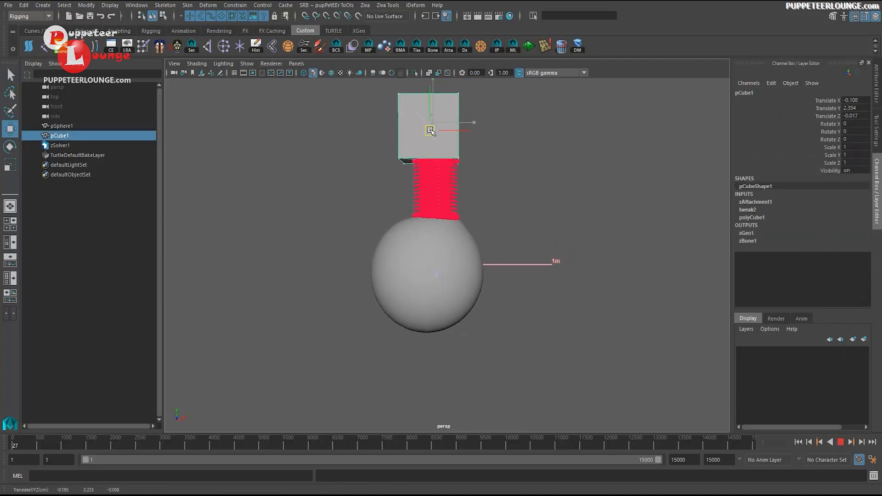
pyautogui.hotkey('ctrl', 'z')
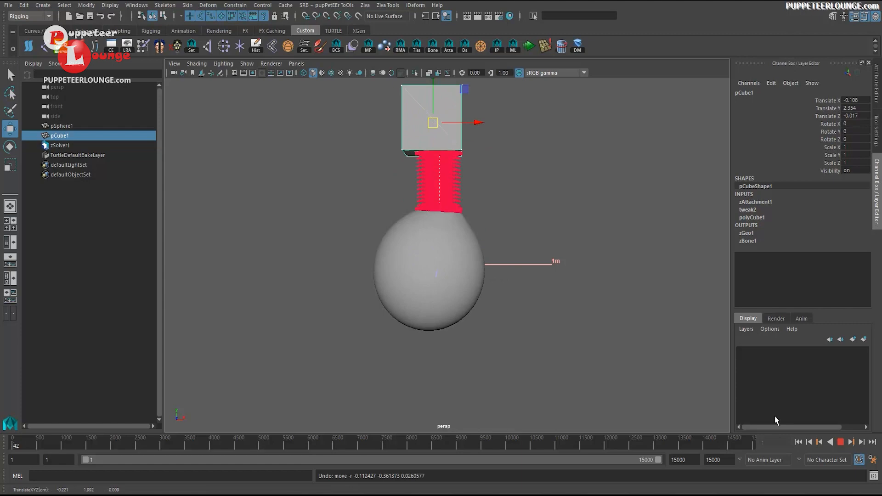
pyautogui.click(841, 442)
# Step: Select the sphere and add a second Ziva material layer to it
pyautogui.scroll(3, 409, 294)
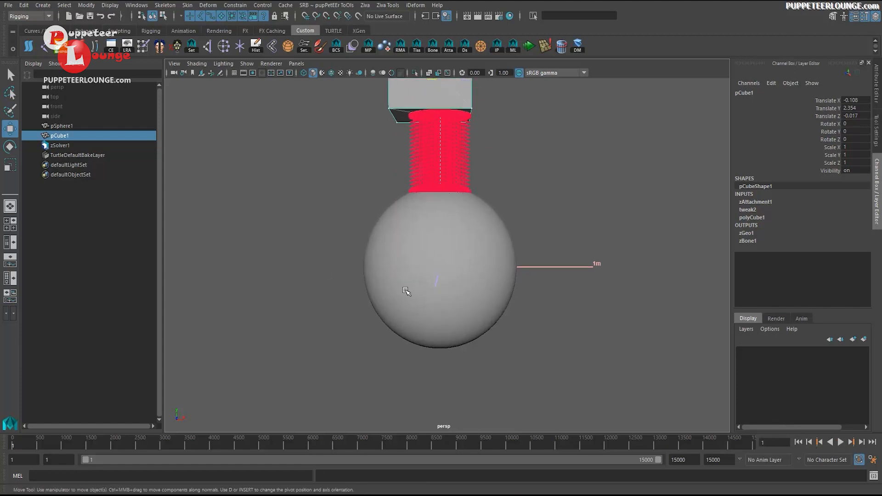
pyautogui.scroll(2, 413, 296)
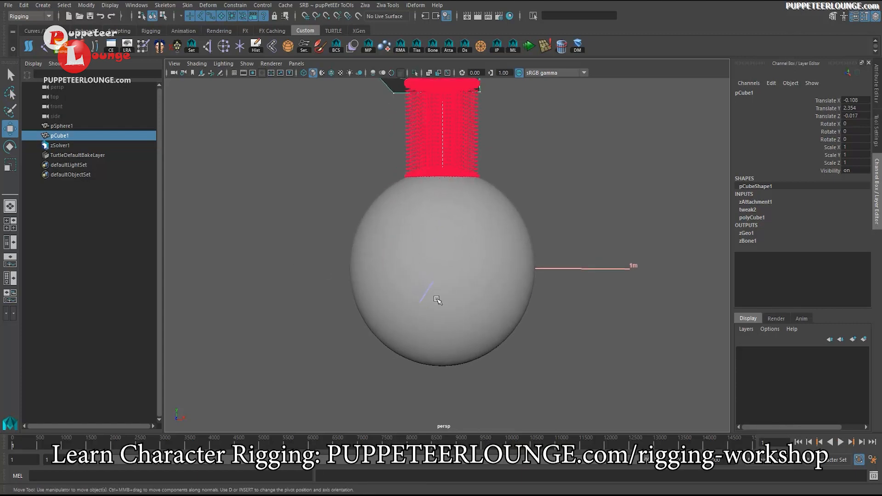
pyautogui.click(395, 183)
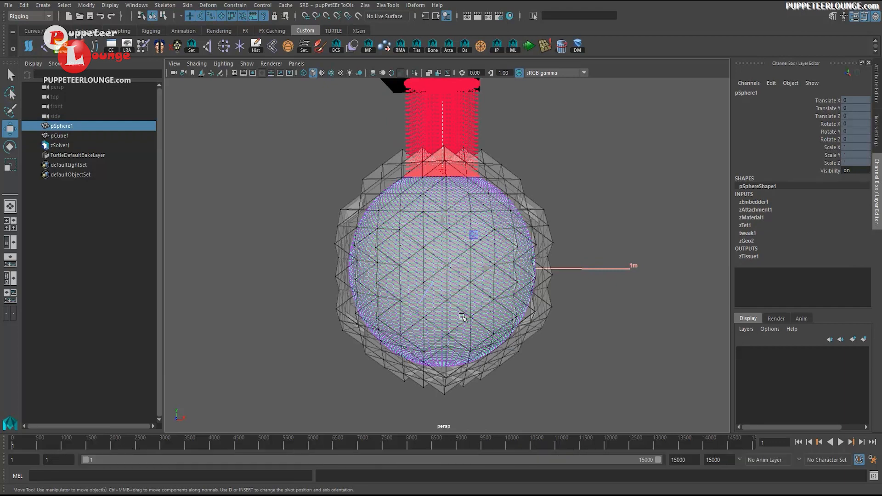
pyautogui.keyDown('alt'); pyautogui.moveTo(502, 345); pyautogui.dragTo(516, 338); pyautogui.keyUp('alt')
pyautogui.press('q')
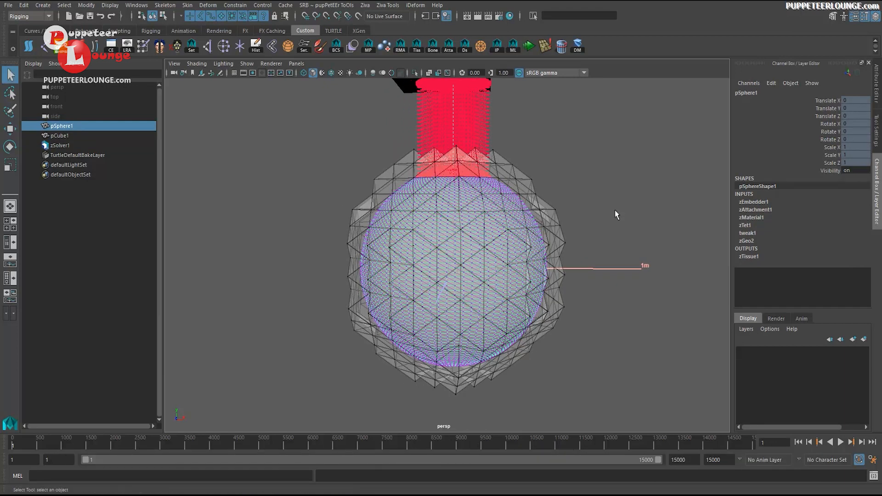
pyautogui.click(616, 214)
pyautogui.keyDown('alt'); pyautogui.moveTo(543, 248); pyautogui.dragTo(529, 252); pyautogui.keyUp('alt')
pyautogui.click(518, 227)
pyautogui.keyDown('alt'); pyautogui.moveTo(517, 226); pyautogui.dragTo(514, 255, button='middle'); pyautogui.keyUp('alt')
pyautogui.keyDown('alt'); pyautogui.moveTo(514, 255); pyautogui.dragTo(495, 261, button='right'); pyautogui.keyUp('alt')
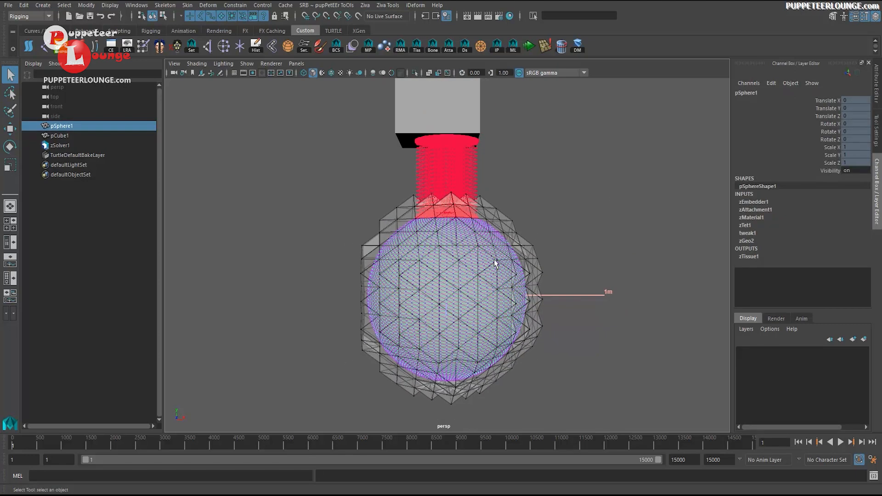
pyautogui.click(552, 234)
pyautogui.click(506, 258)
pyautogui.click(365, 5)
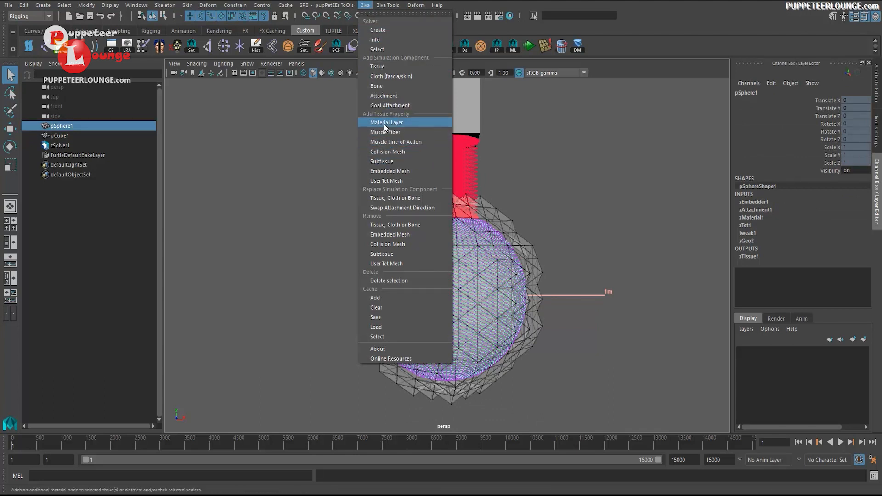
pyautogui.click(393, 123)
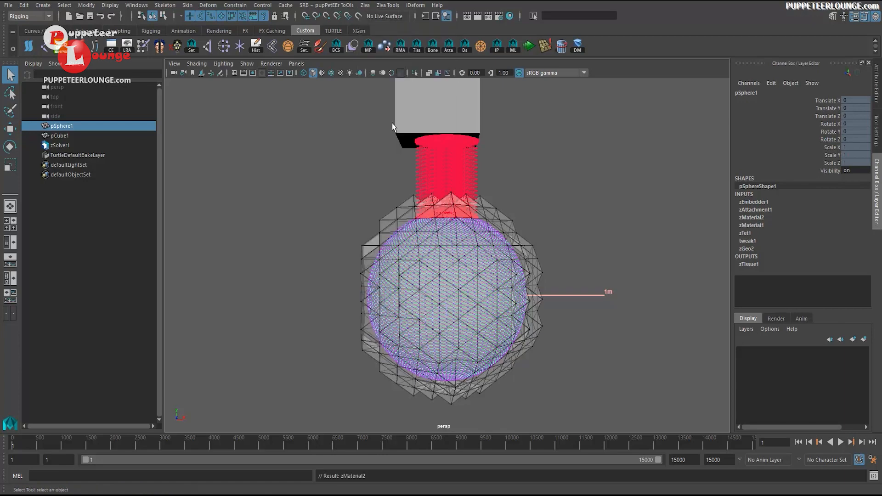
# Step: Compare the attributes of zMaterial1 and zMaterial2 on the sphere, including the Youngs Modulus Exp options
pyautogui.keyDown('alt'); pyautogui.moveTo(499, 317); pyautogui.dragTo(577, 357, button='middle'); pyautogui.keyUp('alt')
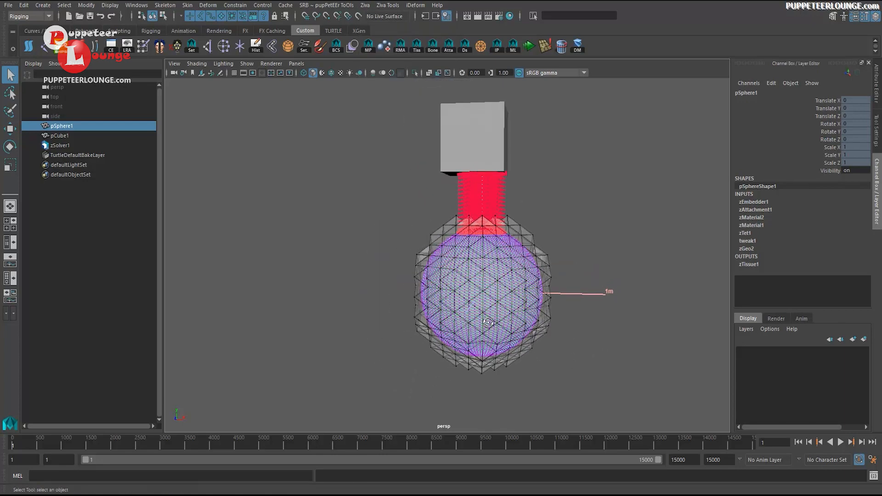
pyautogui.keyDown('alt'); pyautogui.moveTo(488, 323); pyautogui.dragTo(522, 324); pyautogui.keyUp('alt')
pyautogui.keyDown('alt'); pyautogui.moveTo(522, 325); pyautogui.dragTo(502, 321, button='middle'); pyautogui.keyUp('alt')
pyautogui.click(749, 226)
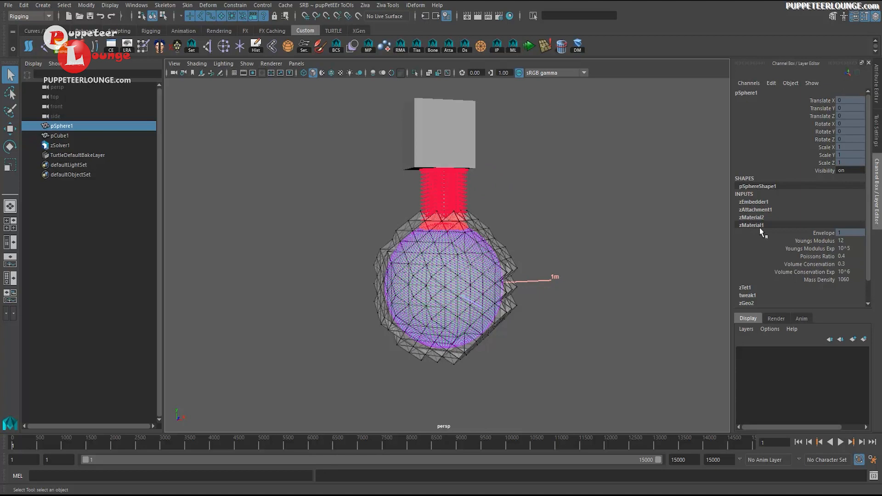
pyautogui.click(761, 218)
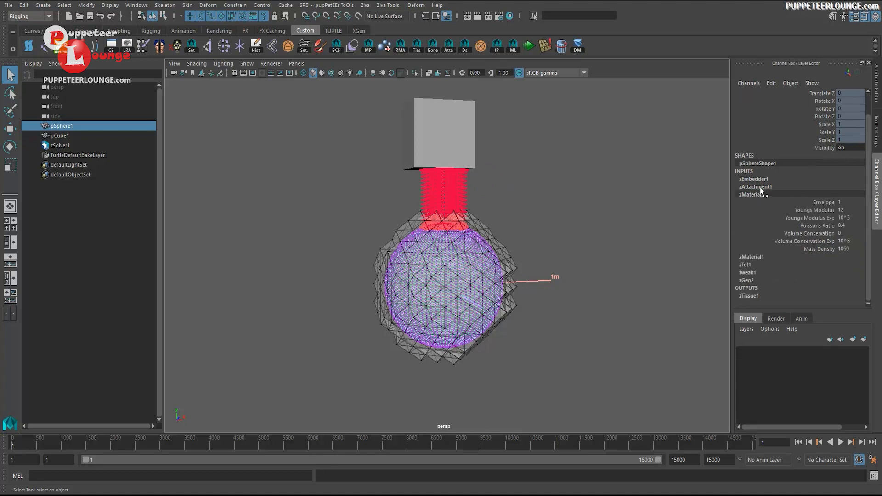
pyautogui.click(745, 258)
pyautogui.click(847, 225)
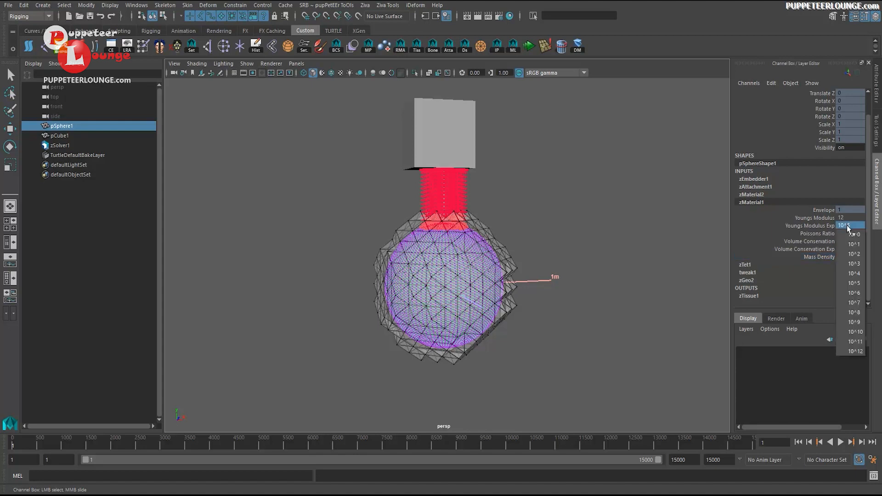
pyautogui.click(848, 227)
# Step: Set the Youngs Modulus Exp of zMaterial2 to 10^2
pyautogui.click(757, 195)
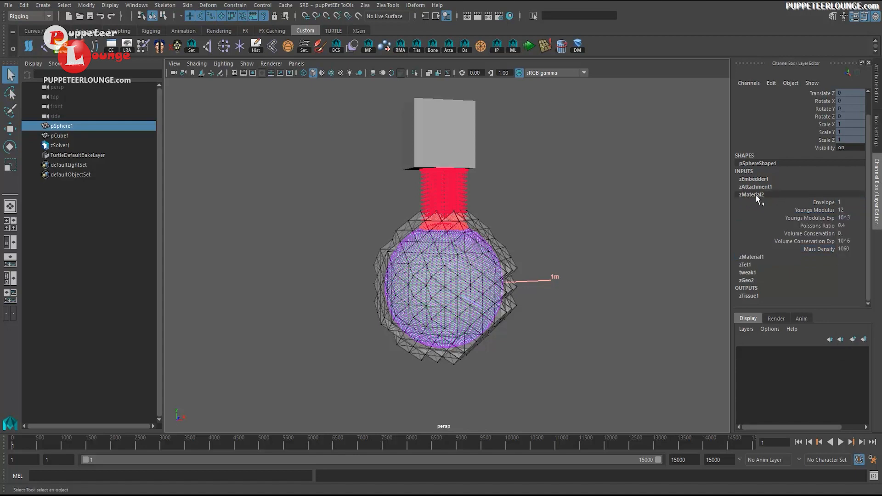
pyautogui.click(851, 218)
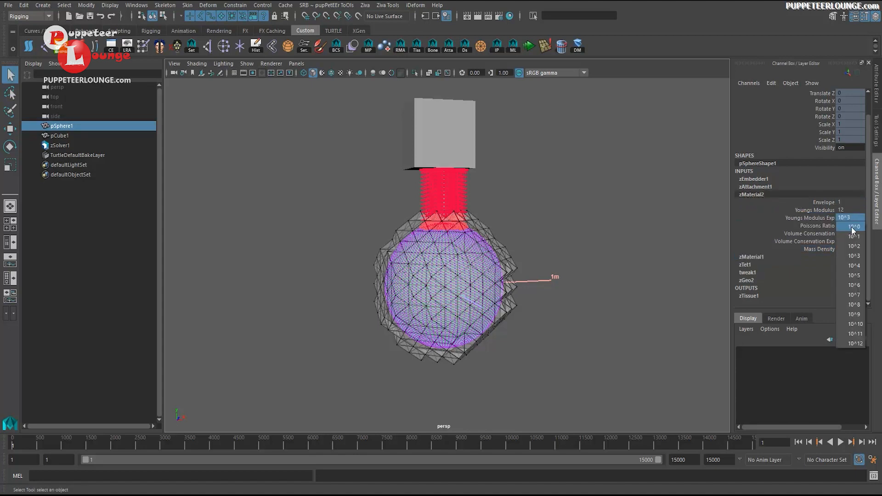
pyautogui.click(856, 249)
# Step: Rename zMaterial2 as zMaterial_soft and zMaterial1 as zMaterial_hard
pyautogui.doubleClick(758, 195)
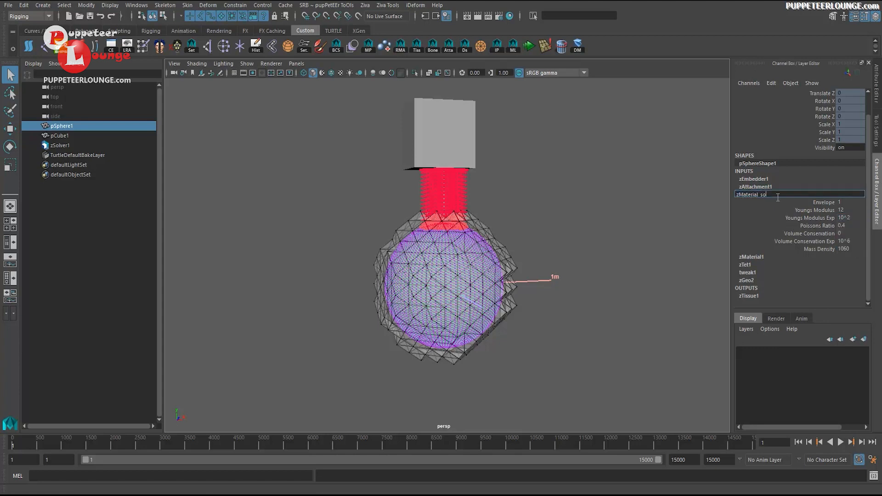
pyautogui.write('zMaterial_soft')
pyautogui.click(754, 257)
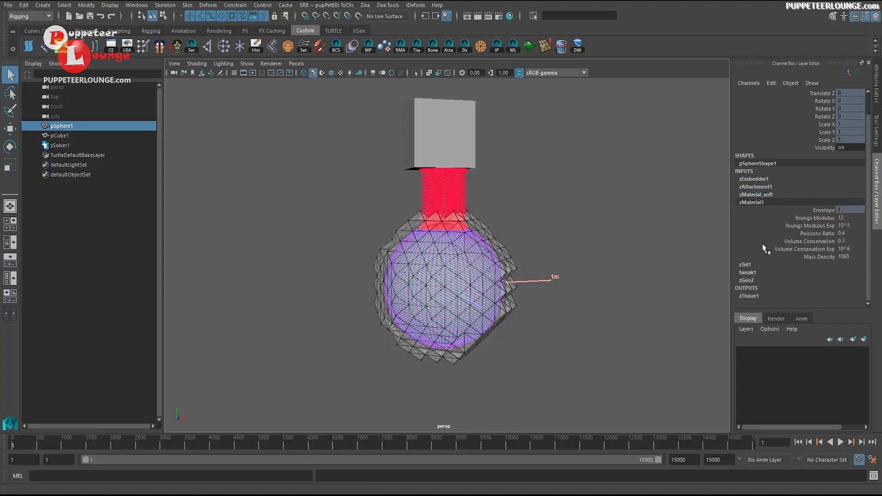
pyautogui.doubleClick(764, 203)
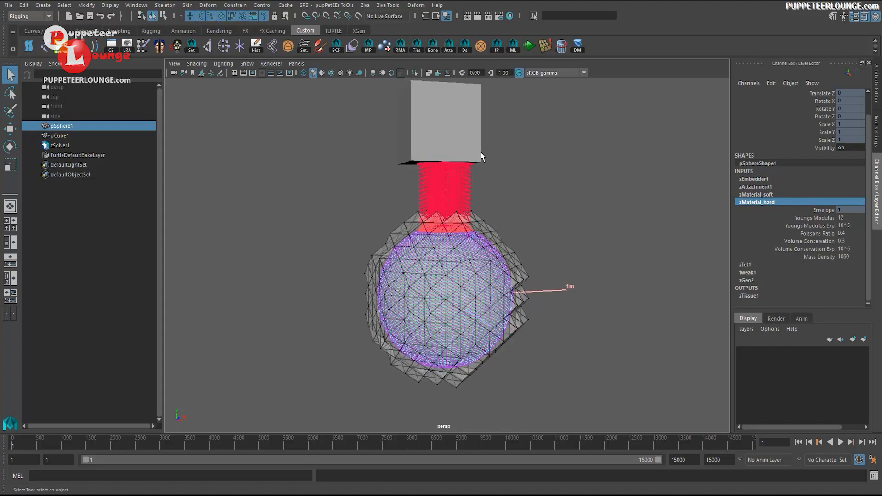
# Step: Select the cube, test the two-layer tissue material in interactive playback, and return to the first frame
pyautogui.click(480, 152)
pyautogui.press('w')
pyautogui.click(497, 52)
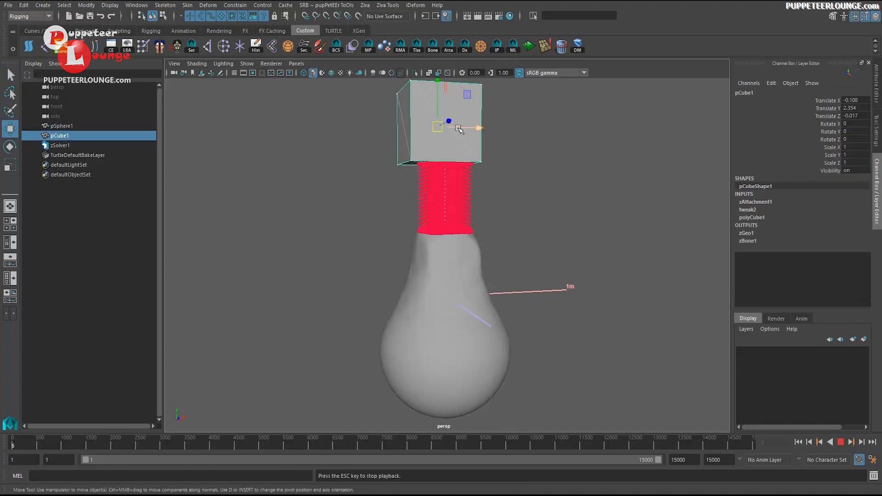
pyautogui.keyDown('alt'); pyautogui.moveTo(460, 203); pyautogui.dragTo(431, 205, button='right'); pyautogui.keyUp('alt')
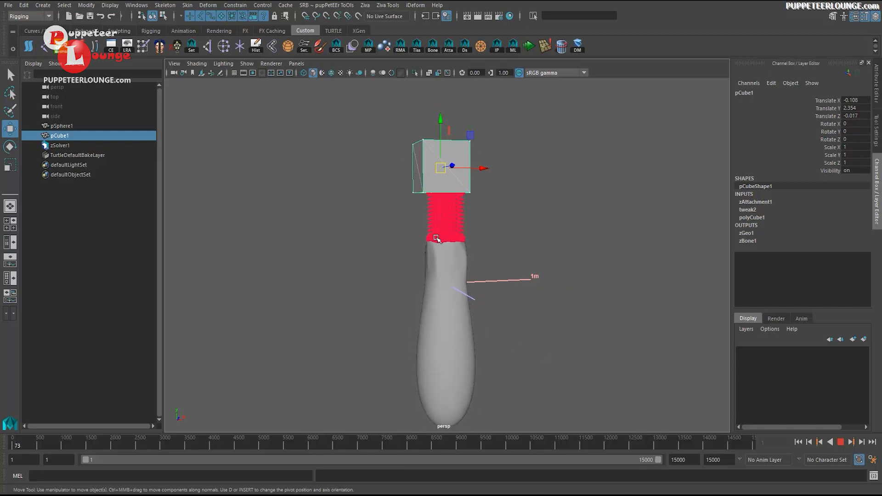
pyautogui.click(840, 442)
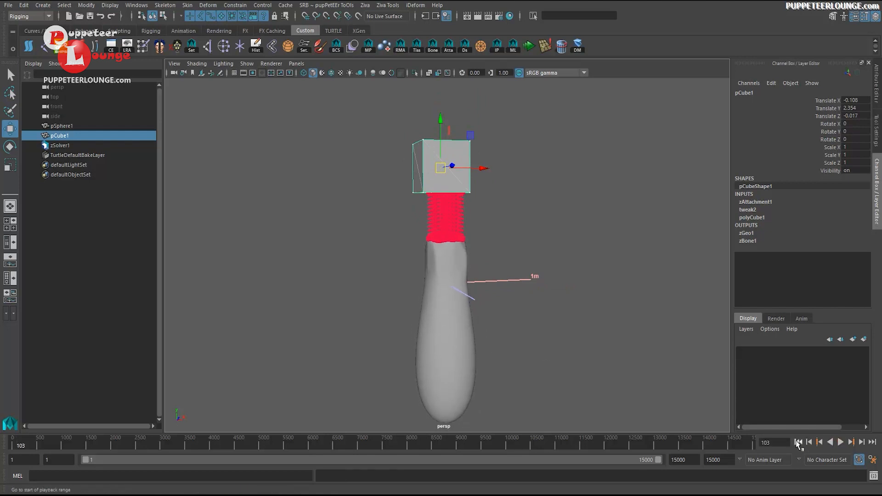
pyautogui.click(798, 442)
# Step: Select the tissue sphere and activate the Paint Attributes tool for its zMaterial_soft weights
pyautogui.press('q')
pyautogui.click(475, 242)
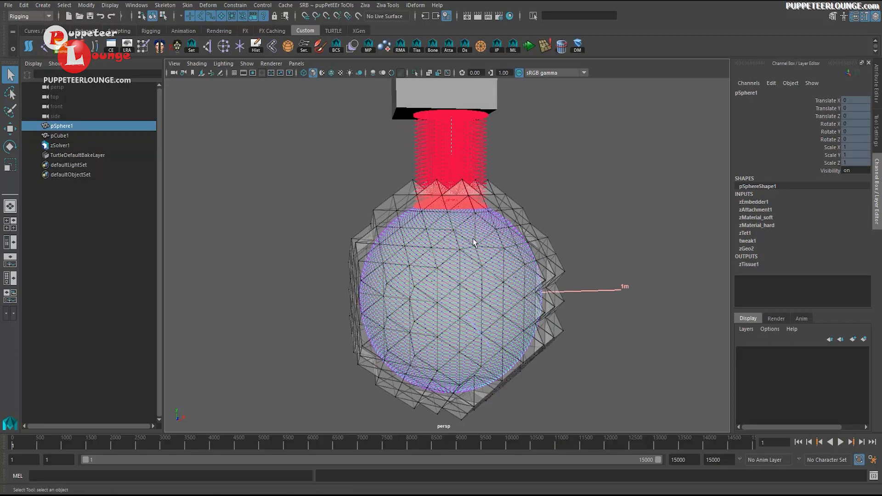
pyautogui.moveTo(473, 239)
pyautogui.mouseDown(button='right')
pyautogui.moveTo(465, 385)
pyautogui.moveTo(525, 398)
pyautogui.moveTo(545, 459)
pyautogui.moveTo(610, 473)
pyautogui.moveTo(609, 458)
pyautogui.mouseUp(button='right')
pyautogui.keyDown('alt'); pyautogui.moveTo(459, 283); pyautogui.dragTo(448, 317); pyautogui.keyUp('alt')
pyautogui.keyDown('alt'); pyautogui.moveTo(448, 317); pyautogui.dragTo(460, 316, button='right'); pyautogui.keyUp('alt')
pyautogui.moveTo(460, 316)
pyautogui.keyDown('alt'); pyautogui.mouseDown()
pyautogui.moveTo(479, 298)
pyautogui.moveTo(487, 353)
pyautogui.moveTo(468, 142)
pyautogui.mouseUp(); pyautogui.keyUp('alt')
pyautogui.moveTo(436, 188)
pyautogui.keyDown('alt'); pyautogui.mouseDown()
pyautogui.moveTo(445, 211)
pyautogui.moveTo(404, 242)
pyautogui.mouseUp(); pyautogui.keyUp('alt')
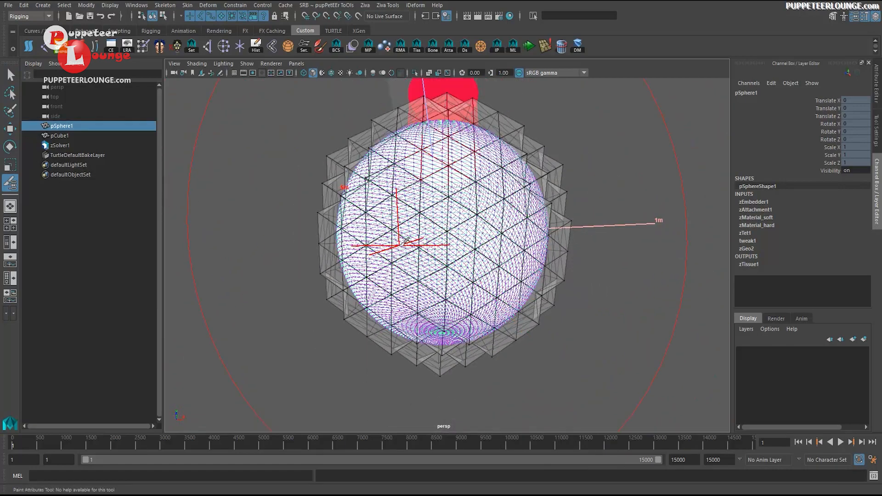
pyautogui.moveTo(405, 240); pyautogui.dragTo(412, 464, button='right')
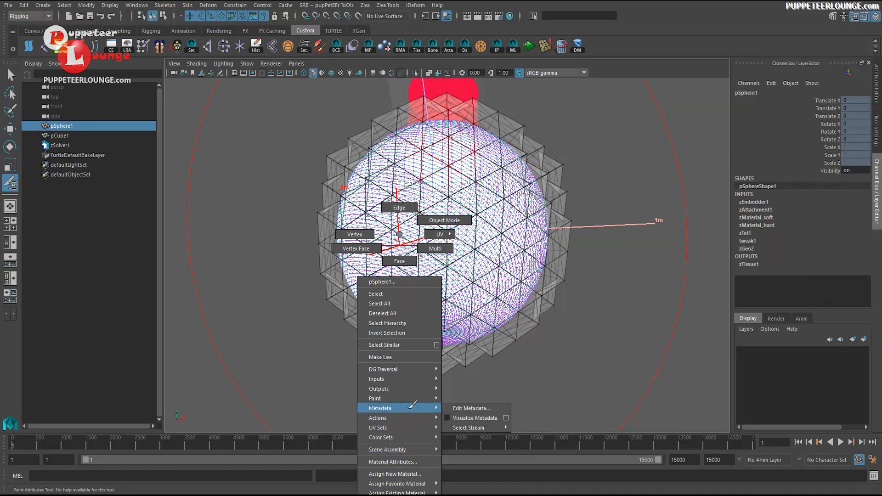
pyautogui.moveTo(400, 399)
pyautogui.moveTo(465, 447)
pyautogui.click(533, 456)
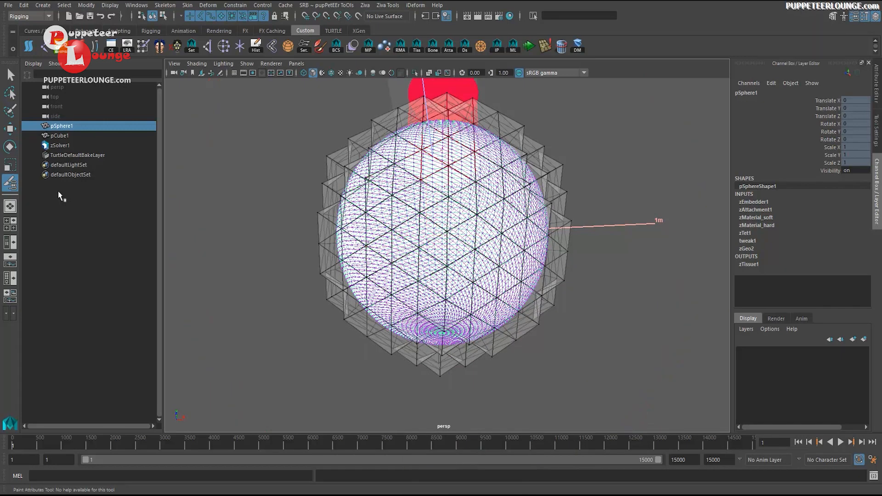
pyautogui.scroll(4, 496, 226)
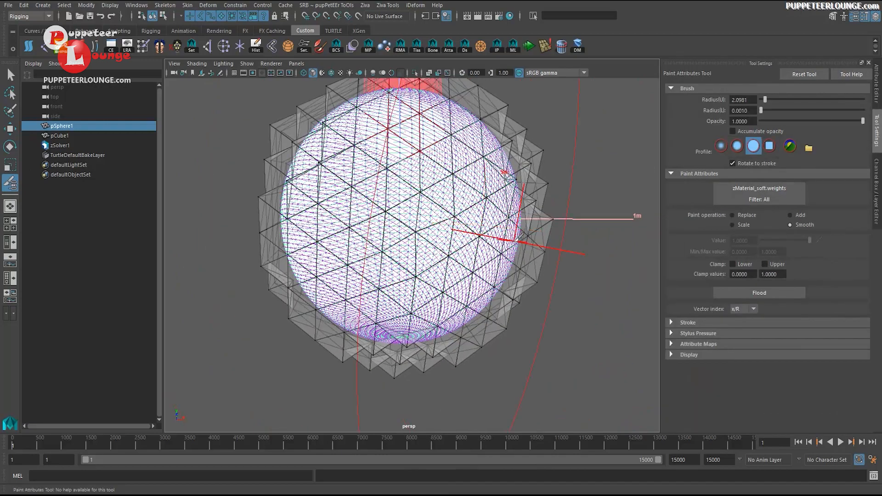
# Step: Flood the zMaterial_soft weights with 0, then paint value 1 over a round area on the sphere's underside
pyautogui.click(753, 215)
pyautogui.click(760, 294)
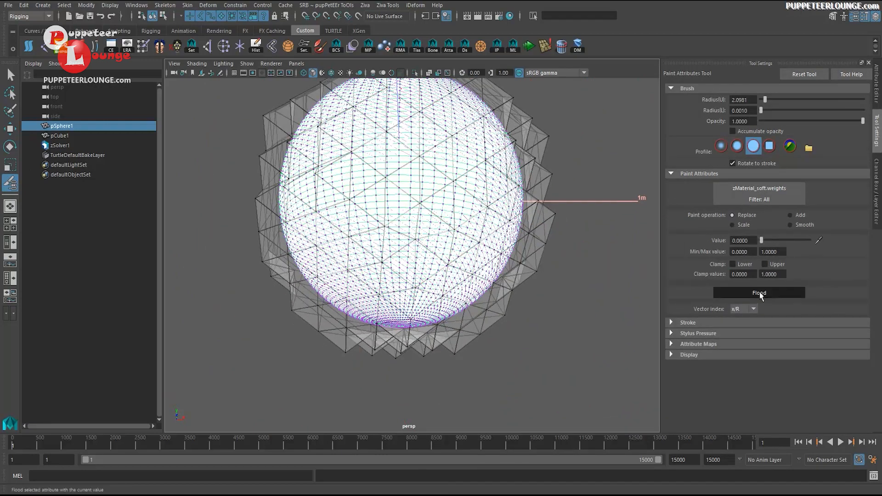
pyautogui.moveTo(761, 240); pyautogui.dragTo(820, 240)
pyautogui.keyDown('alt'); pyautogui.moveTo(452, 362); pyautogui.dragTo(414, 312); pyautogui.keyUp('alt')
pyautogui.keyDown('alt'); pyautogui.moveTo(415, 312); pyautogui.dragTo(405, 263, button='middle'); pyautogui.keyUp('alt')
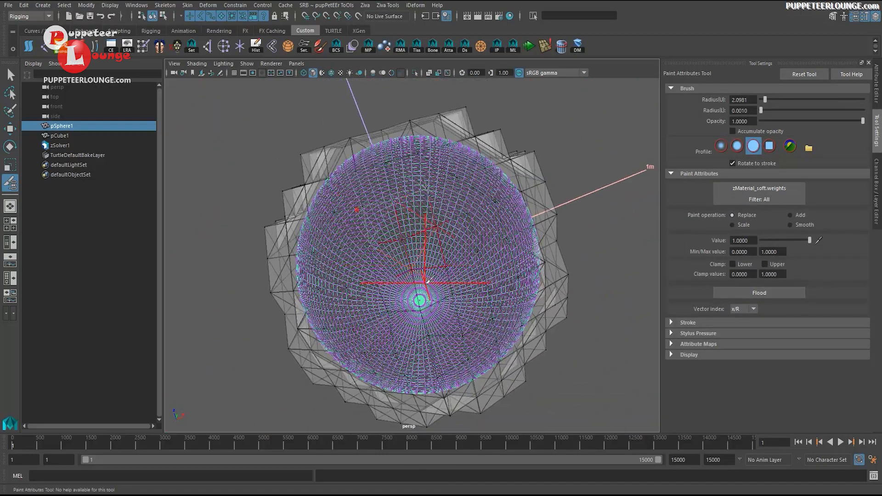
pyautogui.press('b')
pyautogui.moveTo(452, 265)
pyautogui.mouseDown()
pyautogui.moveTo(358, 277)
pyautogui.moveTo(383, 280)
pyautogui.moveTo(398, 270)
pyautogui.moveTo(445, 282)
pyautogui.moveTo(395, 271)
pyautogui.moveTo(457, 304)
pyautogui.mouseUp()
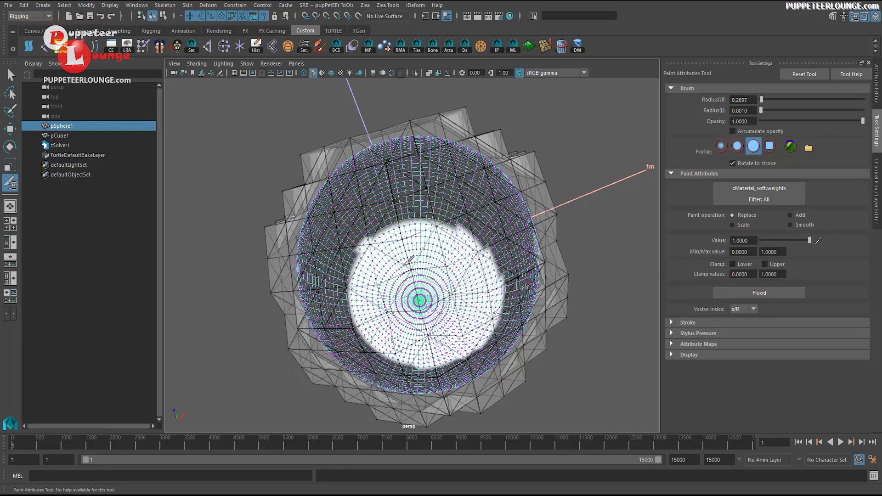
# Step: Soften the border of the painted underside by flooding the zMaterial_soft weights repeatedly with the Smooth operation
pyautogui.click(790, 224)
pyautogui.click(777, 291)
pyautogui.click(776, 291)
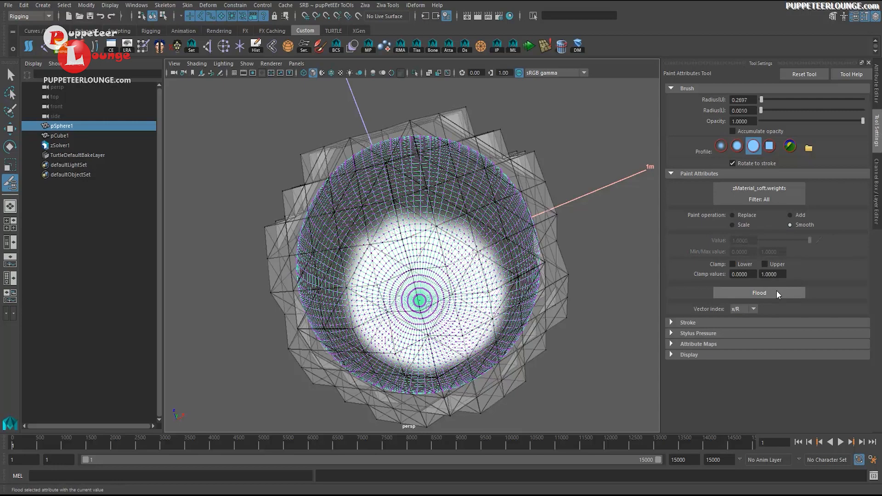
pyautogui.click(776, 291)
pyautogui.click(777, 292)
pyautogui.keyDown('alt'); pyautogui.moveTo(428, 230); pyautogui.dragTo(414, 298); pyautogui.keyUp('alt')
pyautogui.keyDown('alt'); pyautogui.moveTo(414, 298); pyautogui.dragTo(388, 301, button='right'); pyautogui.keyUp('alt')
pyautogui.keyDown('alt'); pyautogui.moveTo(388, 301); pyautogui.dragTo(449, 301); pyautogui.keyUp('alt')
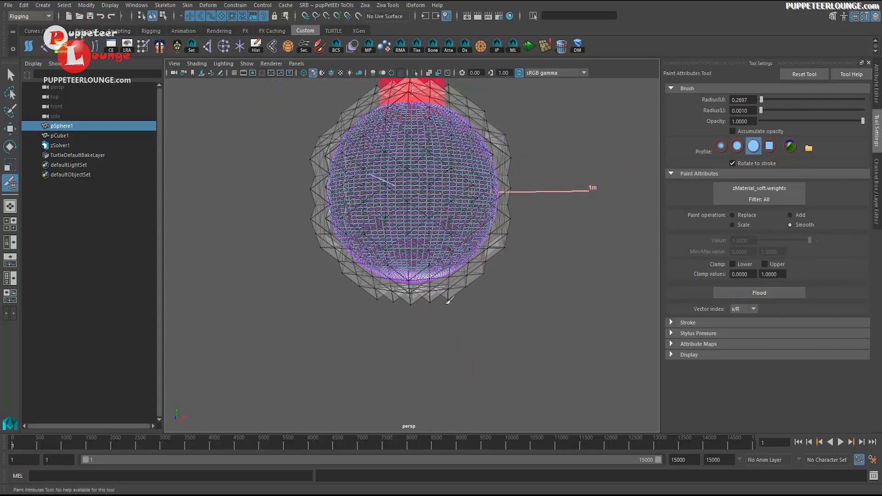
pyautogui.press('q')
# Step: Select the cube with the Move tool and start interactive playback
pyautogui.keyDown('alt'); pyautogui.moveTo(448, 301); pyautogui.dragTo(384, 253, button='right'); pyautogui.keyUp('alt')
pyautogui.keyDown('alt'); pyautogui.moveTo(384, 252); pyautogui.dragTo(384, 277, button='middle'); pyautogui.keyUp('alt')
pyautogui.keyDown('alt'); pyautogui.moveTo(384, 277); pyautogui.dragTo(484, 288, button='right'); pyautogui.keyUp('alt')
pyautogui.click(483, 288)
pyautogui.press('w')
pyautogui.click(411, 142)
pyautogui.hotkey('alt', 'v')
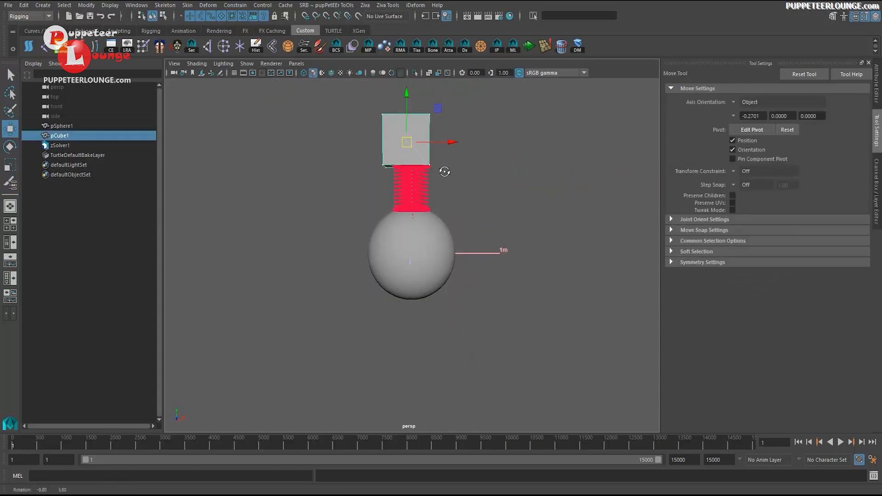
pyautogui.keyDown('alt'); pyautogui.moveTo(456, 156); pyautogui.dragTo(470, 203, button='middle'); pyautogui.keyUp('alt')
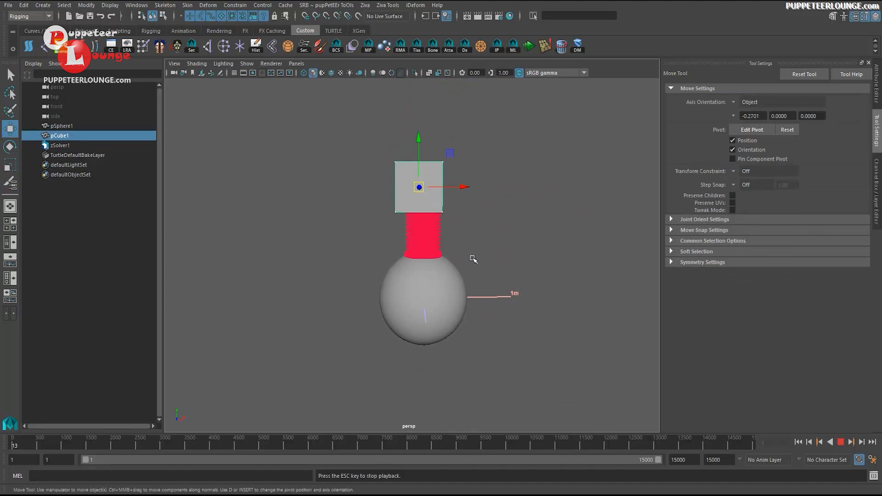
# Step: Move the cube during playback to test the soft underside, undo the move, stop and return to the first frame
pyautogui.keyDown('alt'); pyautogui.moveTo(472, 259); pyautogui.dragTo(467, 247); pyautogui.keyUp('alt')
pyautogui.moveTo(428, 182); pyautogui.dragTo(400, 154)
pyautogui.hotkey('ctrl', 'z')
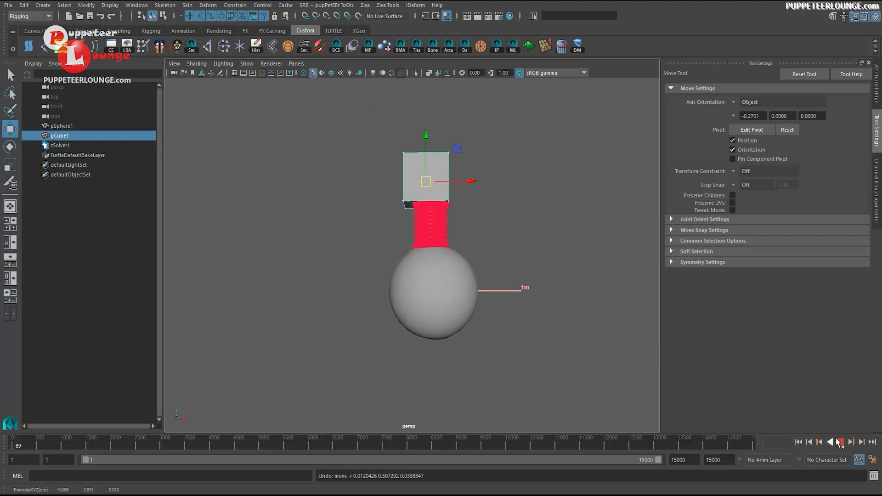
pyautogui.click(838, 440)
pyautogui.click(798, 441)
# Step: Flood the sphere's zMaterial_soft weights with 0, then paint value 1 across its front side using a larger brush
pyautogui.scroll(4, 441, 340)
pyautogui.keyDown('alt'); pyautogui.moveTo(434, 341); pyautogui.dragTo(431, 311, button='middle'); pyautogui.keyUp('alt')
pyautogui.scroll(4, 482, 349)
pyautogui.keyDown('alt'); pyautogui.moveTo(512, 372); pyautogui.dragTo(488, 316); pyautogui.keyUp('alt')
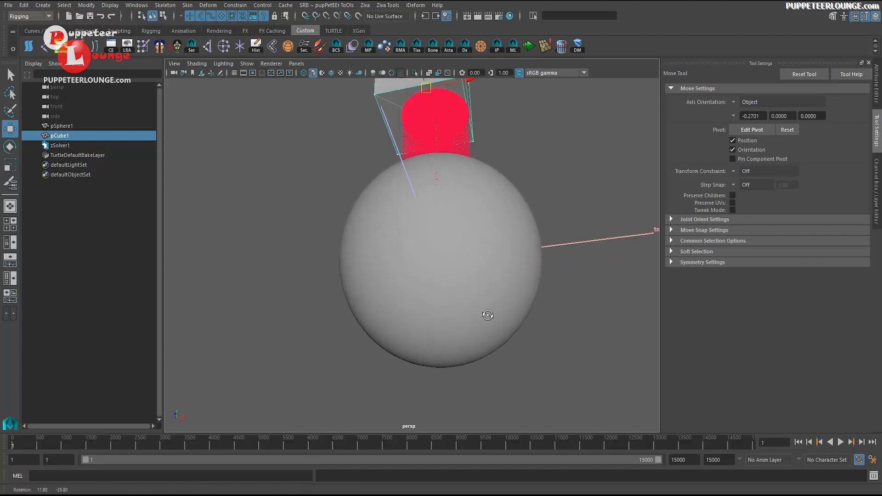
pyautogui.click(487, 315)
pyautogui.click(10, 182)
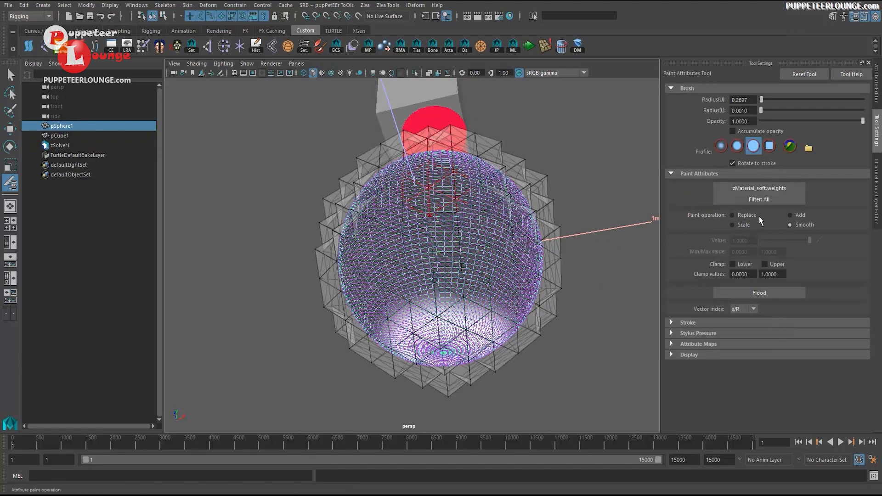
pyautogui.click(759, 216)
pyautogui.click(753, 292)
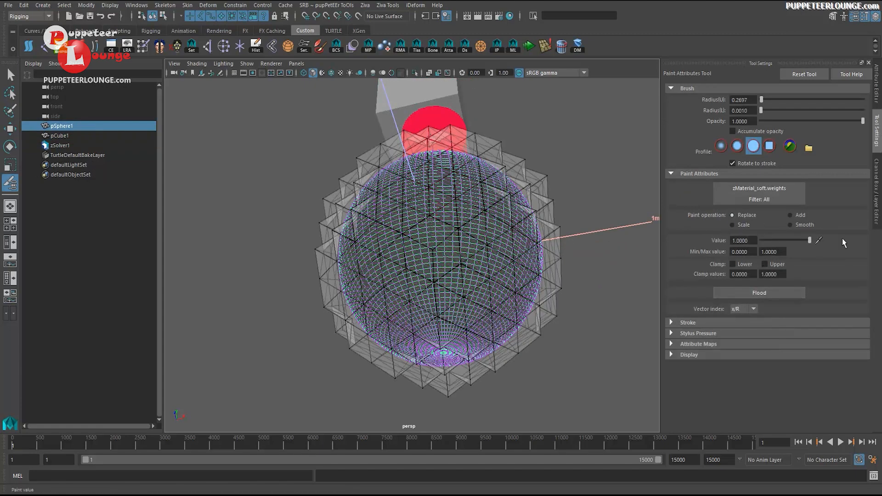
pyautogui.moveTo(422, 220)
pyautogui.keyDown('alt'); pyautogui.mouseDown()
pyautogui.moveTo(457, 250)
pyautogui.moveTo(377, 267)
pyautogui.moveTo(441, 264)
pyautogui.mouseUp(); pyautogui.keyUp('alt')
pyautogui.press('b')
pyautogui.moveTo(526, 272)
pyautogui.mouseDown()
pyautogui.moveTo(370, 275)
pyautogui.moveTo(461, 303)
pyautogui.moveTo(427, 340)
pyautogui.moveTo(367, 257)
pyautogui.moveTo(441, 211)
pyautogui.moveTo(515, 247)
pyautogui.moveTo(379, 234)
pyautogui.moveTo(368, 261)
pyautogui.mouseUp()
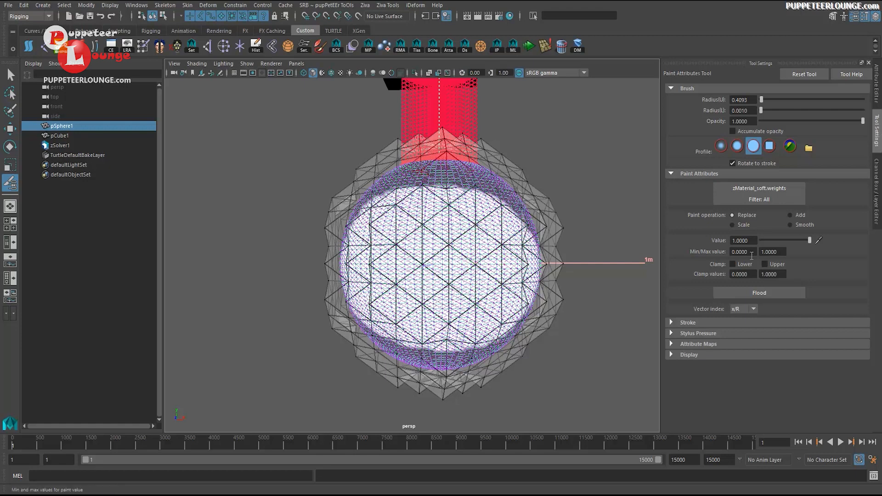
# Step: Flood the front-painted zMaterial_soft weights with the Smooth operation and leave the paint tool
pyautogui.click(802, 226)
pyautogui.click(789, 291)
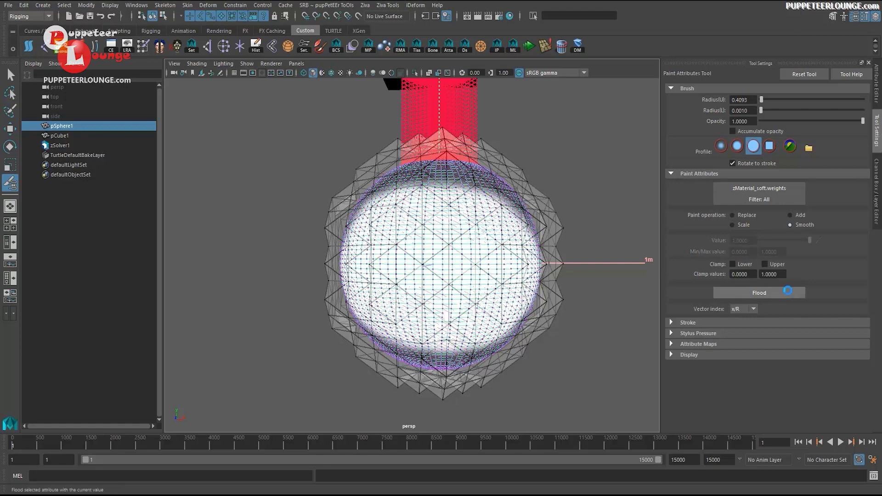
pyautogui.keyDown('alt'); pyautogui.moveTo(481, 292); pyautogui.dragTo(480, 230); pyautogui.keyUp('alt')
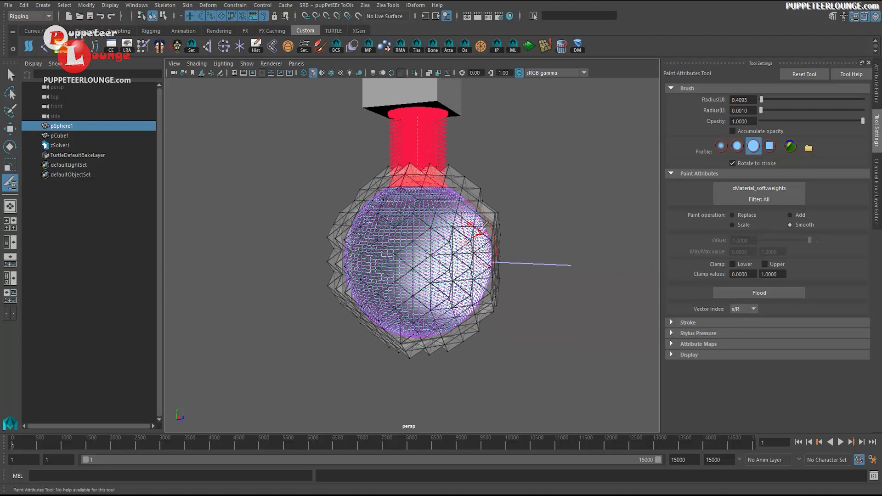
pyautogui.keyDown('alt'); pyautogui.moveTo(504, 273); pyautogui.dragTo(485, 267); pyautogui.keyUp('alt')
pyautogui.press('q')
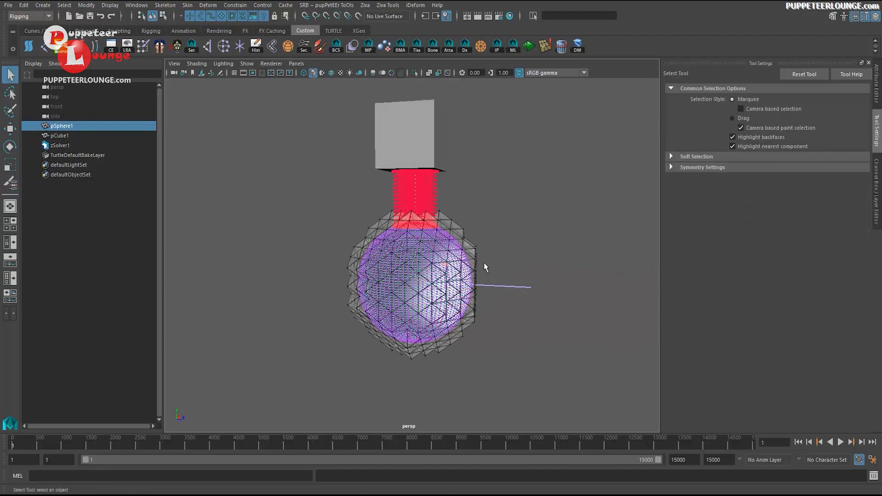
# Step: Select the cube, run playback and move it around to test the front soft area's deformation, then stop playback
pyautogui.click(431, 158)
pyautogui.press('w')
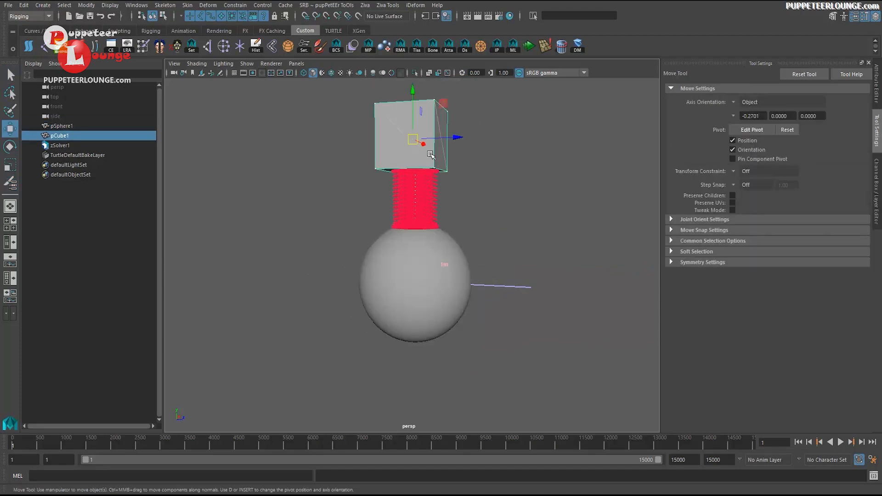
pyautogui.click(497, 49)
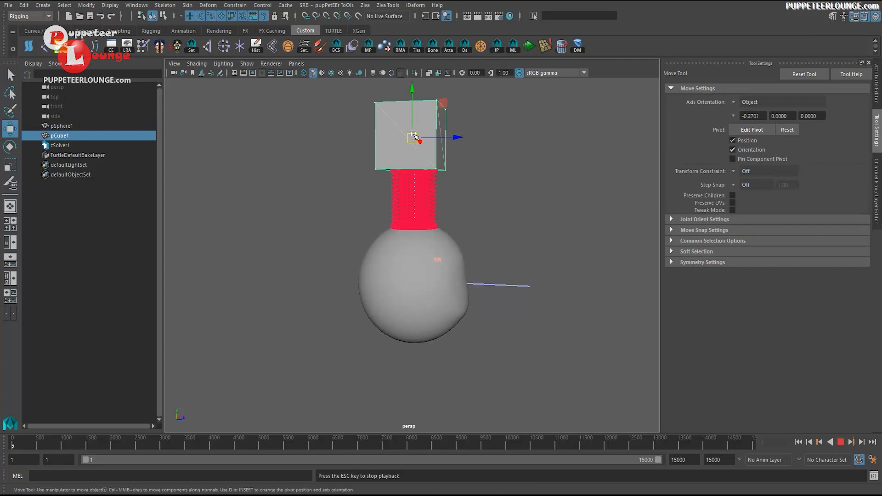
pyautogui.moveTo(418, 138)
pyautogui.mouseDown()
pyautogui.moveTo(427, 105)
pyautogui.moveTo(423, 139)
pyautogui.mouseUp()
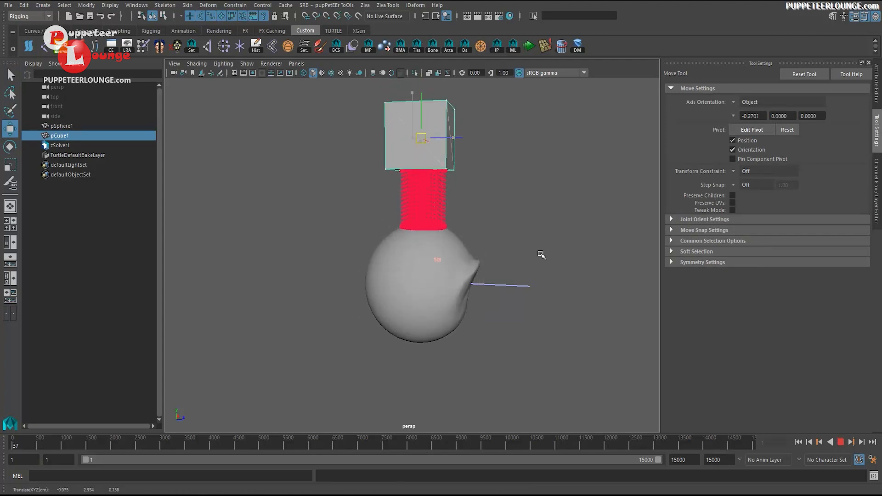
pyautogui.keyDown('alt'); pyautogui.moveTo(542, 252); pyautogui.dragTo(413, 234); pyautogui.keyUp('alt')
pyautogui.moveTo(419, 137)
pyautogui.mouseDown()
pyautogui.moveTo(420, 122)
pyautogui.moveTo(422, 146)
pyautogui.mouseUp()
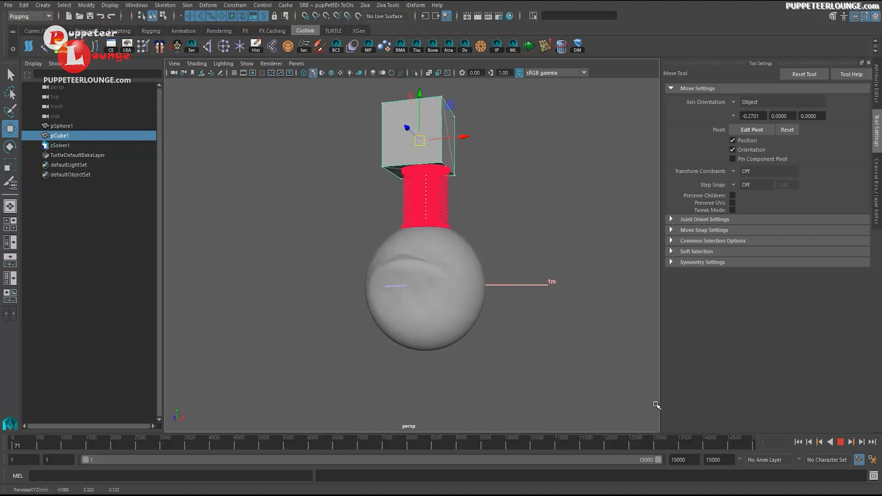
pyautogui.click(840, 442)
# Step: Set the sphere's Youngs Modulus Exp to 10^5 for zMaterial_hard and 10^3 for zMaterial_soft
pyautogui.keyDown('alt'); pyautogui.moveTo(467, 346); pyautogui.dragTo(491, 376, button='right'); pyautogui.keyUp('alt')
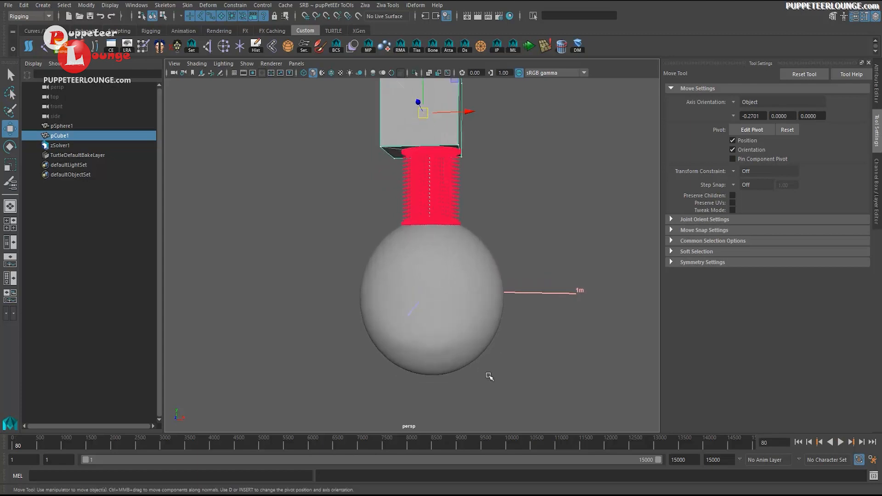
pyautogui.keyDown('alt'); pyautogui.moveTo(490, 376); pyautogui.dragTo(475, 344, button='middle'); pyautogui.keyUp('alt')
pyautogui.click(455, 230)
pyautogui.hotkey('ctrl', 'a')
pyautogui.hotkey('ctrl', 'a')
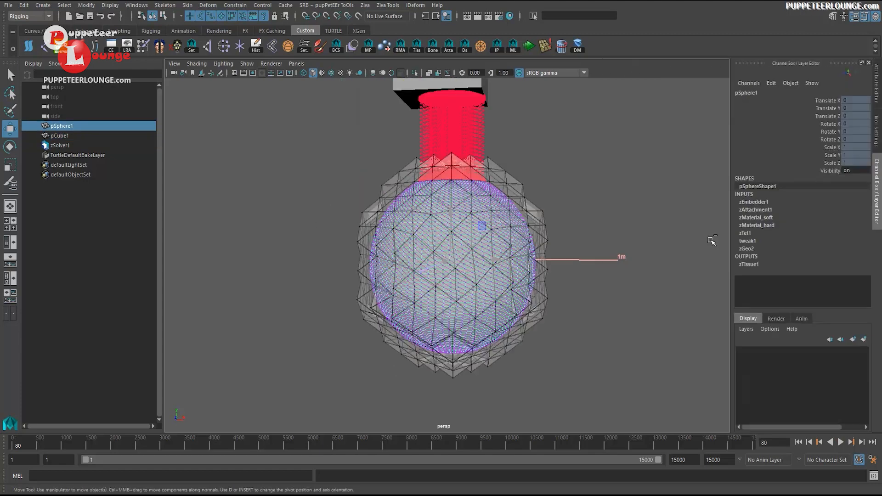
pyautogui.click(768, 225)
pyautogui.click(850, 249)
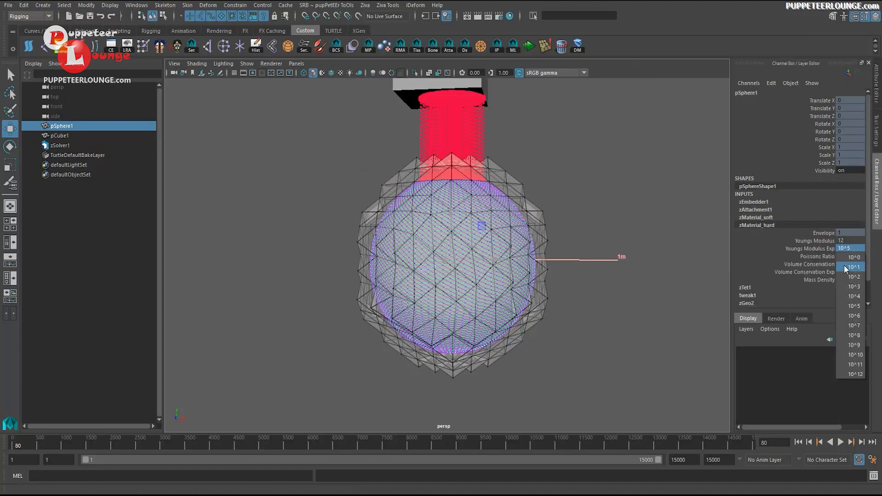
pyautogui.click(858, 307)
pyautogui.click(771, 217)
pyautogui.click(851, 218)
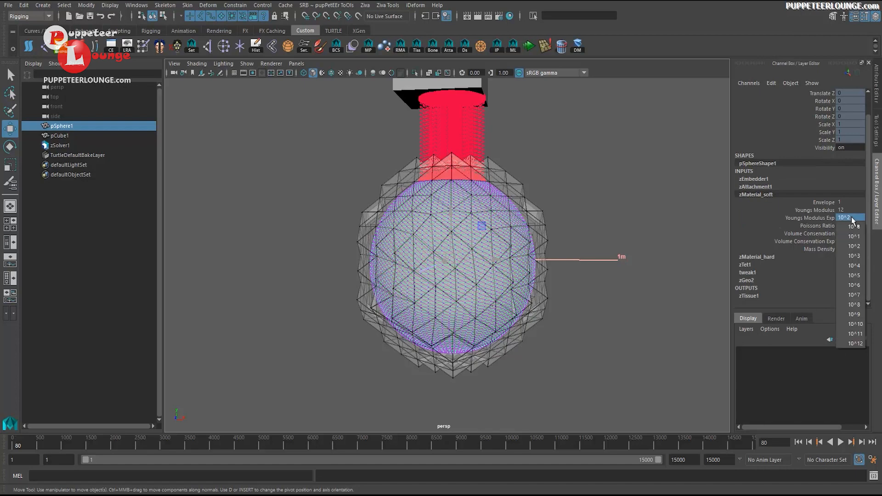
pyautogui.click(854, 255)
# Step: Move the cube in playback to test the stiffer soft material, undo the move, stop and return to the first frame
pyautogui.click(477, 134)
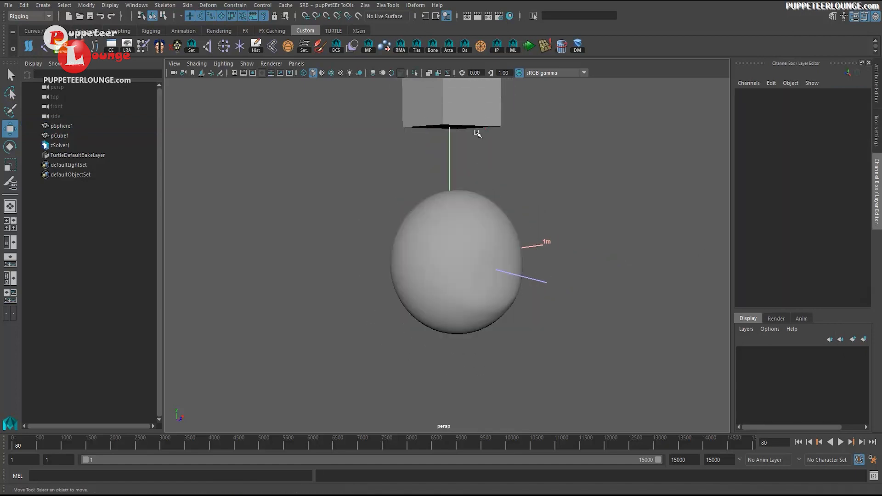
pyautogui.click(477, 133)
pyautogui.hotkey('alt', 'v')
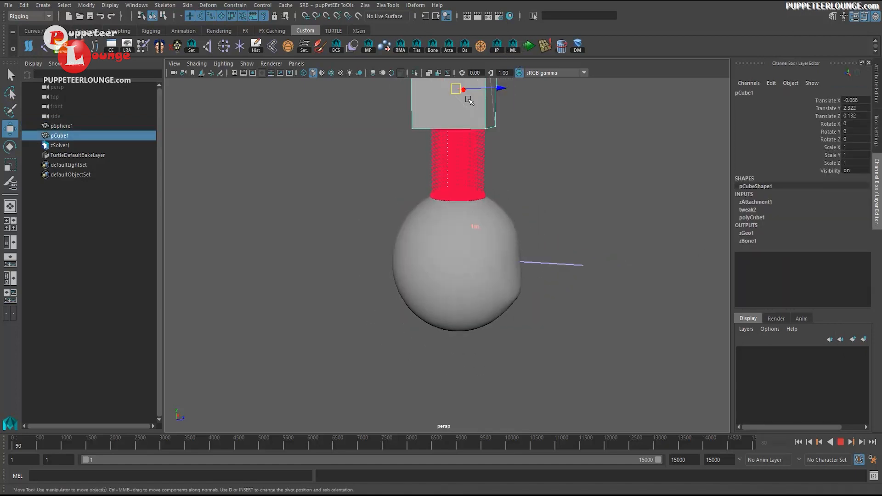
pyautogui.moveTo(457, 89); pyautogui.dragTo(469, 151)
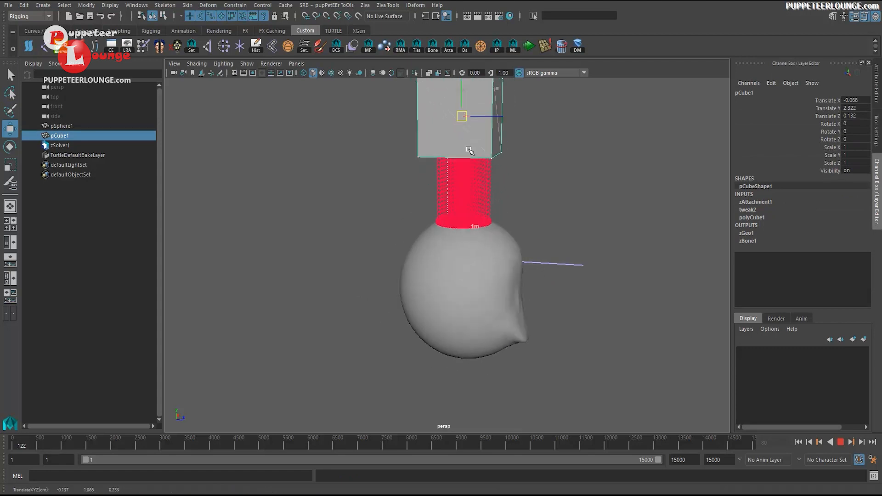
pyautogui.hotkey('ctrl', 'z')
pyautogui.keyDown('alt'); pyautogui.moveTo(575, 238); pyautogui.dragTo(514, 237); pyautogui.keyUp('alt')
pyautogui.keyDown('alt'); pyautogui.moveTo(514, 236); pyautogui.dragTo(558, 245, button='right'); pyautogui.keyUp('alt')
pyautogui.click(840, 443)
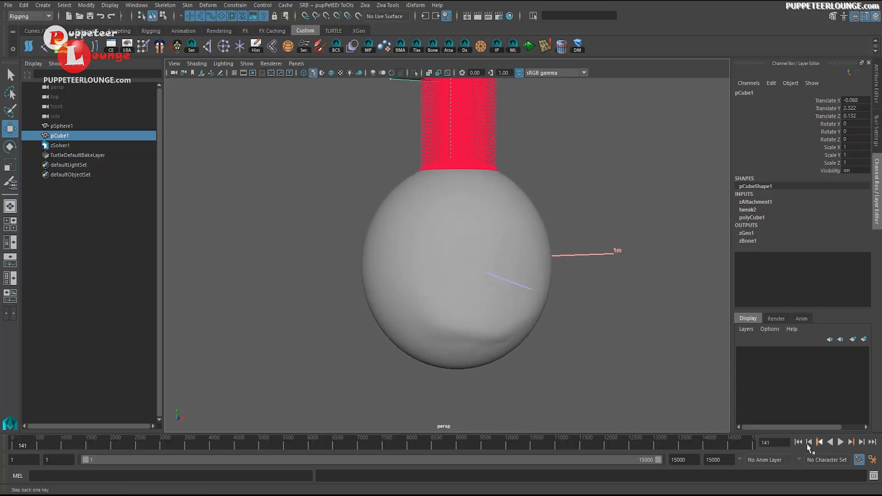
pyautogui.click(799, 443)
# Step: Inspect the cube, its attachment and the sphere's tissue mesh from several angles, and review the Ziva tissue property commands
pyautogui.keyDown('alt'); pyautogui.moveTo(473, 327); pyautogui.dragTo(469, 372, button='middle'); pyautogui.keyUp('alt')
pyautogui.keyDown('alt'); pyautogui.moveTo(469, 372); pyautogui.dragTo(444, 312, button='right'); pyautogui.keyUp('alt')
pyautogui.keyDown('alt'); pyautogui.moveTo(444, 312); pyautogui.dragTo(444, 334, button='middle'); pyautogui.keyUp('alt')
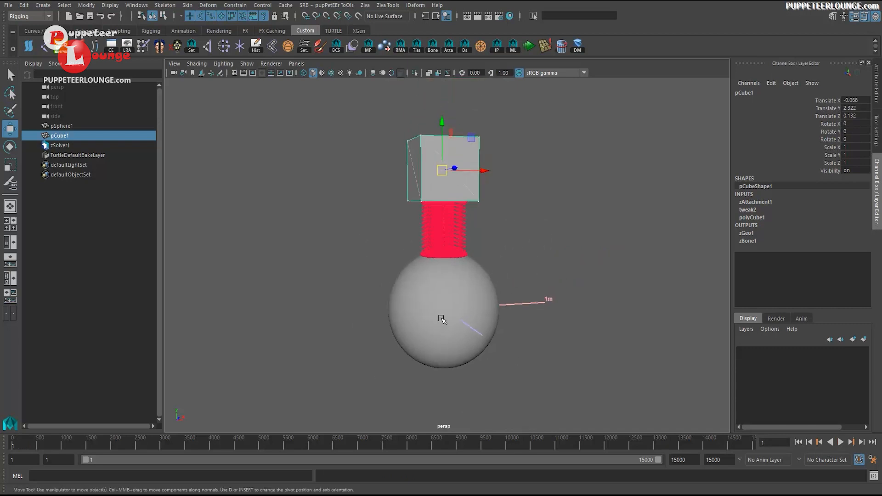
pyautogui.keyDown('alt'); pyautogui.moveTo(537, 299); pyautogui.dragTo(443, 296); pyautogui.keyUp('alt')
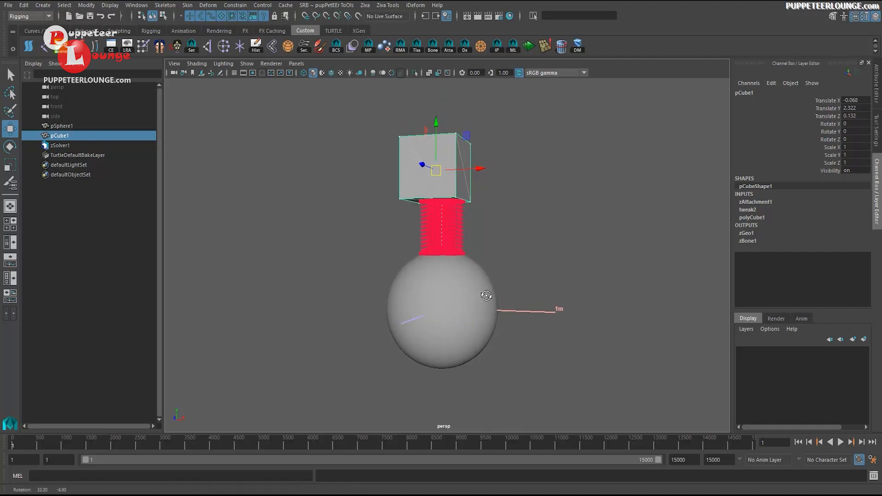
pyautogui.keyDown('alt'); pyautogui.moveTo(439, 297); pyautogui.dragTo(452, 310, button='right'); pyautogui.keyUp('alt')
pyautogui.keyDown('alt'); pyautogui.moveTo(453, 309); pyautogui.dragTo(487, 318); pyautogui.keyUp('alt')
pyautogui.click(487, 318)
pyautogui.keyDown('alt'); pyautogui.moveTo(487, 318); pyautogui.dragTo(506, 305, button='right'); pyautogui.keyUp('alt')
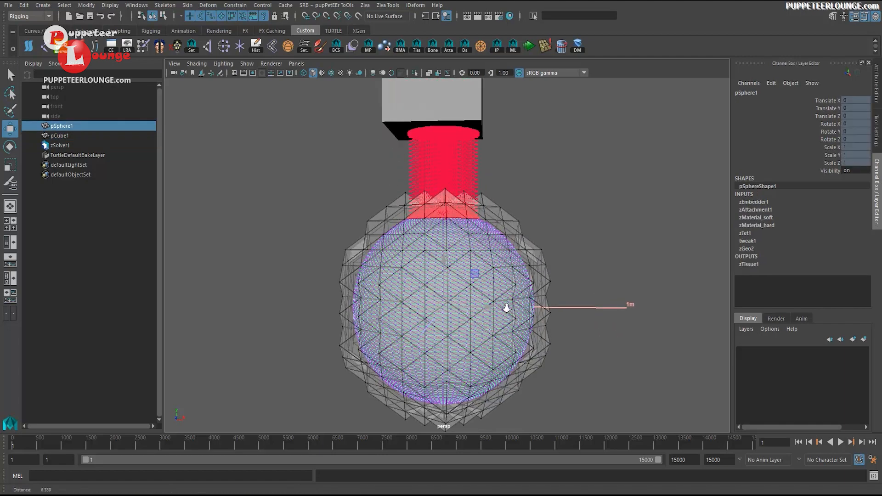
pyautogui.keyDown('alt'); pyautogui.moveTo(505, 305); pyautogui.dragTo(508, 282, button='middle'); pyautogui.keyUp('alt')
pyautogui.keyDown('alt'); pyautogui.moveTo(508, 283); pyautogui.dragTo(504, 311, button='right'); pyautogui.keyUp('alt')
pyautogui.keyDown('alt'); pyautogui.moveTo(504, 310); pyautogui.dragTo(511, 306, button='middle'); pyautogui.keyUp('alt')
pyautogui.keyDown('alt'); pyautogui.moveTo(511, 306); pyautogui.dragTo(513, 289, button='right'); pyautogui.keyUp('alt')
pyautogui.keyDown('alt'); pyautogui.moveTo(513, 288); pyautogui.dragTo(506, 298, button='middle'); pyautogui.keyUp('alt')
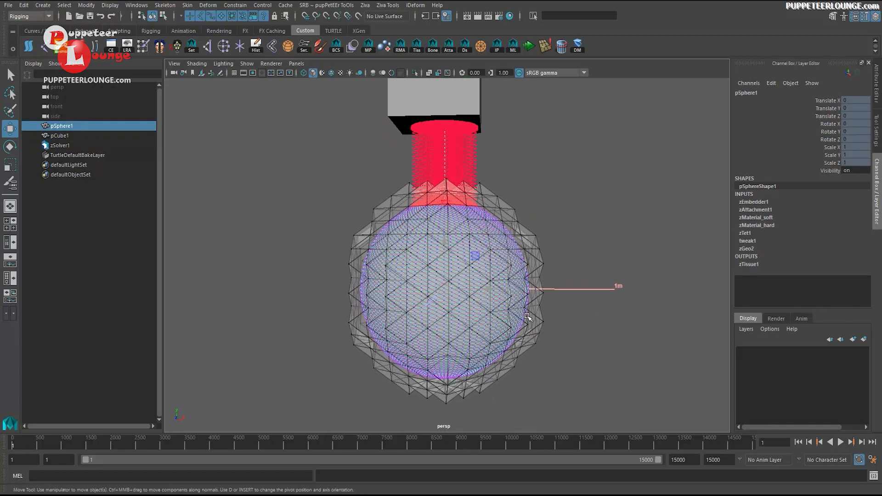
pyautogui.keyDown('alt'); pyautogui.moveTo(495, 196); pyautogui.dragTo(504, 206, button='middle'); pyautogui.keyUp('alt')
pyautogui.keyDown('alt'); pyautogui.moveTo(504, 207); pyautogui.dragTo(511, 207, button='right'); pyautogui.keyUp('alt')
pyautogui.keyDown('alt'); pyautogui.moveTo(511, 207); pyautogui.dragTo(506, 226); pyautogui.keyUp('alt')
pyautogui.click(366, 5)
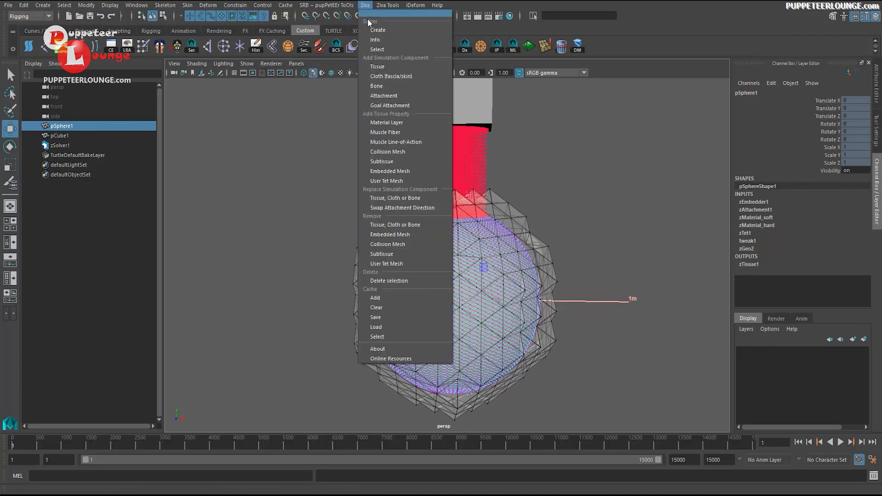
pyautogui.click(393, 134)
pyautogui.click(615, 217)
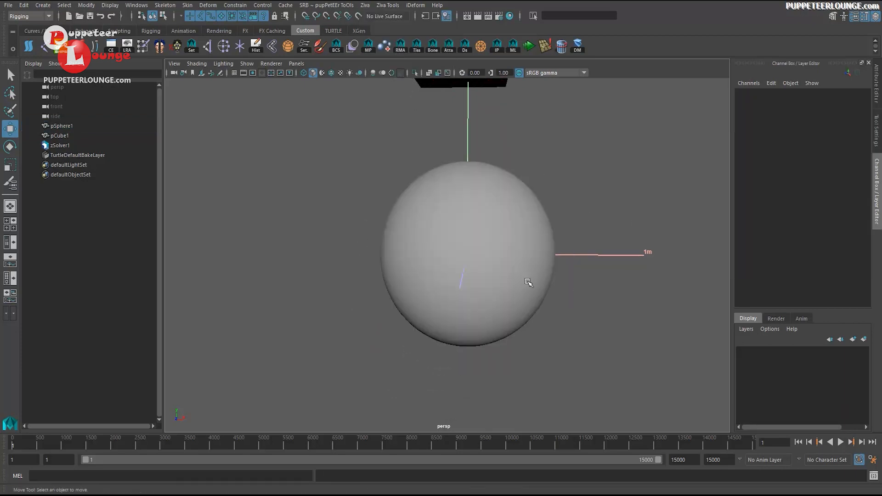
# Step: Select the sphere, check its zMaterial_hard settings and add a Ziva Muscle Fiber to the tissue
pyautogui.click(477, 193)
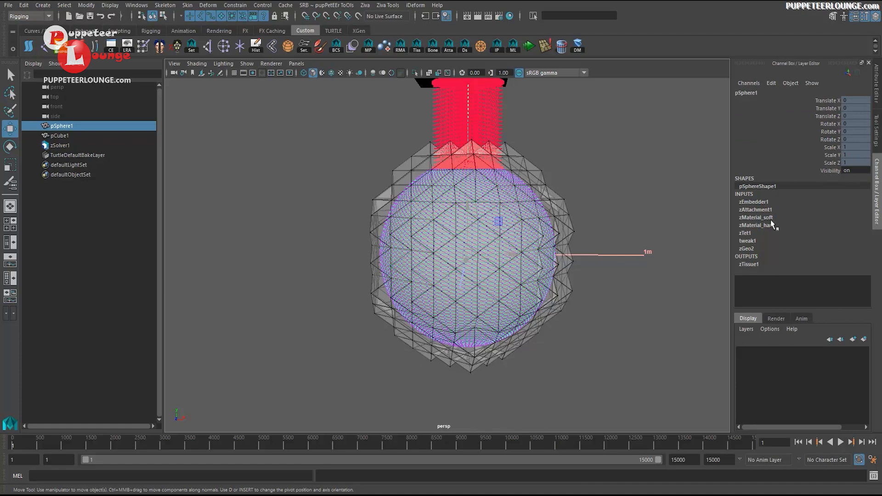
pyautogui.doubleClick(761, 225)
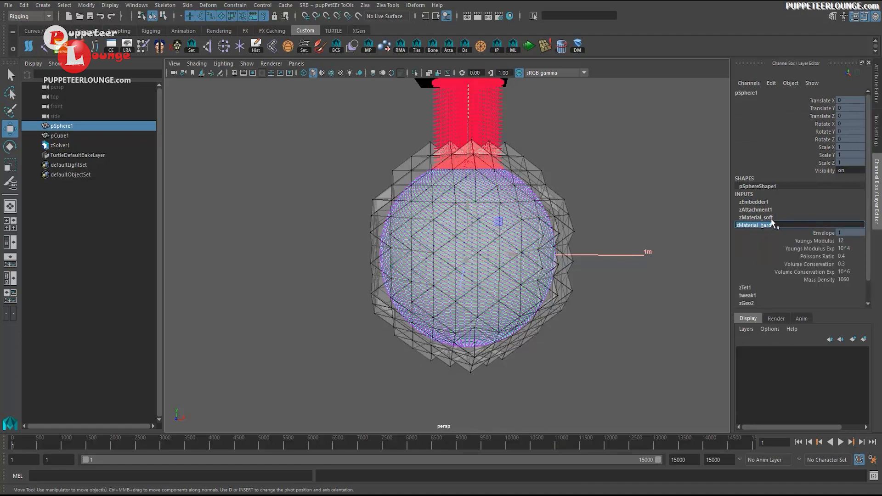
pyautogui.keyDown('alt'); pyautogui.moveTo(552, 203); pyautogui.dragTo(484, 226, button='middle'); pyautogui.keyUp('alt')
pyautogui.click(554, 190)
pyautogui.click(483, 227)
pyautogui.keyDown('alt'); pyautogui.moveTo(483, 226); pyautogui.dragTo(488, 225); pyautogui.keyUp('alt')
pyautogui.keyDown('alt'); pyautogui.moveTo(471, 160); pyautogui.dragTo(470, 168, button='middle'); pyautogui.keyUp('alt')
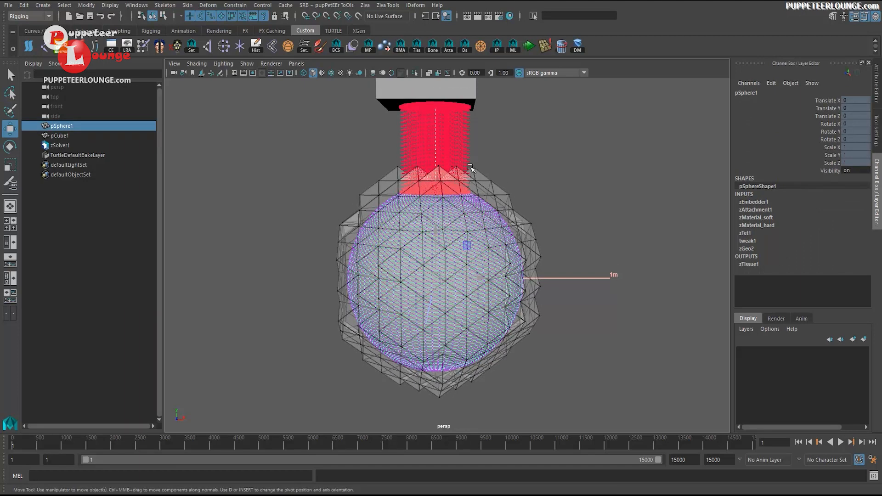
pyautogui.click(366, 5)
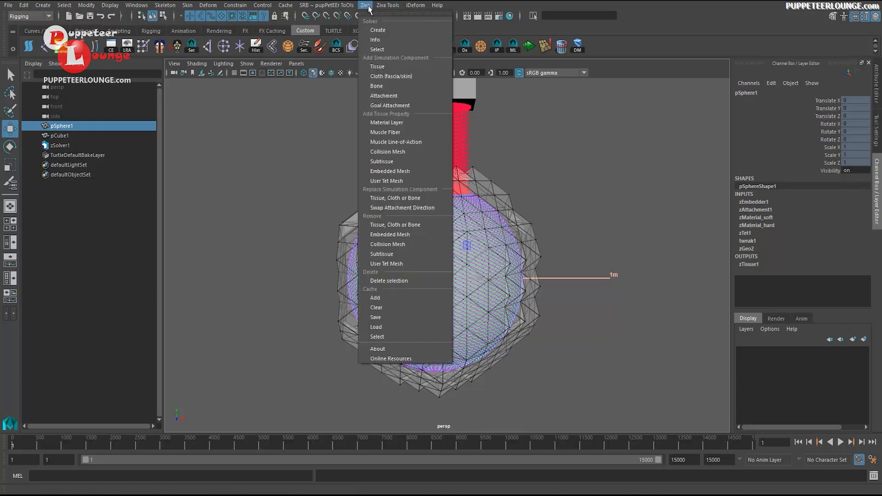
pyautogui.click(380, 132)
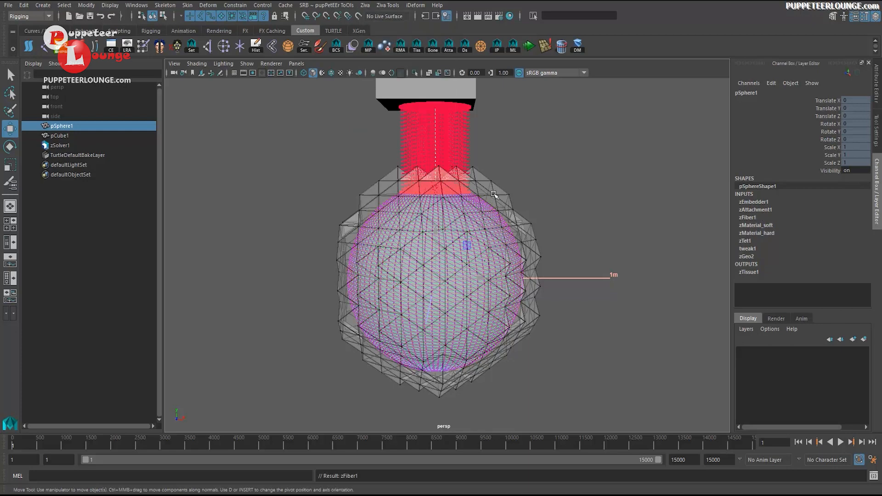
# Step: Select the sphere's new fiber node and examine how its fiber lines run across the surface
pyautogui.keyDown('alt'); pyautogui.moveTo(429, 314); pyautogui.dragTo(478, 307, button='right'); pyautogui.keyUp('alt')
pyautogui.keyDown('alt'); pyautogui.moveTo(478, 307); pyautogui.dragTo(425, 316); pyautogui.keyUp('alt')
pyautogui.keyDown('alt'); pyautogui.moveTo(473, 321); pyautogui.dragTo(584, 334, button='right'); pyautogui.keyUp('alt')
pyautogui.click(626, 142)
pyautogui.click(574, 183)
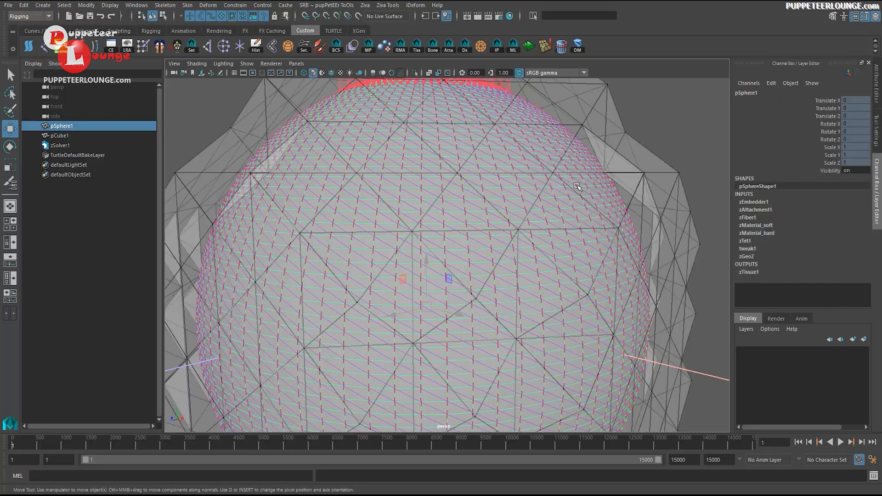
pyautogui.click(579, 138)
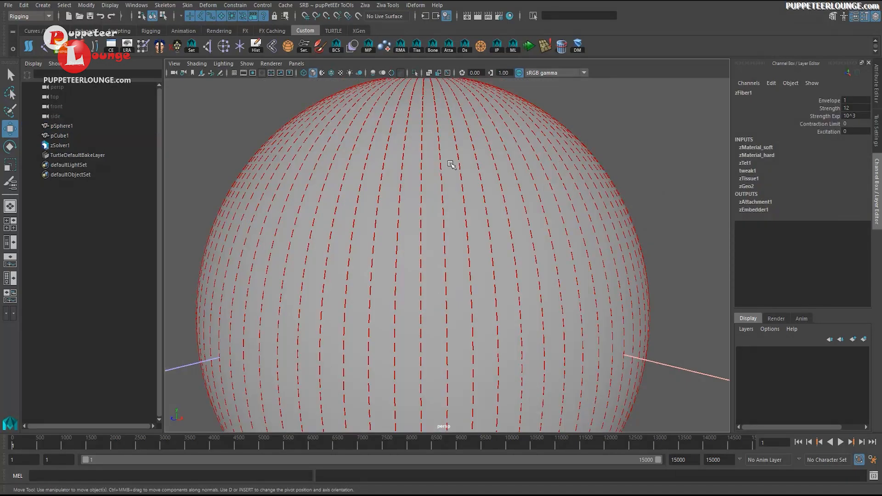
pyautogui.keyDown('alt'); pyautogui.moveTo(487, 259); pyautogui.dragTo(521, 259); pyautogui.keyUp('alt')
pyautogui.press('f')
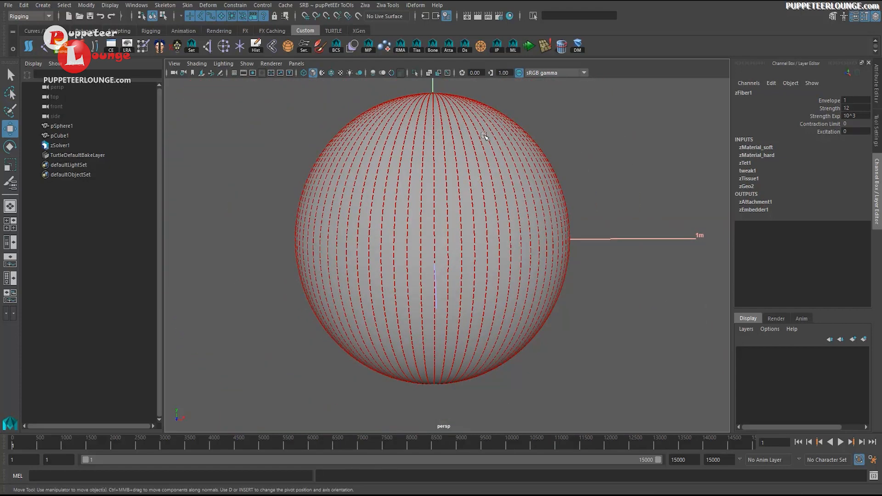
pyautogui.keyDown('alt'); pyautogui.moveTo(520, 210); pyautogui.dragTo(516, 224, button='middle'); pyautogui.keyUp('alt')
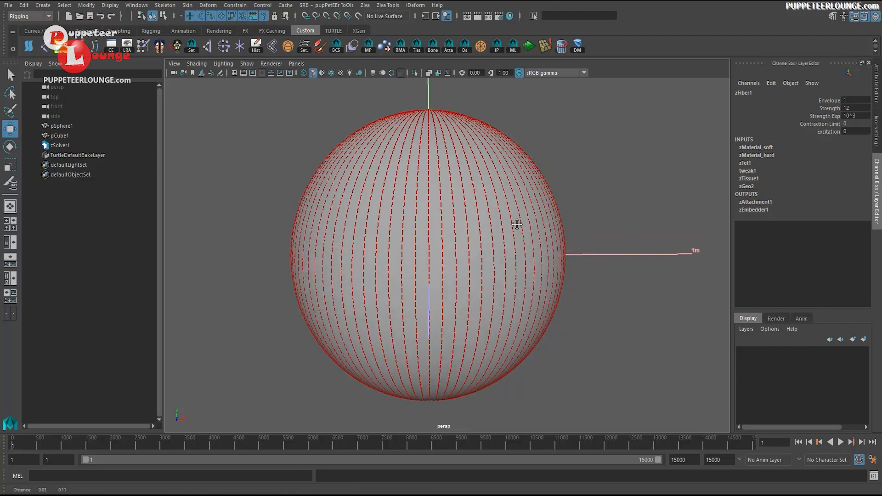
pyautogui.keyDown('alt'); pyautogui.moveTo(516, 224); pyautogui.dragTo(527, 222, button='right'); pyautogui.keyUp('alt')
# Step: Review zFiber1's Strength, Strength Exp options, Contraction Limit and Excitation attributes
pyautogui.click(856, 107)
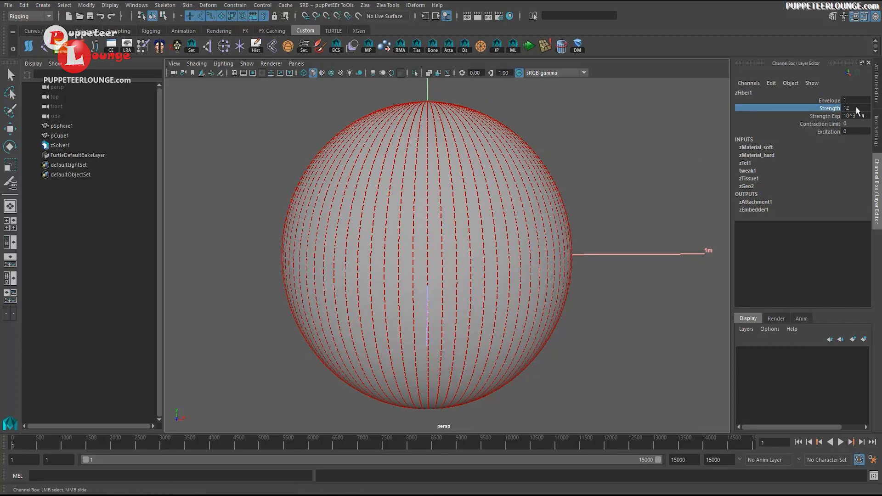
pyautogui.click(847, 115)
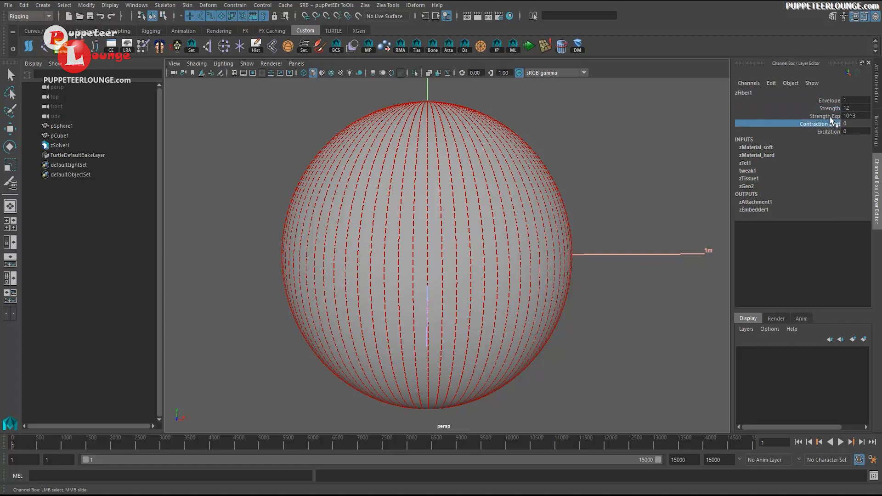
pyautogui.click(854, 115)
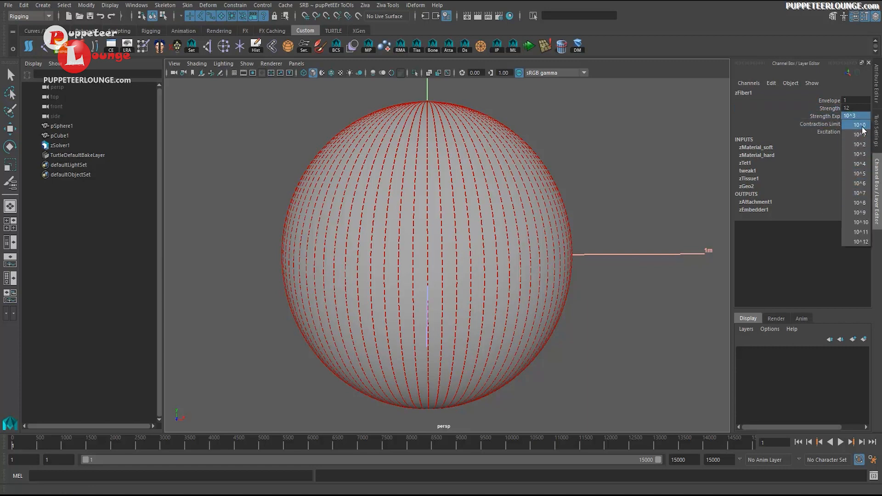
pyautogui.click(833, 117)
pyautogui.click(833, 132)
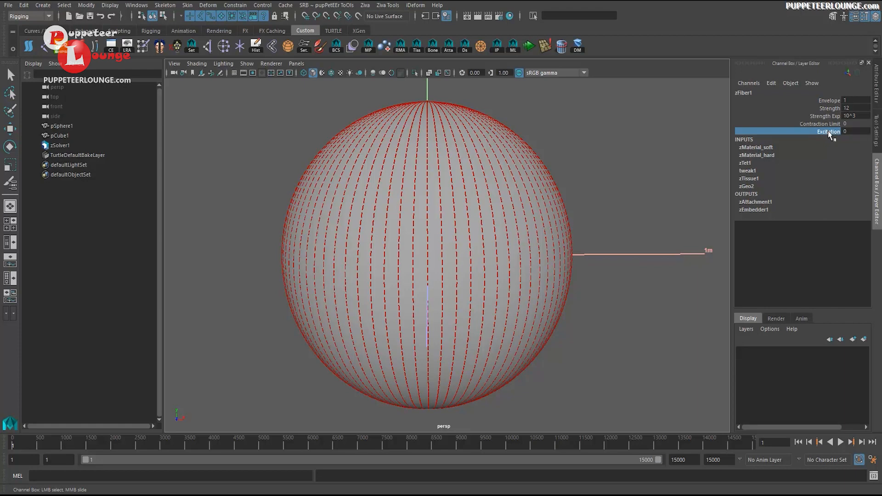
# Step: Test the fiber contraction in playback with zFiber1's Excitation at 0.5, then return to the first frame and reset Excitation to 0
pyautogui.keyDown('alt'); pyautogui.moveTo(589, 258); pyautogui.dragTo(528, 252, button='right'); pyautogui.keyUp('alt')
pyautogui.keyDown('alt'); pyautogui.moveTo(528, 252); pyautogui.dragTo(468, 249); pyautogui.keyUp('alt')
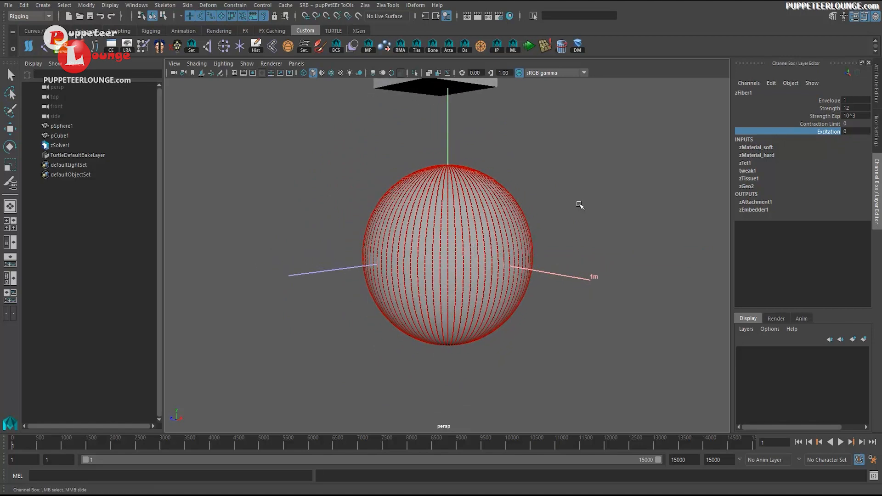
pyautogui.click(497, 47)
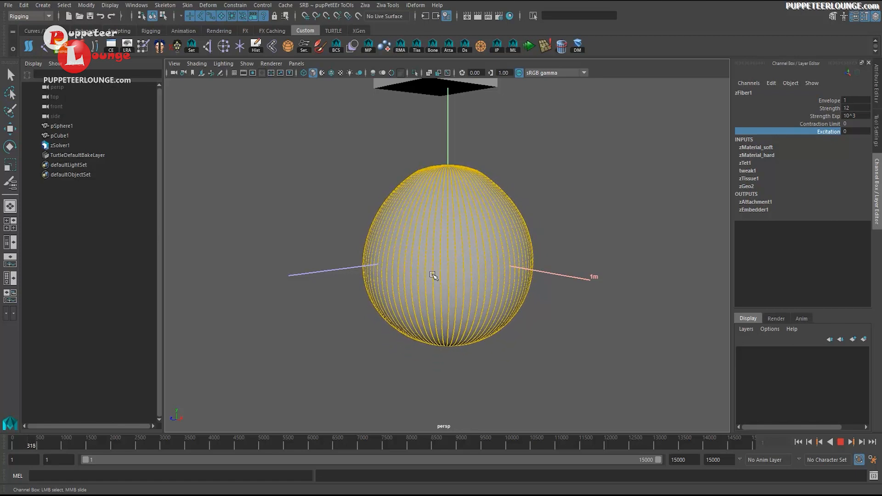
pyautogui.click(841, 442)
pyautogui.click(798, 442)
pyautogui.click(816, 125)
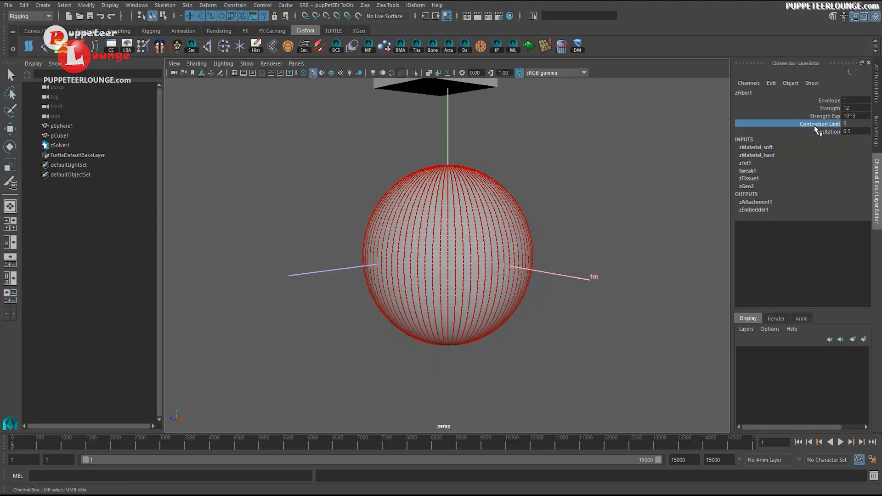
pyautogui.click(819, 132)
pyautogui.moveTo(596, 216); pyautogui.dragTo(485, 228, button='middle')
pyautogui.scroll(2, 508, 235)
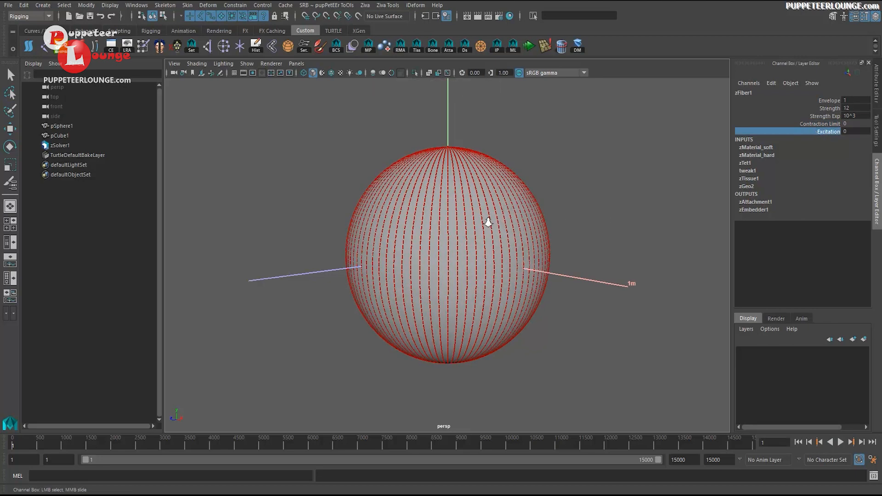
pyautogui.scroll(1, 488, 223)
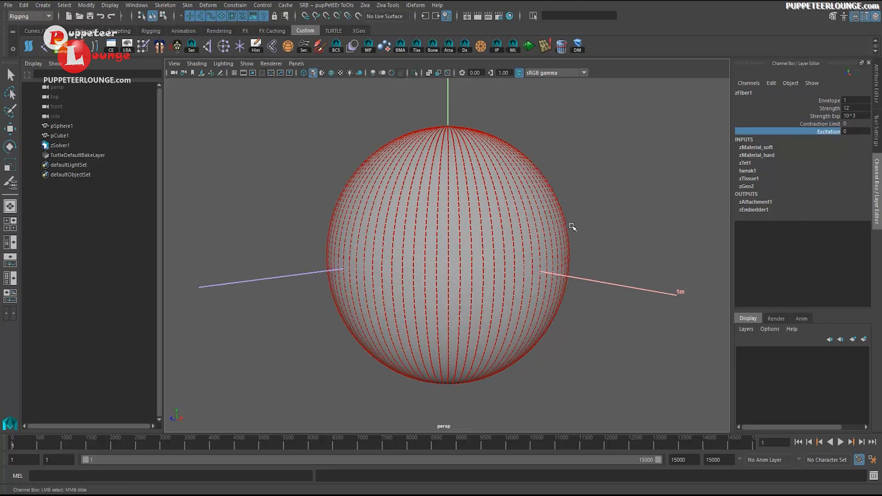
pyautogui.press('q')
pyautogui.click(344, 187)
pyautogui.click(366, 170)
pyautogui.moveTo(366, 171)
pyautogui.mouseDown(button='right')
pyautogui.moveTo(357, 340)
pyautogui.moveTo(416, 337)
pyautogui.moveTo(428, 389)
pyautogui.moveTo(436, 363)
pyautogui.moveTo(433, 395)
pyautogui.moveTo(500, 395)
pyautogui.moveTo(501, 403)
pyautogui.mouseUp(button='right')
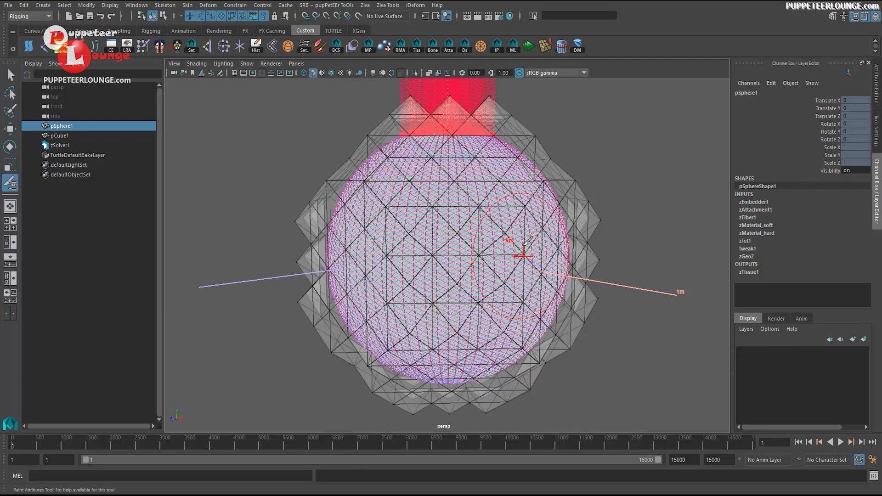
pyautogui.moveTo(524, 255)
pyautogui.keyDown('alt'); pyautogui.mouseDown()
pyautogui.moveTo(459, 252)
pyautogui.moveTo(463, 354)
pyautogui.moveTo(473, 321)
pyautogui.moveTo(511, 322)
pyautogui.moveTo(436, 319)
pyautogui.moveTo(510, 317)
pyautogui.moveTo(453, 349)
pyautogui.moveTo(426, 296)
pyautogui.moveTo(538, 322)
pyautogui.mouseUp(); pyautogui.keyUp('alt')
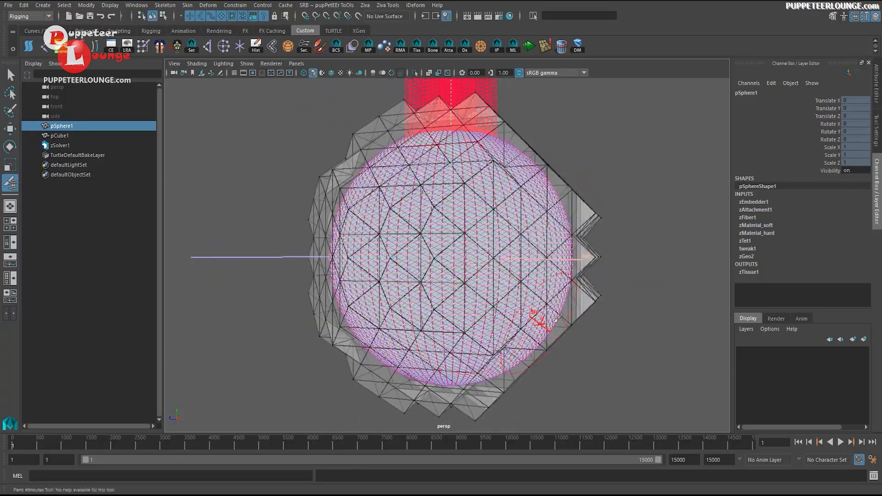
pyautogui.press('q')
pyautogui.click(617, 177)
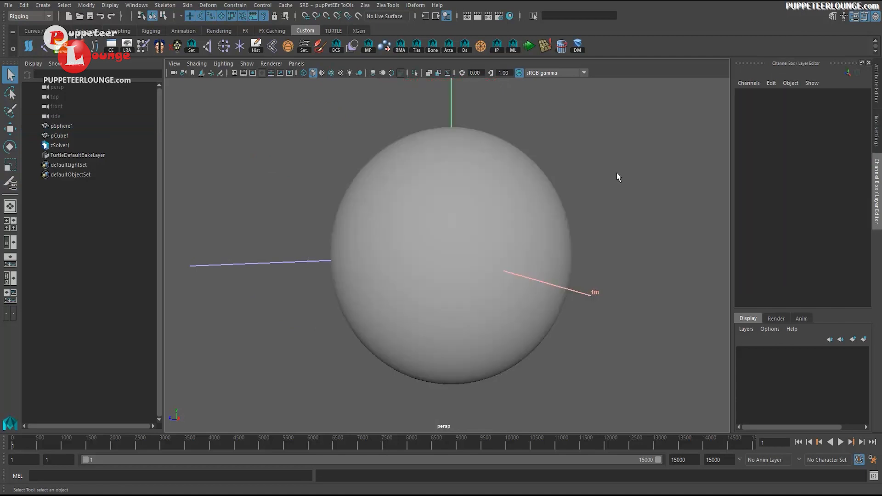
# Step: Reselect the sphere in object mode and bring up zFiber1's Excitation attribute for adjustment
pyautogui.keyDown('alt'); pyautogui.moveTo(616, 177); pyautogui.dragTo(547, 256); pyautogui.keyUp('alt')
pyautogui.click(547, 256)
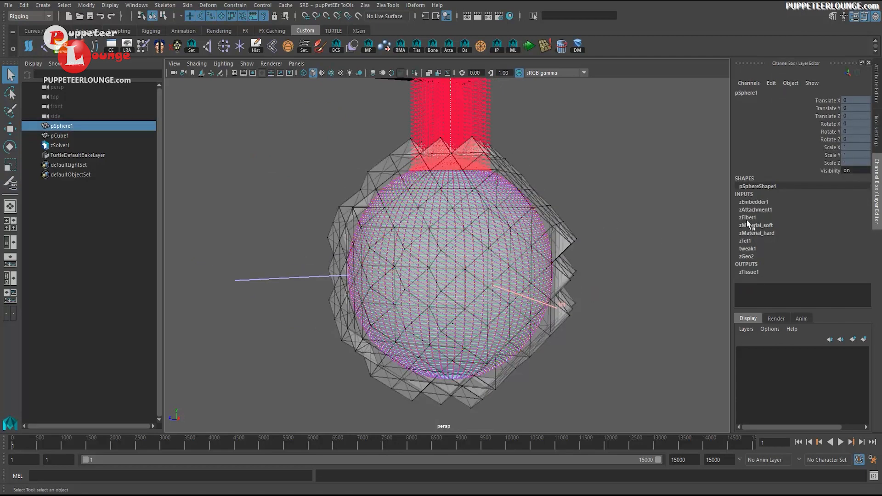
pyautogui.click(616, 229)
pyautogui.keyDown('alt'); pyautogui.moveTo(472, 258); pyautogui.dragTo(497, 252, button='right'); pyautogui.keyUp('alt')
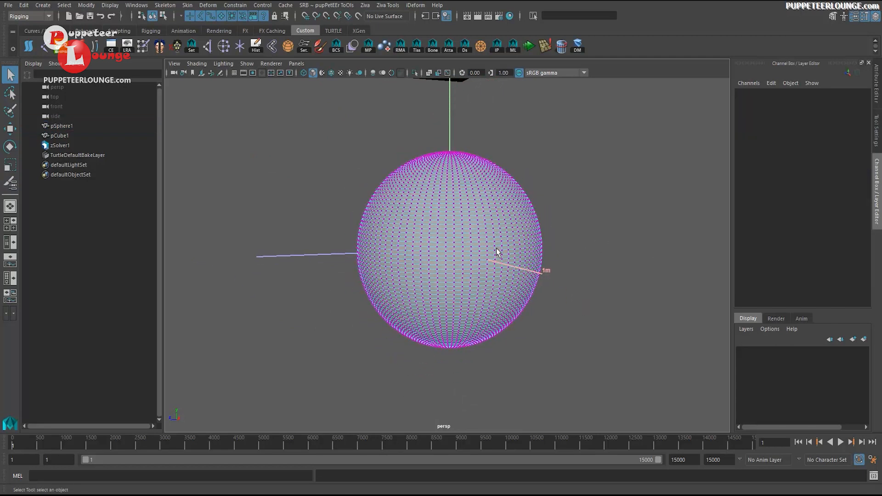
pyautogui.keyDown('alt'); pyautogui.moveTo(496, 252); pyautogui.dragTo(494, 272, button='middle'); pyautogui.keyUp('alt')
pyautogui.moveTo(511, 205); pyautogui.dragTo(574, 188, button='right')
pyautogui.keyDown('alt'); pyautogui.moveTo(577, 235); pyautogui.dragTo(530, 238, button='right'); pyautogui.keyUp('alt')
pyautogui.click(496, 233)
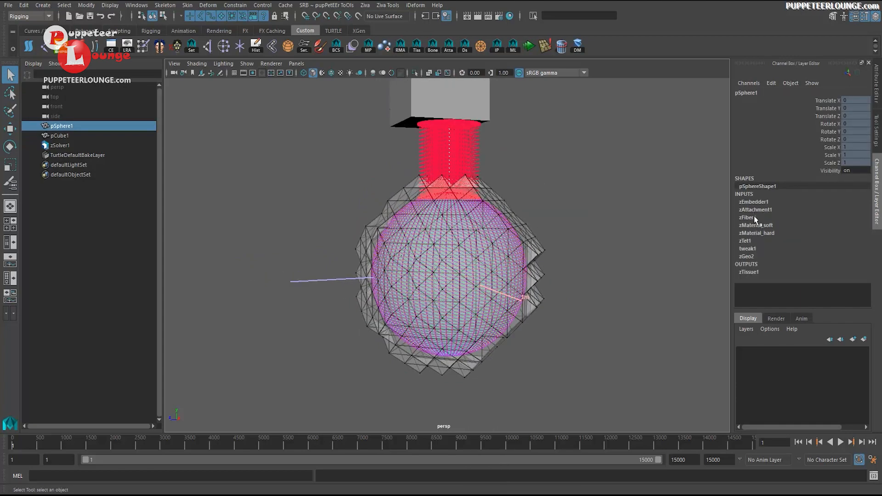
pyautogui.click(749, 216)
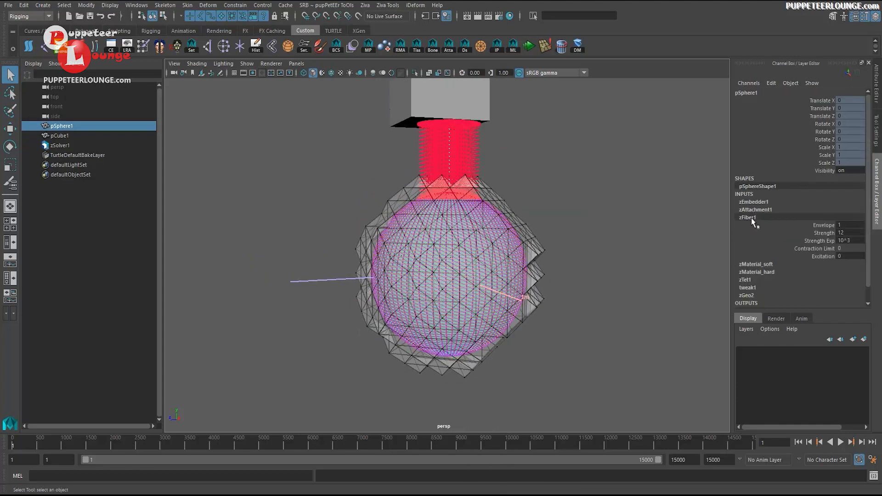
pyautogui.click(802, 257)
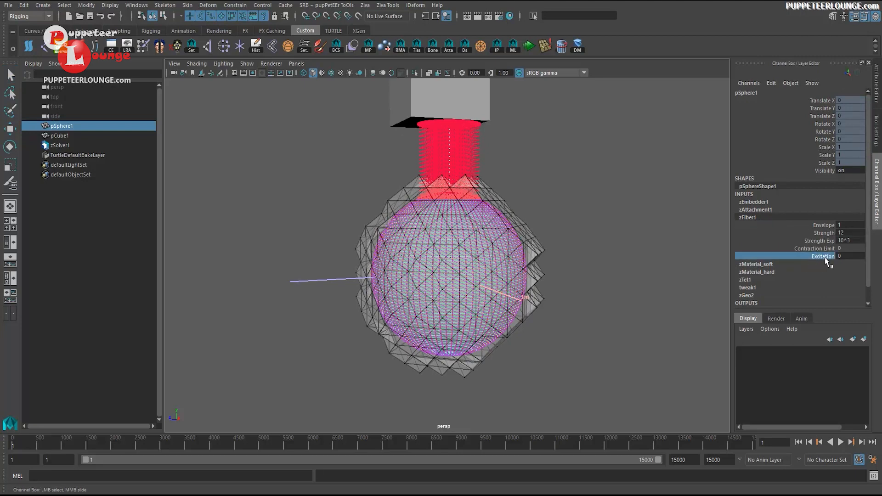
pyautogui.keyDown('alt'); pyautogui.moveTo(519, 211); pyautogui.dragTo(528, 212, button='right'); pyautogui.keyUp('alt')
pyautogui.keyDown('alt'); pyautogui.moveTo(519, 206); pyautogui.dragTo(522, 218, button='middle'); pyautogui.keyUp('alt')
pyautogui.keyDown('alt'); pyautogui.moveTo(524, 217); pyautogui.dragTo(542, 221, button='right'); pyautogui.keyUp('alt')
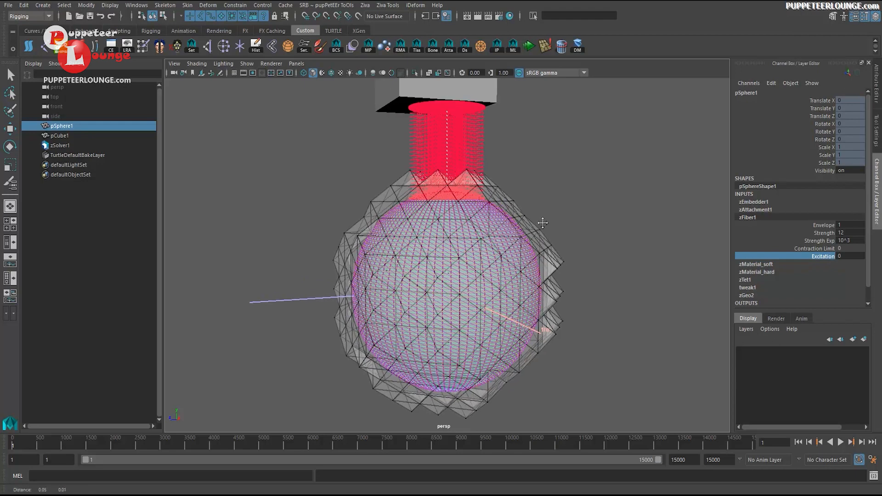
# Step: Create a line-of-action curve from the sphere's muscle fiber
pyautogui.click(543, 221)
pyautogui.click(506, 241)
pyautogui.keyDown('alt'); pyautogui.moveTo(534, 238); pyautogui.dragTo(529, 232); pyautogui.keyUp('alt')
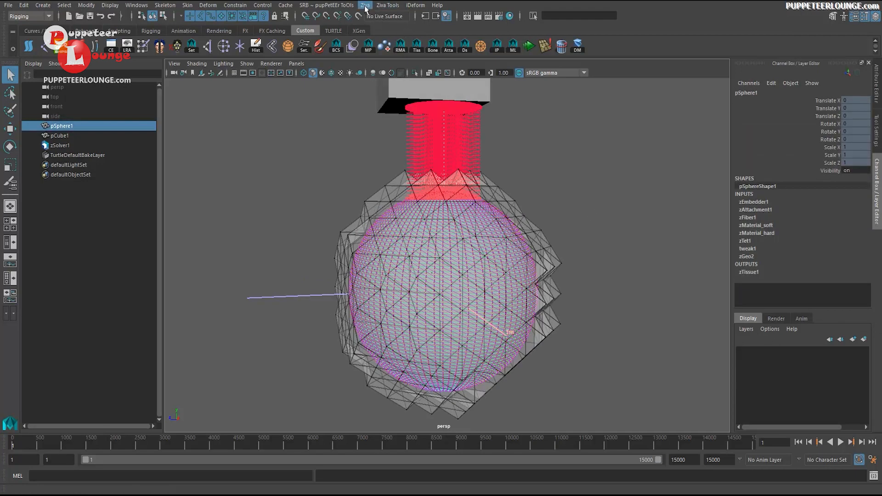
pyautogui.click(380, 7)
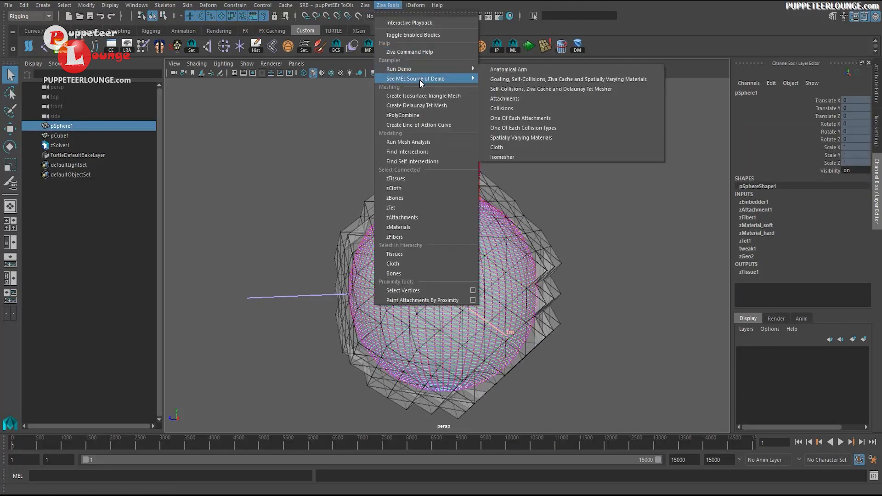
pyautogui.click(418, 125)
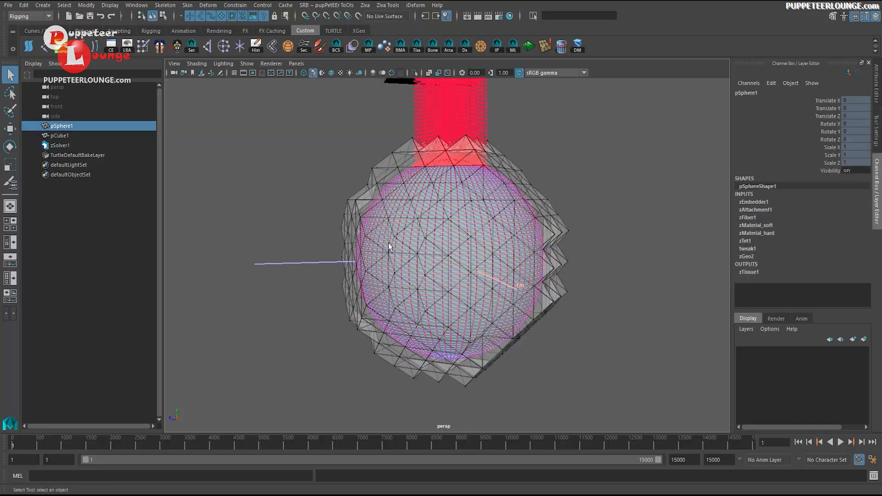
pyautogui.keyDown('alt'); pyautogui.moveTo(388, 244); pyautogui.dragTo(474, 209); pyautogui.keyUp('alt')
pyautogui.keyDown('alt'); pyautogui.moveTo(504, 213); pyautogui.dragTo(501, 222, button='middle'); pyautogui.keyUp('alt')
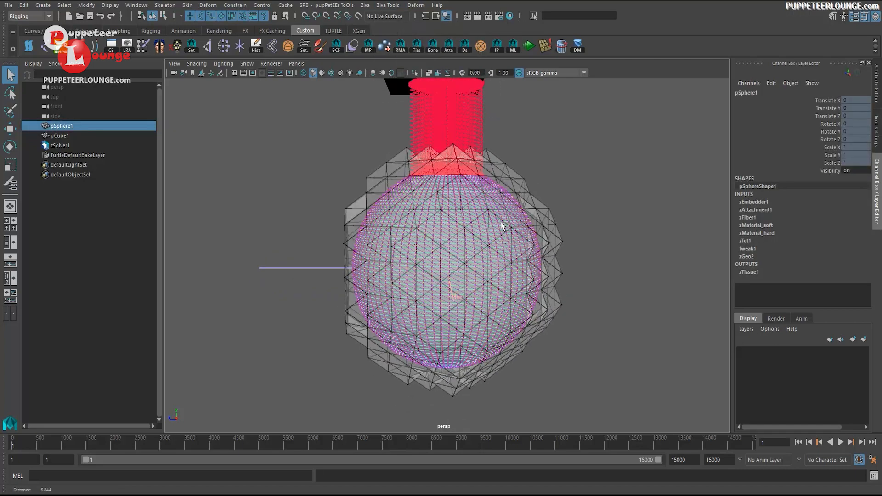
pyautogui.keyDown('alt'); pyautogui.moveTo(502, 225); pyautogui.dragTo(445, 191); pyautogui.keyUp('alt')
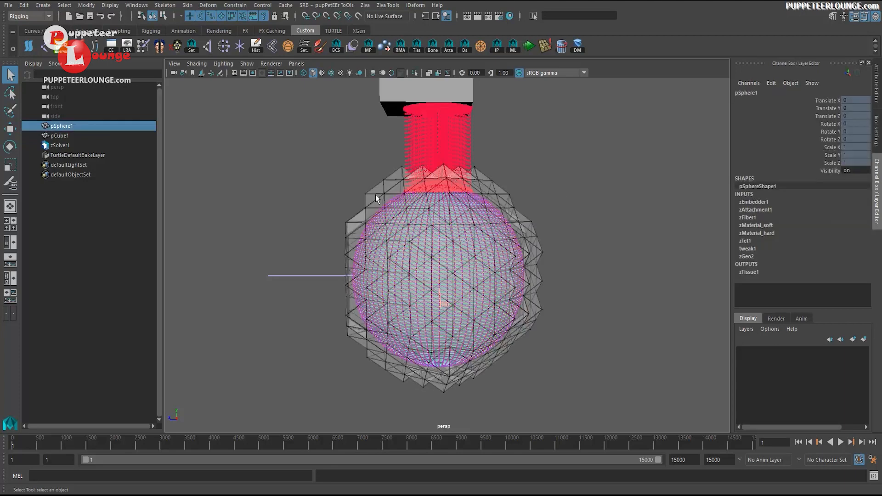
pyautogui.click(388, 5)
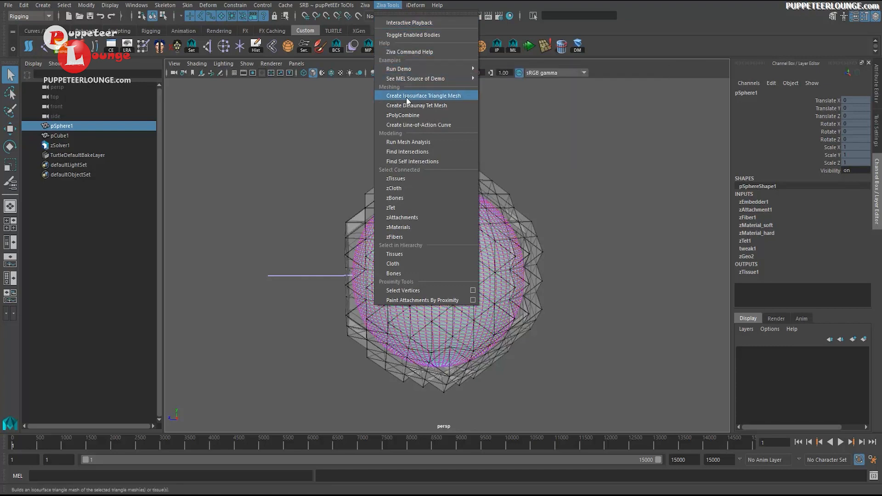
pyautogui.click(415, 124)
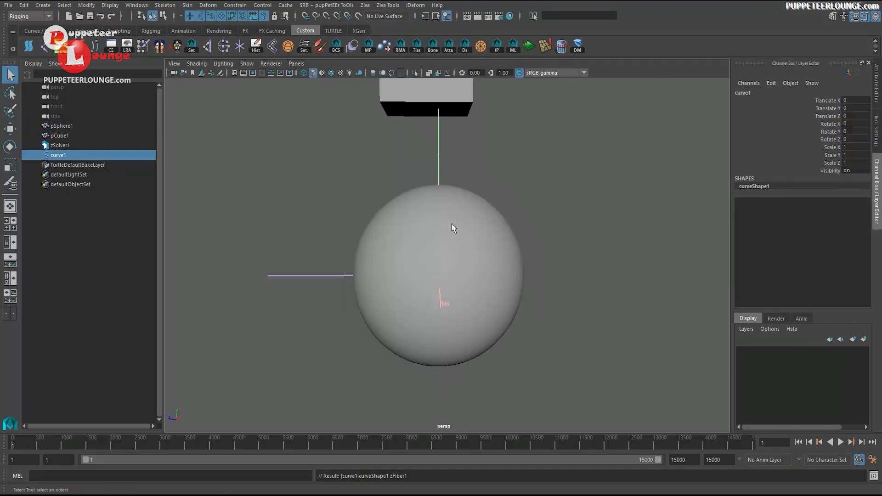
# Step: Move the line-of-action curve out of the sphere along Z to about 1.347
pyautogui.scroll(1, 492, 236)
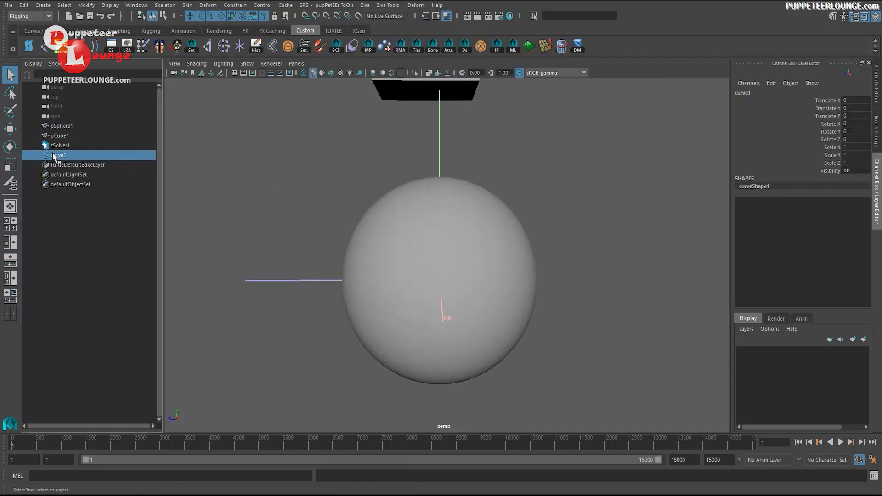
pyautogui.press('w')
pyautogui.moveTo(394, 281); pyautogui.dragTo(267, 280)
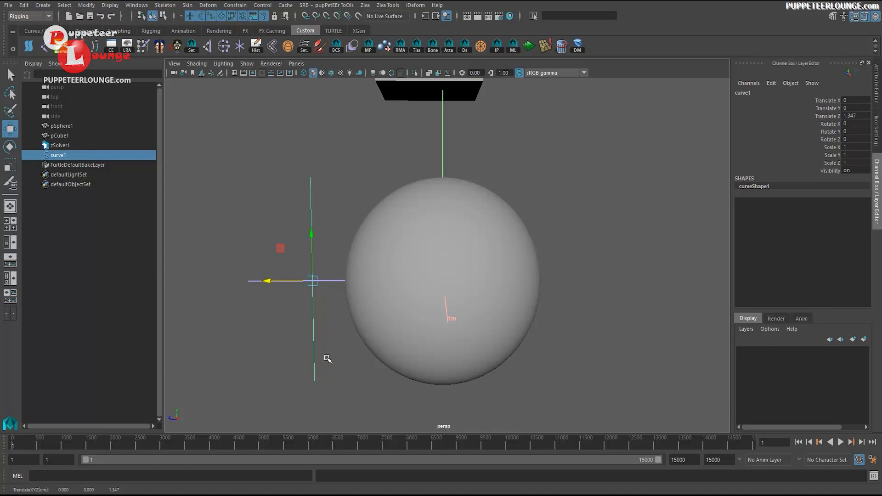
pyautogui.keyDown('alt'); pyautogui.moveTo(505, 316); pyautogui.dragTo(543, 318, button='middle'); pyautogui.keyUp('alt')
pyautogui.press('q')
pyautogui.click(554, 244)
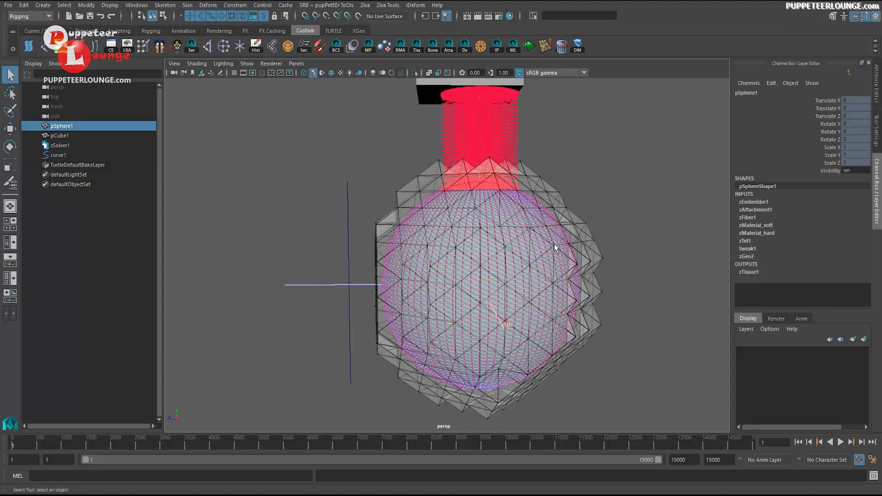
# Step: Try raising the top control vertex of the line-of-action curve and undo the move
pyautogui.keyDown('alt'); pyautogui.moveTo(554, 244); pyautogui.dragTo(338, 188, button='right'); pyautogui.keyUp('alt')
pyautogui.click(363, 214)
pyautogui.keyDown('alt'); pyautogui.moveTo(364, 213); pyautogui.dragTo(390, 232, button='middle'); pyautogui.keyUp('alt')
pyautogui.press('w')
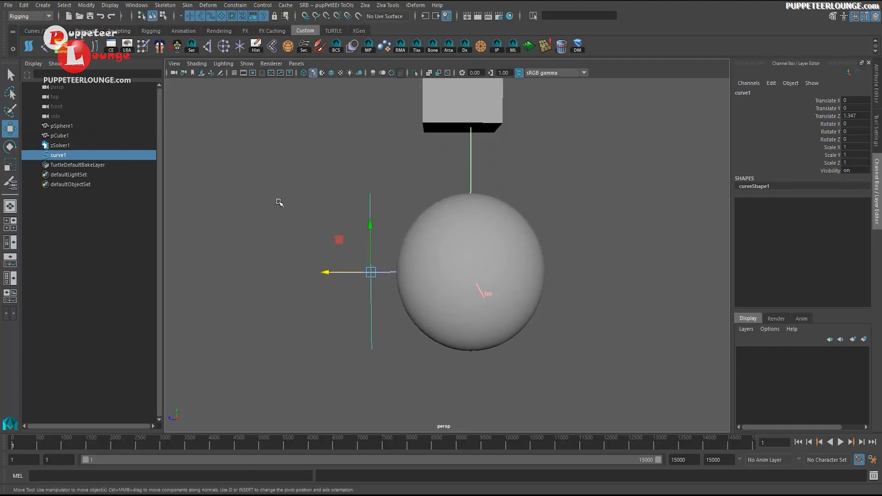
pyautogui.click(404, 255)
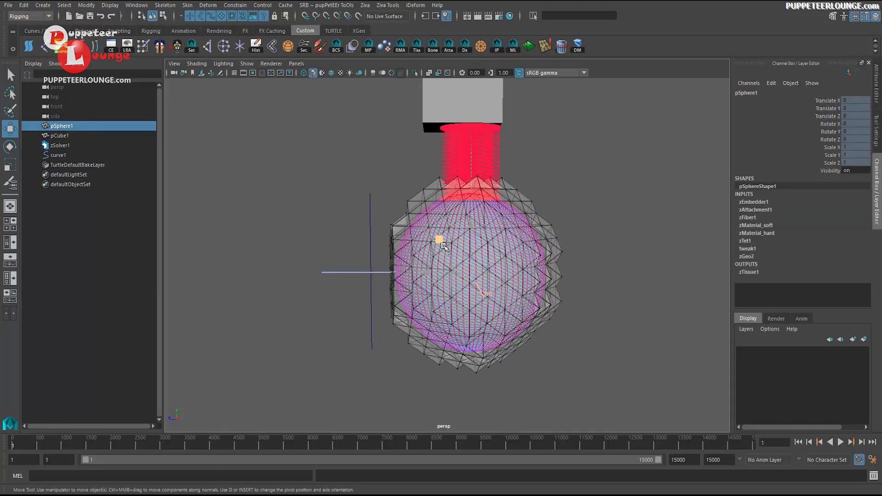
pyautogui.scroll(1, 395, 229)
pyautogui.click(360, 207)
pyautogui.moveTo(361, 217); pyautogui.dragTo(323, 215, button='right')
pyautogui.moveTo(337, 173); pyautogui.dragTo(373, 197)
pyautogui.moveTo(360, 134); pyautogui.dragTo(363, 114)
pyautogui.hotkey('ctrl', 'z')
pyautogui.press('q')
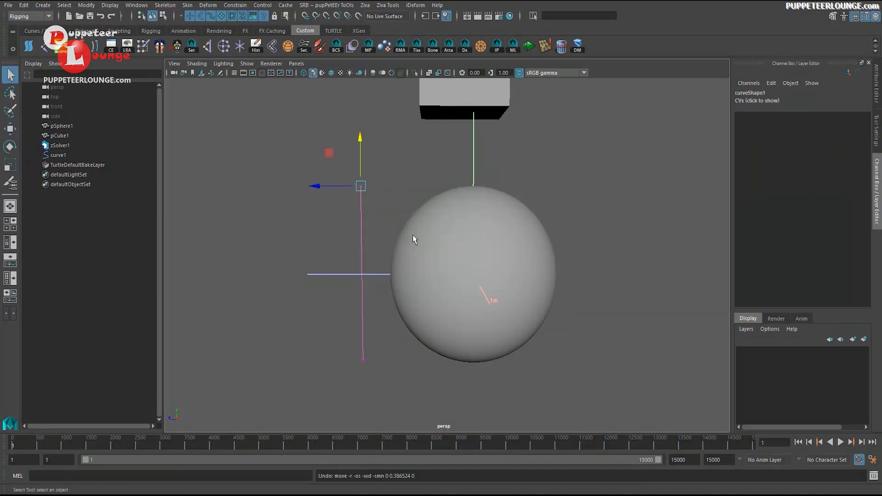
# Step: Select the sphere's zFiber1 together with curve1 and connect them with a Muscle Line-of-Action
pyautogui.click(493, 251)
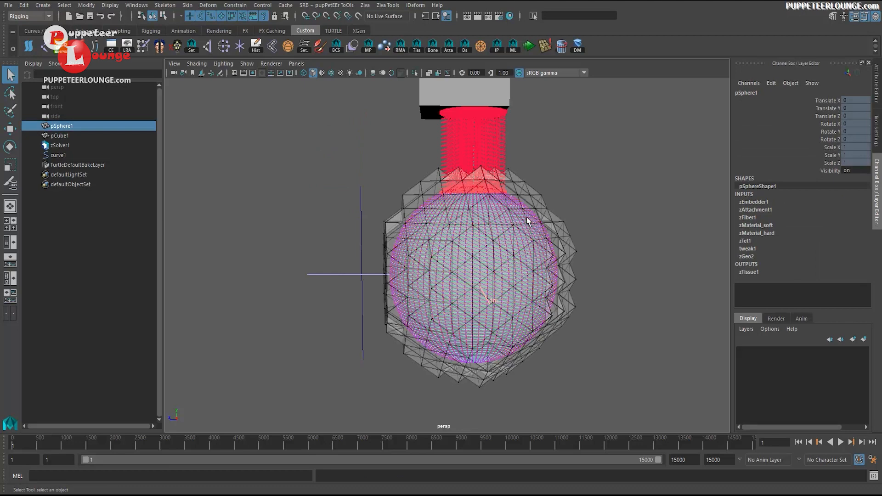
pyautogui.moveTo(526, 218); pyautogui.dragTo(559, 204, button='right')
pyautogui.scroll(1, 437, 257)
pyautogui.keyDown('alt'); pyautogui.moveTo(437, 257); pyautogui.dragTo(414, 262, button='middle'); pyautogui.keyUp('alt')
pyautogui.click(326, 192)
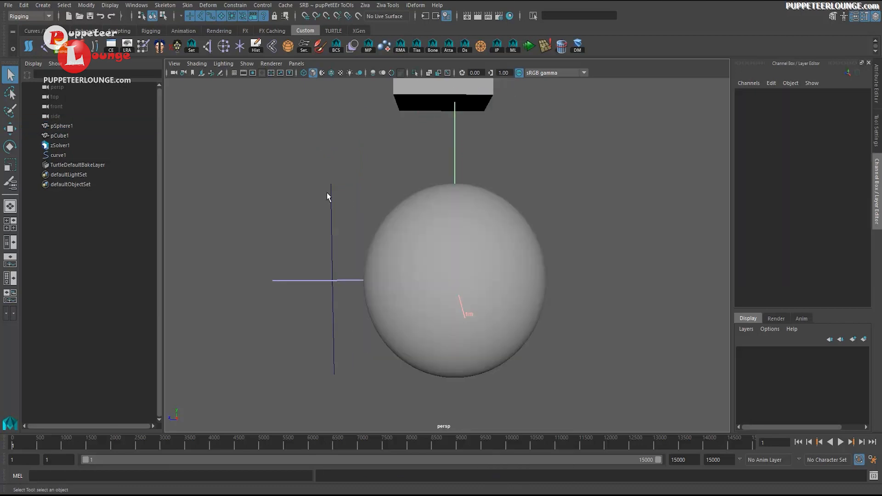
pyautogui.click(428, 217)
pyautogui.click(758, 216)
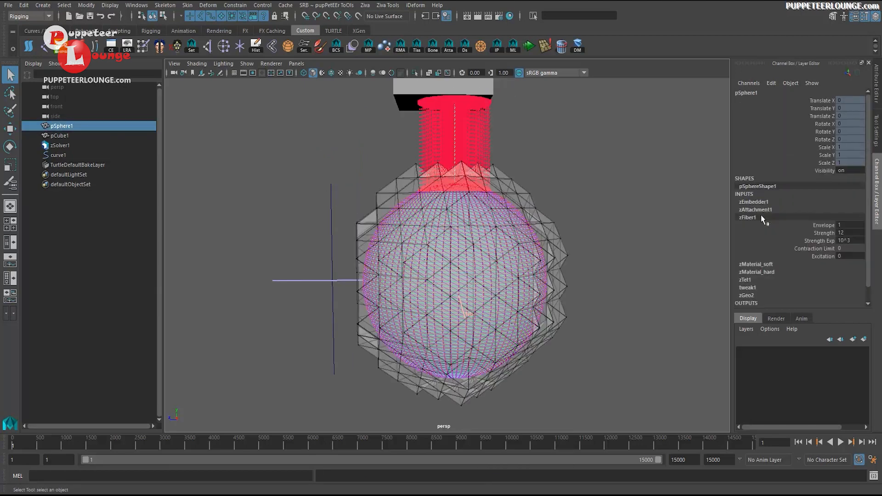
pyautogui.keyDown('shift'); pyautogui.click(523, 244); pyautogui.keyUp('shift')
pyautogui.keyDown('alt'); pyautogui.moveTo(416, 246); pyautogui.dragTo(428, 246, button='right'); pyautogui.keyUp('alt')
pyautogui.keyDown('alt'); pyautogui.moveTo(428, 246); pyautogui.dragTo(435, 256, button='middle'); pyautogui.keyUp('alt')
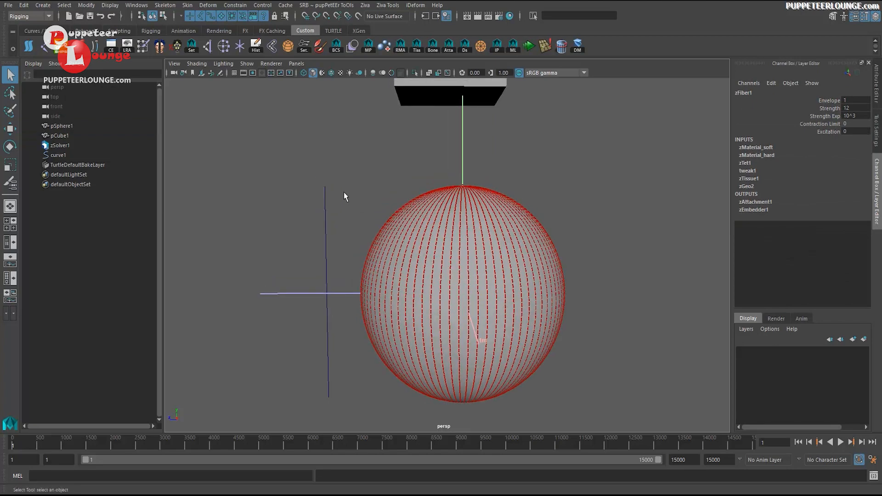
pyautogui.moveTo(344, 192); pyautogui.dragTo(293, 205)
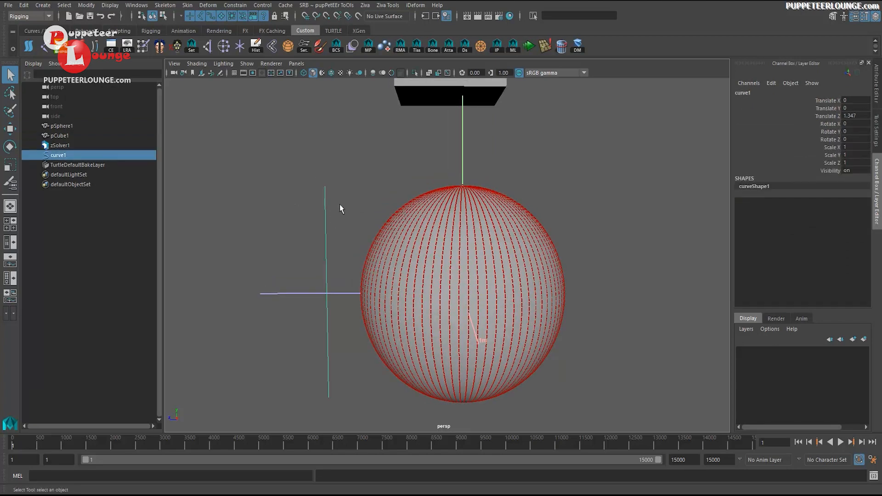
pyautogui.click(364, 5)
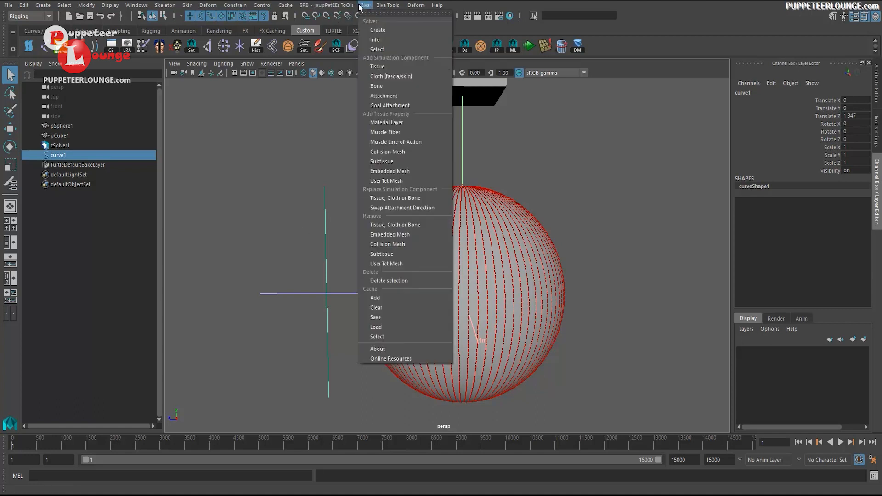
pyautogui.click(395, 142)
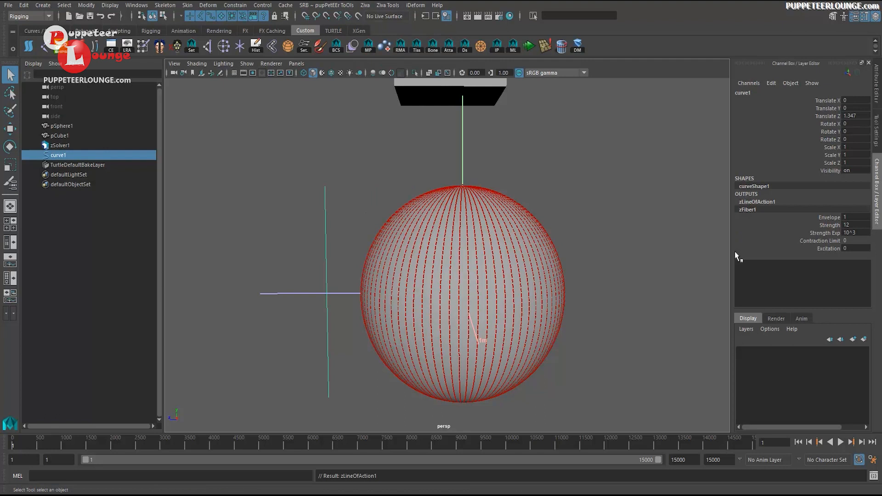
# Step: Review curve1's zFiber1 Excitation and the zLineOfAction1 attributes such as Max Excitation and sensitivity
pyautogui.click(814, 249)
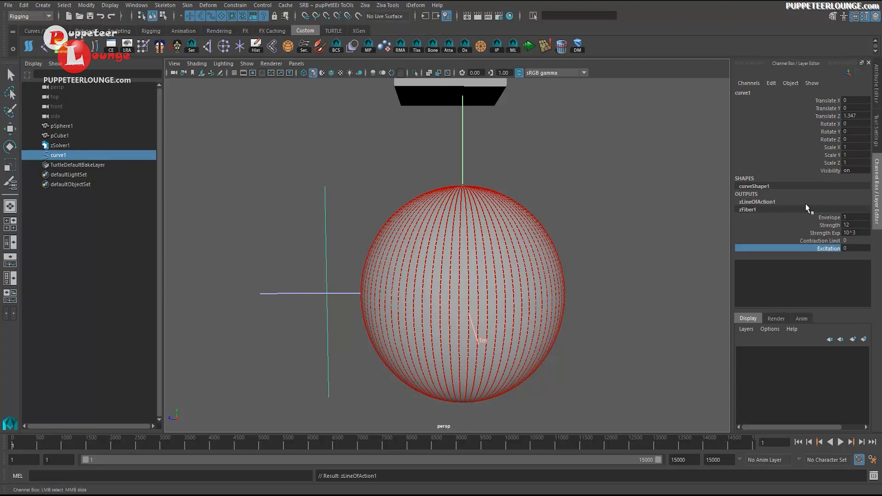
pyautogui.click(756, 202)
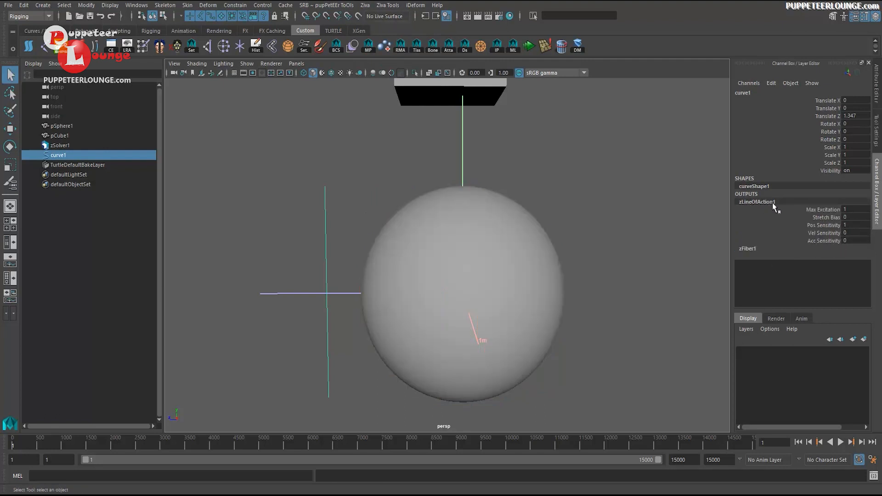
pyautogui.click(822, 210)
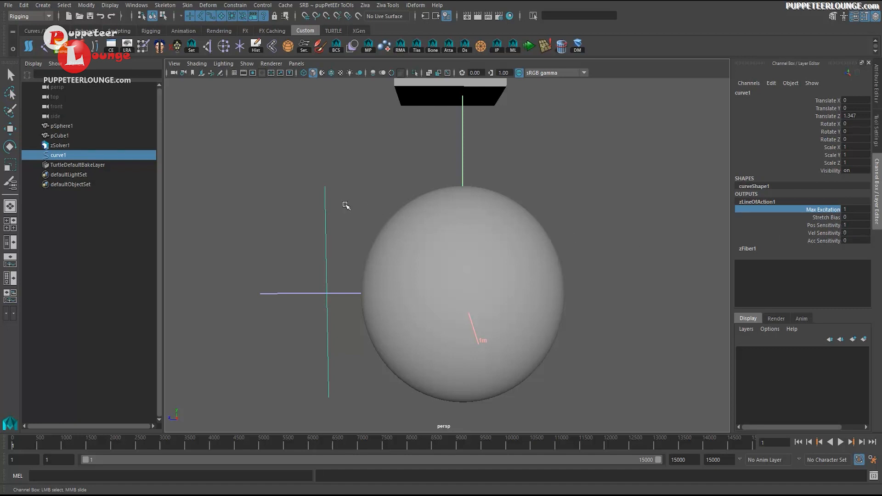
# Step: Test the line of action in playback by moving the curve's top control vertex up and down, undoing the moves and returning to the first frame
pyautogui.press('q')
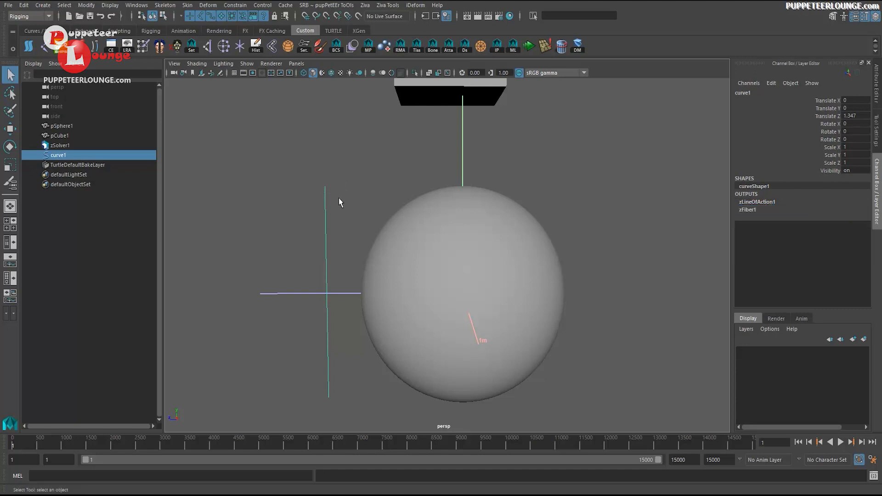
pyautogui.scroll(-5, 349, 209)
pyautogui.moveTo(359, 220); pyautogui.dragTo(384, 233, button='right')
pyautogui.click(344, 186)
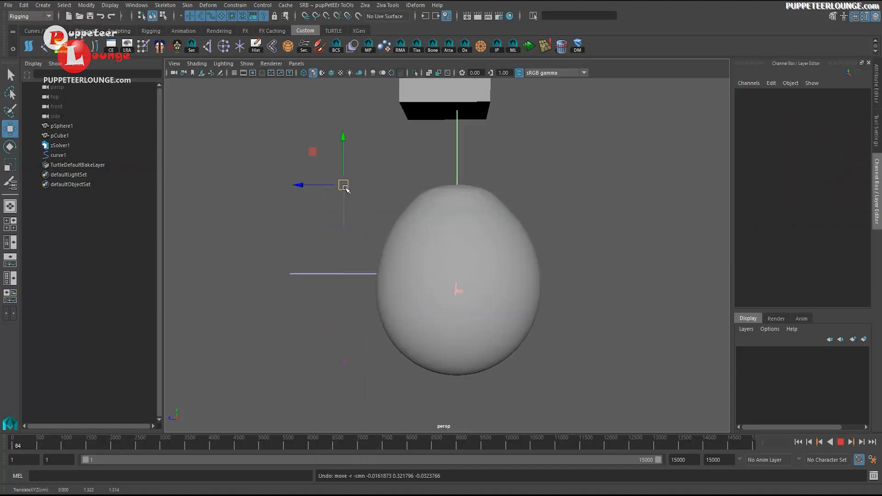
pyautogui.moveTo(343, 175)
pyautogui.mouseDown()
pyautogui.moveTo(344, 94)
pyautogui.moveTo(345, 241)
pyautogui.moveTo(346, 192)
pyautogui.mouseUp()
pyautogui.hotkey('ctrl', 'z')
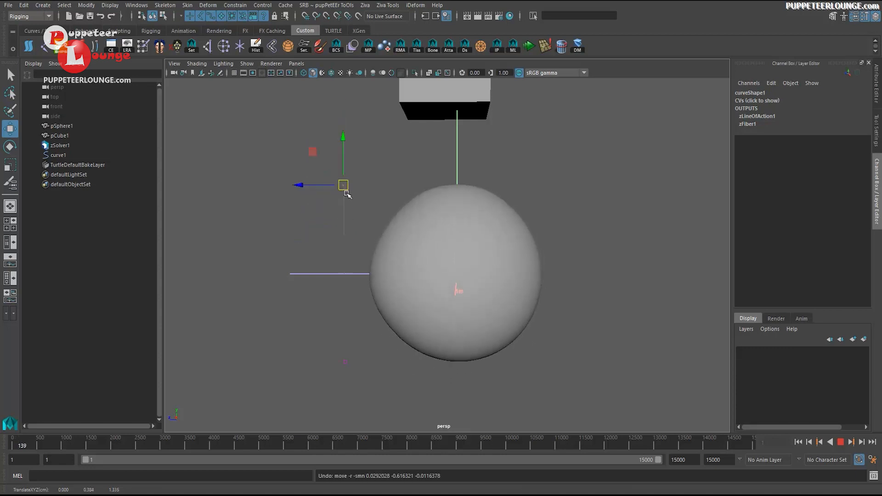
pyautogui.moveTo(346, 141)
pyautogui.mouseDown()
pyautogui.moveTo(346, 183)
pyautogui.moveTo(342, 130)
pyautogui.moveTo(340, 193)
pyautogui.moveTo(343, 111)
pyautogui.moveTo(347, 181)
pyautogui.moveTo(345, 122)
pyautogui.moveTo(347, 180)
pyautogui.moveTo(346, 138)
pyautogui.mouseUp()
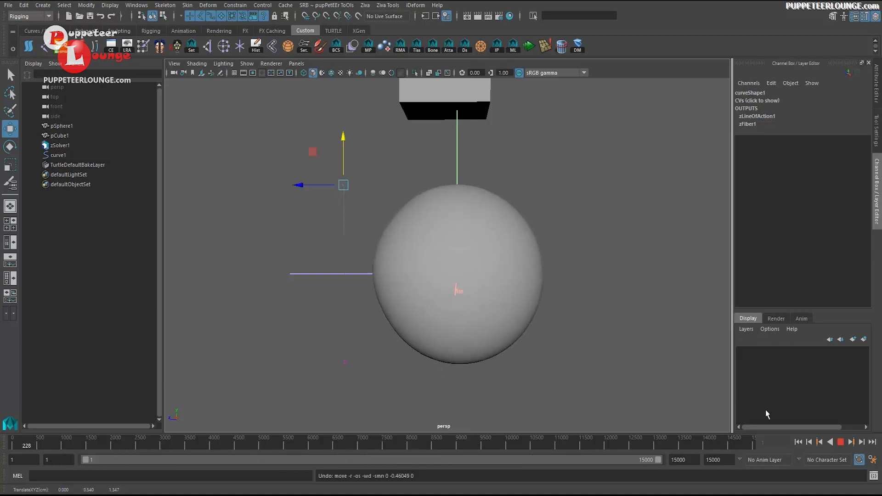
pyautogui.click(839, 443)
pyautogui.click(799, 443)
# Step: Return the line-of-action curve to object mode and create a cluster on it
pyautogui.click(305, 215)
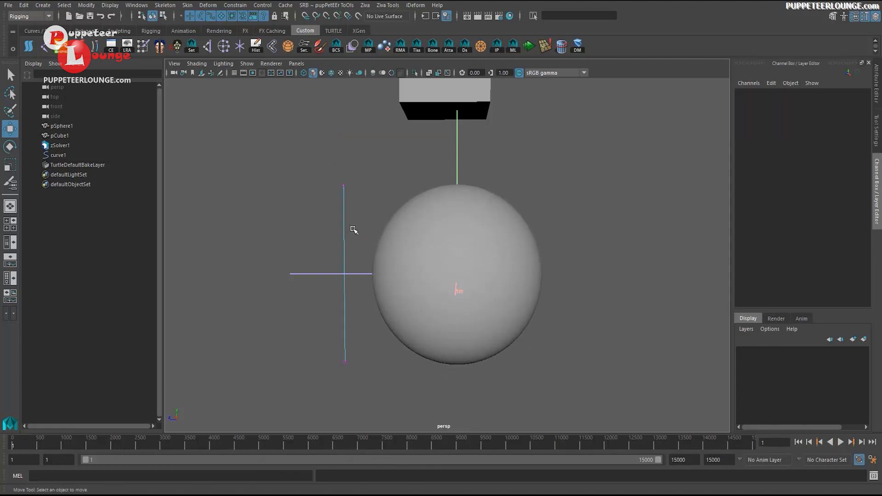
pyautogui.moveTo(348, 189); pyautogui.dragTo(398, 172, button='right')
pyautogui.click(343, 202)
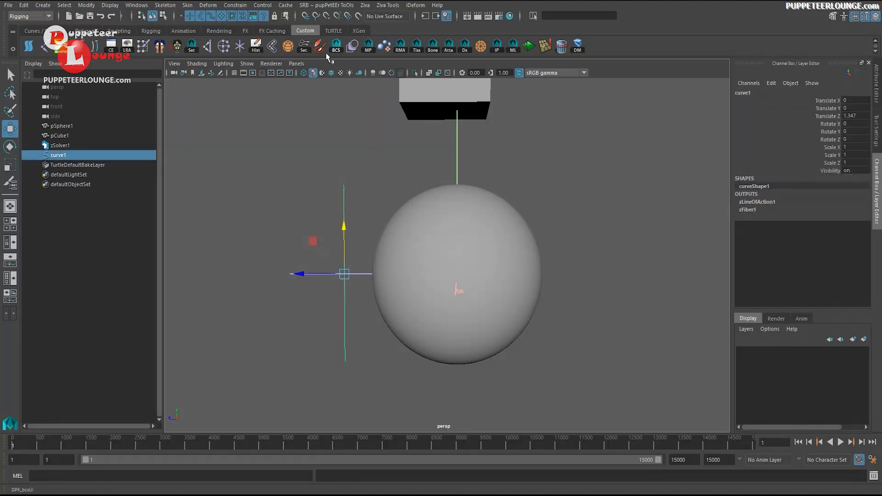
pyautogui.click(222, 48)
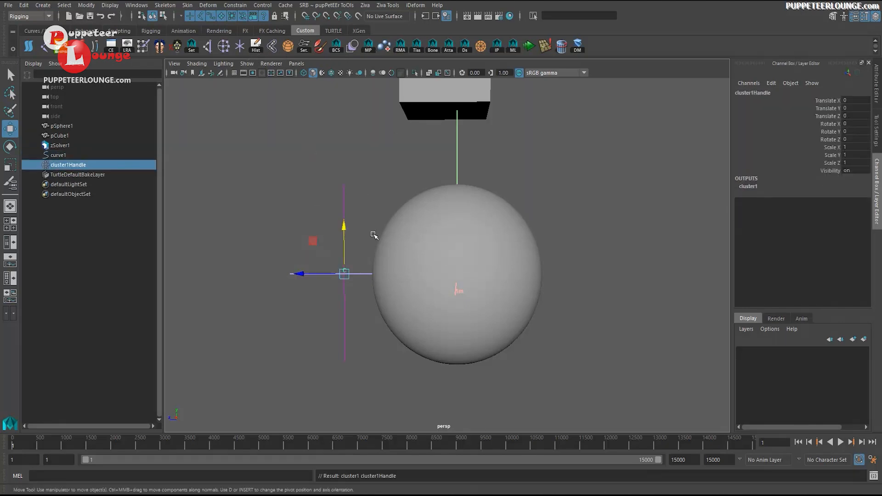
# Step: Show the fiber lines and test the muscle in playback by scaling the cluster vertically, undoing the scaling and returning to the first frame
pyautogui.click(524, 248)
pyautogui.click(533, 262)
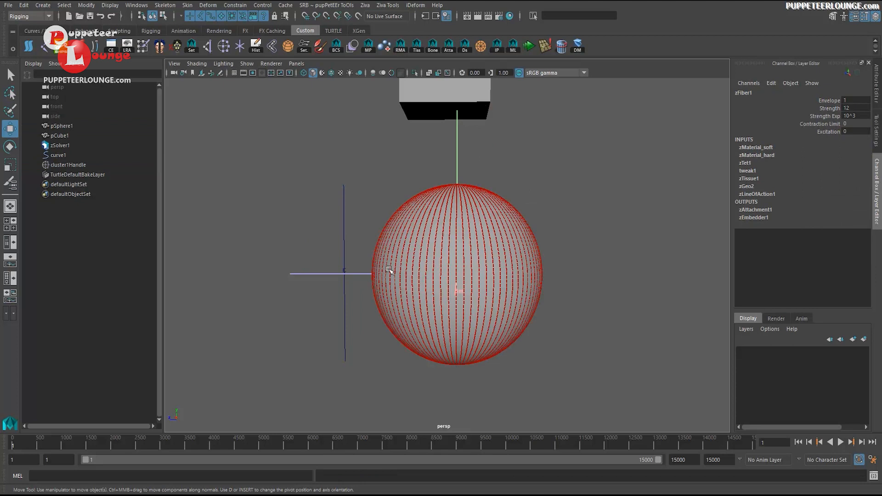
pyautogui.click(348, 271)
pyautogui.press('r')
pyautogui.moveTo(341, 227)
pyautogui.mouseDown()
pyautogui.moveTo(342, 197)
pyautogui.moveTo(344, 244)
pyautogui.mouseUp()
pyautogui.hotkey('alt', 'v')
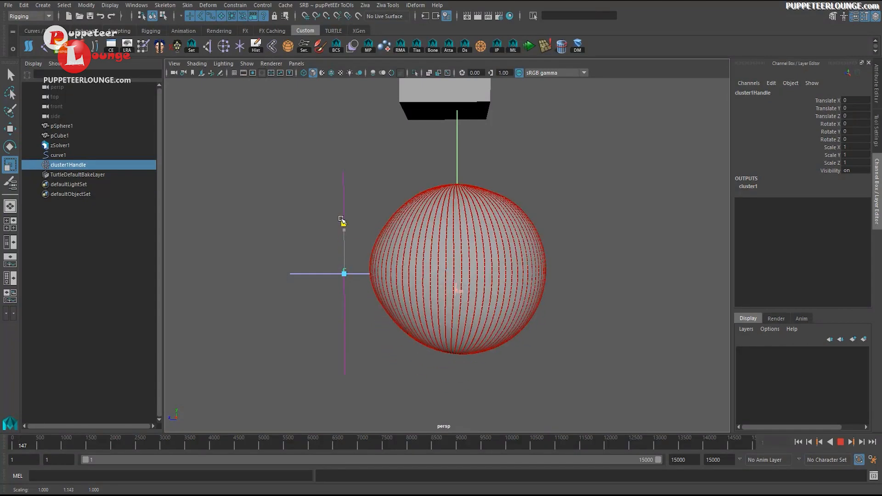
pyautogui.moveTo(343, 221); pyautogui.dragTo(345, 244)
pyautogui.hotkey('ctrl', 'z')
pyautogui.click(841, 442)
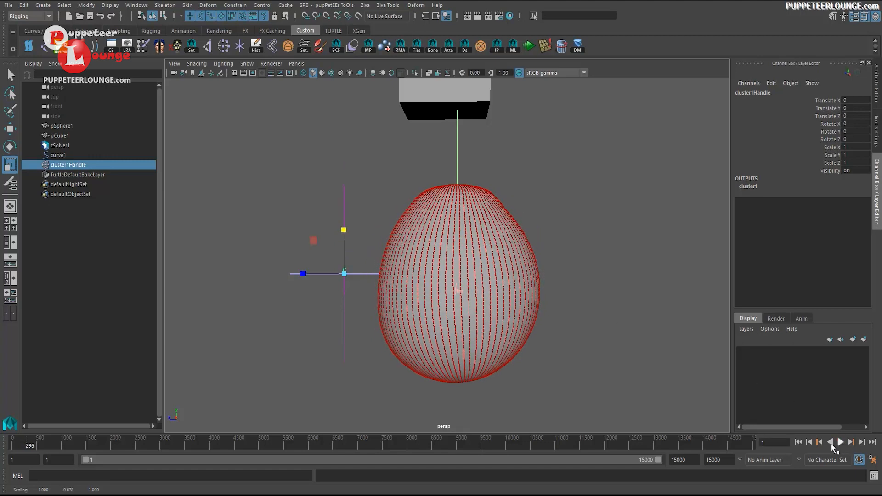
pyautogui.click(799, 442)
# Step: Select the sphere, expand its zFiber1 node to view Excitation, and select zFiber1 by its copied name
pyautogui.keyDown('alt'); pyautogui.moveTo(413, 270); pyautogui.dragTo(430, 270, button='middle'); pyautogui.keyUp('alt')
pyautogui.press('q')
pyautogui.click(405, 260)
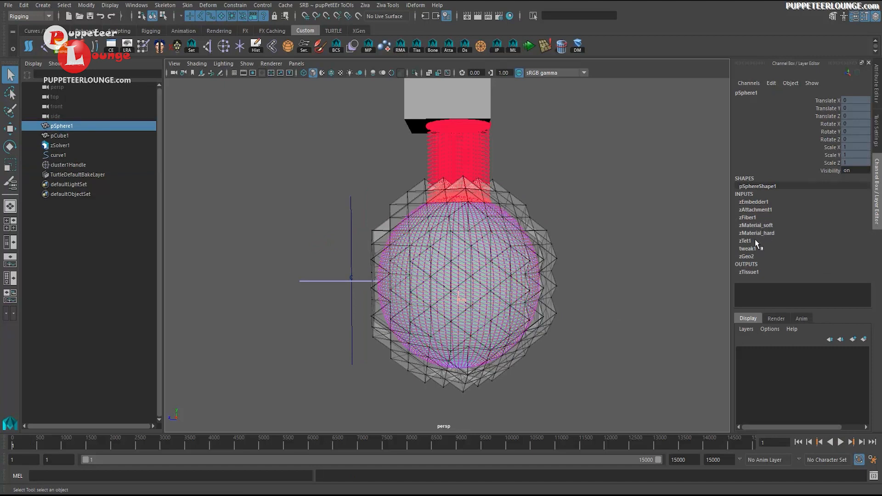
pyautogui.click(753, 219)
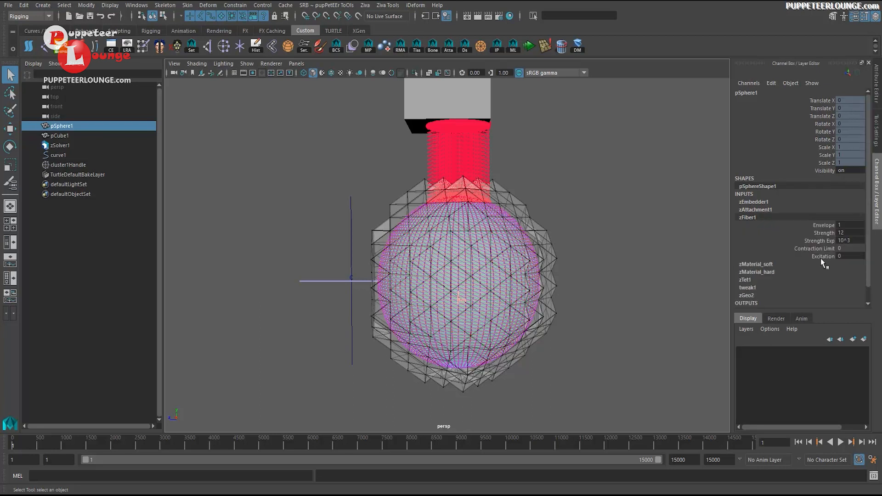
pyautogui.click(824, 257)
pyautogui.doubleClick(764, 217)
pyautogui.hotkey('ctrl', 'c')
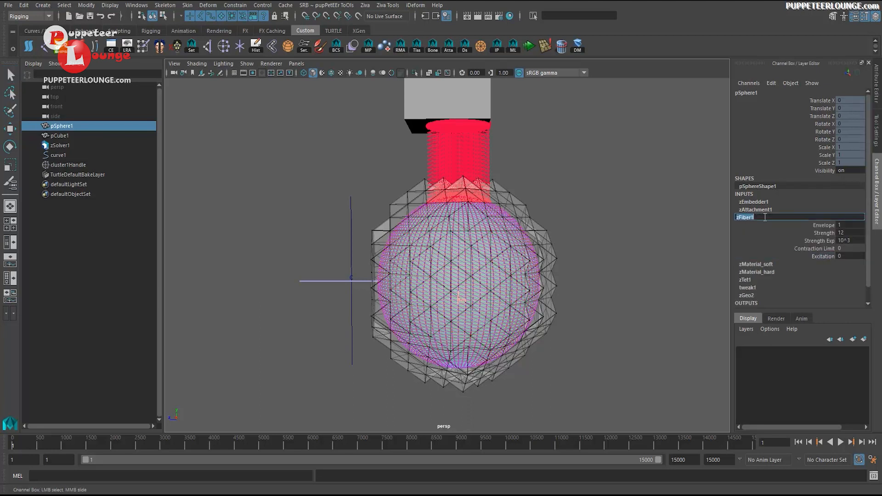
pyautogui.click(566, 15)
pyautogui.hotkey('ctrl', 'v')
pyautogui.press('Return')
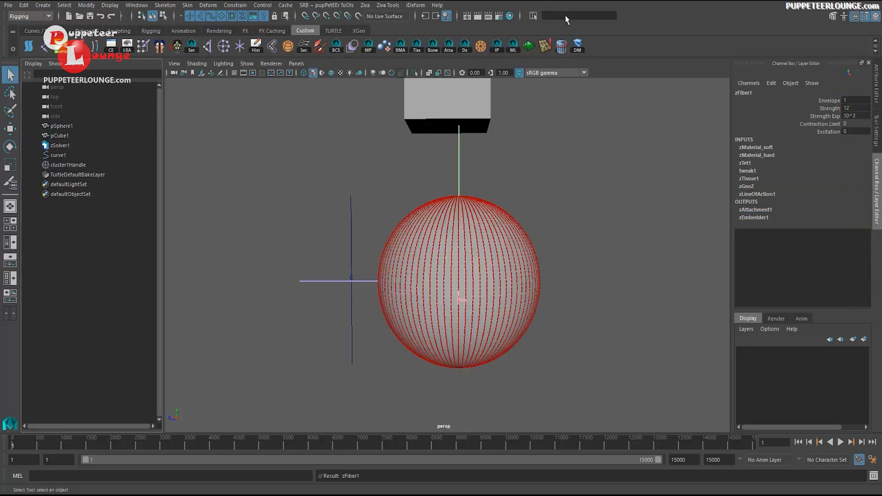
# Step: Play the simulation with zFiber1 selected to watch the muscle fiber, stop it and return to the first frame
pyautogui.hotkey('alt', 'v')
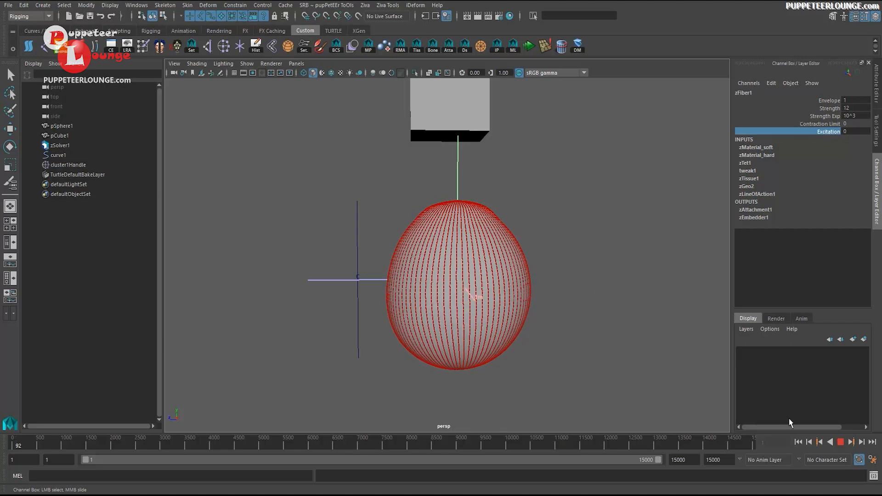
pyautogui.click(841, 443)
pyautogui.click(799, 443)
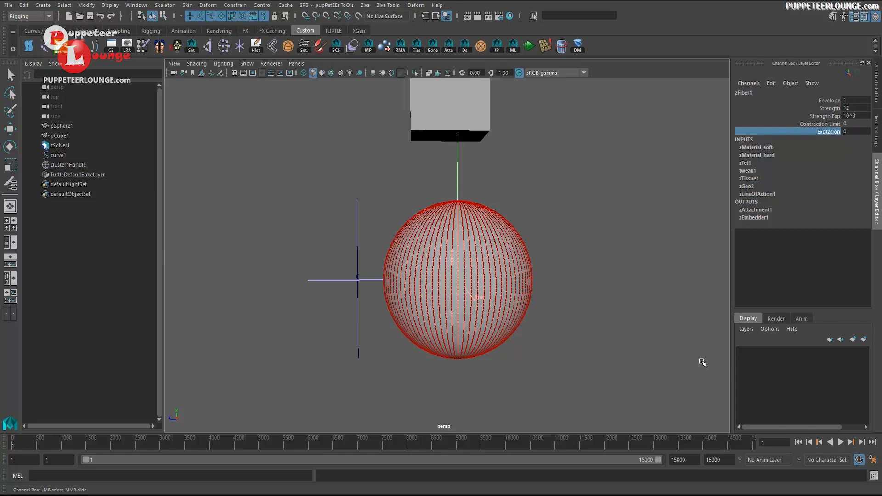
# Step: Create a polygon cube and scale it uniformly to about 3.19
pyautogui.moveTo(426, 227)
pyautogui.keyDown('alt'); pyautogui.mouseDown()
pyautogui.moveTo(489, 239)
pyautogui.moveTo(462, 161)
pyautogui.mouseUp(); pyautogui.keyUp('alt')
pyautogui.click(462, 161)
pyautogui.keyDown('alt'); pyautogui.moveTo(498, 214); pyautogui.dragTo(523, 236); pyautogui.keyUp('alt')
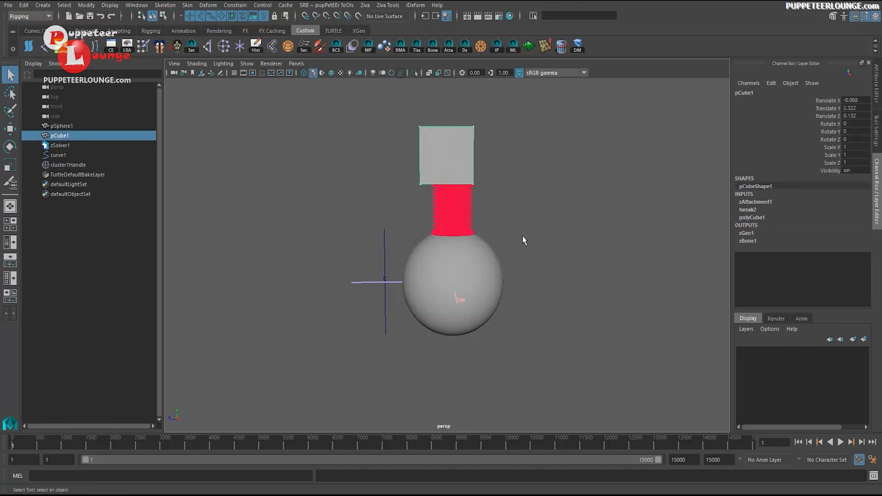
pyautogui.keyDown('alt'); pyautogui.moveTo(523, 237); pyautogui.dragTo(453, 260, button='right'); pyautogui.keyUp('alt')
pyautogui.keyDown('alt'); pyautogui.moveTo(453, 260); pyautogui.dragTo(444, 250, button='middle'); pyautogui.keyUp('alt')
pyautogui.keyDown('alt'); pyautogui.moveTo(511, 305); pyautogui.dragTo(510, 286, button='middle'); pyautogui.keyUp('alt')
pyautogui.keyDown('alt'); pyautogui.moveTo(510, 286); pyautogui.dragTo(516, 295, button='right'); pyautogui.keyUp('alt')
pyautogui.keyDown('alt'); pyautogui.moveTo(516, 298); pyautogui.dragTo(516, 306, button='middle'); pyautogui.keyUp('alt')
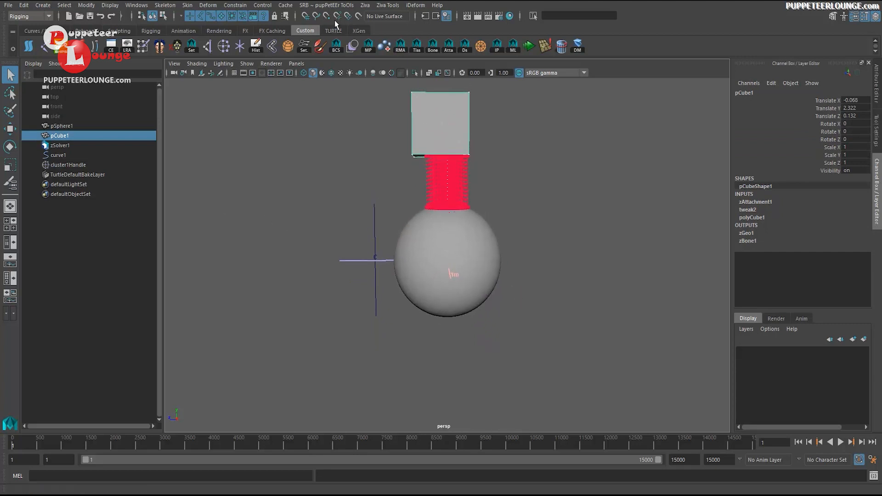
pyautogui.click(43, 5)
pyautogui.moveTo(68, 40)
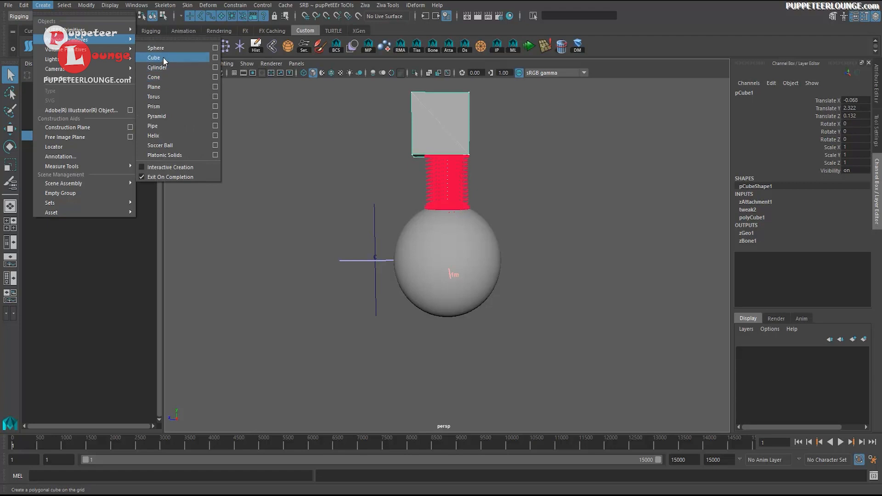
pyautogui.click(164, 59)
pyautogui.keyDown('alt'); pyautogui.moveTo(510, 321); pyautogui.dragTo(494, 316, button='right'); pyautogui.keyUp('alt')
pyautogui.press('r')
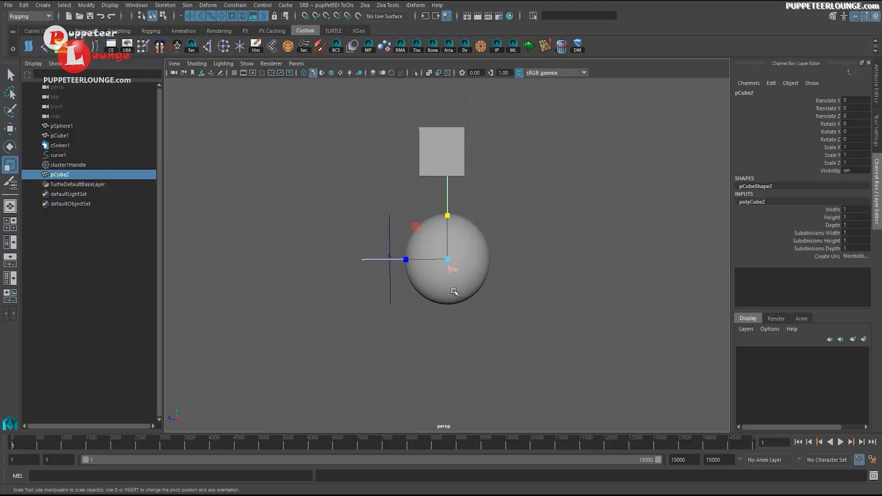
pyautogui.moveTo(447, 259); pyautogui.dragTo(515, 257)
# Step: Move the new cube straight down below the sphere, to about -2.84 in Translate Y
pyautogui.press('w')
pyautogui.moveTo(447, 200); pyautogui.dragTo(449, 338)
pyautogui.keyDown('alt'); pyautogui.moveTo(449, 338); pyautogui.dragTo(480, 307, button='middle'); pyautogui.keyUp('alt')
pyautogui.press('q')
pyautogui.keyDown('alt'); pyautogui.moveTo(479, 305); pyautogui.dragTo(508, 288); pyautogui.keyUp('alt')
# Step: Select the large cube below the sphere and make it a Ziva bone
pyautogui.click(496, 243)
pyautogui.click(508, 266)
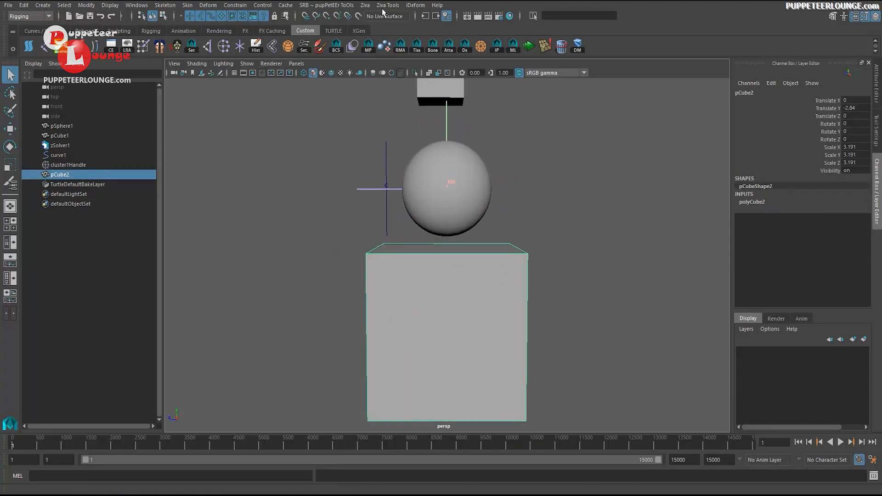
pyautogui.click(365, 6)
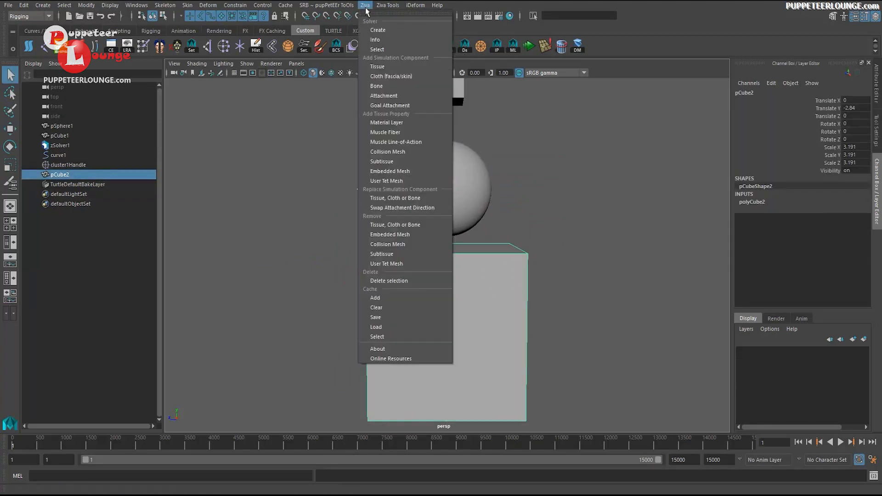
pyautogui.click(377, 86)
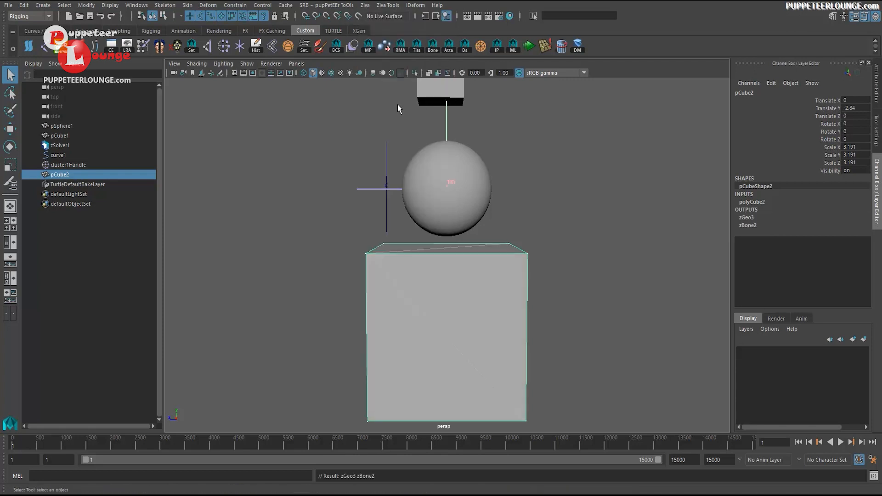
pyautogui.click(556, 234)
pyautogui.click(500, 250)
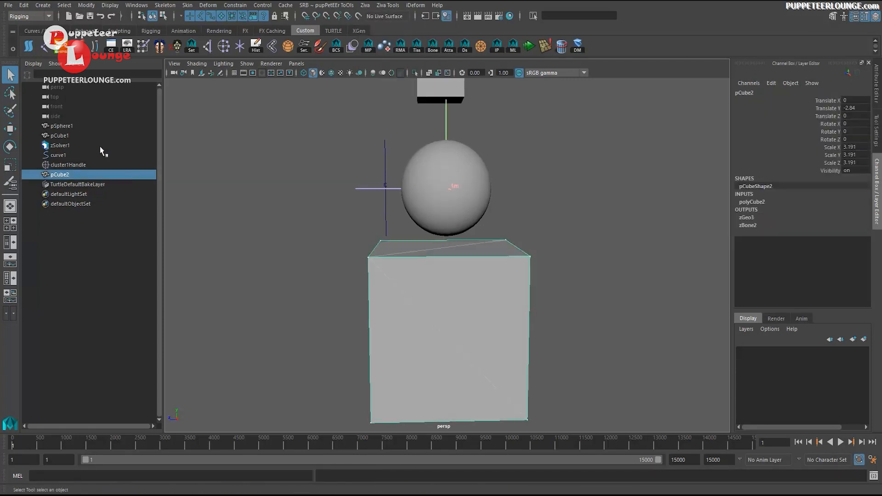
# Step: With Collision Detection off, test the sphere against the large cube in playback by moving pCube1, undoing the move and returning to the first frame
pyautogui.click(64, 146)
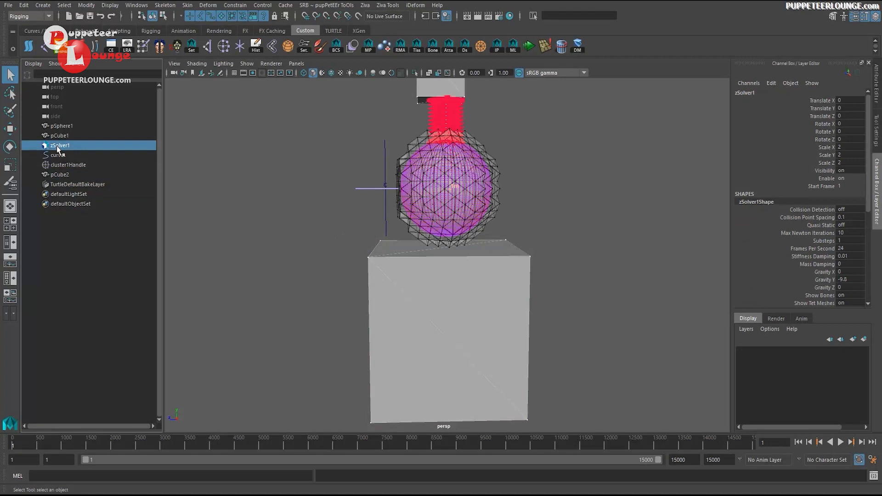
pyautogui.click(451, 120)
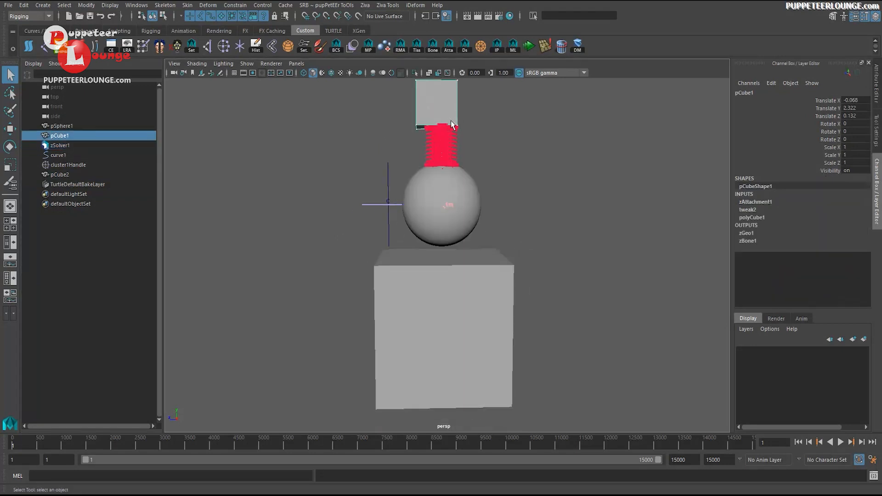
pyautogui.press('w')
pyautogui.click(497, 48)
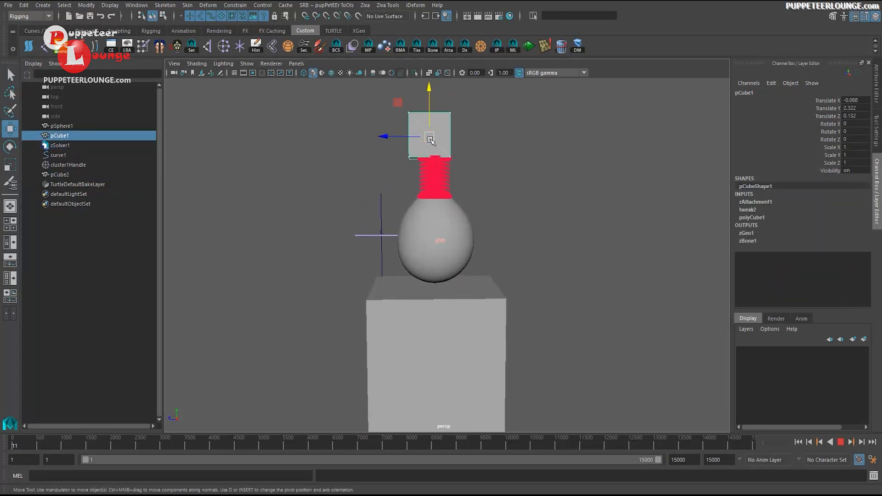
pyautogui.moveTo(436, 136)
pyautogui.mouseDown()
pyautogui.moveTo(437, 188)
pyautogui.moveTo(433, 140)
pyautogui.mouseUp()
pyautogui.moveTo(431, 176); pyautogui.dragTo(427, 176)
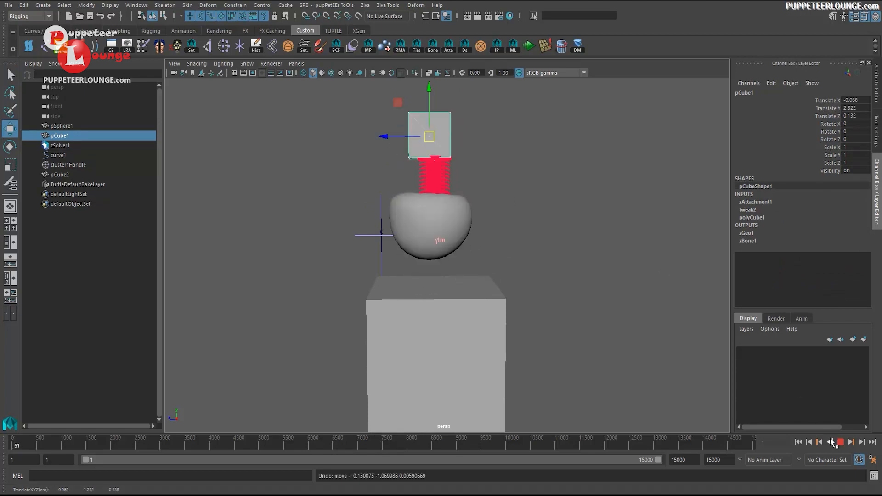
pyautogui.click(841, 442)
pyautogui.click(798, 442)
pyautogui.keyDown('alt'); pyautogui.moveTo(360, 257); pyautogui.dragTo(351, 217, button='middle'); pyautogui.keyUp('alt')
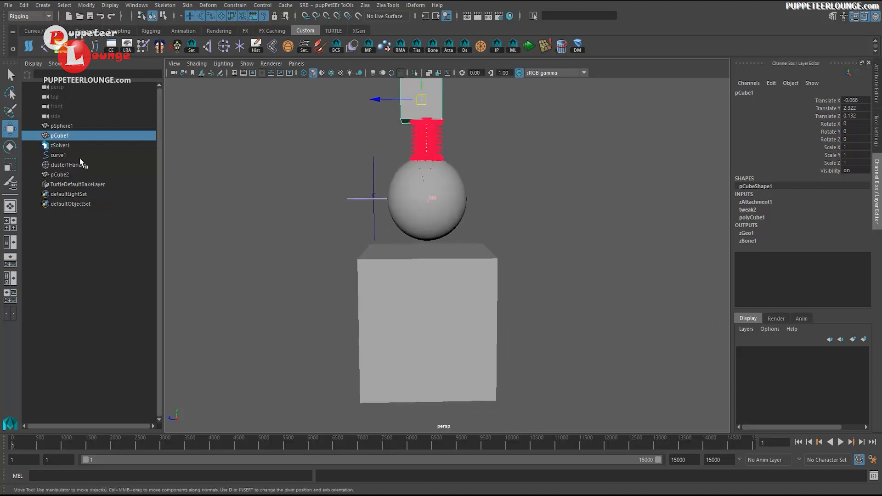
# Step: Turn on Collision Detection for zSolver1
pyautogui.click(61, 146)
pyautogui.click(815, 211)
pyautogui.click(839, 211)
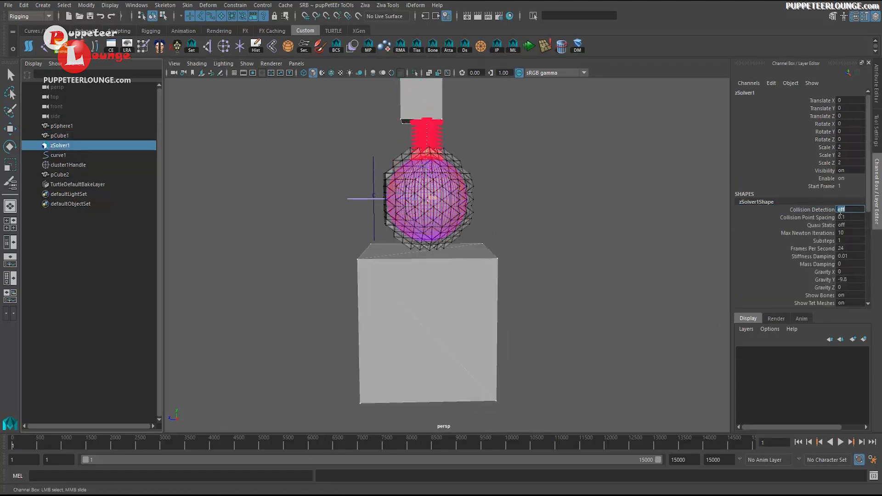
pyautogui.press('Return')
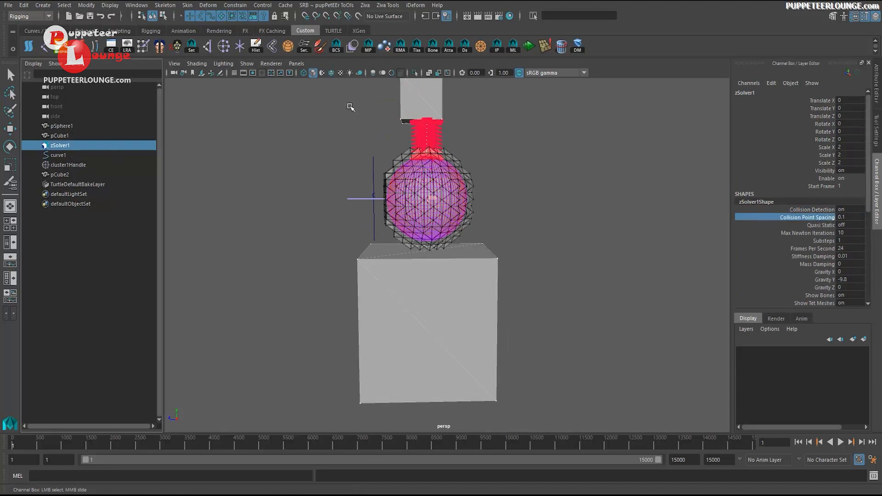
# Step: Test collision in playback by moving pCube1 so the sphere presses on the large cube, leaving Translate Y at about 2.03, and return to the first frame
pyautogui.click(406, 90)
pyautogui.hotkey('alt', 'v')
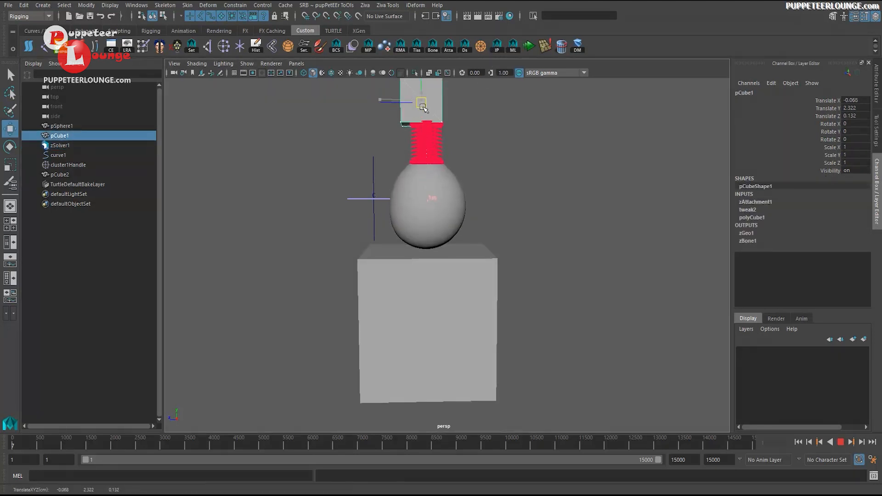
pyautogui.moveTo(421, 105); pyautogui.dragTo(428, 148)
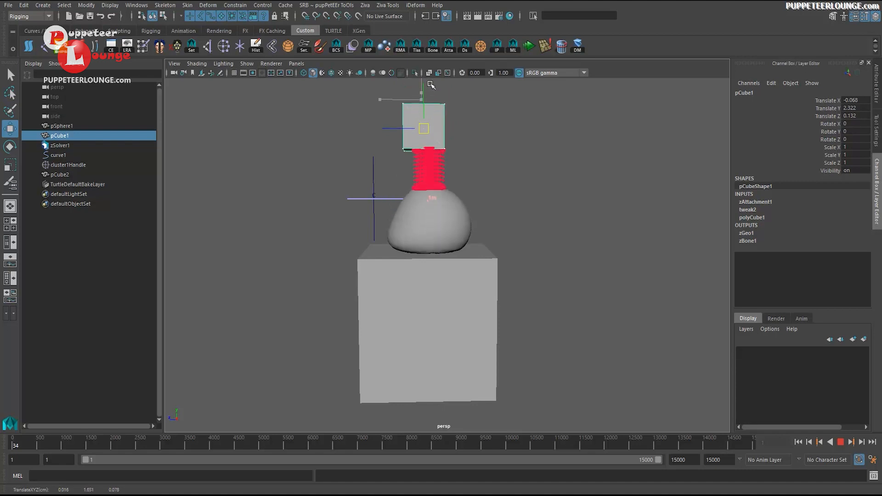
pyautogui.moveTo(430, 85); pyautogui.dragTo(430, 123)
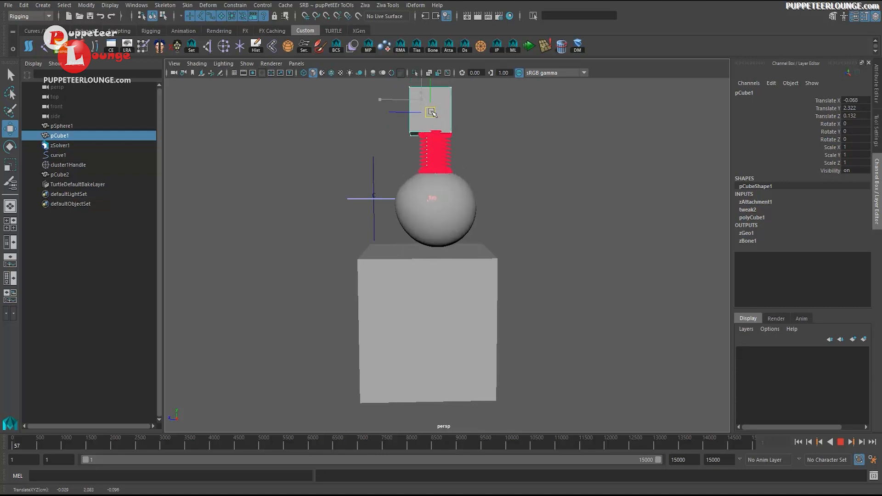
pyautogui.click(842, 444)
pyautogui.click(800, 443)
pyautogui.keyDown('alt'); pyautogui.moveTo(399, 239); pyautogui.dragTo(395, 254, button='middle'); pyautogui.keyUp('alt')
pyautogui.keyDown('alt'); pyautogui.moveTo(396, 254); pyautogui.dragTo(434, 252, button='right'); pyautogui.keyUp('alt')
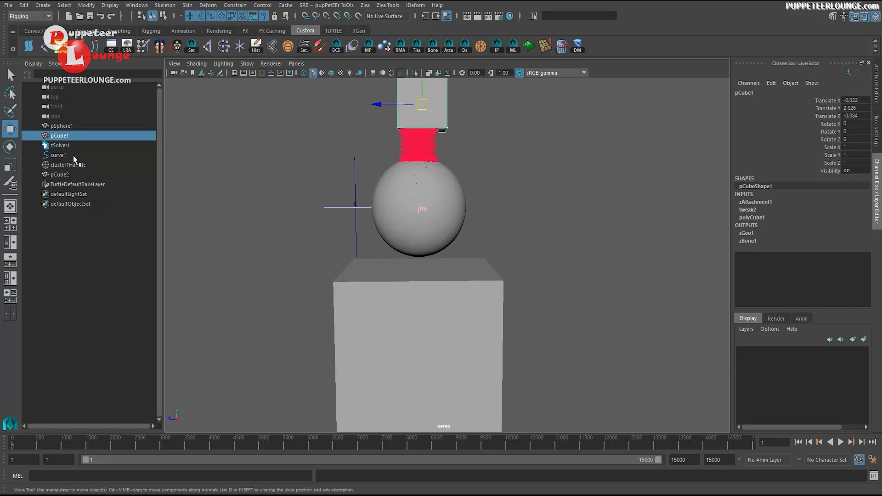
# Step: Review zSolver1's Collision Point Spacing, Substeps and Frames Per Second settings
pyautogui.click(60, 146)
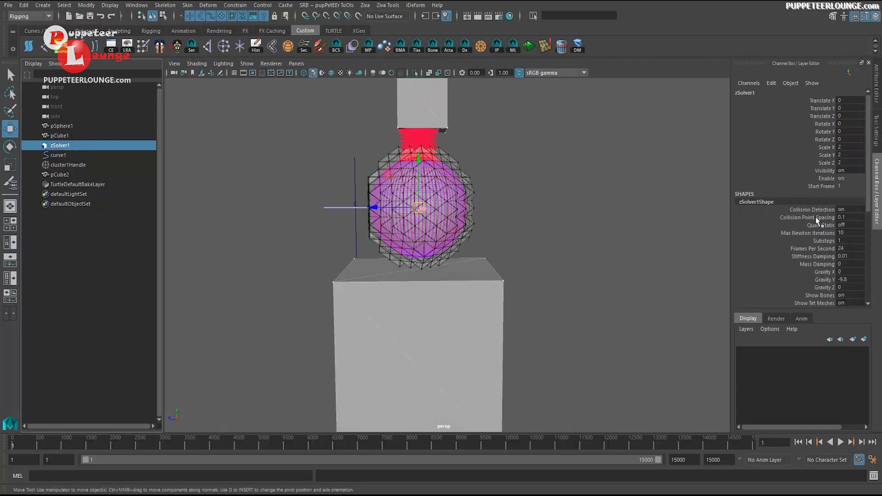
pyautogui.click(801, 218)
pyautogui.doubleClick(843, 217)
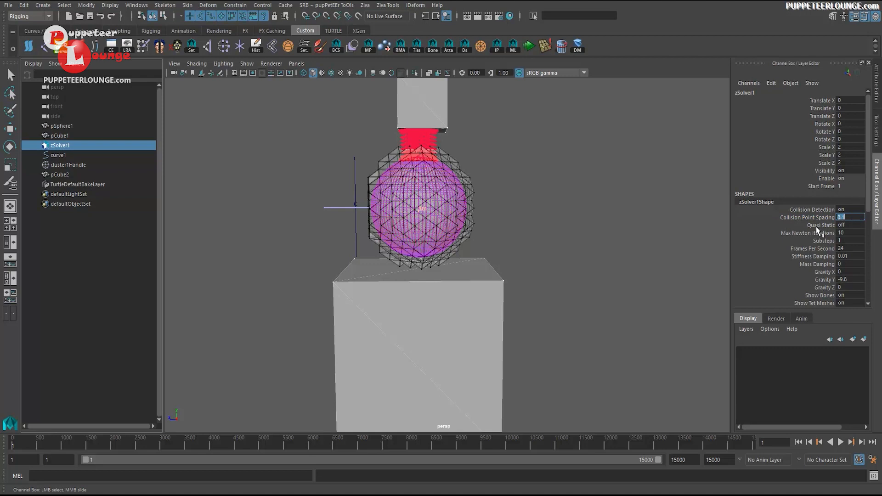
pyautogui.click(823, 241)
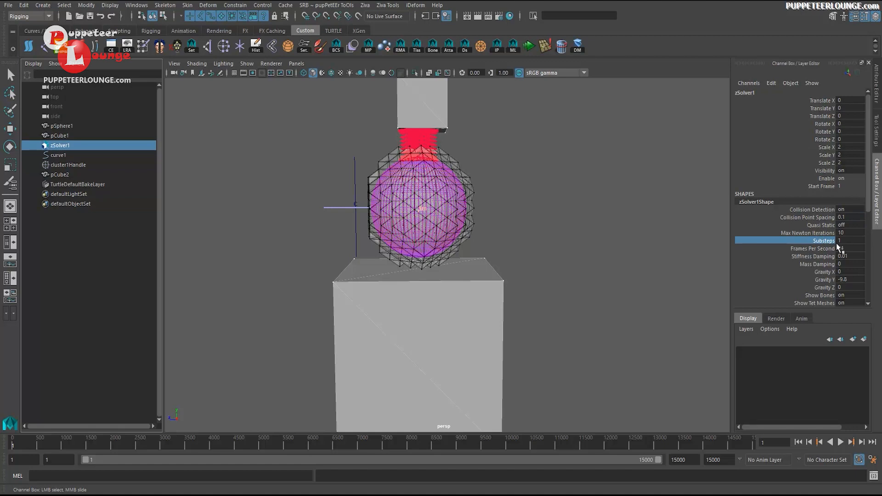
pyautogui.click(826, 249)
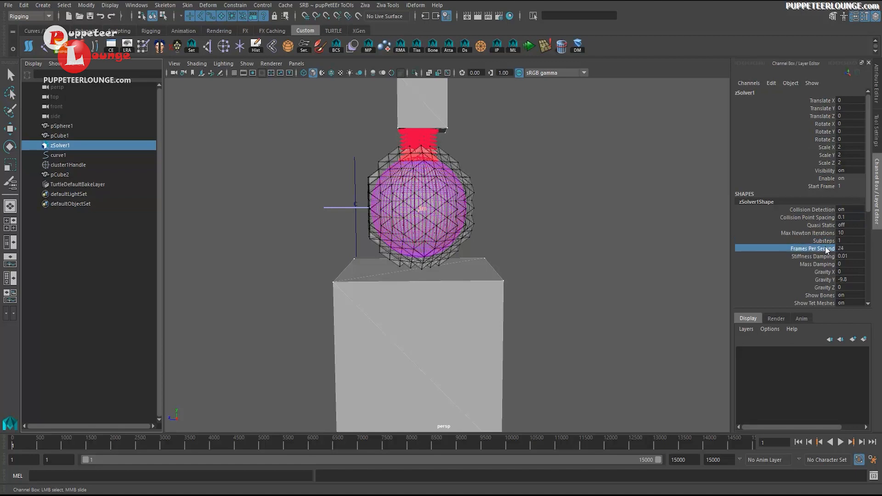
# Step: Select the sphere and examine the attributes of its zMaterial_soft node
pyautogui.scroll(5, 561, 252)
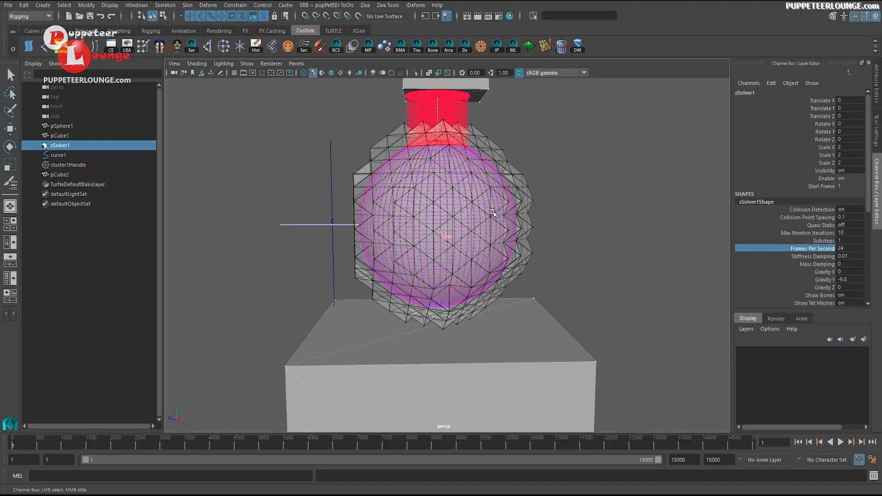
pyautogui.press('w')
pyautogui.click(492, 213)
pyautogui.keyDown('alt'); pyautogui.moveTo(538, 218); pyautogui.dragTo(543, 226); pyautogui.keyUp('alt')
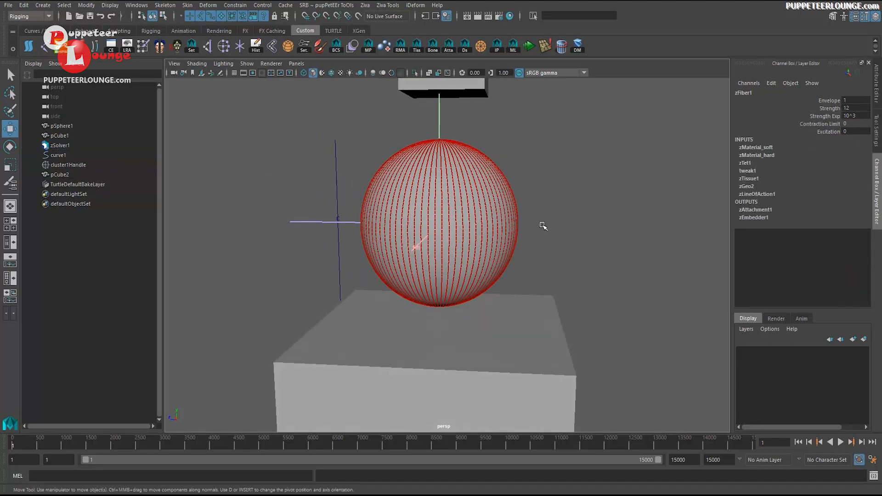
pyautogui.keyDown('alt'); pyautogui.moveTo(478, 221); pyautogui.dragTo(596, 208); pyautogui.keyUp('alt')
pyautogui.click(485, 225)
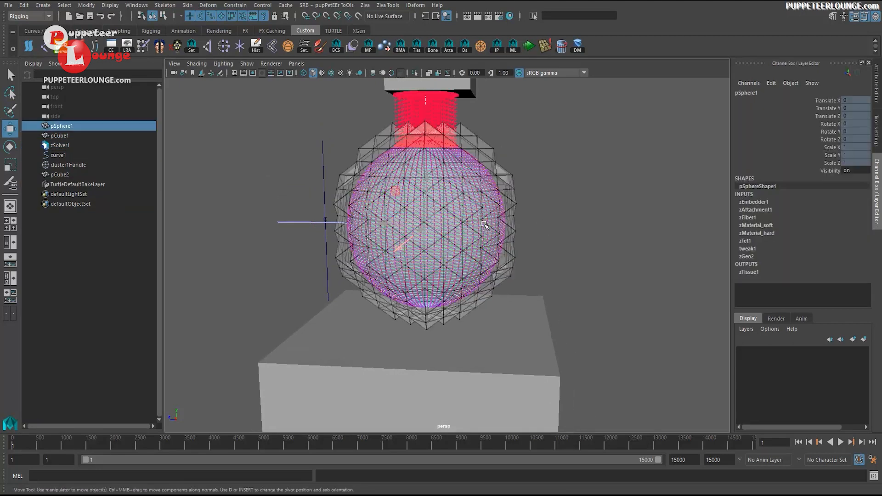
pyautogui.click(760, 224)
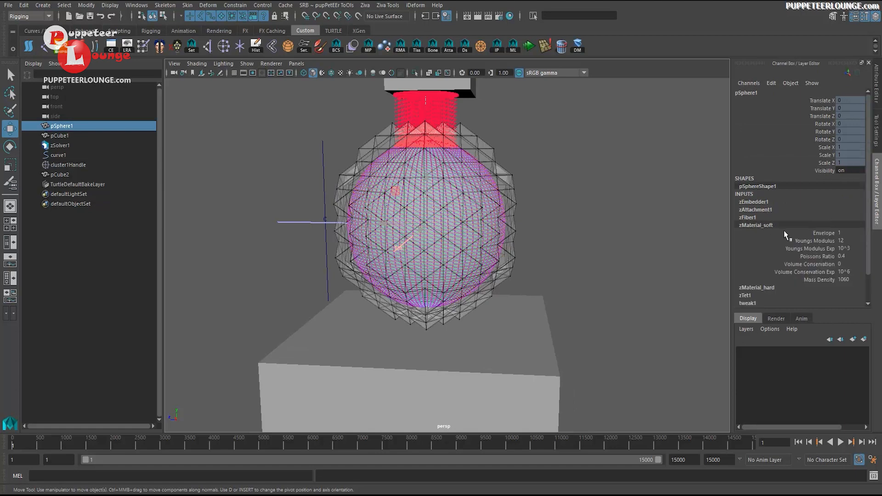
# Step: Display the zTissue1 collision attributes of pSphere1 in the Attribute Editor
pyautogui.hotkey('ctrl', 'a')
pyautogui.keyDown('alt'); pyautogui.moveTo(447, 164); pyautogui.dragTo(480, 166, button='middle'); pyautogui.keyUp('alt')
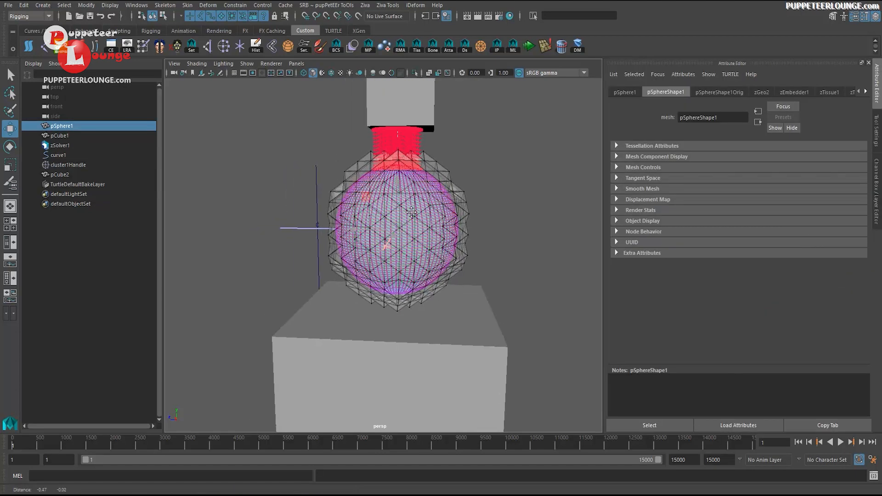
pyautogui.keyDown('alt'); pyautogui.moveTo(480, 166); pyautogui.dragTo(419, 218, button='right'); pyautogui.keyUp('alt')
pyautogui.keyDown('alt'); pyautogui.moveTo(419, 217); pyautogui.dragTo(428, 219); pyautogui.keyUp('alt')
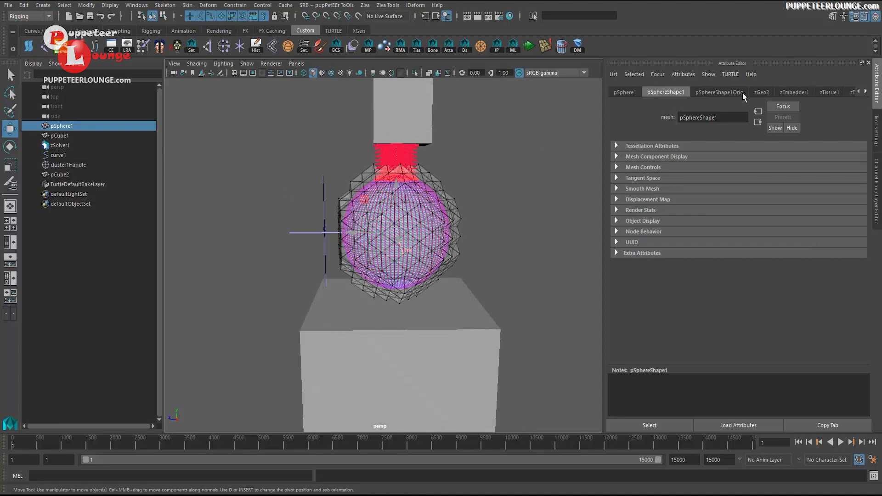
pyautogui.click(761, 92)
pyautogui.click(794, 92)
pyautogui.click(822, 92)
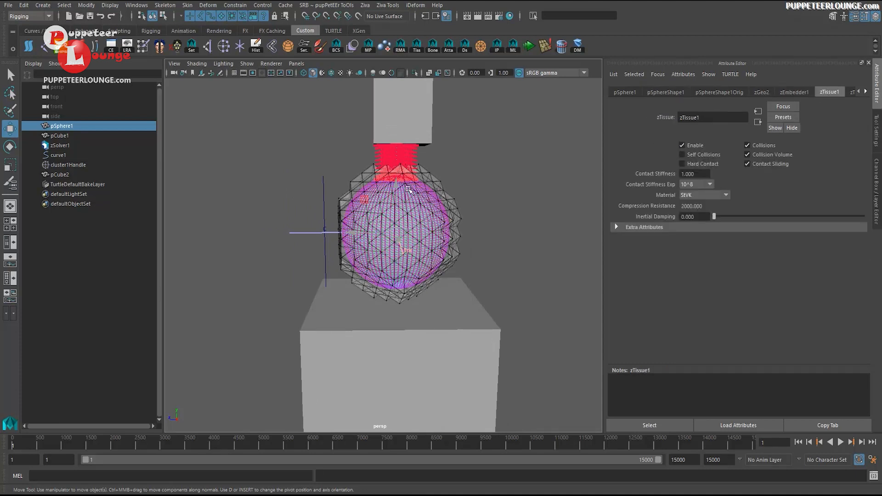
# Step: Turn off Collisions on the sphere's zTissue1 node
pyautogui.click(419, 110)
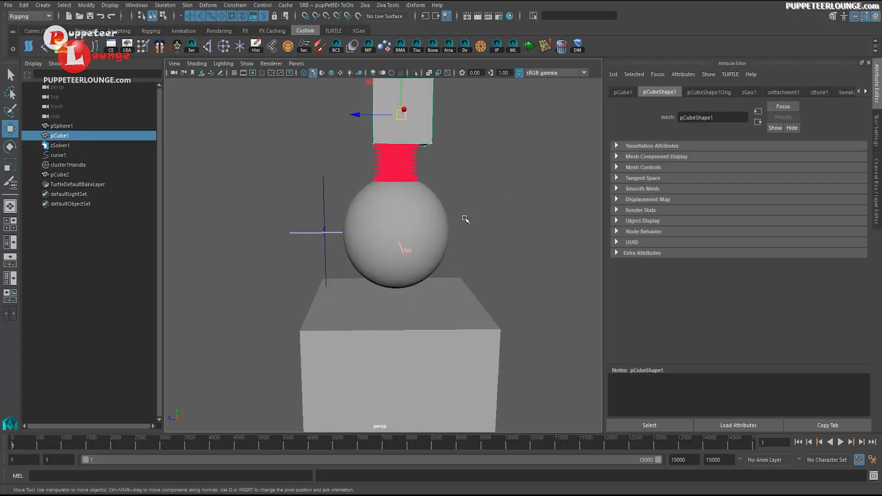
pyautogui.click(414, 220)
pyautogui.click(826, 93)
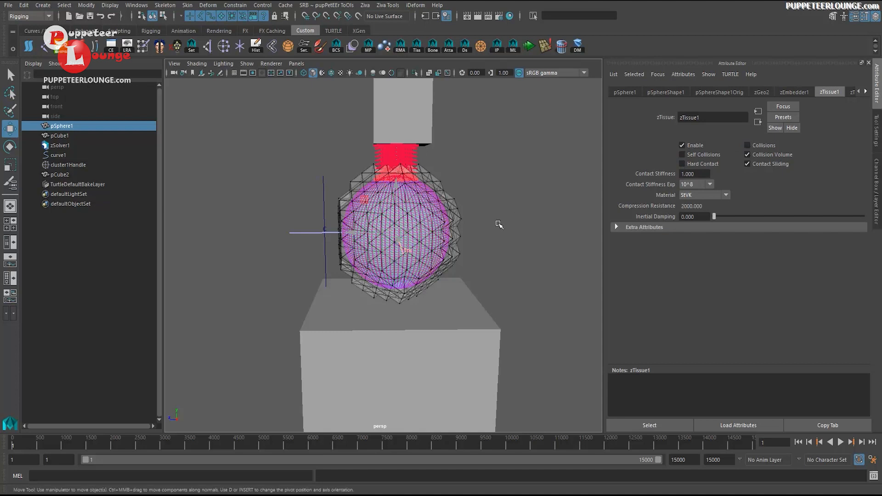
# Step: Play the simulation while lowering pCube1 toward the large cube, then undo the move, stop and return to the first frame
pyautogui.keyDown('alt'); pyautogui.moveTo(497, 221); pyautogui.dragTo(409, 214, button='right'); pyautogui.keyUp('alt')
pyautogui.click(391, 149)
pyautogui.click(496, 46)
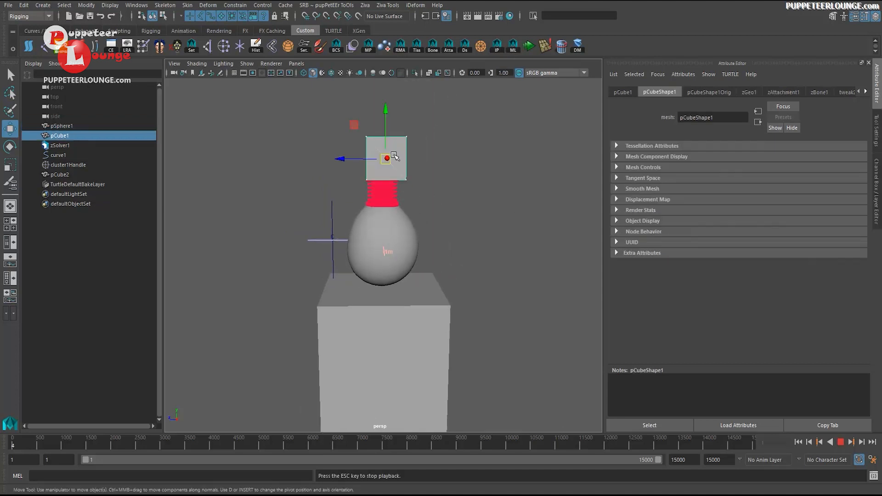
pyautogui.moveTo(386, 148); pyautogui.dragTo(389, 176)
pyautogui.hotkey('ctrl', 'z')
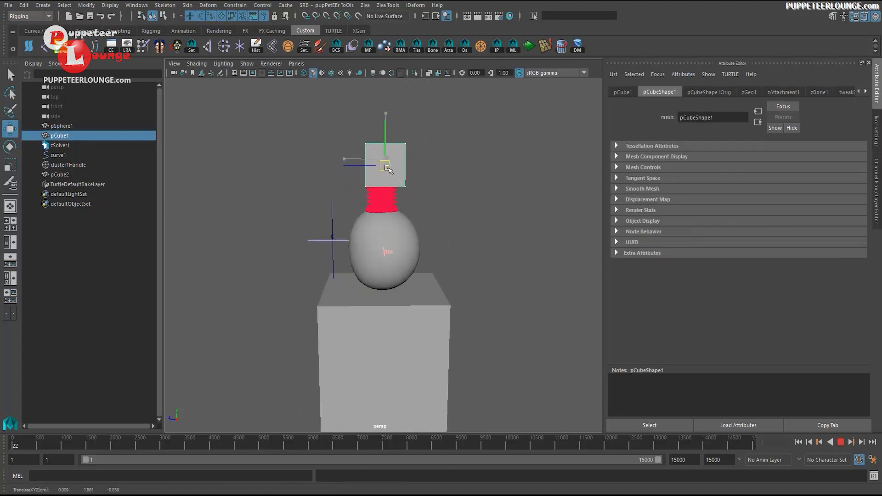
pyautogui.click(841, 442)
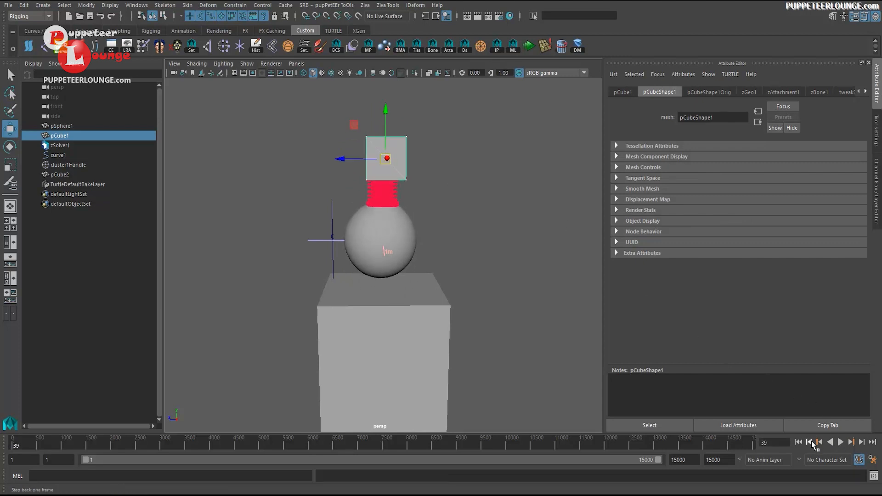
pyautogui.click(799, 442)
# Step: Turn Collisions back on for zTissue1 and test it in playback by moving pCube1, leaving its Translate Y at about 2.19
pyautogui.click(389, 229)
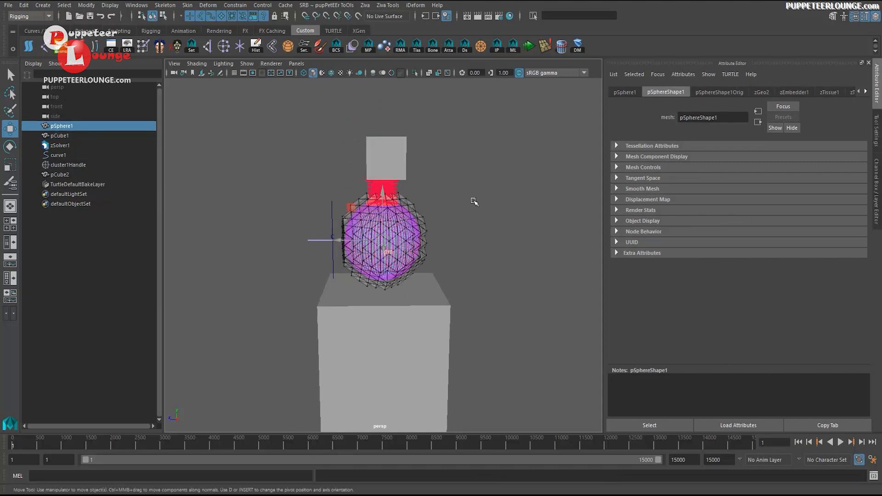
pyautogui.click(827, 92)
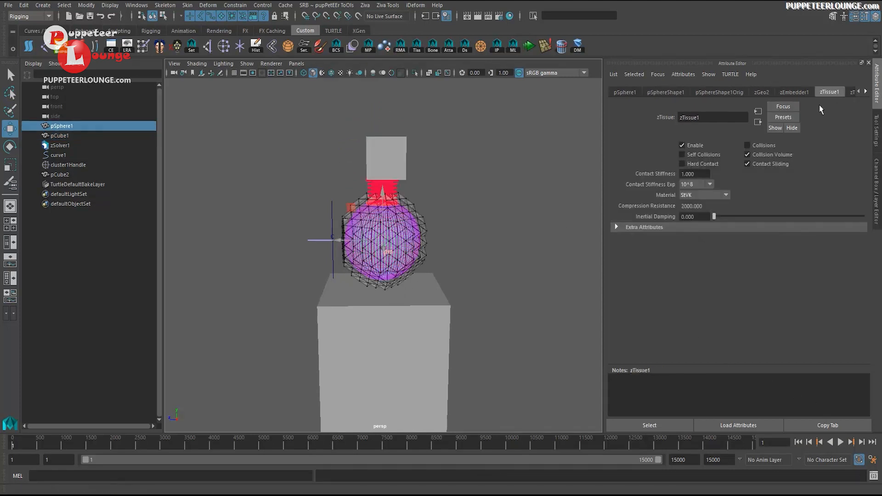
pyautogui.click(498, 49)
pyautogui.click(382, 162)
pyautogui.moveTo(385, 186); pyautogui.dragTo(382, 193, button='middle')
pyautogui.moveTo(381, 195); pyautogui.dragTo(383, 154)
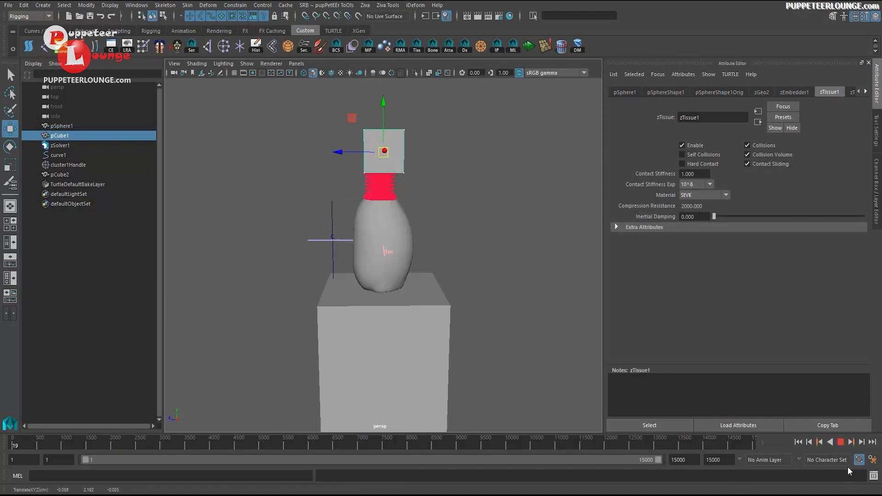
pyautogui.click(841, 443)
pyautogui.click(527, 48)
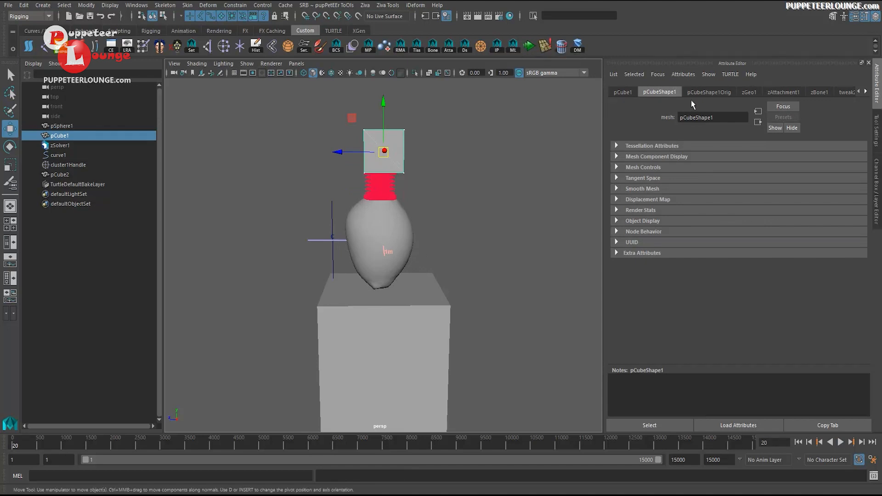
# Step: Turn on Self Collisions for the sphere's zTissue1 and inspect the deformed mesh up close
pyautogui.click(826, 92)
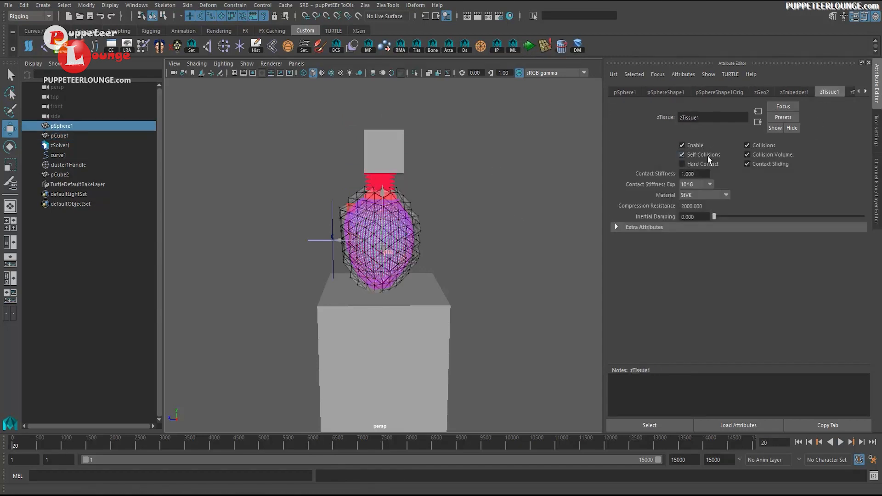
pyautogui.scroll(5, 306, 205)
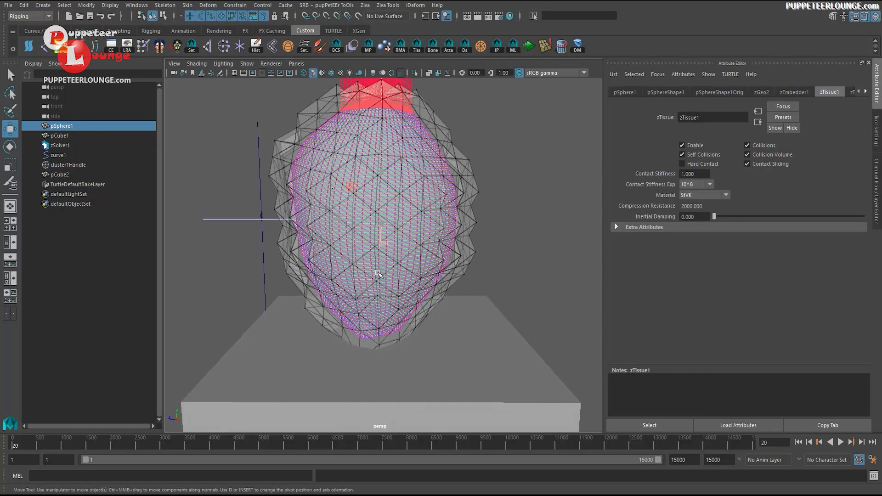
pyautogui.scroll(-5, 457, 280)
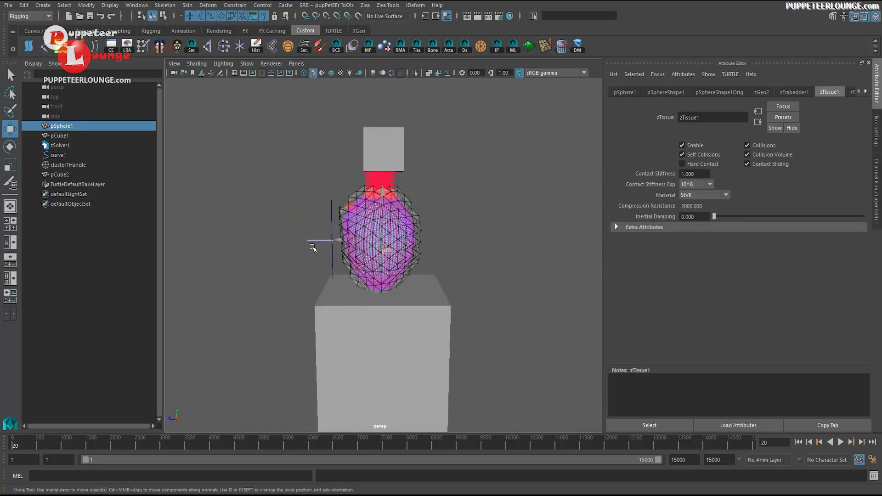
# Step: Test self collisions in playback by lowering pCube1 to press the sphere on the large cube, then undo the move and stop
pyautogui.hotkey('alt', 'v')
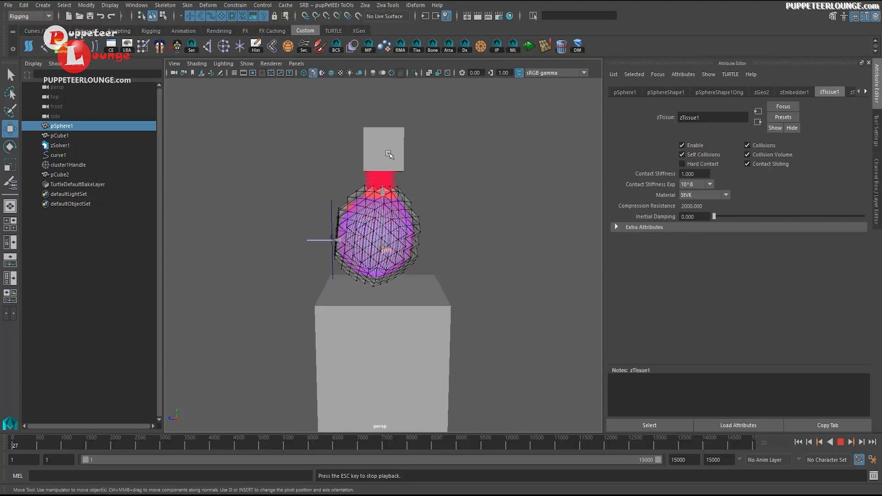
pyautogui.press('Escape')
pyautogui.click(404, 153)
pyautogui.moveTo(384, 150); pyautogui.dragTo(395, 163)
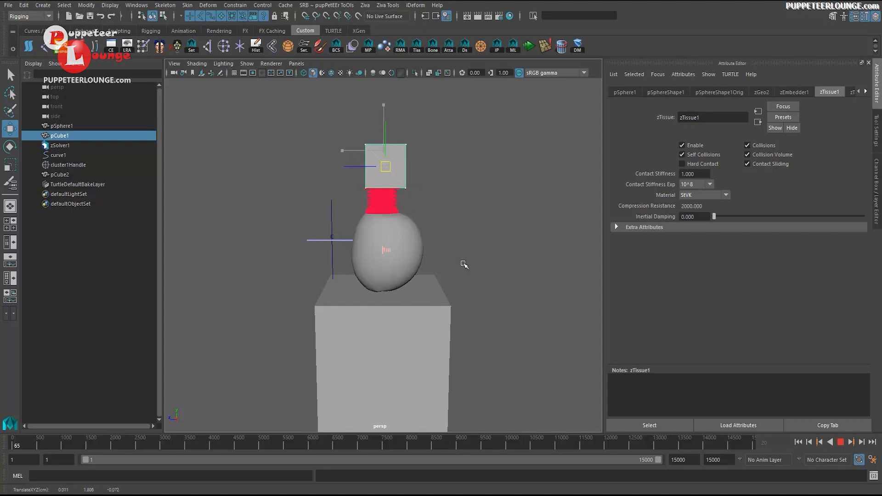
pyautogui.hotkey('ctrl', 'z')
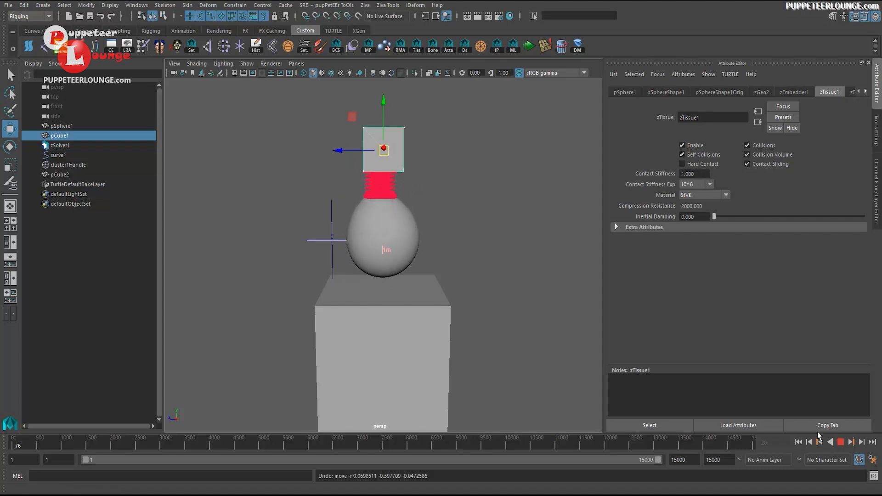
pyautogui.click(840, 443)
pyautogui.click(808, 443)
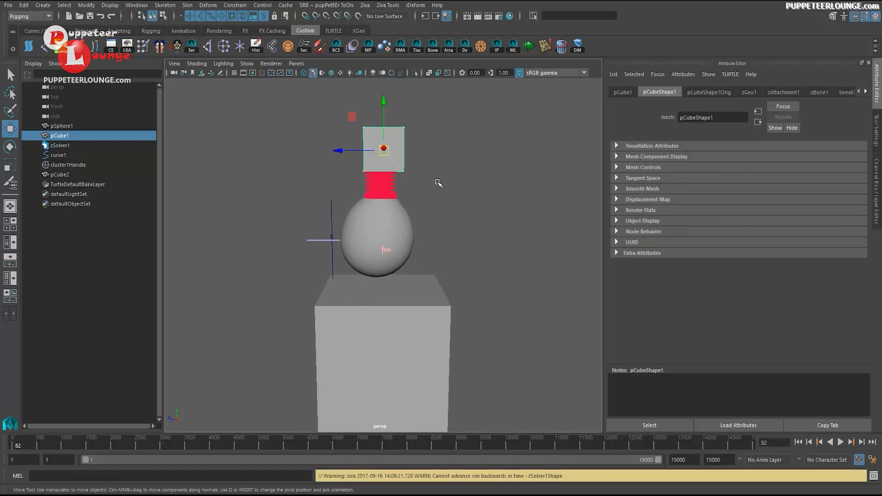
# Step: Review the remaining zTissue1 options of the sphere, such as Contact Sliding, and return to its channel and input list
pyautogui.click(393, 224)
pyautogui.click(826, 93)
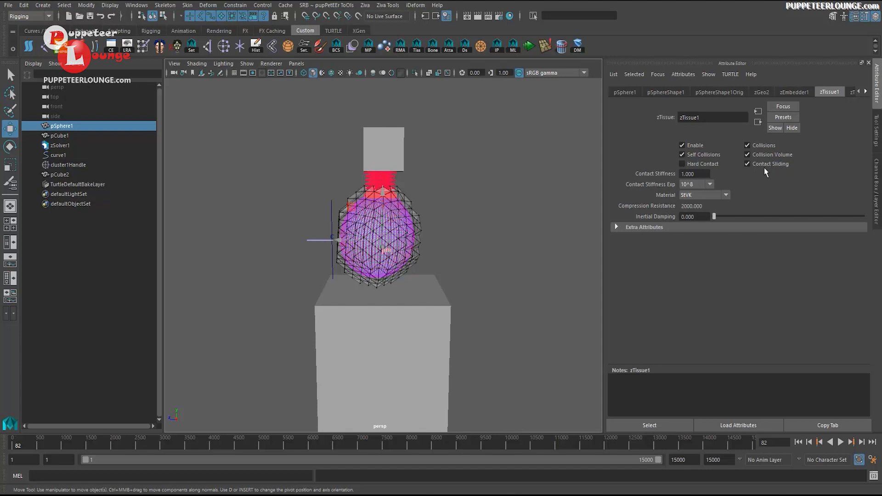
pyautogui.click(848, 91)
pyautogui.click(822, 93)
pyautogui.keyDown('alt'); pyautogui.moveTo(462, 257); pyautogui.dragTo(459, 291); pyautogui.keyUp('alt')
pyautogui.hotkey('ctrl', 'a')
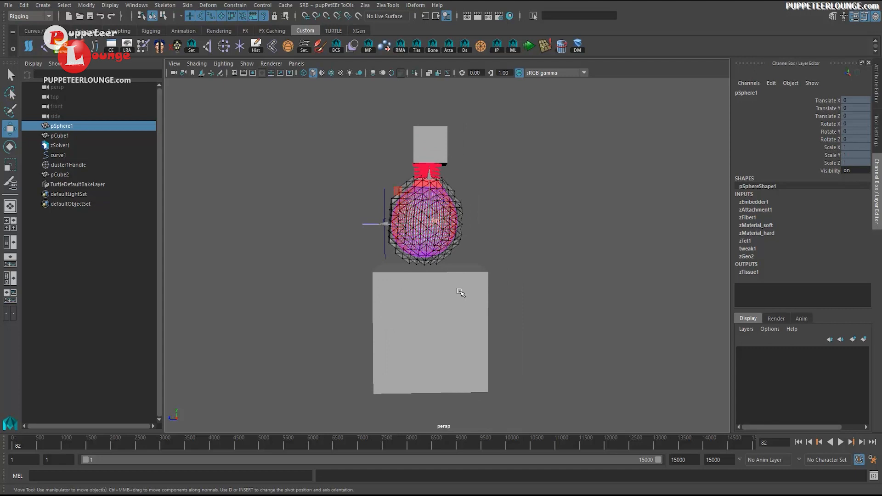